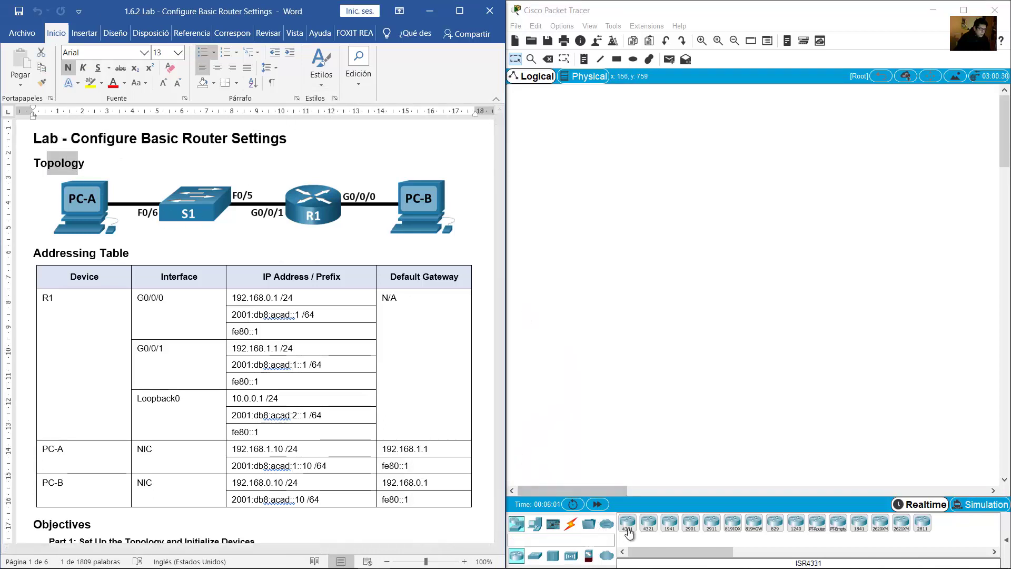
# Place an ISR4321 router on the canvas and name it R1.
pyautogui.click(628, 525)
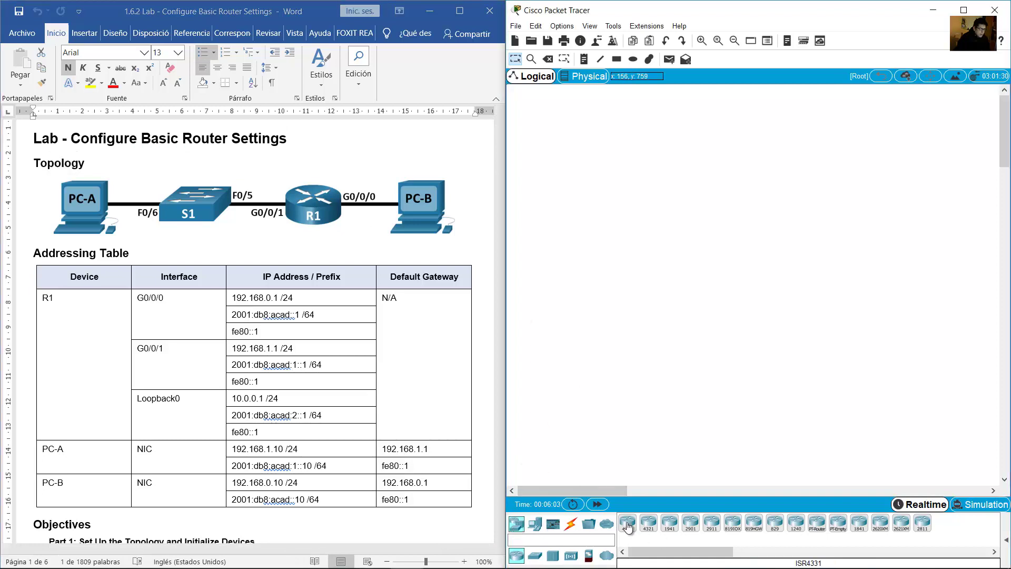
pyautogui.click(648, 524)
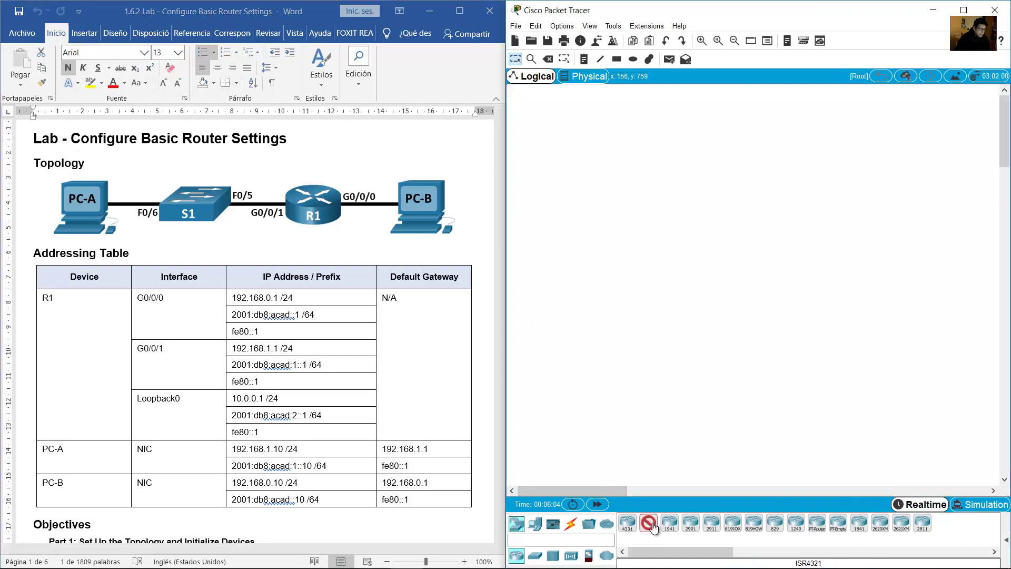
pyautogui.click(723, 160)
pyautogui.click(741, 183)
pyautogui.write('1')
pyautogui.press('Return')
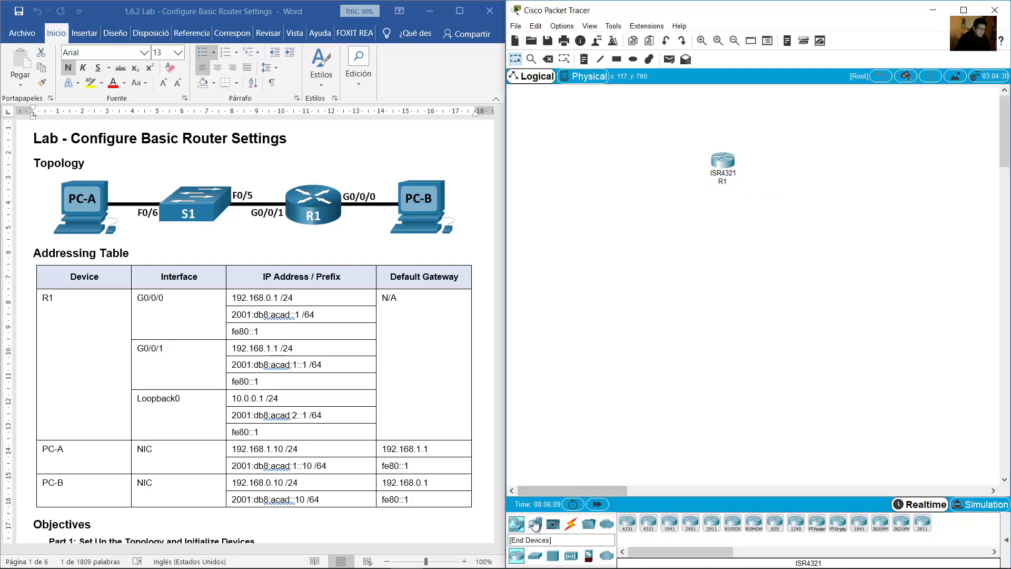
# Add two generic PCs on either side of the router, named PC-A and PC-B.
pyautogui.click(536, 524)
pyautogui.click(627, 523)
pyautogui.click(575, 161)
pyautogui.click(574, 183)
pyautogui.moveTo(579, 186); pyautogui.dragTo(577, 187)
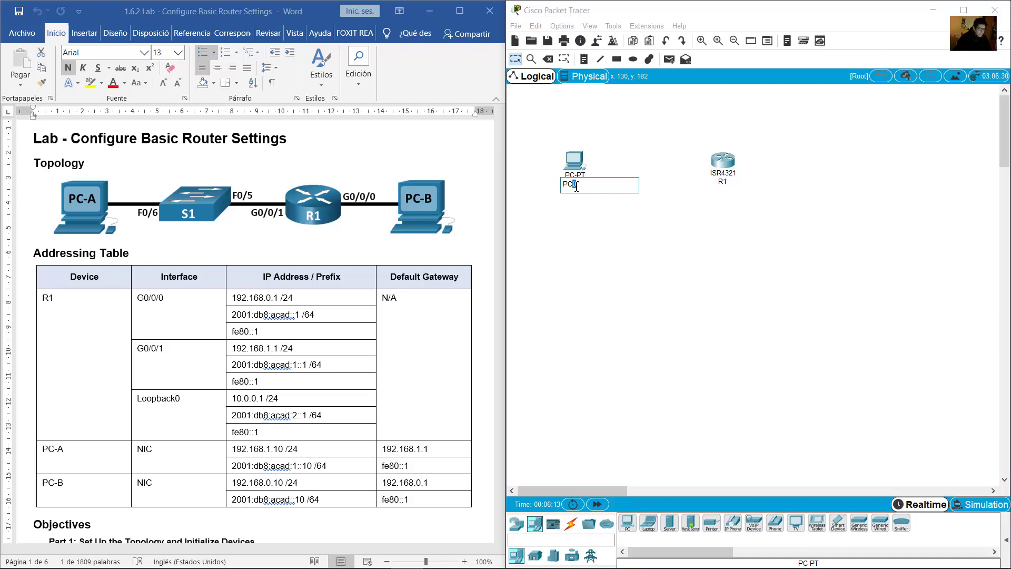
pyautogui.write('-A')
pyautogui.press('Return')
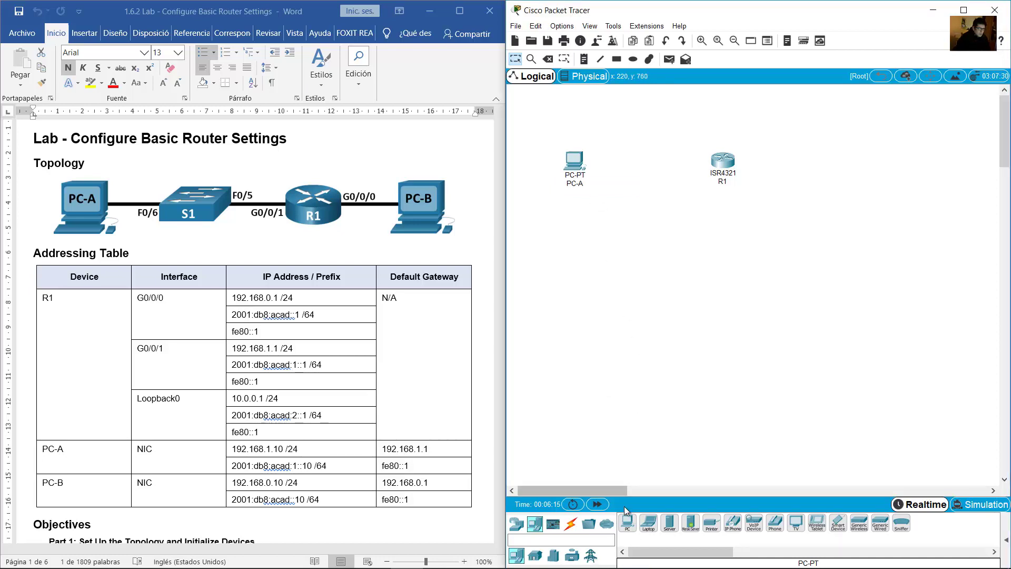
pyautogui.click(627, 523)
pyautogui.click(903, 159)
pyautogui.click(910, 184)
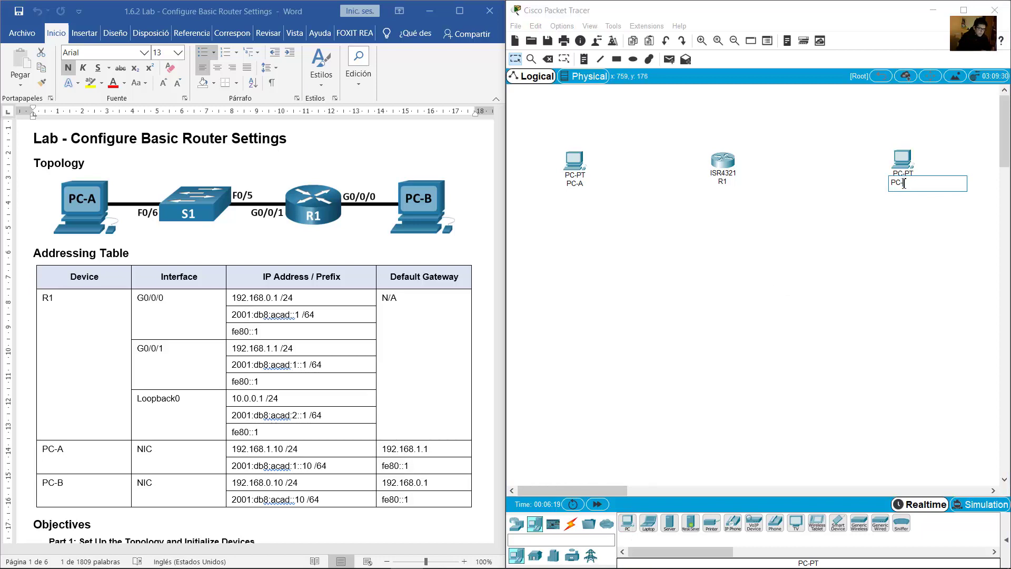
pyautogui.write('-B')
pyautogui.click(767, 257)
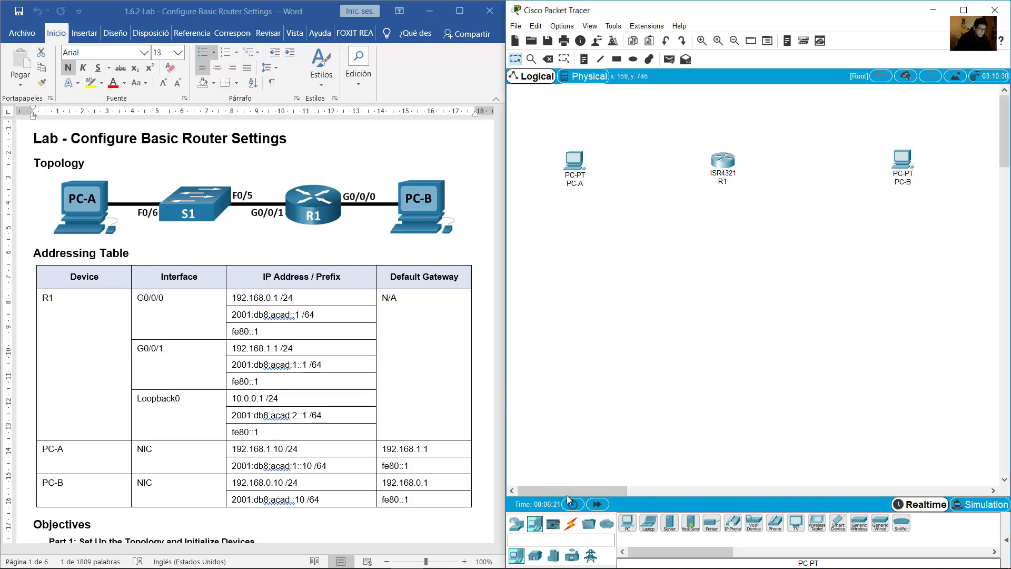
# Add a 2960-24TT switch named S1 and shift R1 and S1 rightward.
pyautogui.click(516, 523)
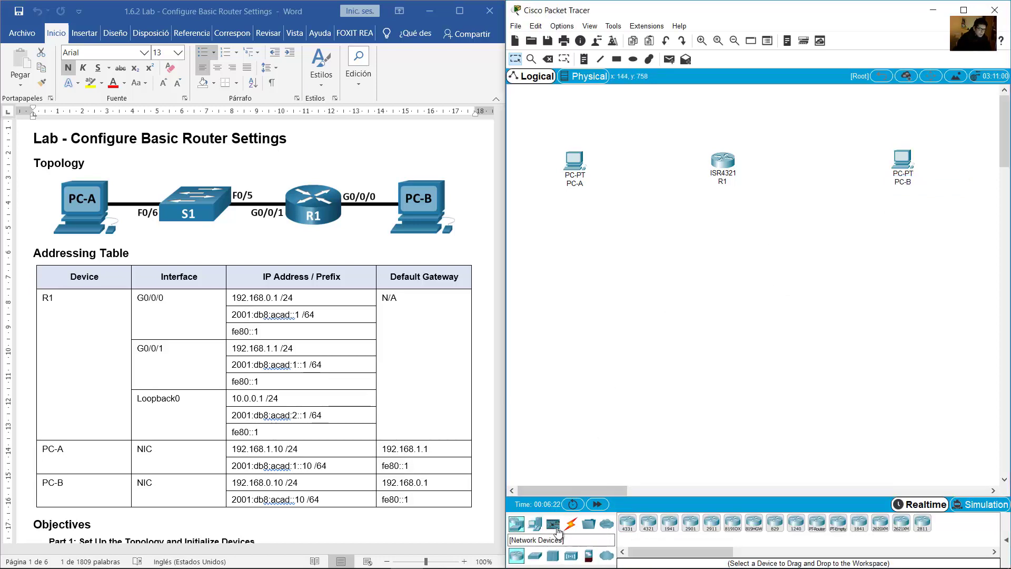
pyautogui.click(536, 557)
pyautogui.click(649, 163)
pyautogui.click(651, 180)
pyautogui.moveTo(656, 180); pyautogui.dragTo(635, 182)
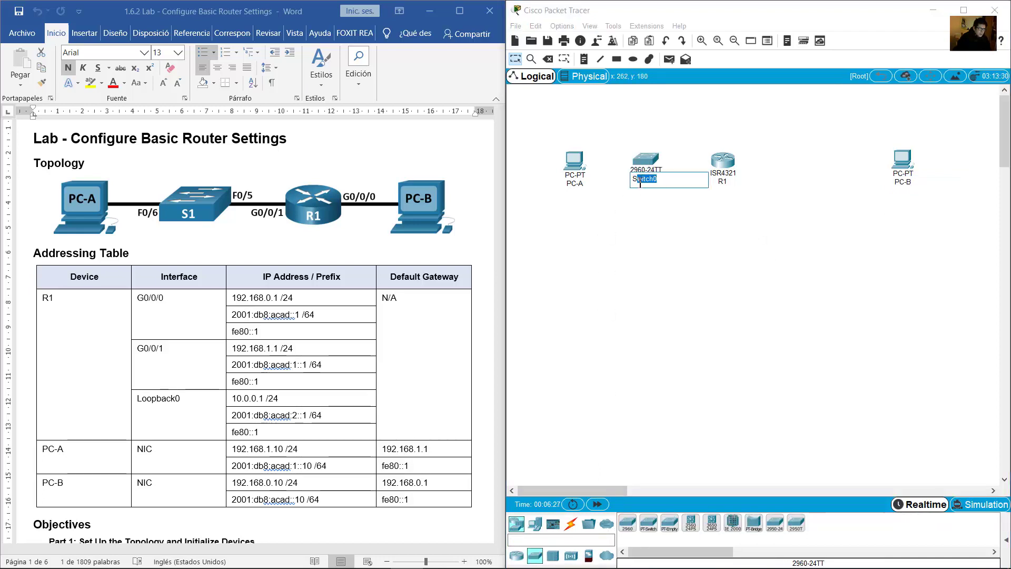
pyautogui.write('1')
pyautogui.press('Return')
pyautogui.moveTo(727, 165); pyautogui.dragTo(790, 162)
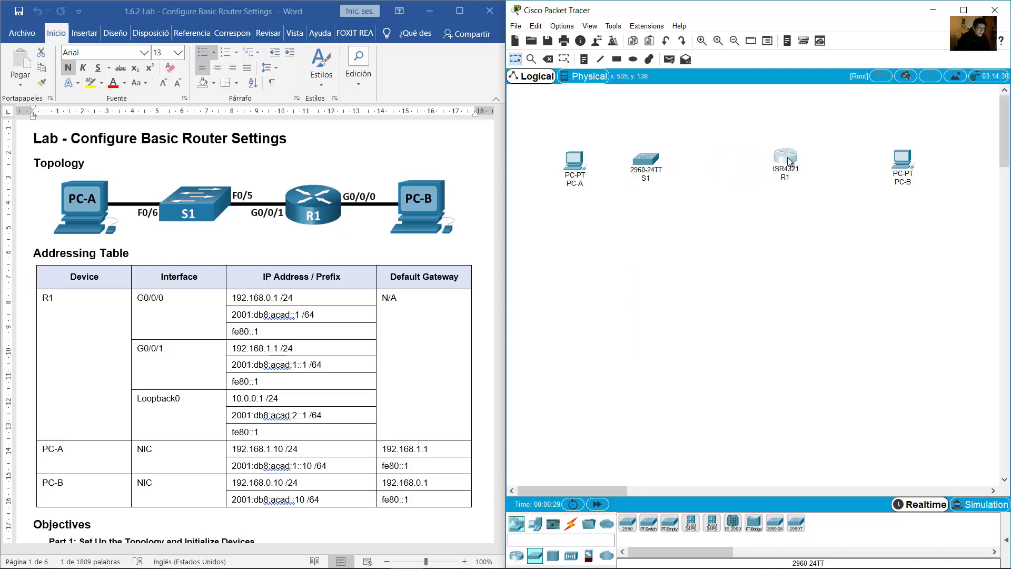
pyautogui.moveTo(647, 159); pyautogui.dragTo(665, 162)
pyautogui.click(571, 523)
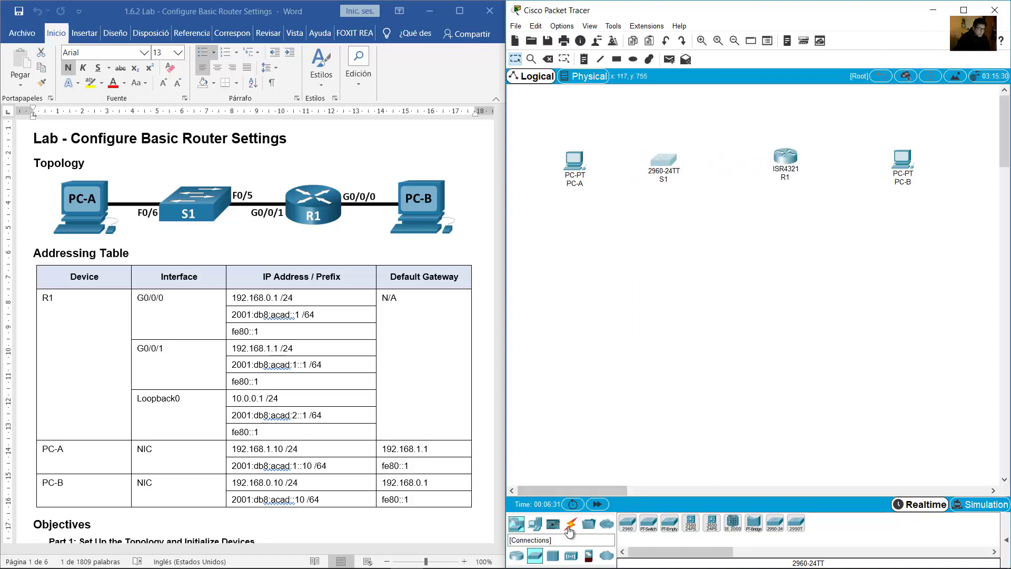
# Cable R1 GigabitEthernet0/0/0 to PC-B with copper straight-through.
pyautogui.click(670, 524)
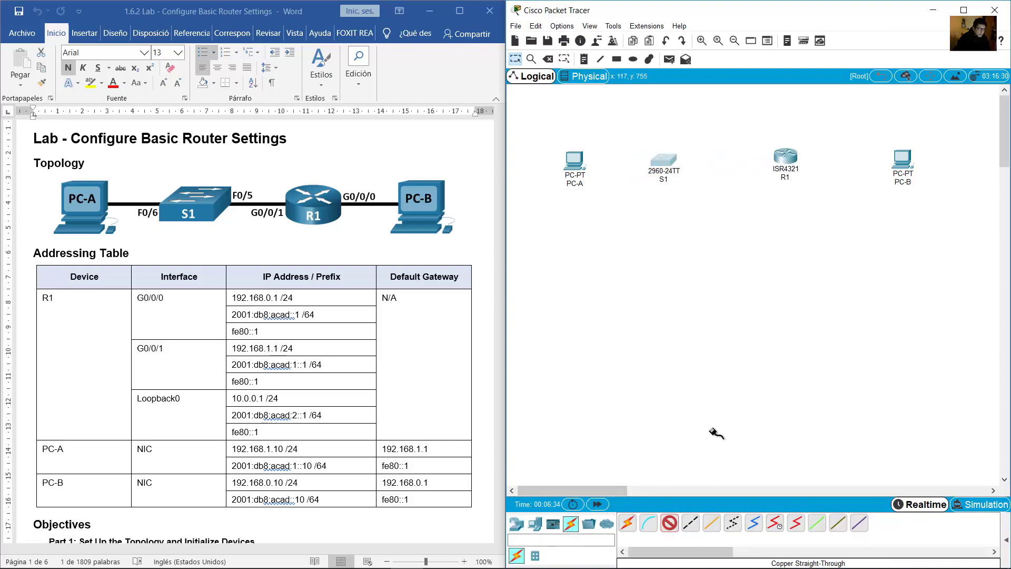
pyautogui.click(792, 162)
pyautogui.click(841, 200)
pyautogui.click(907, 163)
pyautogui.click(907, 163)
pyautogui.click(927, 167)
# Cable R1 GigabitEthernet0/0/1 to S1 FastEthernet0/5.
pyautogui.click(670, 523)
pyautogui.click(788, 156)
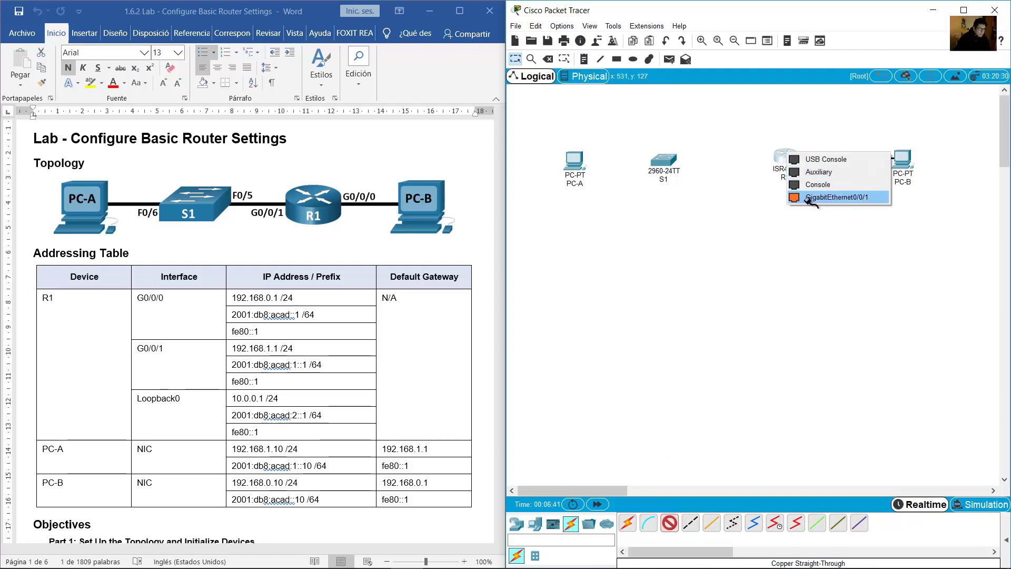
pyautogui.click(837, 197)
pyautogui.click(664, 160)
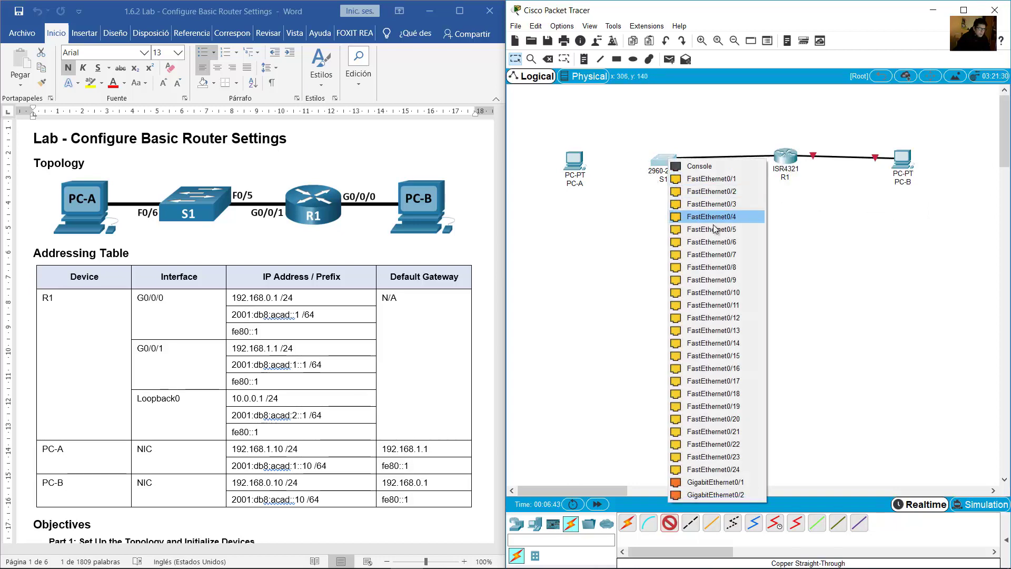
pyautogui.click(694, 229)
# Cable S1 FastEthernet0/6 to PC-A FastEthernet0.
pyautogui.click(670, 523)
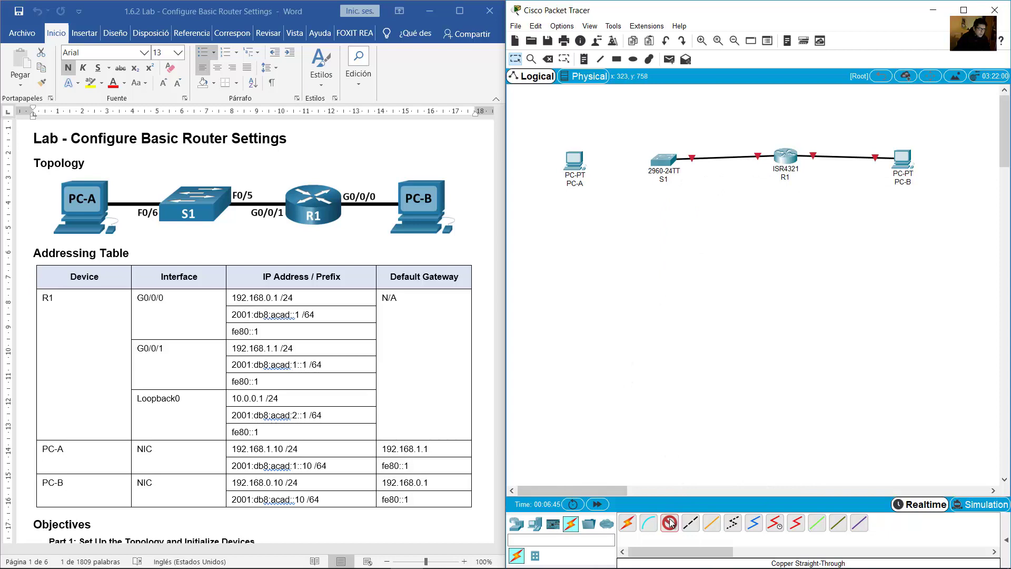
pyautogui.click(663, 161)
pyautogui.click(701, 229)
pyautogui.click(574, 159)
pyautogui.click(637, 203)
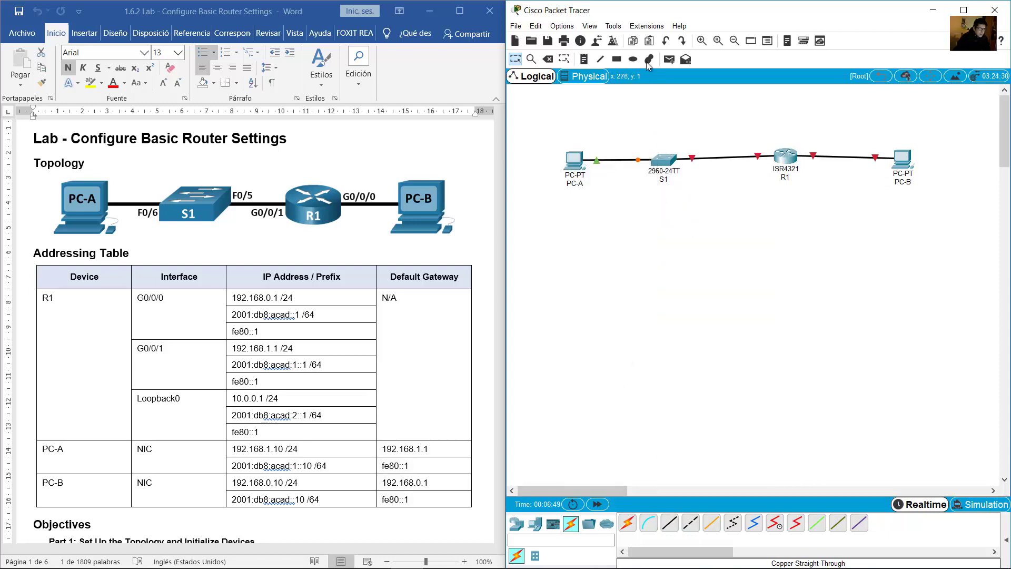
# Zoom in and space PC-A, S1, R1 and PC-B evenly in a line.
pyautogui.click(700, 41)
pyautogui.click(700, 41)
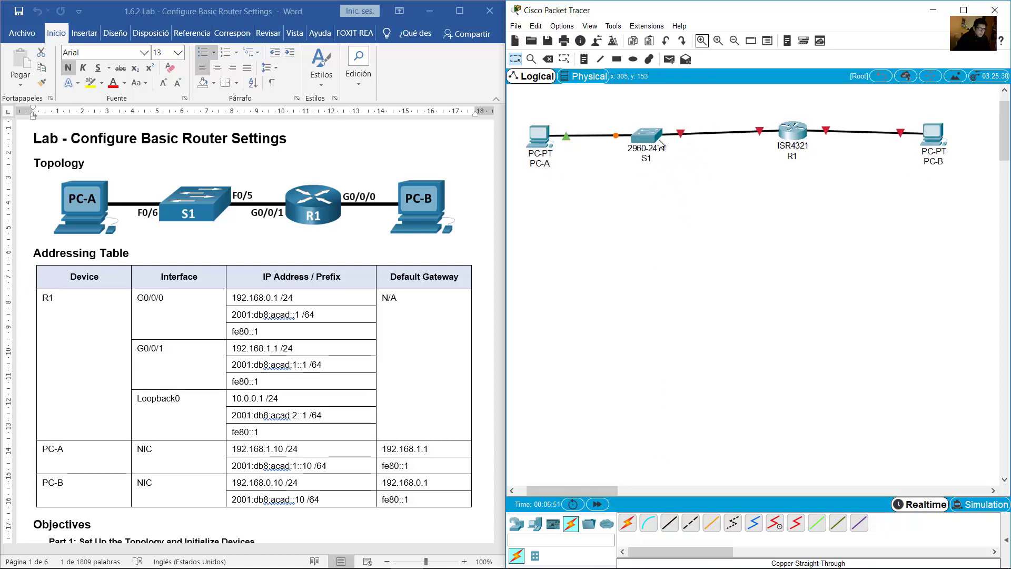
pyautogui.moveTo(792, 132); pyautogui.dragTo(785, 131)
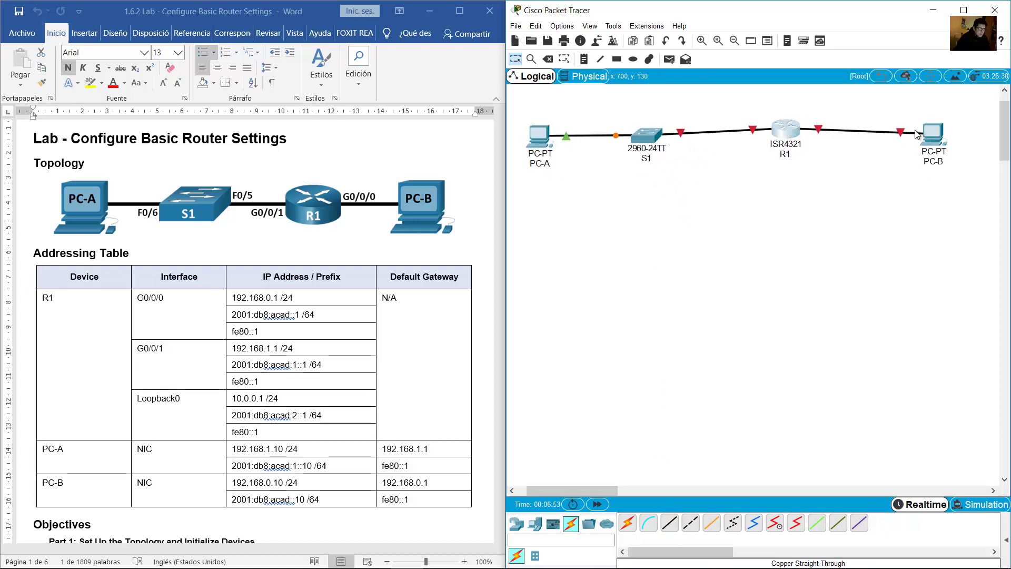
pyautogui.moveTo(932, 136); pyautogui.dragTo(888, 129)
pyautogui.moveTo(645, 134); pyautogui.dragTo(676, 133)
pyautogui.moveTo(544, 138); pyautogui.dragTo(582, 138)
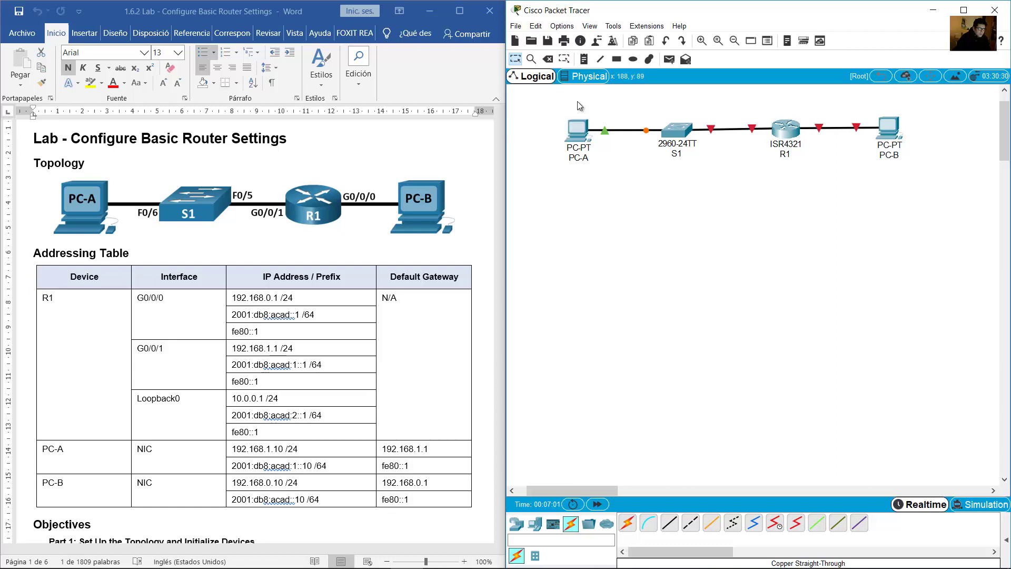
pyautogui.click(137, 259)
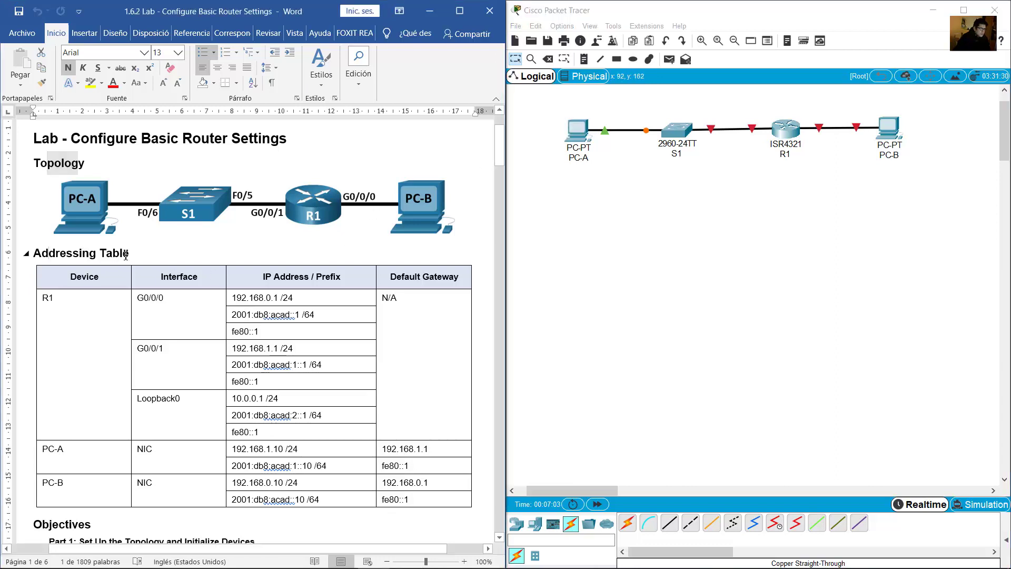
# Review the R1, Loopback0, PC-A and PC-B entries in the addressing table.
pyautogui.moveTo(50, 298)
pyautogui.mouseDown()
pyautogui.moveTo(149, 314)
pyautogui.moveTo(210, 348)
pyautogui.moveTo(286, 321)
pyautogui.moveTo(319, 384)
pyautogui.mouseUp()
pyautogui.click(143, 299)
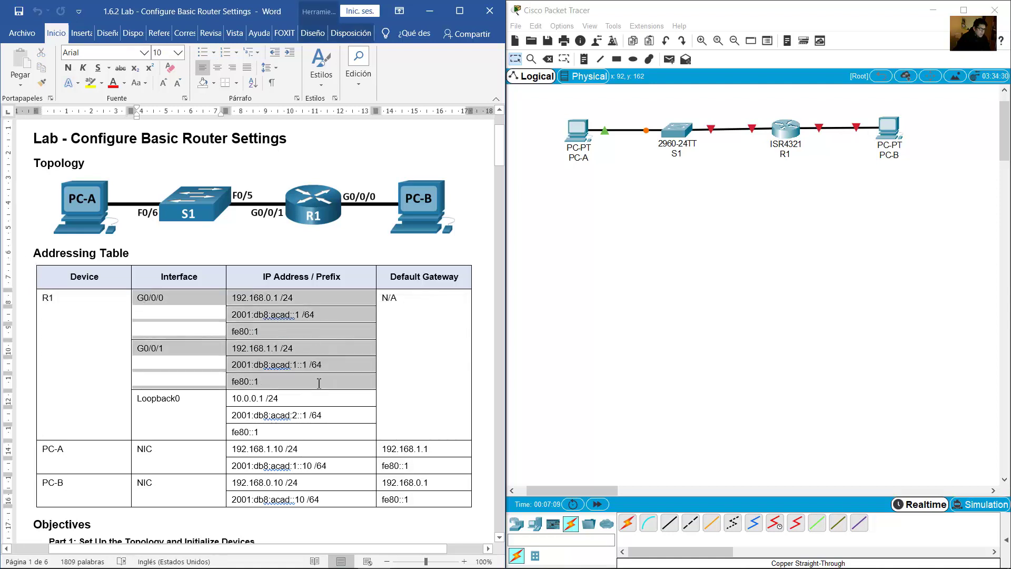
pyautogui.scroll(-3, 230, 359)
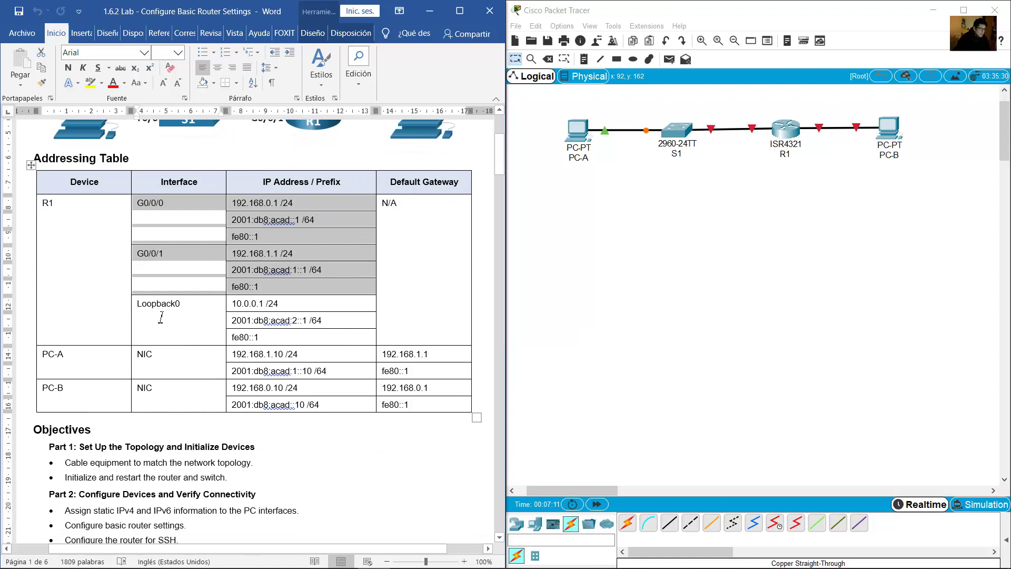
pyautogui.moveTo(141, 299); pyautogui.dragTo(360, 342)
pyautogui.scroll(-2, 280, 348)
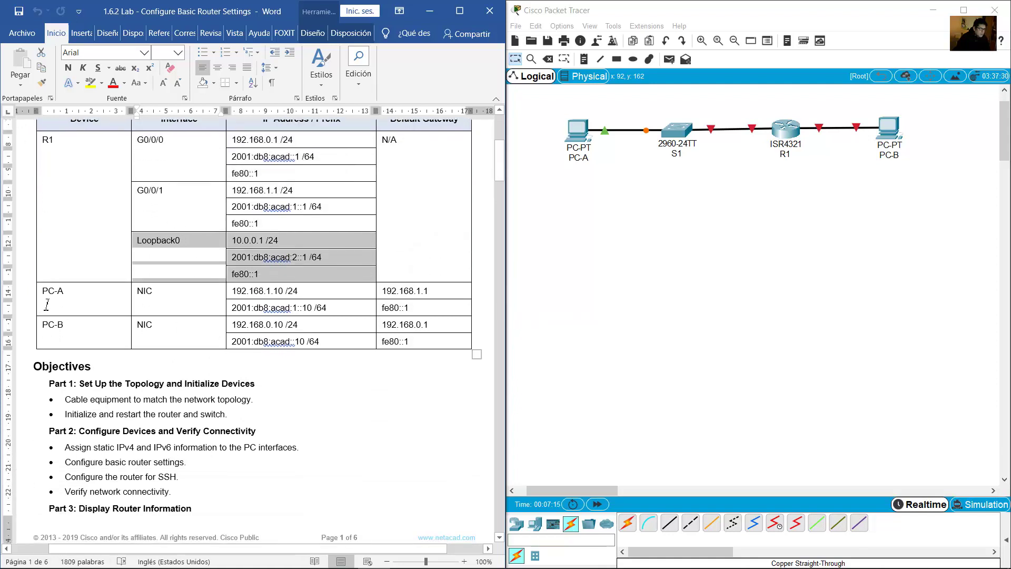
pyautogui.moveTo(54, 296); pyautogui.dragTo(453, 336)
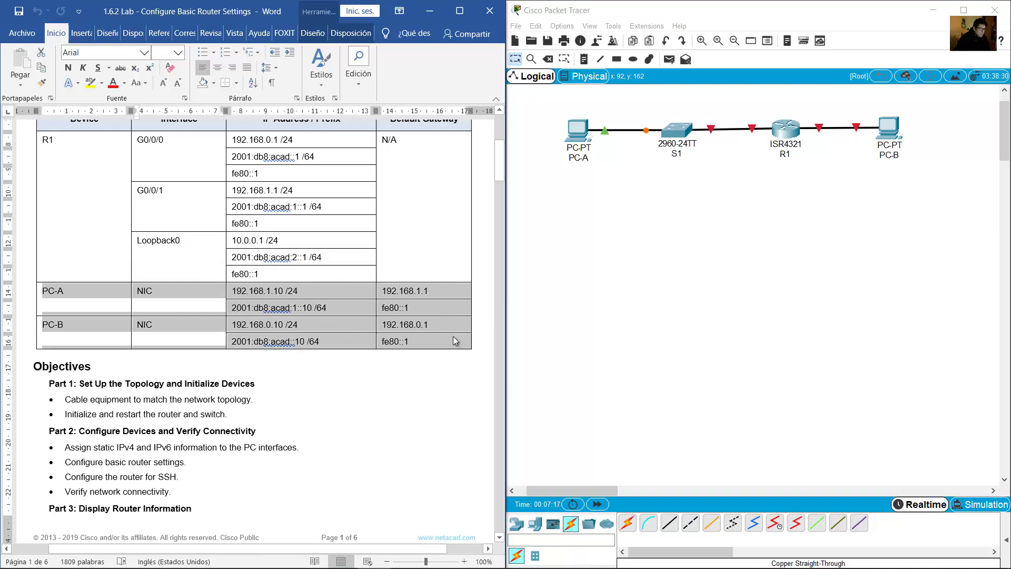
pyautogui.scroll(-20, 357, 397)
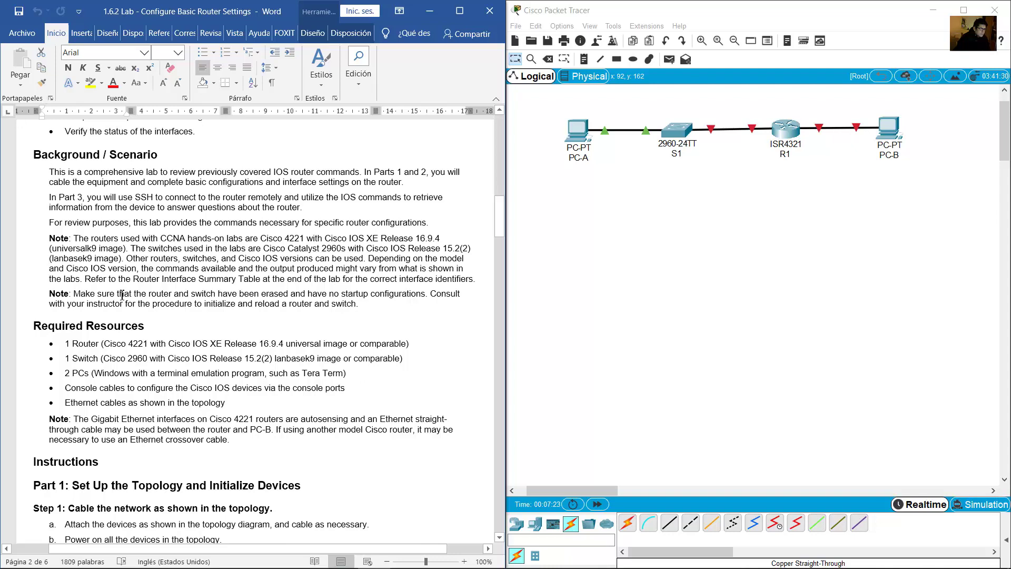
pyautogui.scroll(-2, 122, 295)
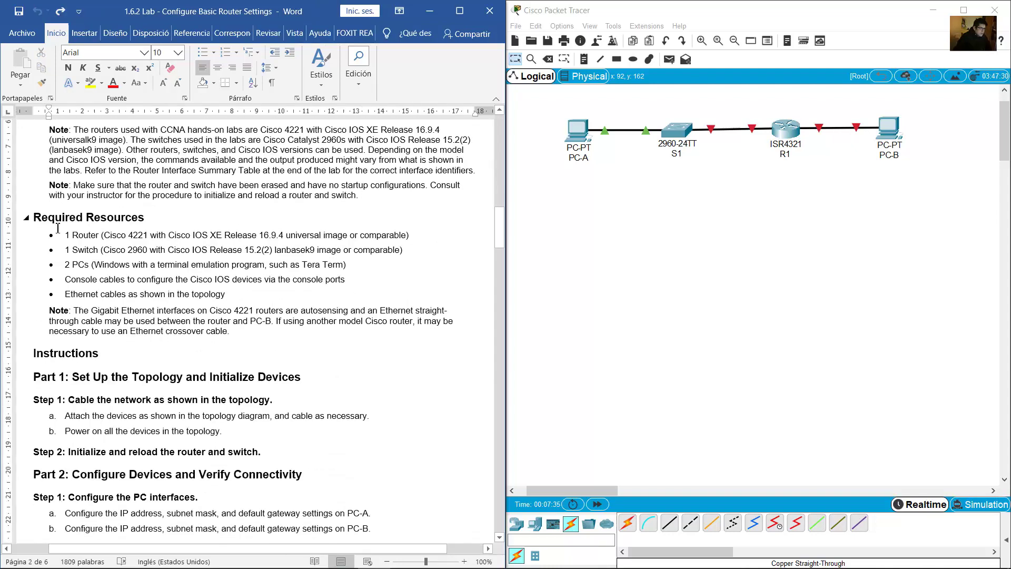
# Read through the switch and PC requirements and the Part 1 heading.
pyautogui.moveTo(50, 223); pyautogui.dragTo(149, 237)
pyautogui.moveTo(66, 250); pyautogui.dragTo(142, 252)
pyautogui.moveTo(65, 264); pyautogui.dragTo(166, 295)
pyautogui.scroll(-1, 211, 293)
pyautogui.scroll(-1, 213, 284)
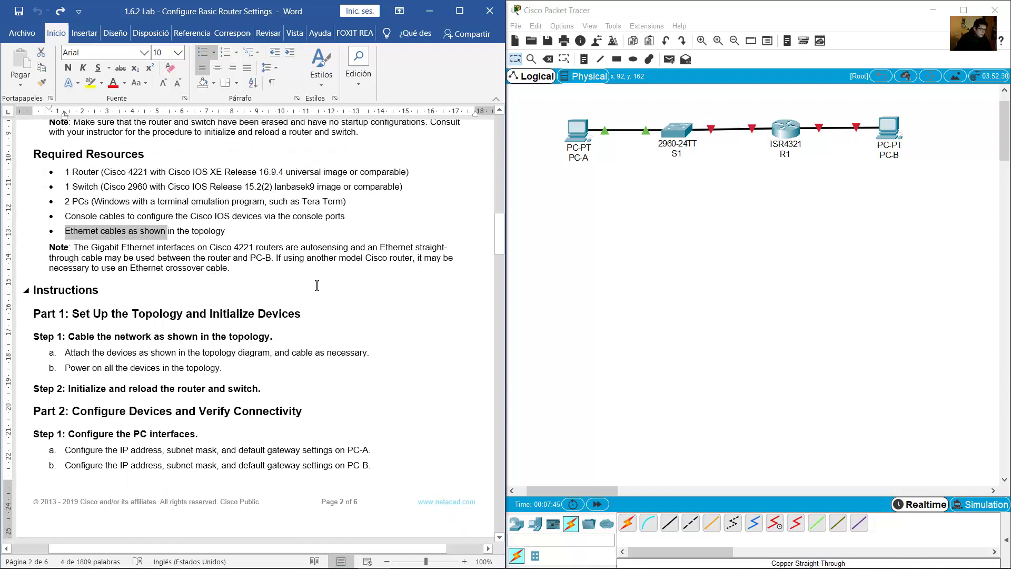
pyautogui.scroll(-3, 316, 284)
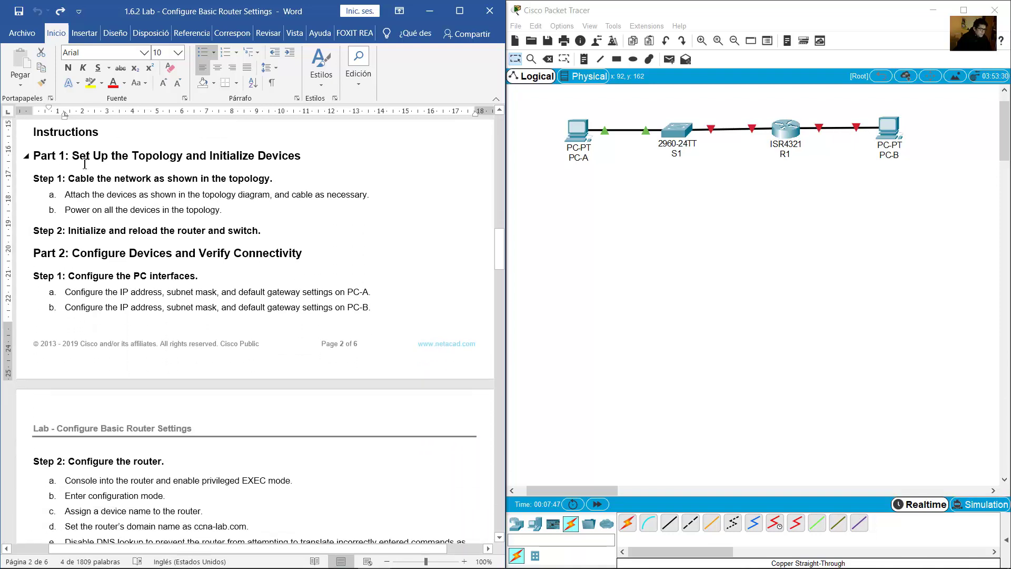
pyautogui.moveTo(72, 155); pyautogui.dragTo(210, 156)
pyautogui.moveTo(68, 179); pyautogui.dragTo(138, 179)
pyautogui.scroll(-1, 138, 179)
pyautogui.scroll(1, 116, 237)
pyautogui.moveTo(228, 231); pyautogui.dragTo(259, 234)
pyautogui.click(83, 234)
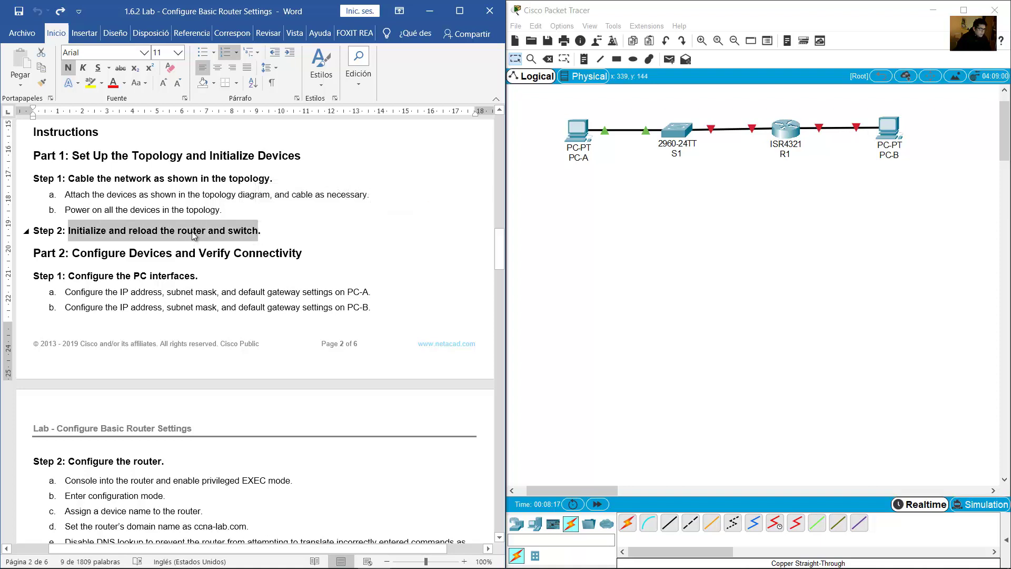
# Select and deselect switch S1 and router R1 on the topology.
pyautogui.moveTo(799, 199); pyautogui.dragTo(658, 110)
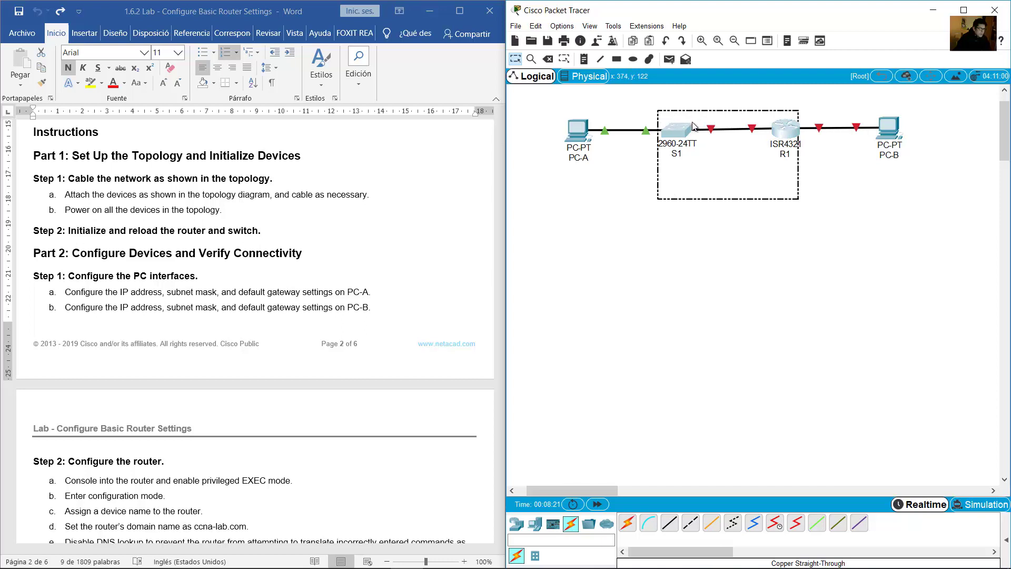
pyautogui.click(703, 107)
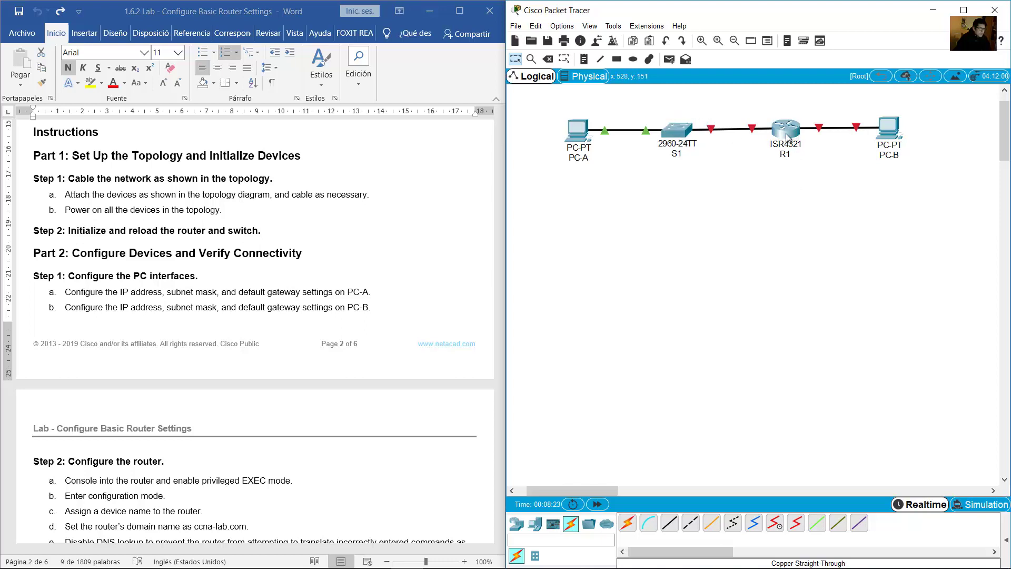
pyautogui.moveTo(698, 172); pyautogui.dragTo(697, 172)
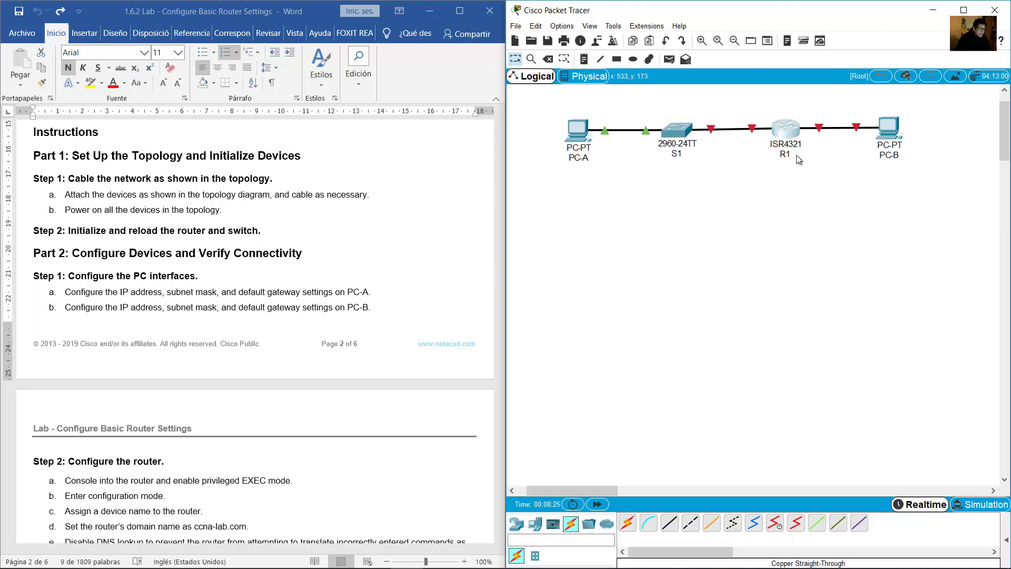
pyautogui.moveTo(806, 175); pyautogui.dragTo(664, 98)
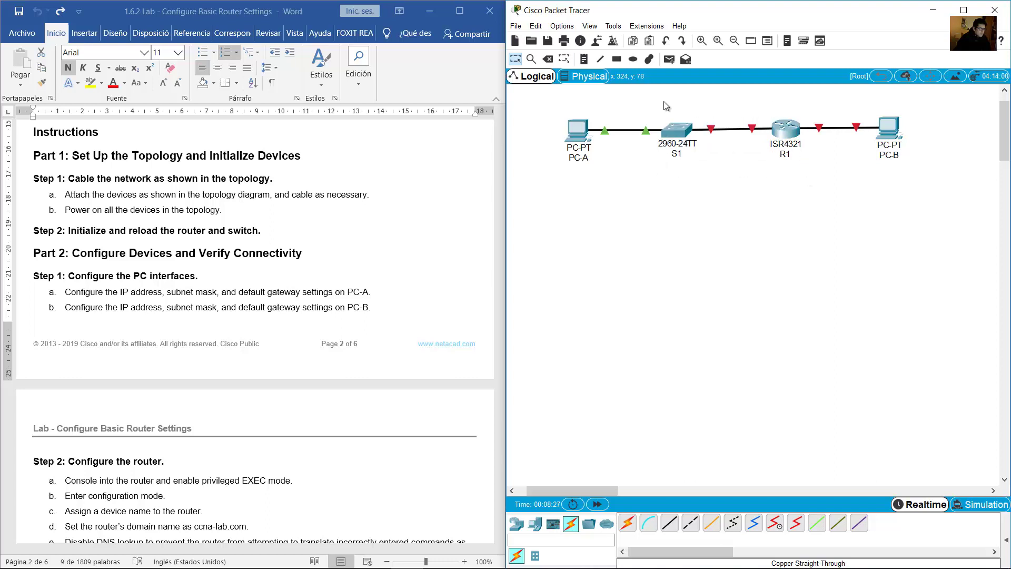
pyautogui.click(685, 129)
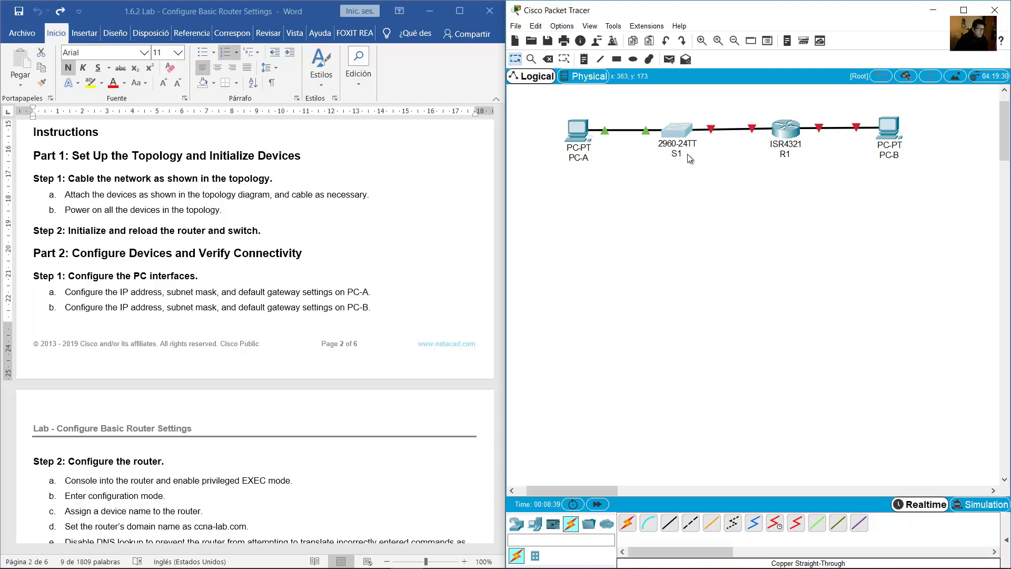
pyautogui.moveTo(697, 193); pyautogui.dragTo(689, 159)
pyautogui.click(774, 105)
pyautogui.moveTo(776, 103); pyautogui.dragTo(798, 164)
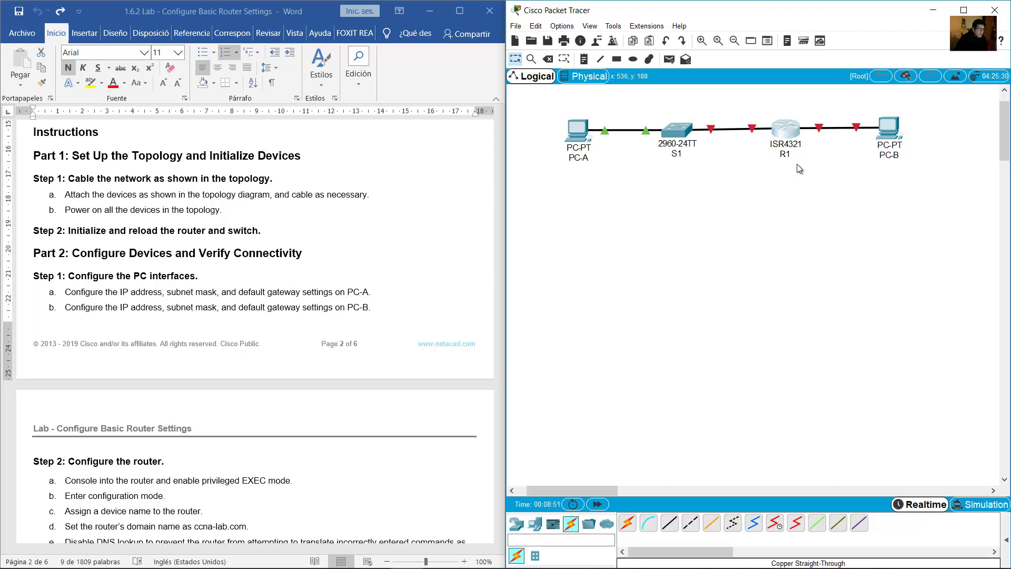
# Read the Part 2 Step 1 PC interface instructions, then mark PC-A's addressing row.
pyautogui.moveTo(68, 230); pyautogui.dragTo(260, 230)
pyautogui.scroll(-3, 146, 177)
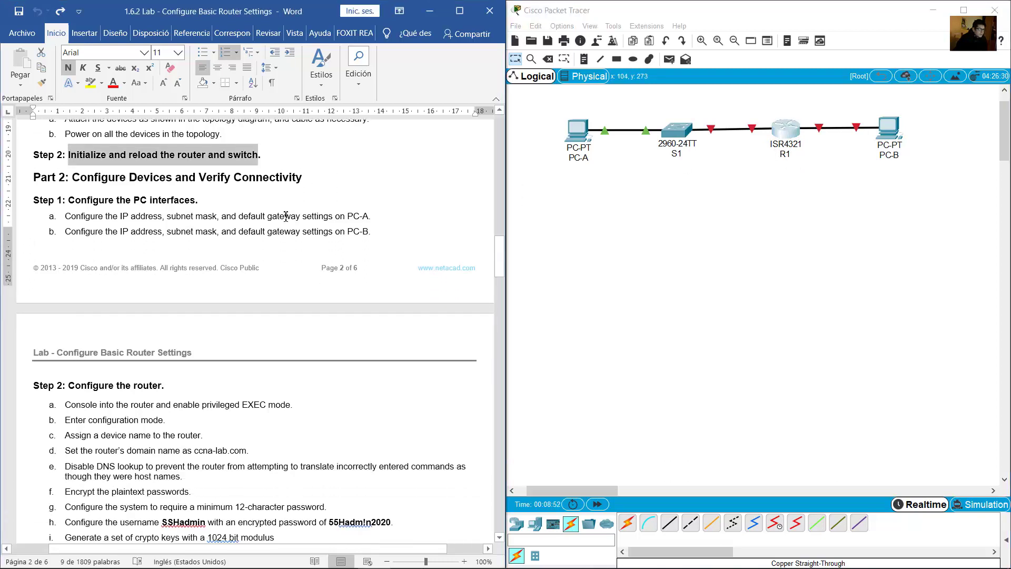
pyautogui.moveTo(103, 161); pyautogui.dragTo(308, 161)
pyautogui.scroll(-1, 247, 183)
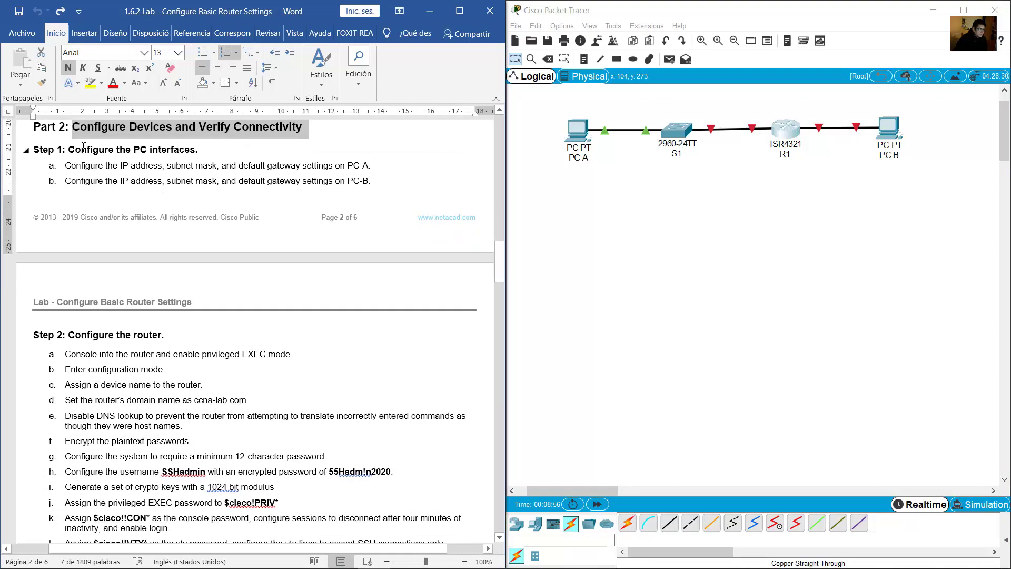
pyautogui.moveTo(99, 153); pyautogui.dragTo(413, 204)
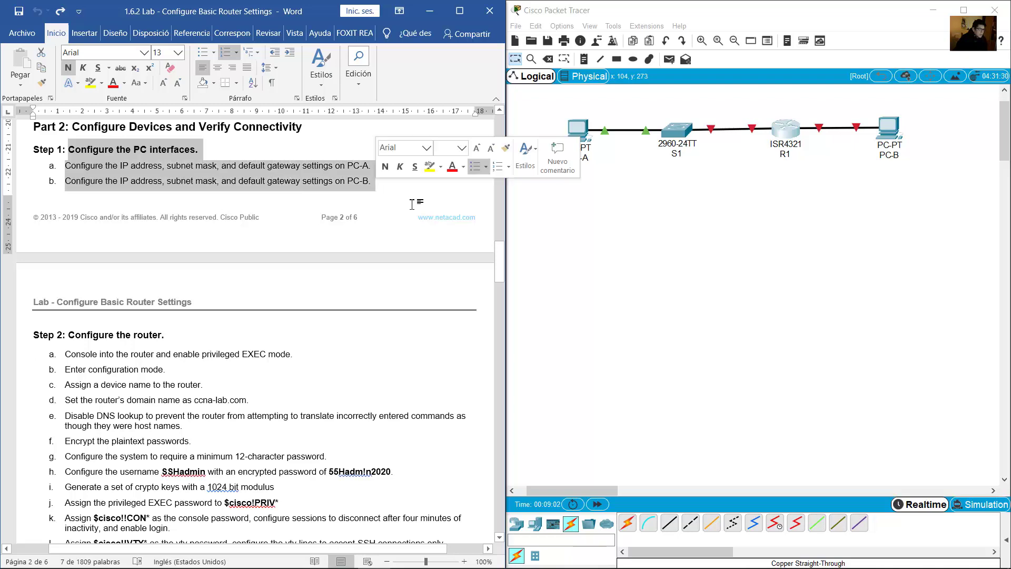
pyautogui.moveTo(500, 287); pyautogui.dragTo(501, 161)
pyautogui.moveTo(42, 303); pyautogui.dragTo(447, 305)
pyautogui.click(578, 129)
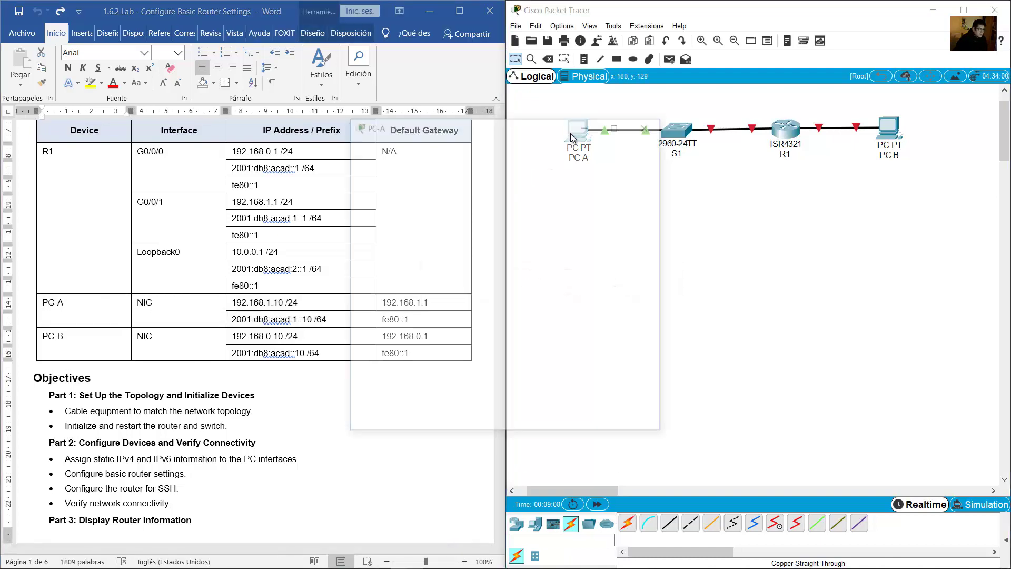
# Enter PC-A's IPv4 address 192.168.1.10/24 with gateway 192.168.1.1.
pyautogui.moveTo(553, 122); pyautogui.dragTo(723, 211)
pyautogui.click(613, 236)
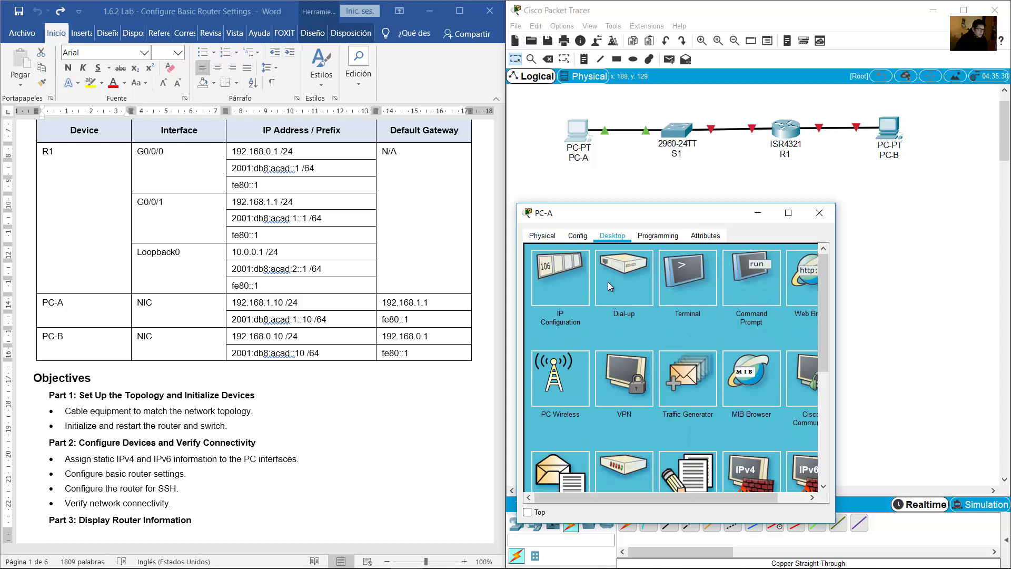
pyautogui.click(557, 276)
pyautogui.click(690, 314)
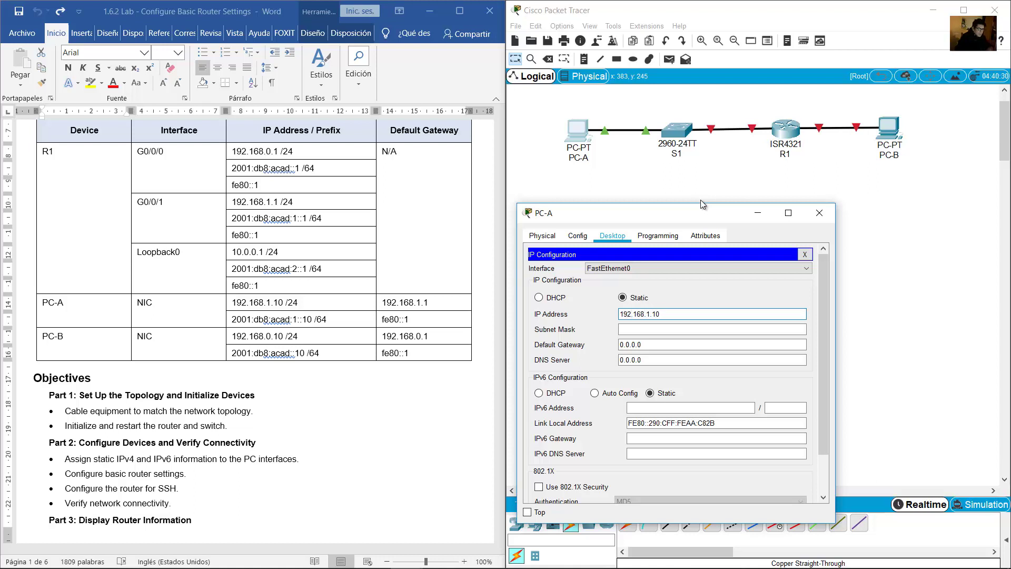
pyautogui.press('Tab')
pyautogui.press('Tab')
pyautogui.write('192.168.1.1')
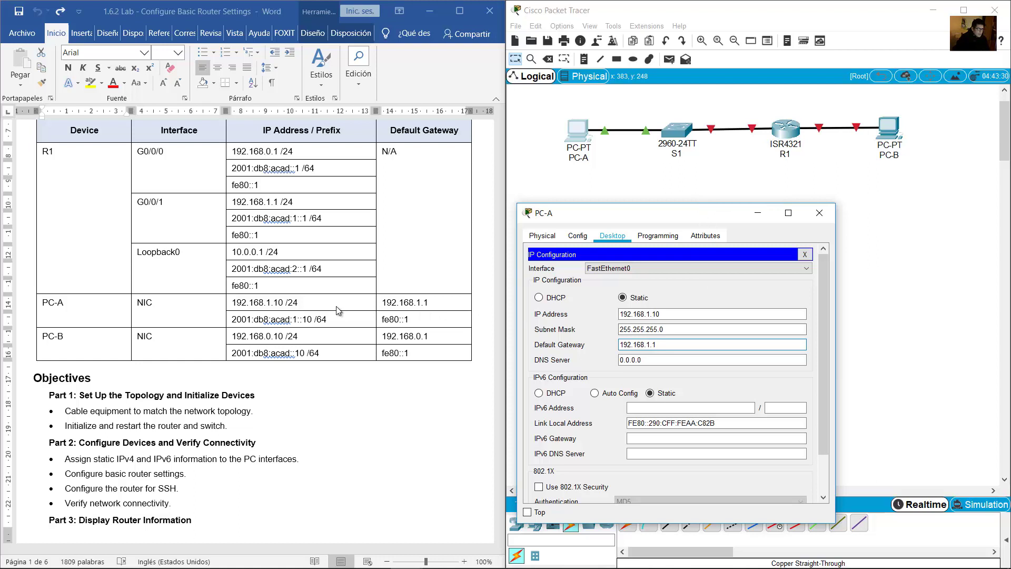
# Set PC-A's IPv6 address 2001:db8:acad:1::10/64 with gateway fe80::1.
pyautogui.click(345, 310)
pyautogui.moveTo(232, 319); pyautogui.dragTo(327, 320)
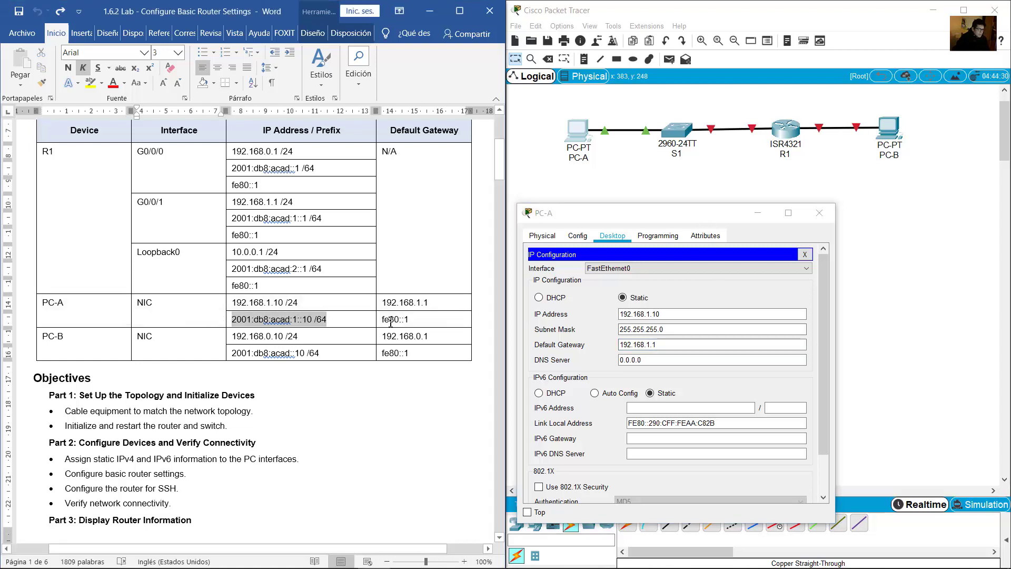
pyautogui.click(685, 408)
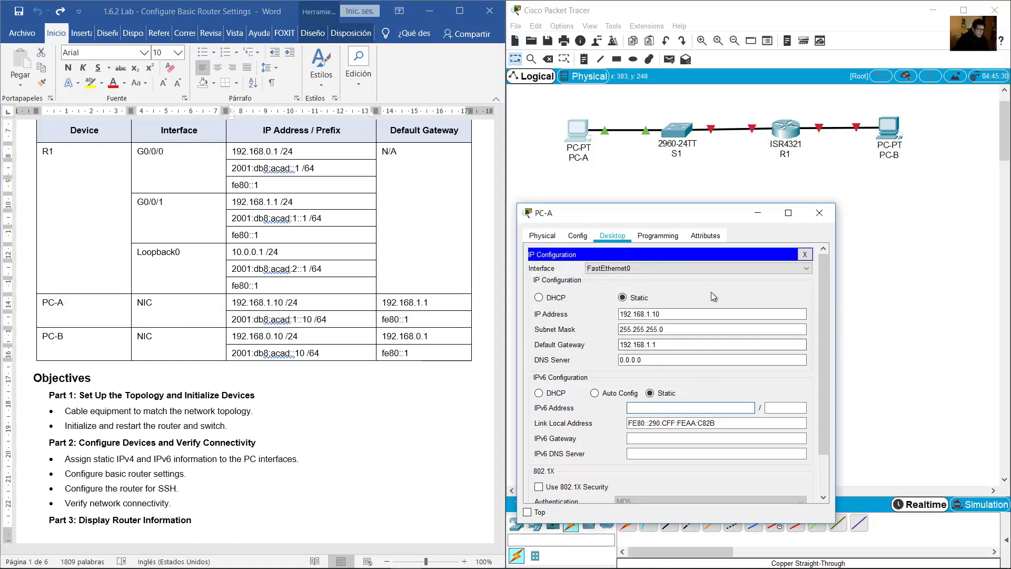
pyautogui.write('2001:')
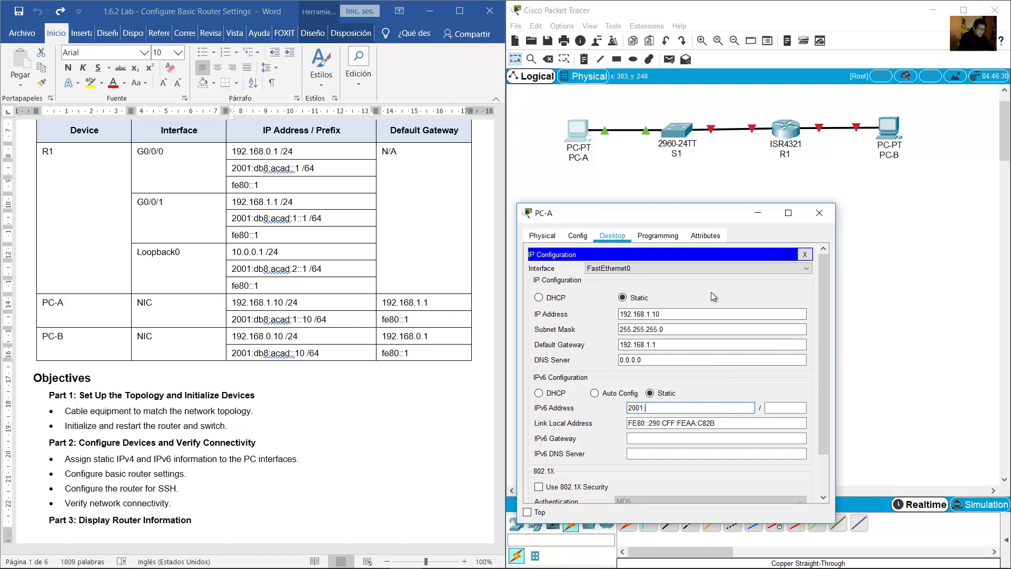
pyautogui.write('db8:acad:1::10')
pyautogui.press('Tab')
pyautogui.write('64')
pyautogui.press('Tab')
pyautogui.press('Tab')
pyautogui.write('fe80')
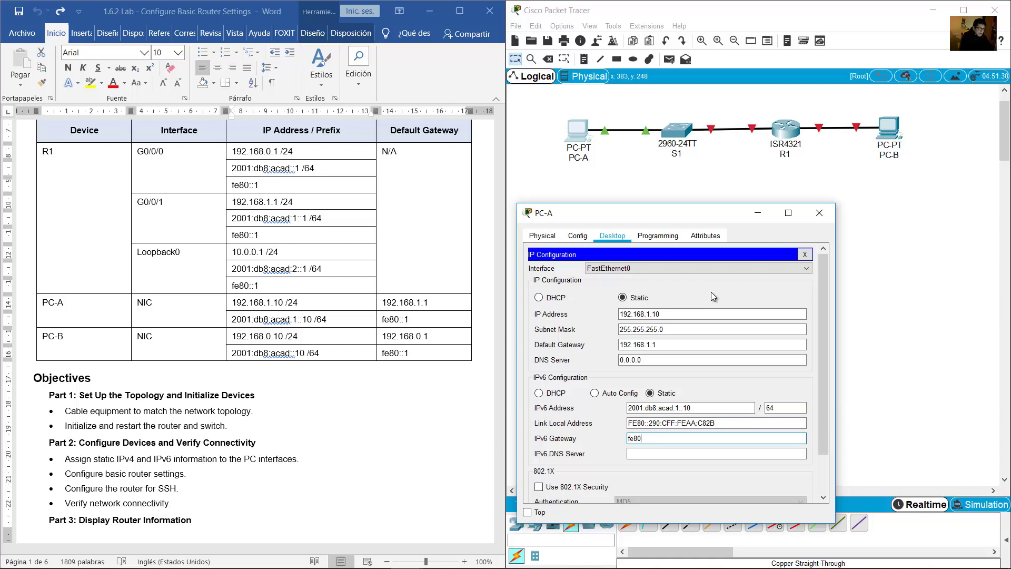
pyautogui.write('::1')
pyautogui.click(820, 213)
# Enter PC-B's IPv4 address 192.168.0.10/24 with gateway 192.168.0.1.
pyautogui.click(890, 127)
pyautogui.moveTo(536, 129); pyautogui.dragTo(699, 199)
pyautogui.click(604, 216)
pyautogui.click(526, 270)
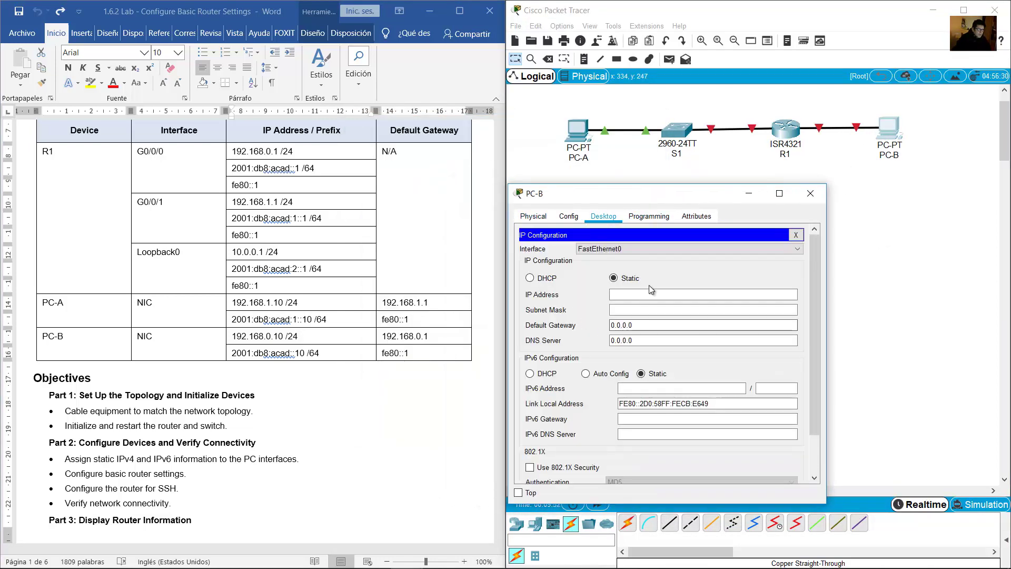
pyautogui.click(273, 342)
pyautogui.moveTo(273, 341); pyautogui.dragTo(411, 347)
pyautogui.click(643, 295)
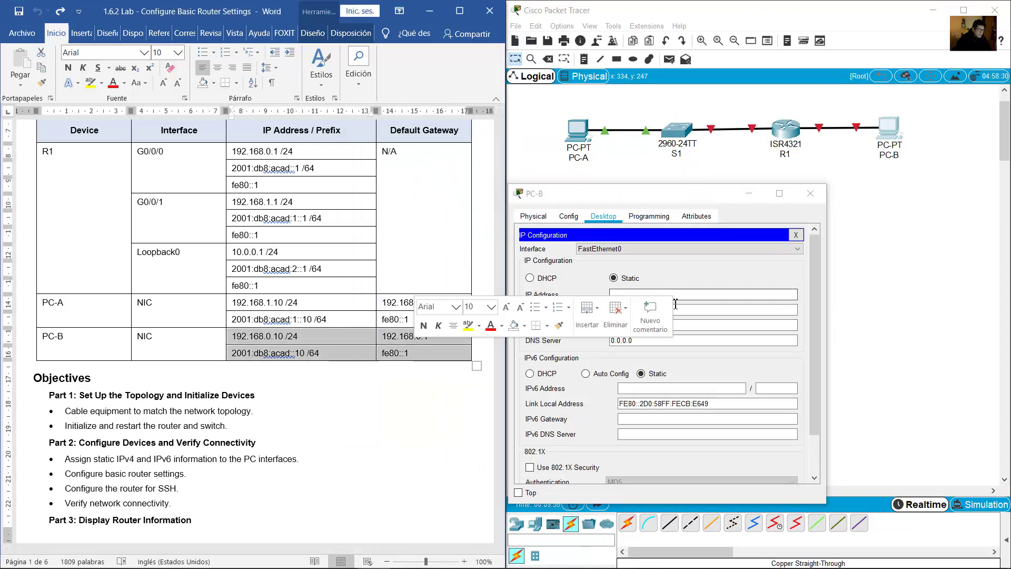
pyautogui.write('192.168')
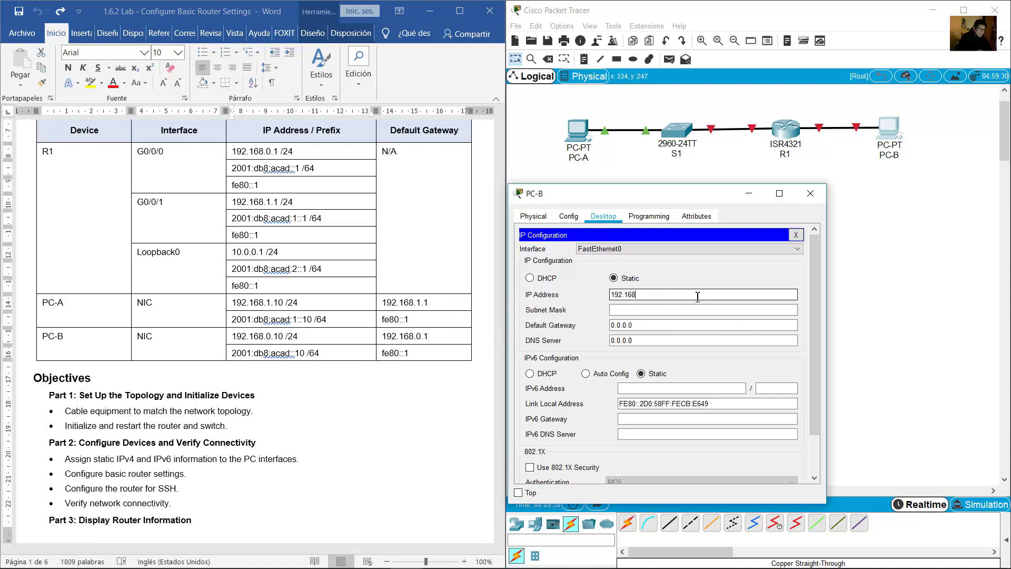
pyautogui.write('.0.10')
pyautogui.press('Tab')
pyautogui.press('Tab')
pyautogui.write('192.168.0.1')
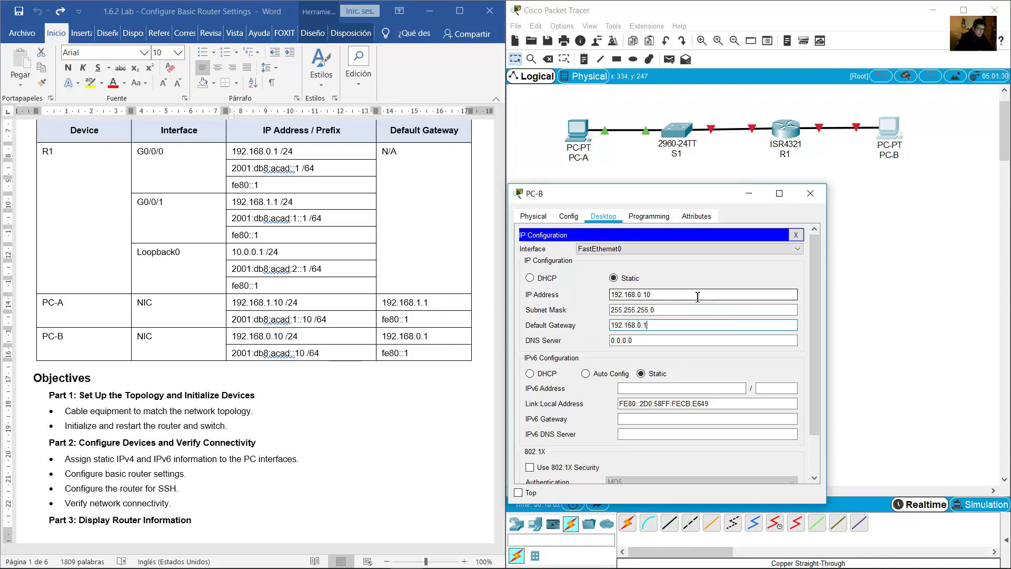
pyautogui.press('Tab')
# Set PC-B's IPv6 address 2001:db8:acad::10/64 and begin the fe80 gateway.
pyautogui.click(670, 390)
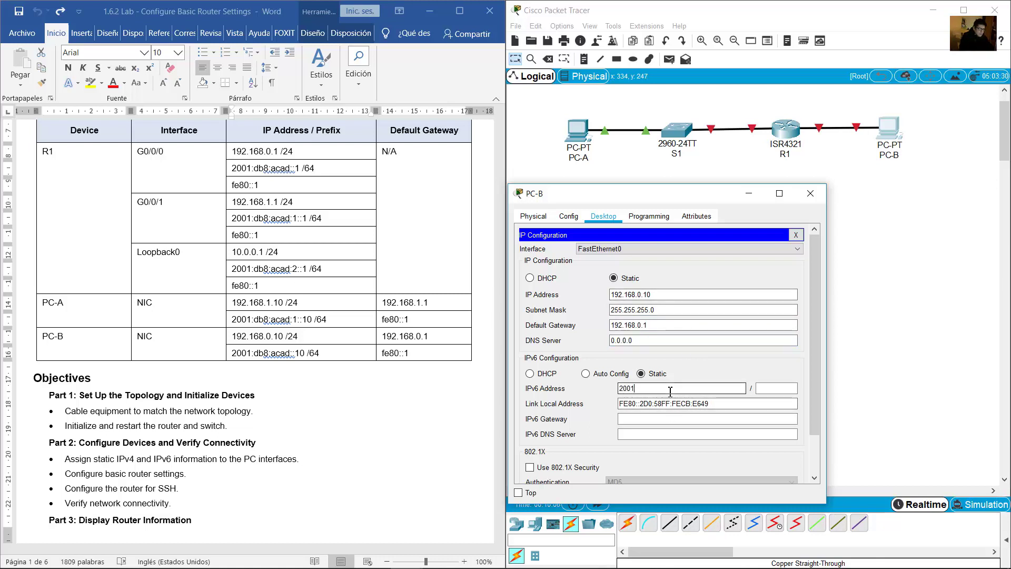
pyautogui.write('2001:db8:acad::10')
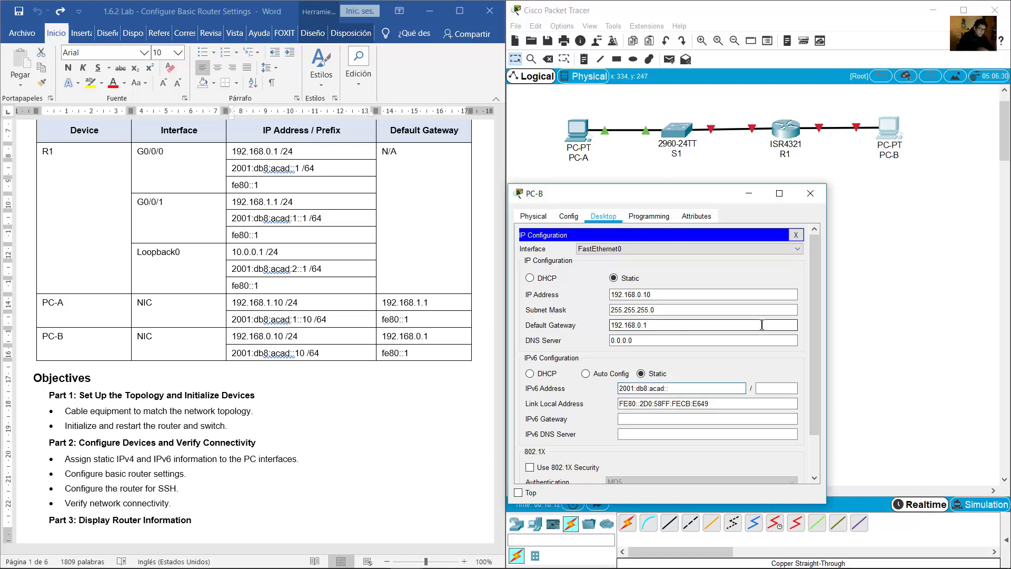
pyautogui.press('Tab')
pyautogui.write('64')
pyautogui.click(665, 418)
pyautogui.write('fe8')
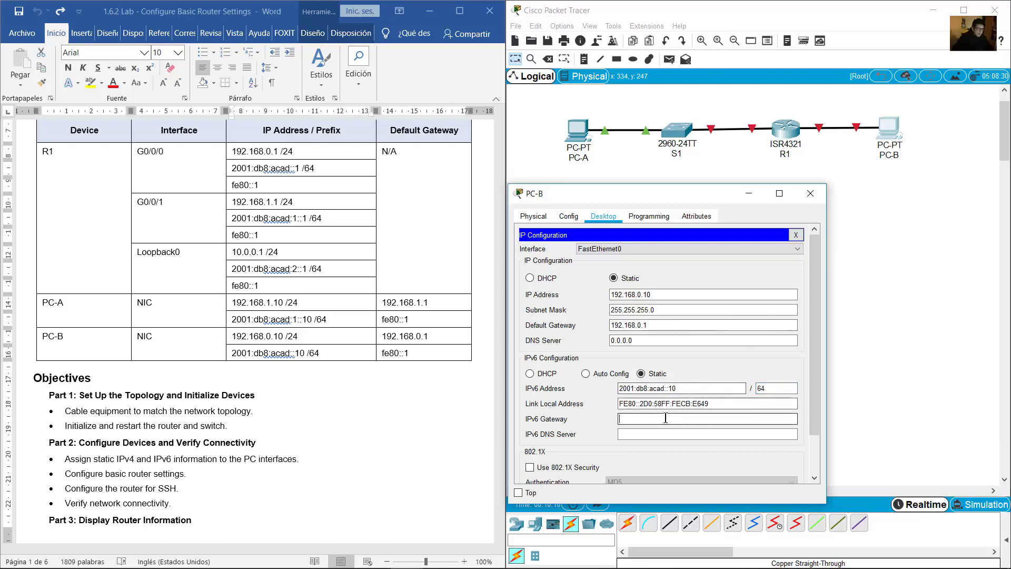
pyautogui.write('0::1')
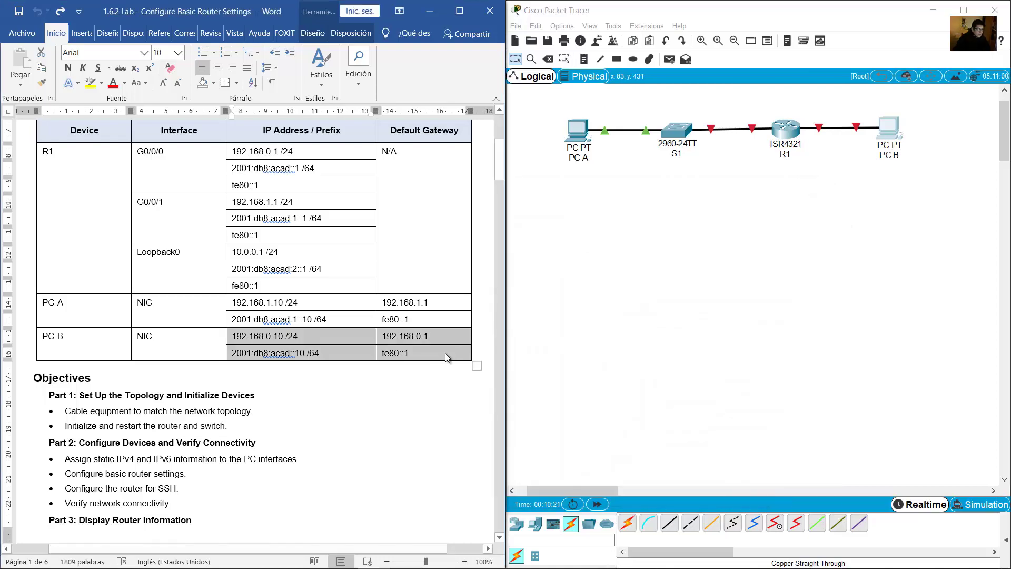
# Read the document's Step 2 'Configure the router' item about consoling in.
pyautogui.click(366, 420)
pyautogui.scroll(-20, 366, 416)
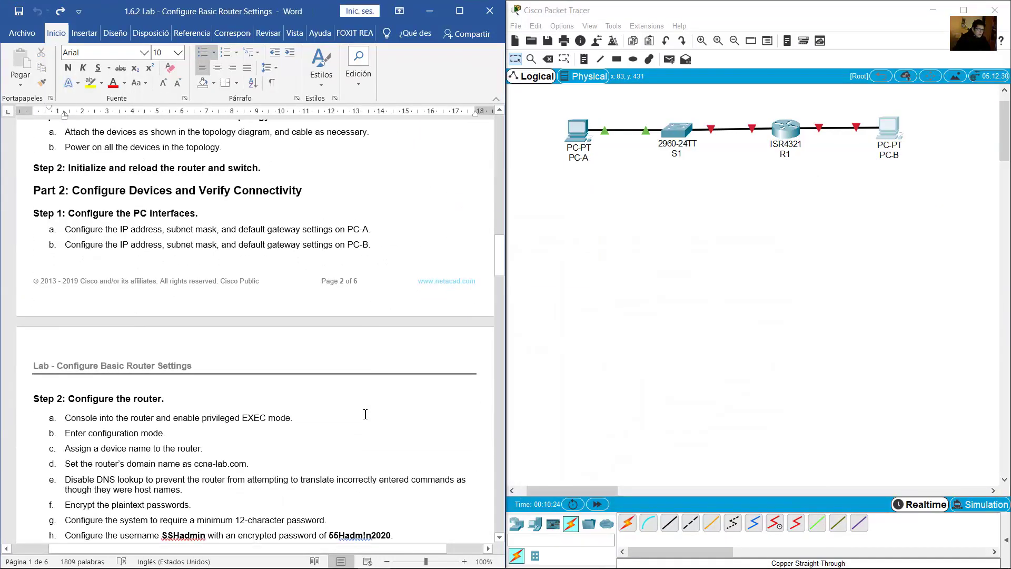
pyautogui.tripleClick(121, 301)
pyautogui.scroll(-2, 166, 306)
pyautogui.scroll(-1, 166, 306)
pyautogui.moveTo(77, 219); pyautogui.dragTo(305, 218)
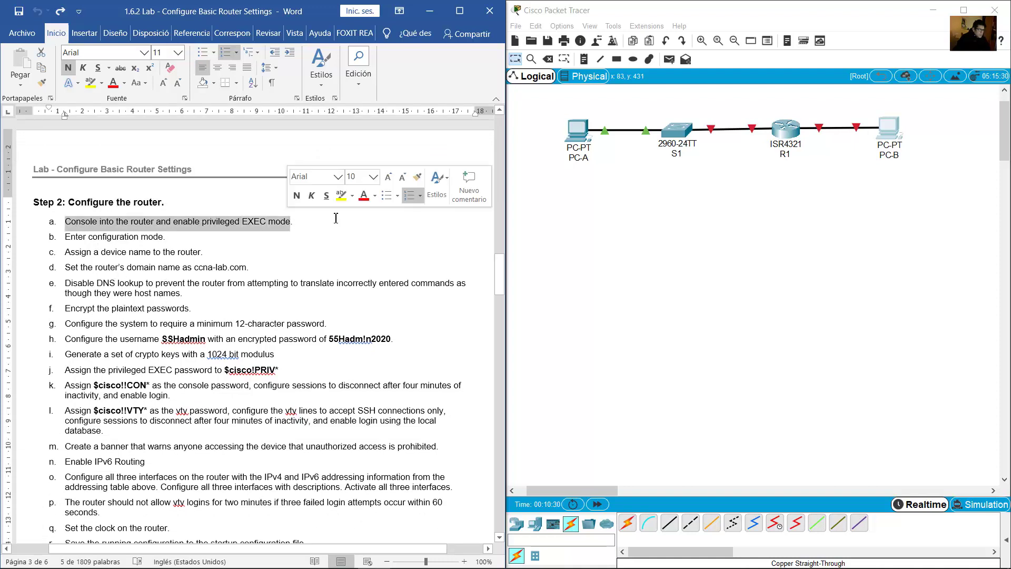
pyautogui.click(619, 230)
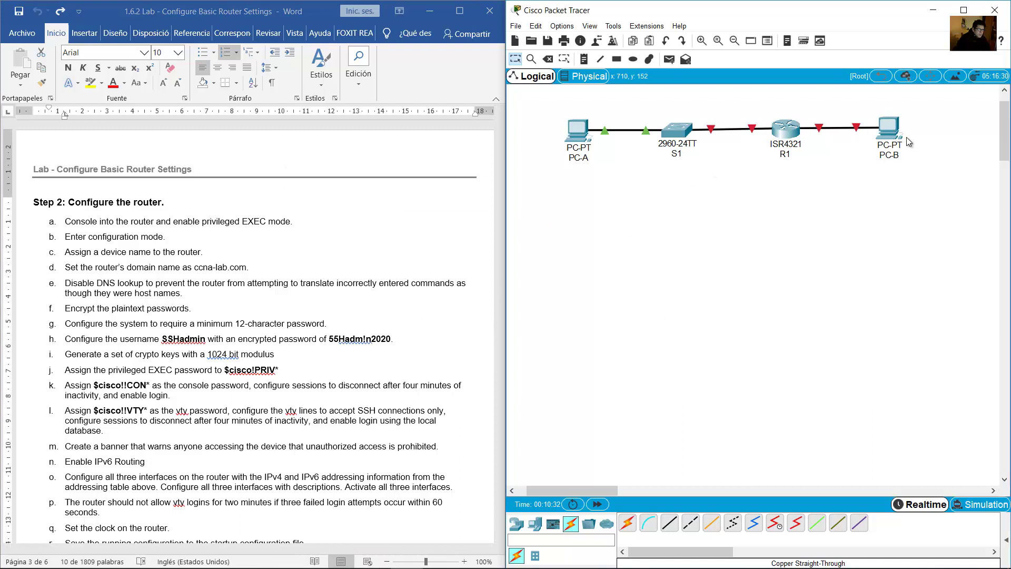
# Run a console cable from PC-B's RS 232 port to R1's Console port.
pyautogui.click(650, 523)
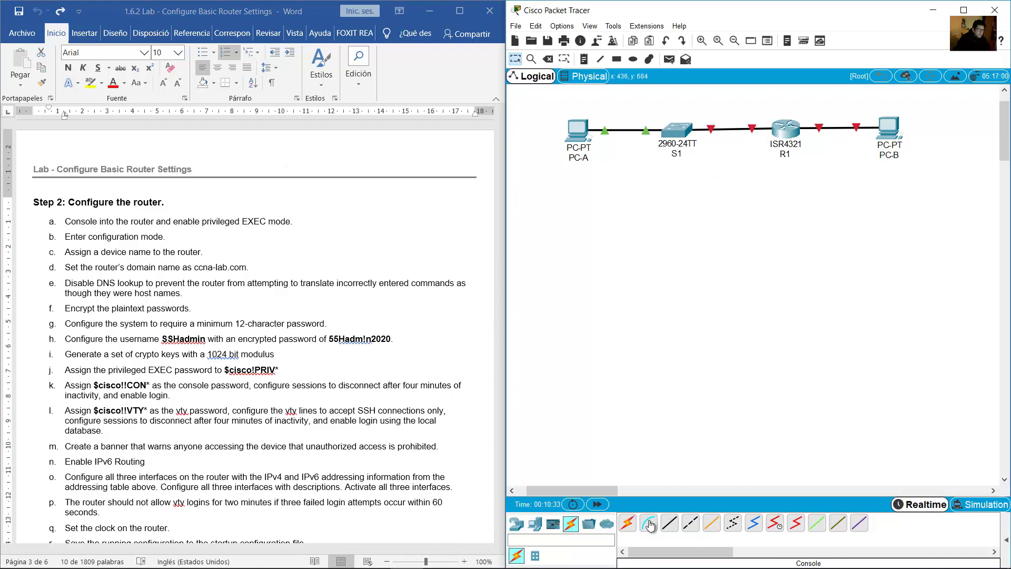
pyautogui.click(897, 132)
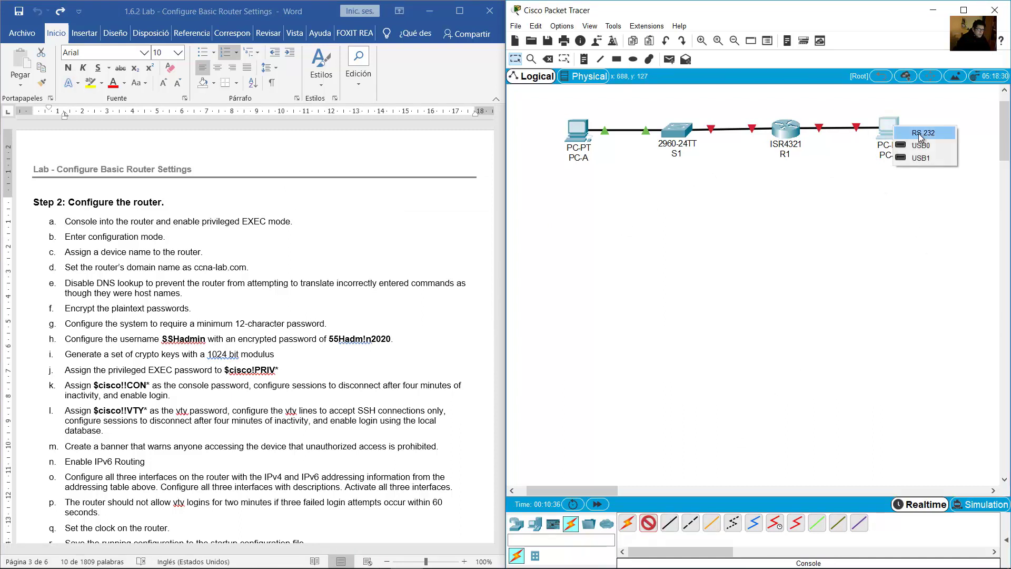
pyautogui.click(921, 135)
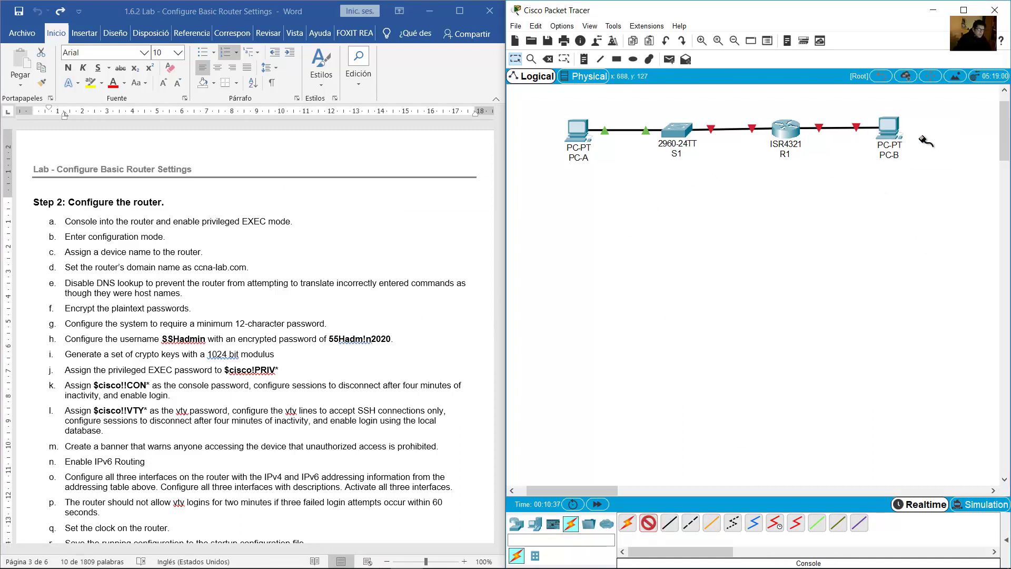
pyautogui.click(799, 133)
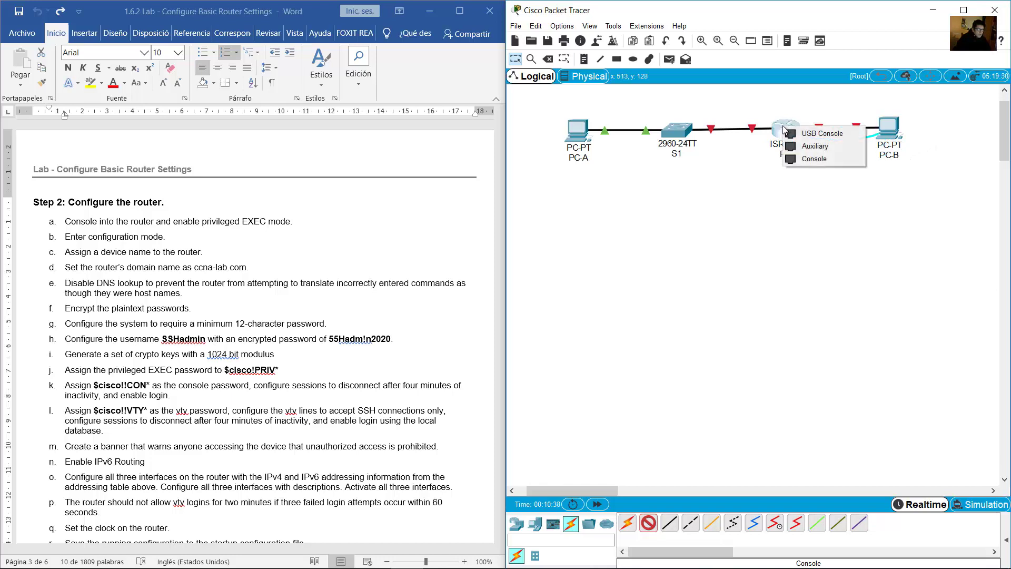
pyautogui.click(817, 159)
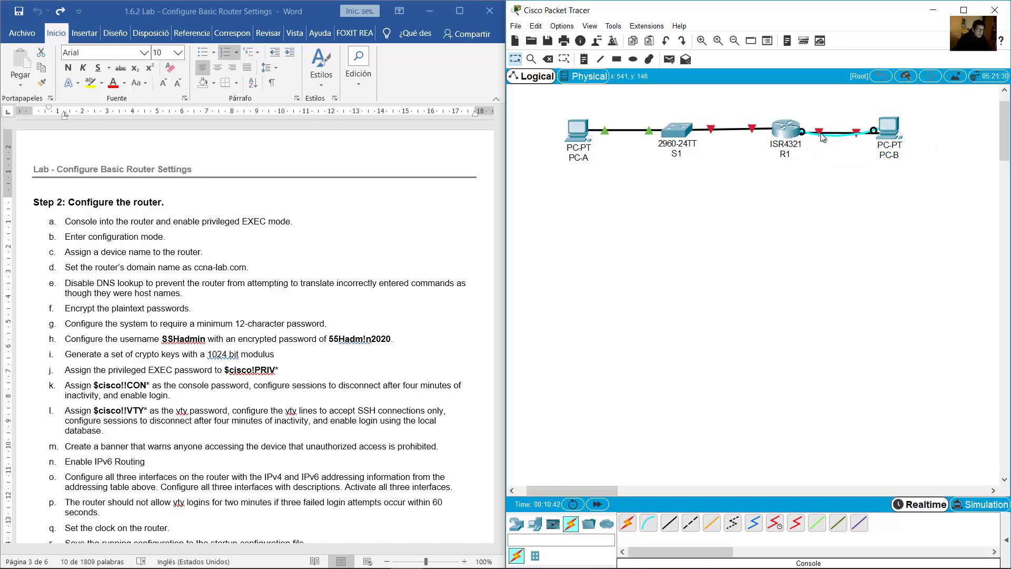
pyautogui.click(891, 124)
pyautogui.moveTo(563, 133); pyautogui.dragTo(1007, 179)
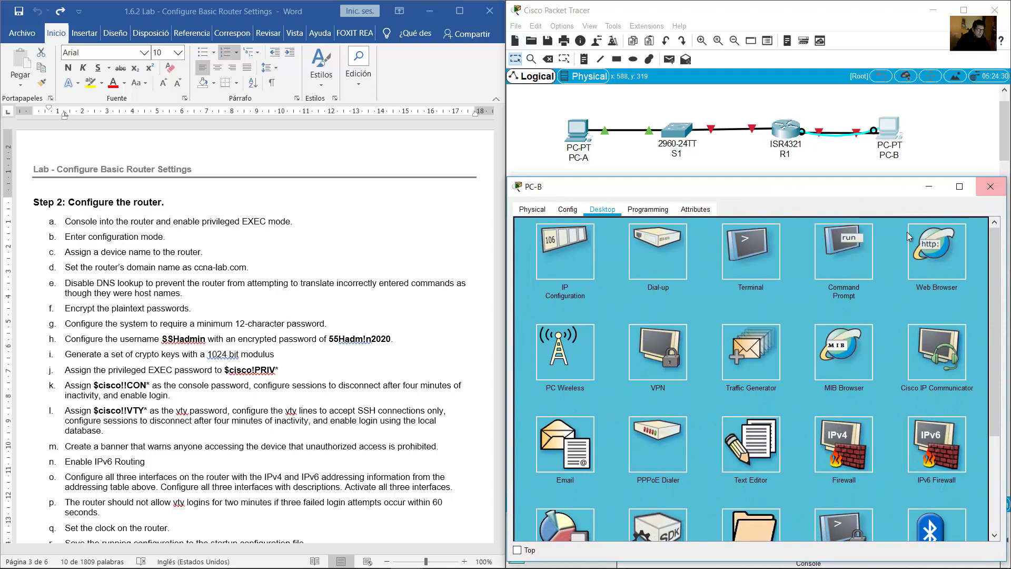
# Connect to the router from PC-B's Terminal and decline the initial configuration dialog.
pyautogui.click(763, 251)
pyautogui.click(963, 335)
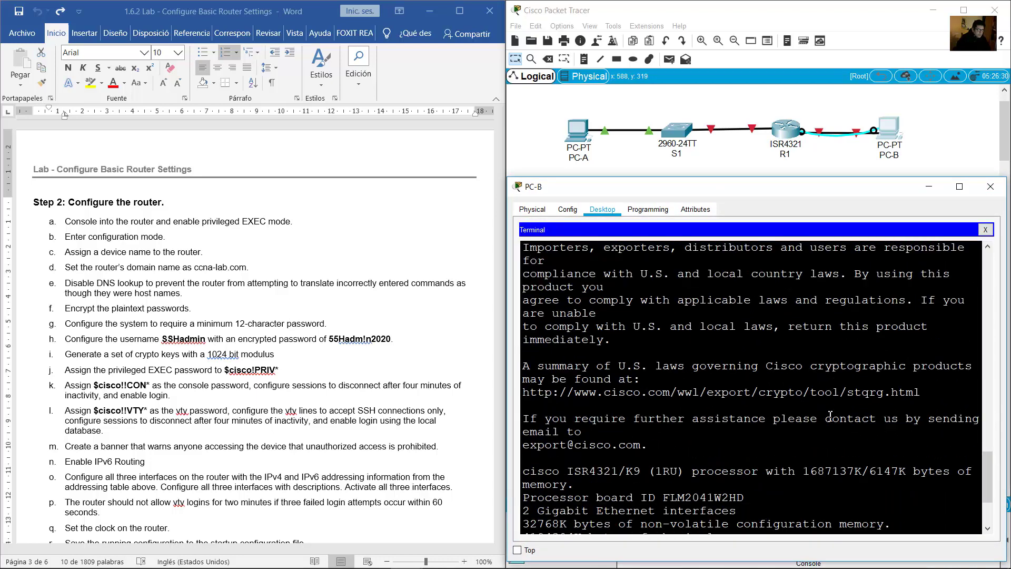
pyautogui.moveTo(532, 510); pyautogui.dragTo(917, 514)
pyautogui.click(854, 525)
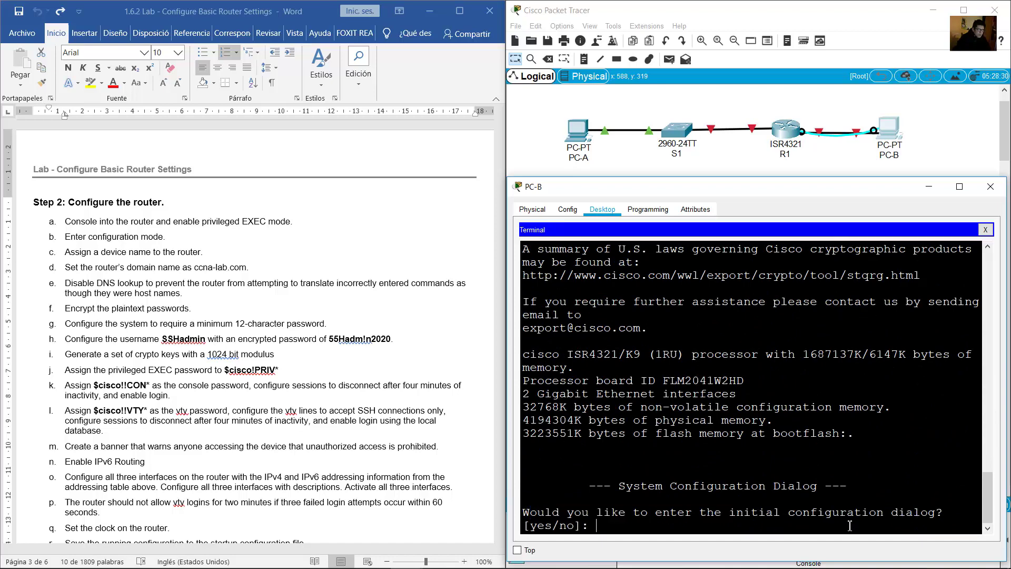
pyautogui.write('no')
pyautogui.press('Return')
pyautogui.press('Return')
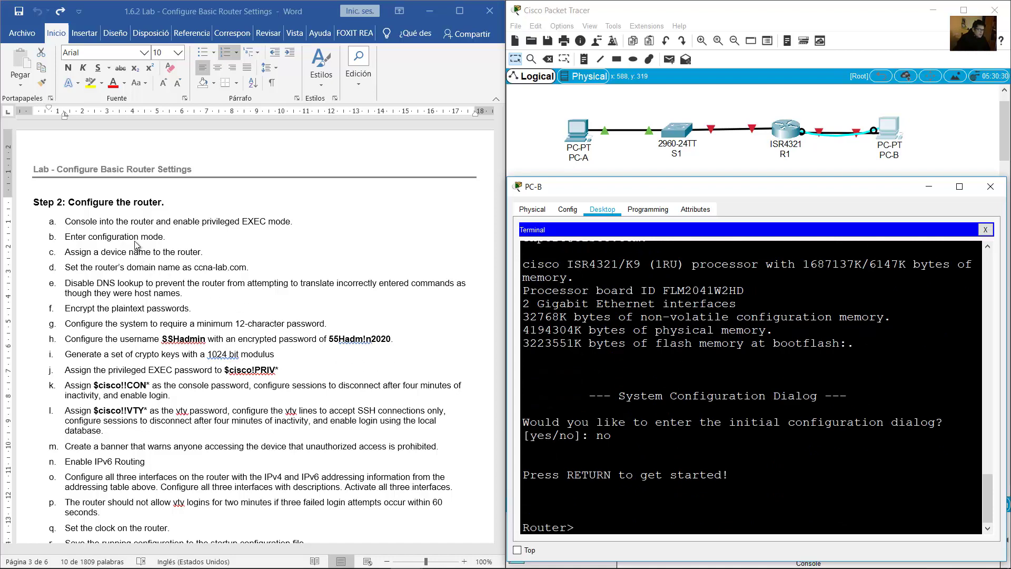
# Enter privileged EXEC mode with enable, then global configuration with conf term.
pyautogui.click(89, 242)
pyautogui.moveTo(155, 221); pyautogui.dragTo(294, 221)
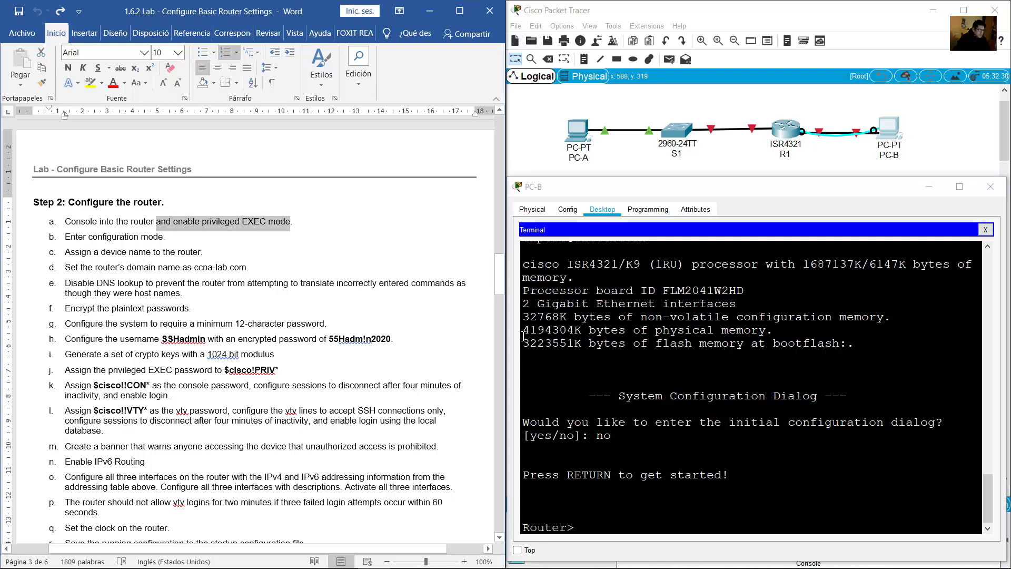
pyautogui.click(666, 518)
pyautogui.write('enable')
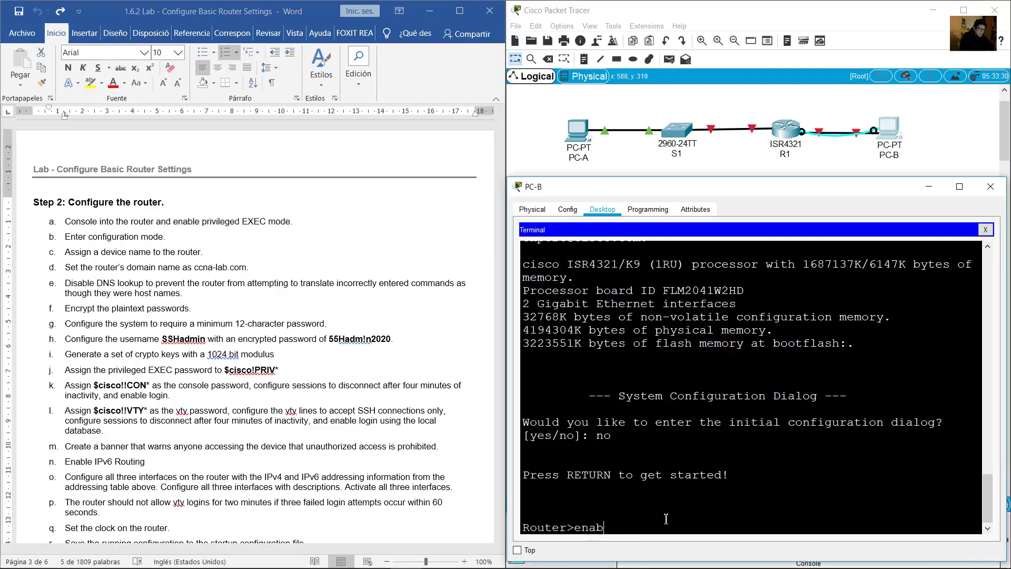
pyautogui.press('Return')
pyautogui.moveTo(580, 530); pyautogui.dragTo(521, 528)
pyautogui.hotkey('alt', 'Tab')
pyautogui.moveTo(65, 237); pyautogui.dragTo(170, 237)
pyautogui.click(580, 471)
pyautogui.write('conf te')
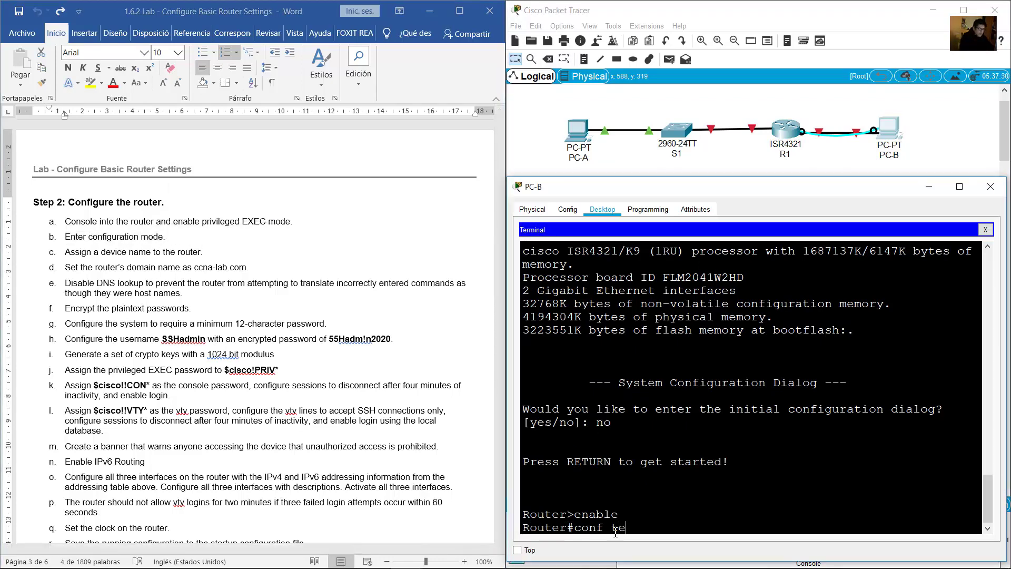
pyautogui.write('rm')
pyautogui.press('Return')
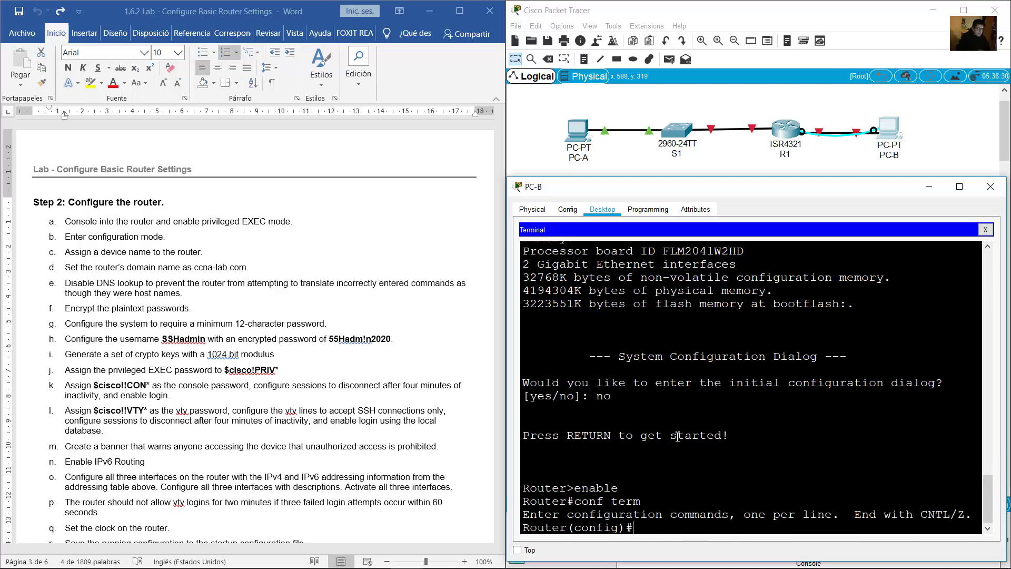
# Set the router's hostname to R1, then check the domain-name step in the lab sheet.
pyautogui.hotkey('alt', 'Tab')
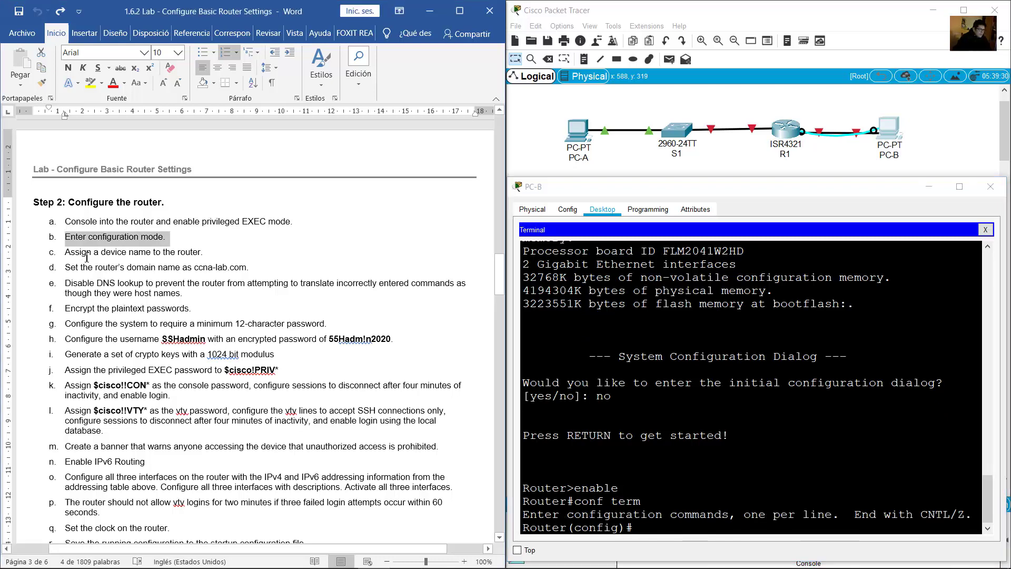
pyautogui.moveTo(90, 254); pyautogui.dragTo(208, 253)
pyautogui.click(664, 523)
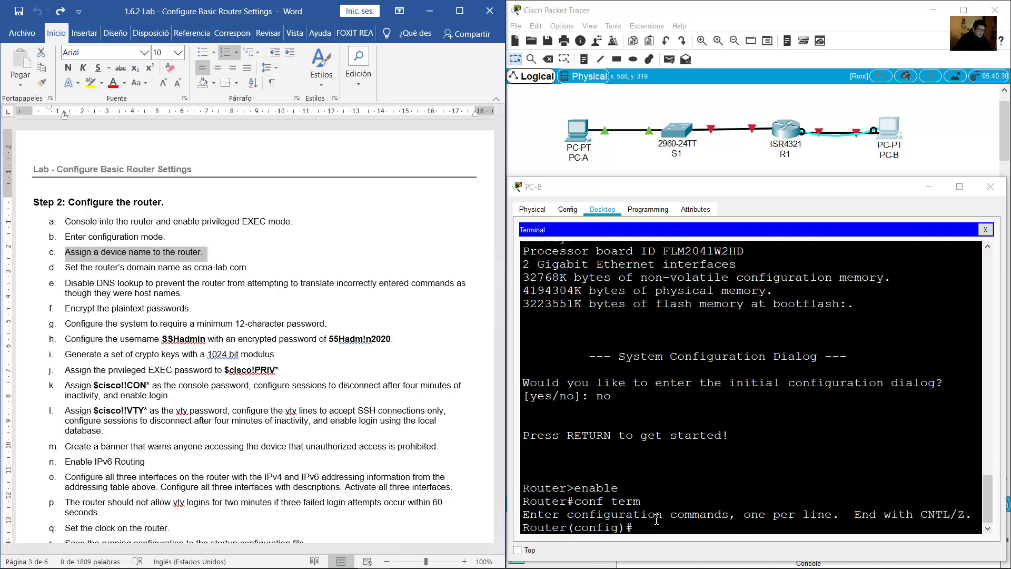
pyautogui.write('hostname ')
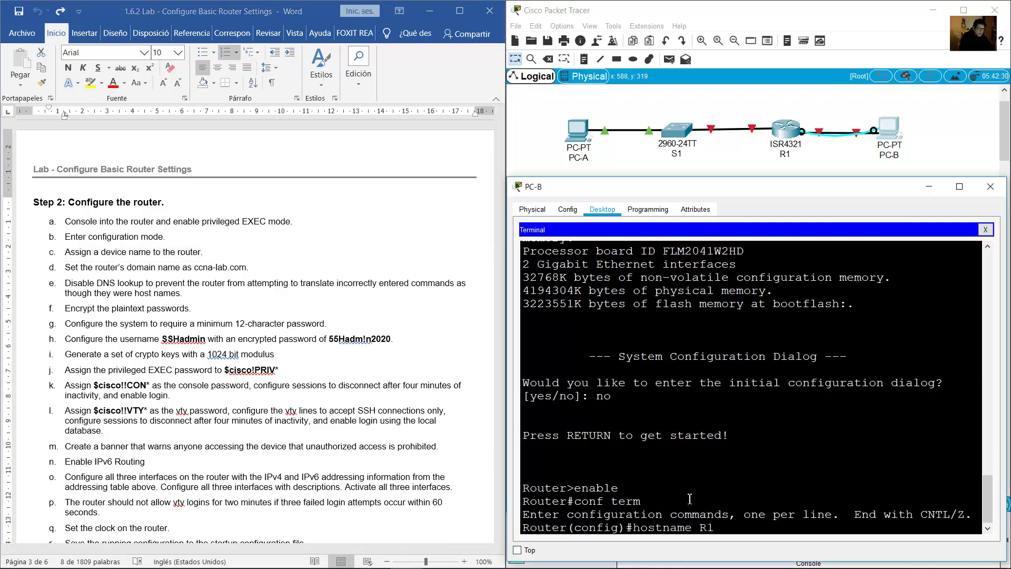
pyautogui.write('R1')
pyautogui.press('Return')
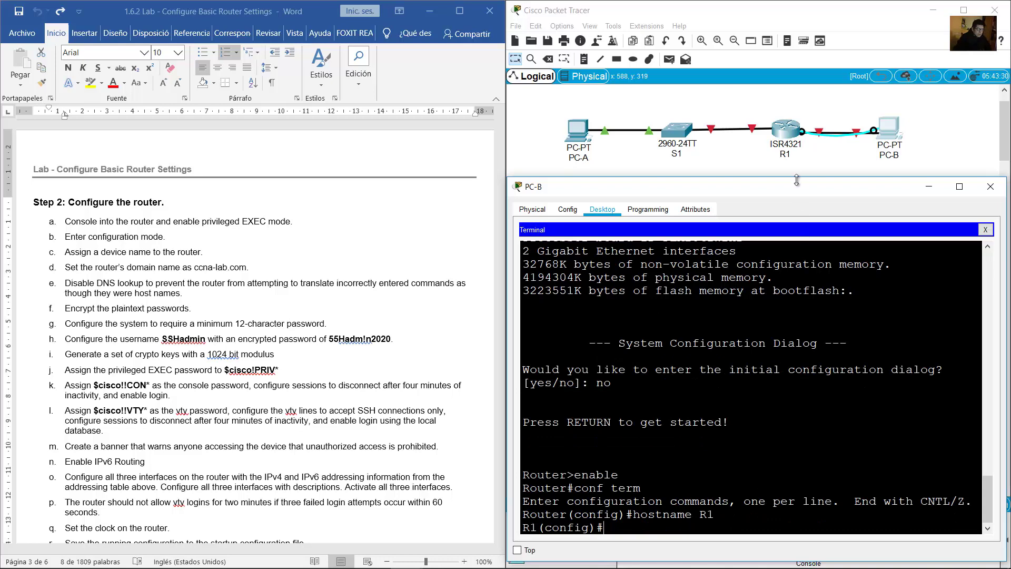
pyautogui.click(792, 160)
pyautogui.click(790, 155)
pyautogui.click(195, 327)
pyautogui.click(81, 272)
pyautogui.moveTo(66, 267); pyautogui.dragTo(253, 268)
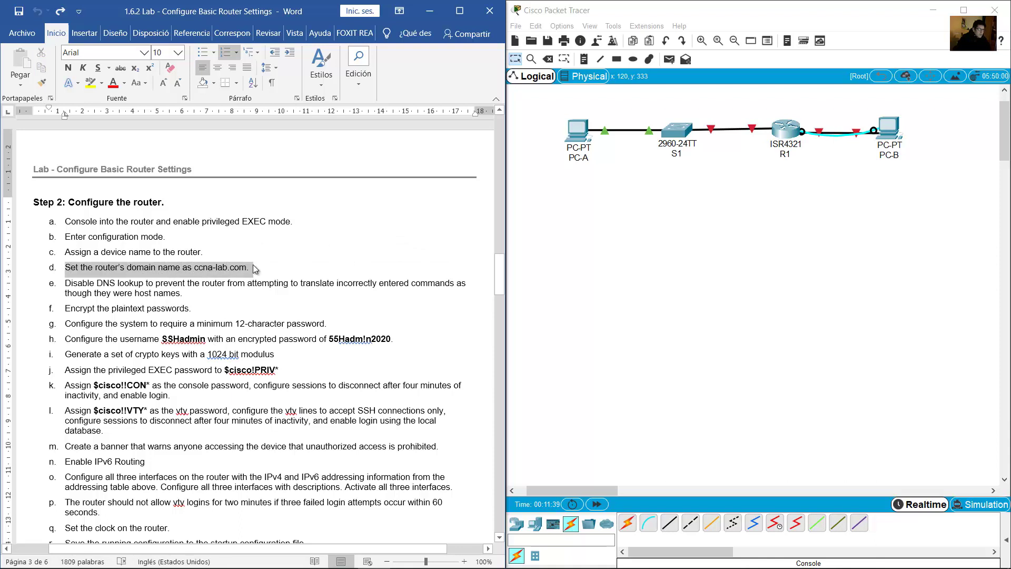
# Set R1's domain name to ccna-lab.com.
pyautogui.click(884, 129)
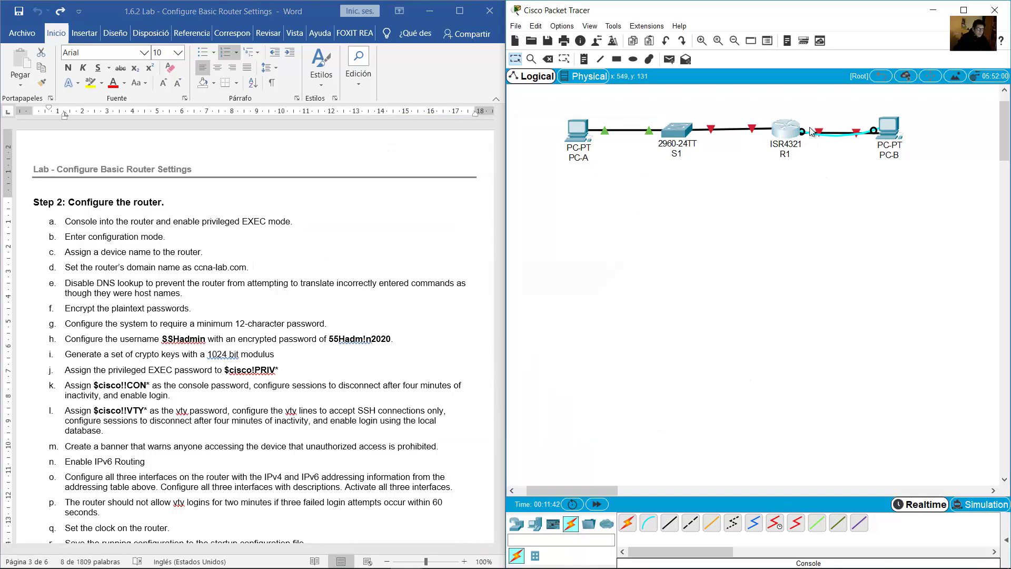
pyautogui.write('ip domain-name')
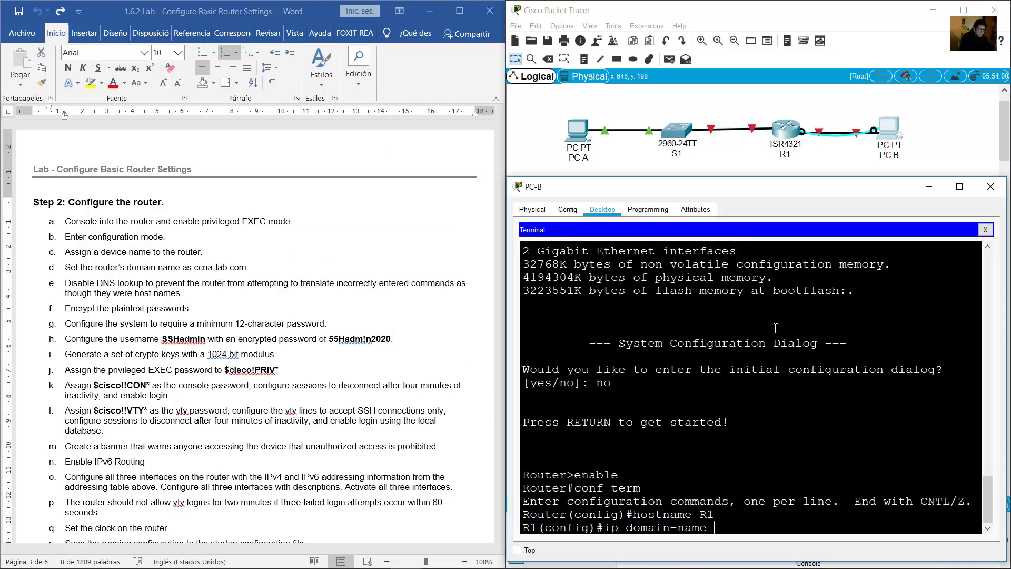
pyautogui.write(' ccna-lab.com')
pyautogui.press('Return')
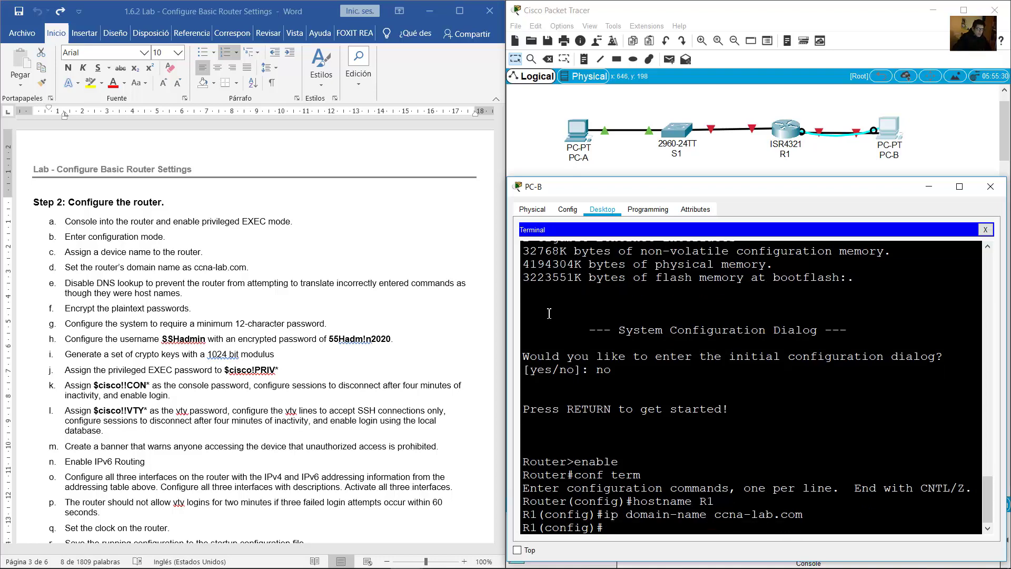
# Disable DNS lookup of mistyped commands with no ip domain lookup.
pyautogui.tripleClick(195, 269)
pyautogui.moveTo(66, 284); pyautogui.dragTo(188, 298)
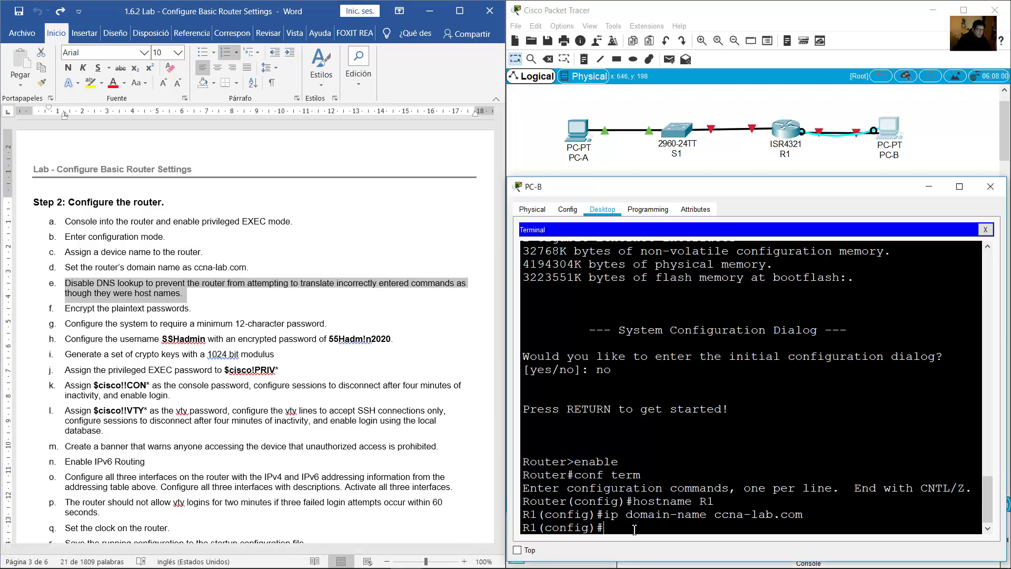
pyautogui.click(677, 446)
pyautogui.write('no ip dom')
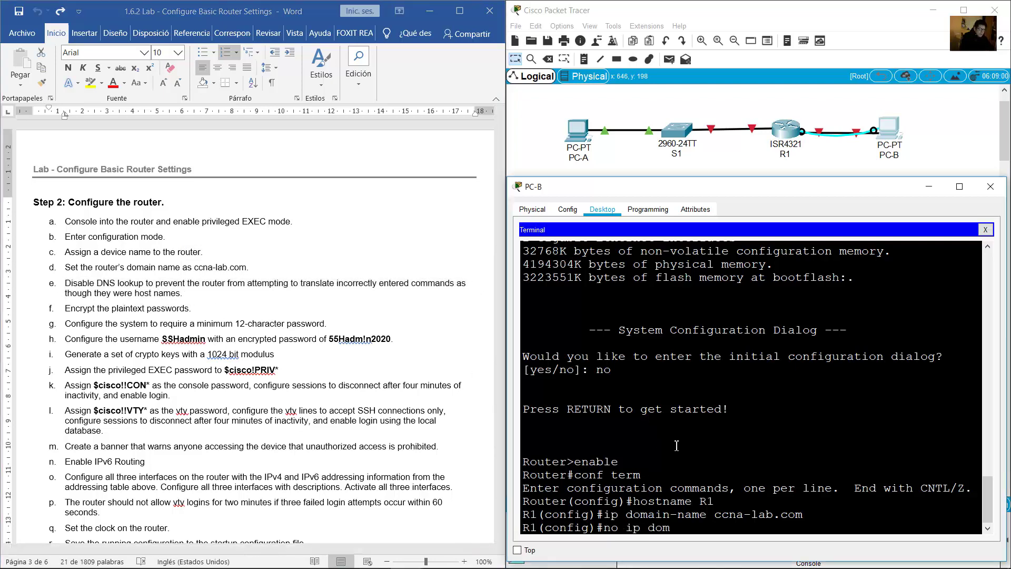
pyautogui.write('ain lookup')
pyautogui.press('Return')
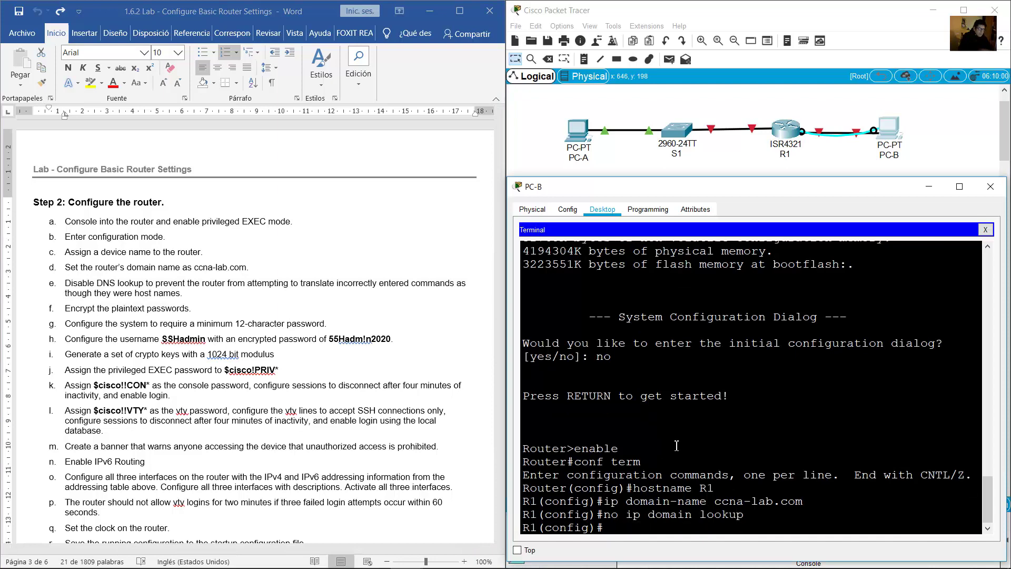
pyautogui.click(253, 342)
pyautogui.scroll(-2, 144, 262)
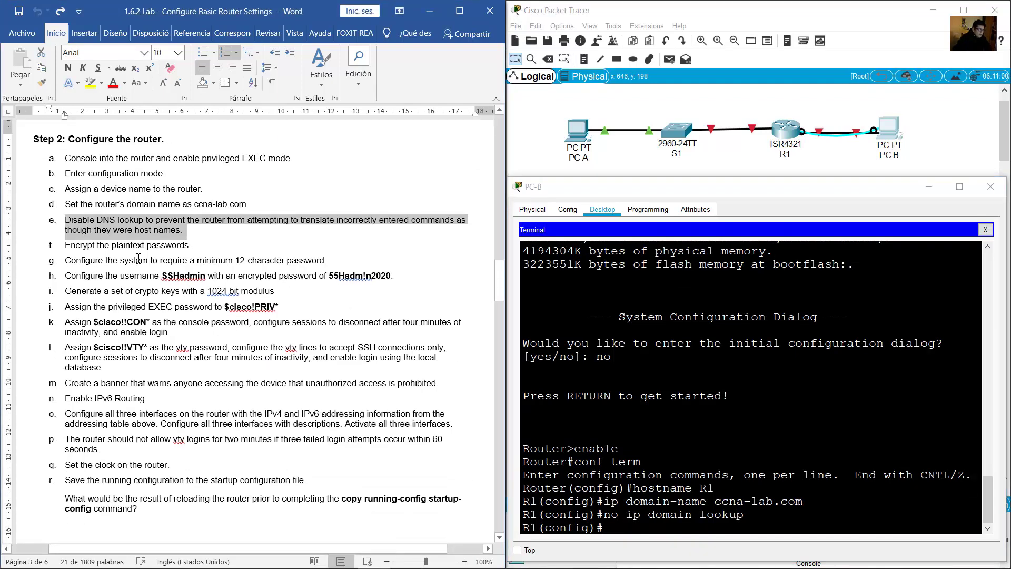
pyautogui.moveTo(65, 246); pyautogui.dragTo(194, 245)
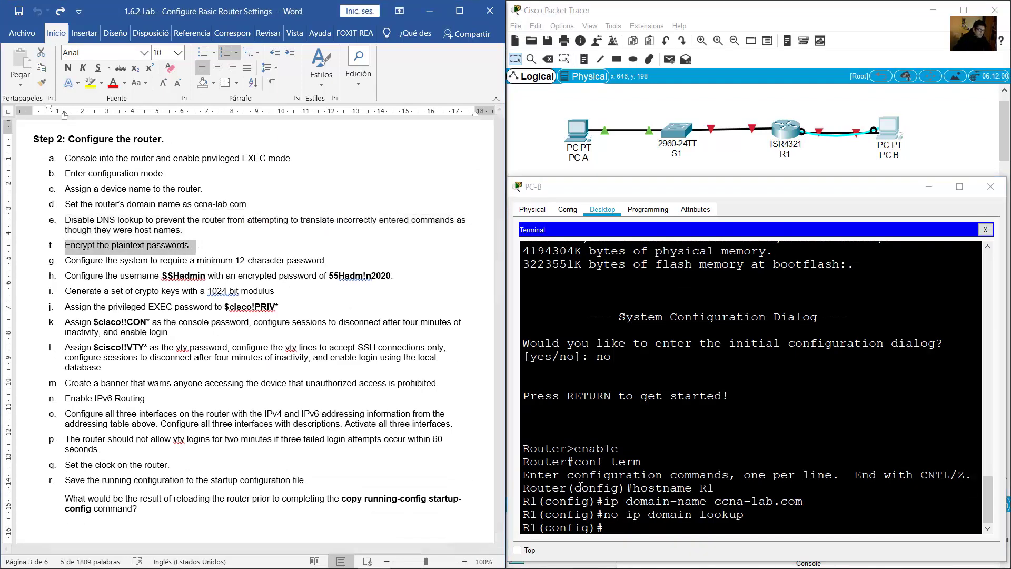
# Encrypt plaintext passwords with service password-encryption.
pyautogui.click(635, 530)
pyautogui.write('serv')
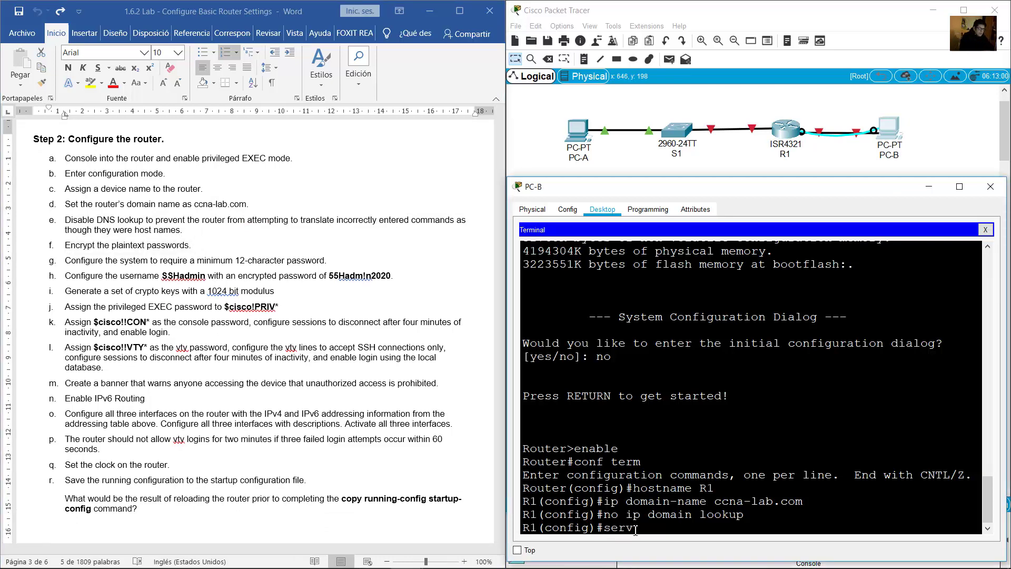
pyautogui.write('ice password-encrypt')
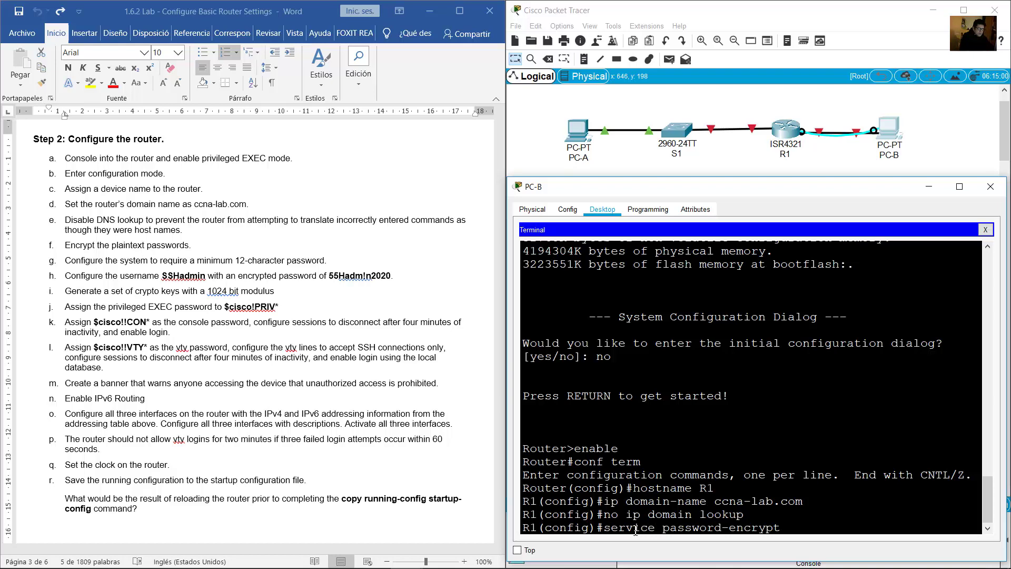
pyautogui.write('ion')
pyautogui.press('Return')
# Require a minimum password length of 12 with security passwords min-length 12.
pyautogui.hotkey('alt', 'Tab')
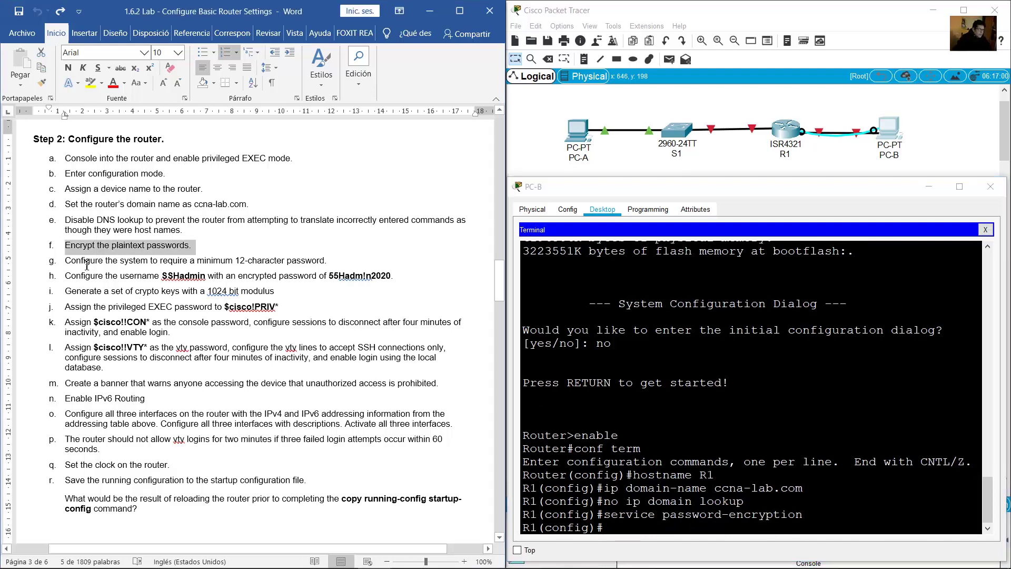
pyautogui.moveTo(122, 260); pyautogui.dragTo(330, 262)
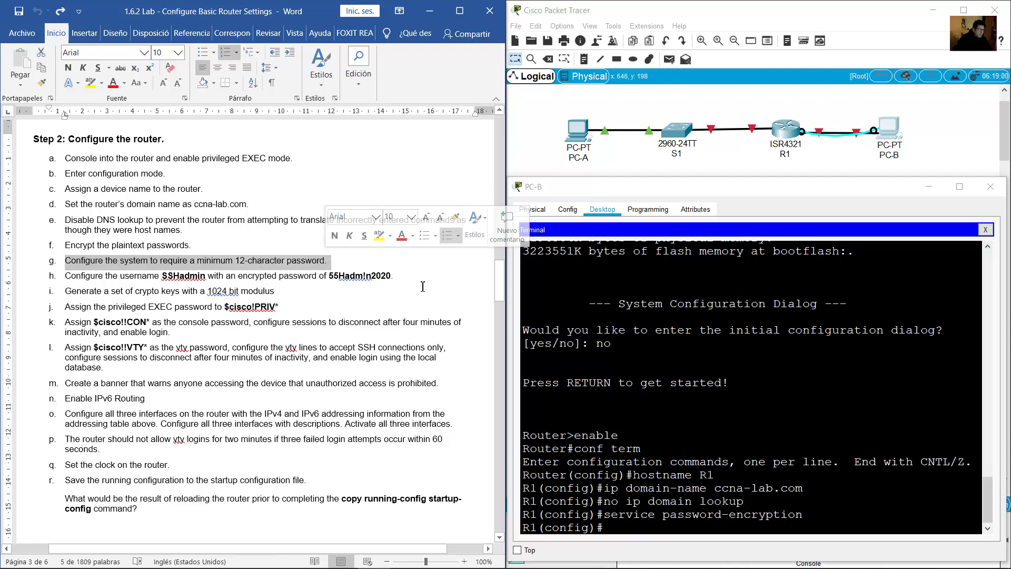
pyautogui.click(689, 527)
pyautogui.write('security')
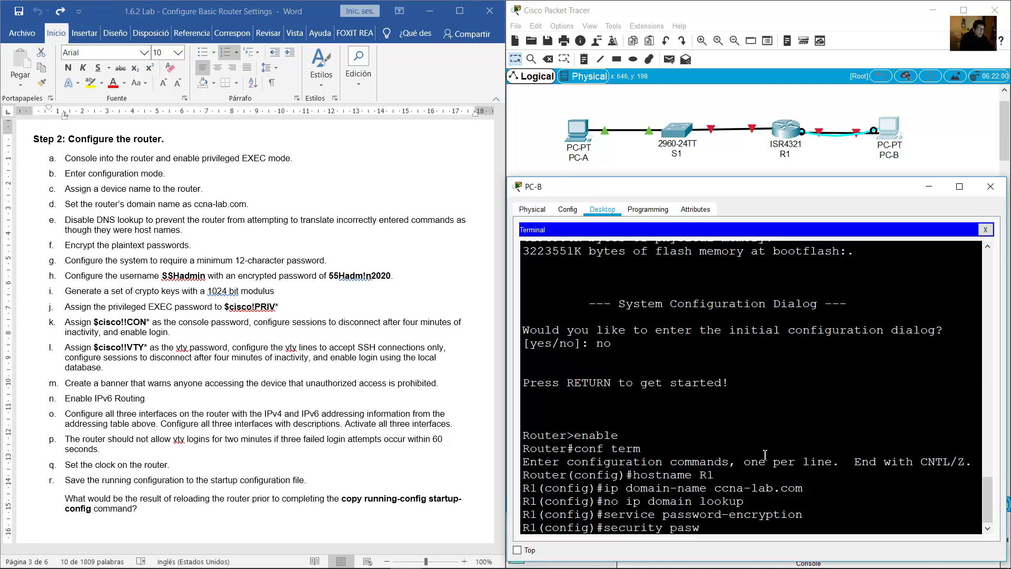
pyautogui.write(' passwords min-length 12')
pyautogui.press('Return')
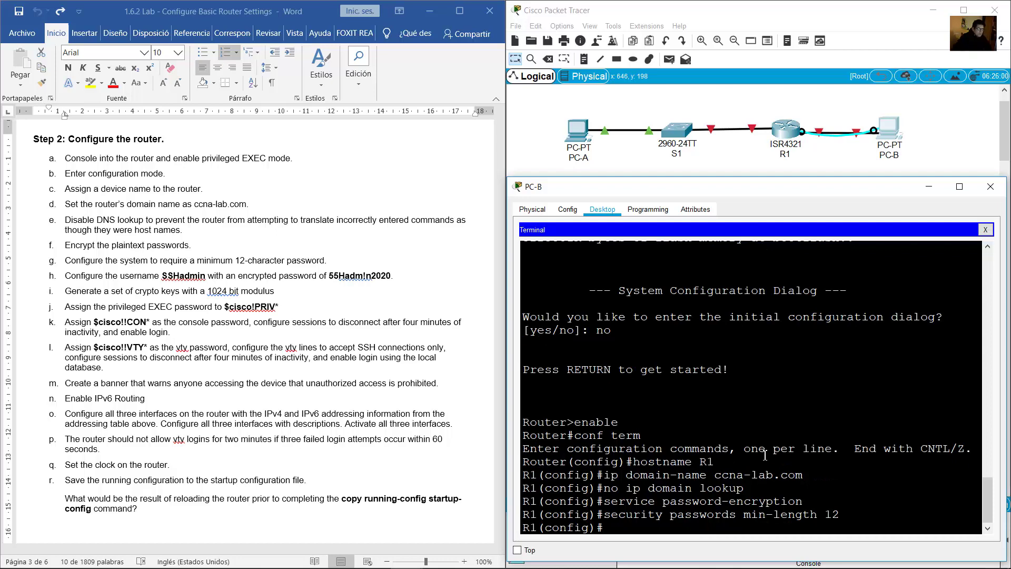
pyautogui.hotkey('alt', 'Tab')
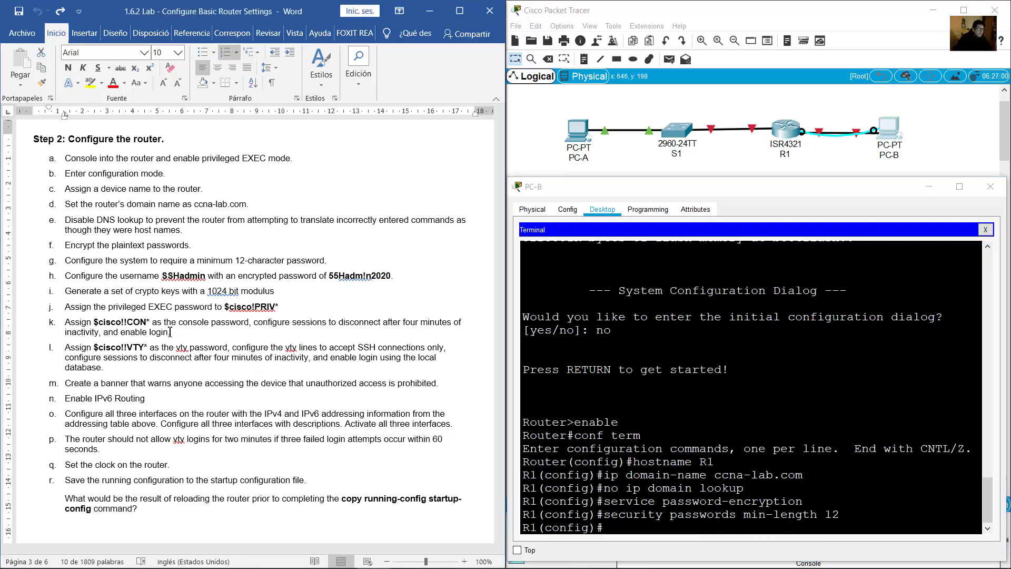
pyautogui.moveTo(66, 276); pyautogui.dragTo(378, 276)
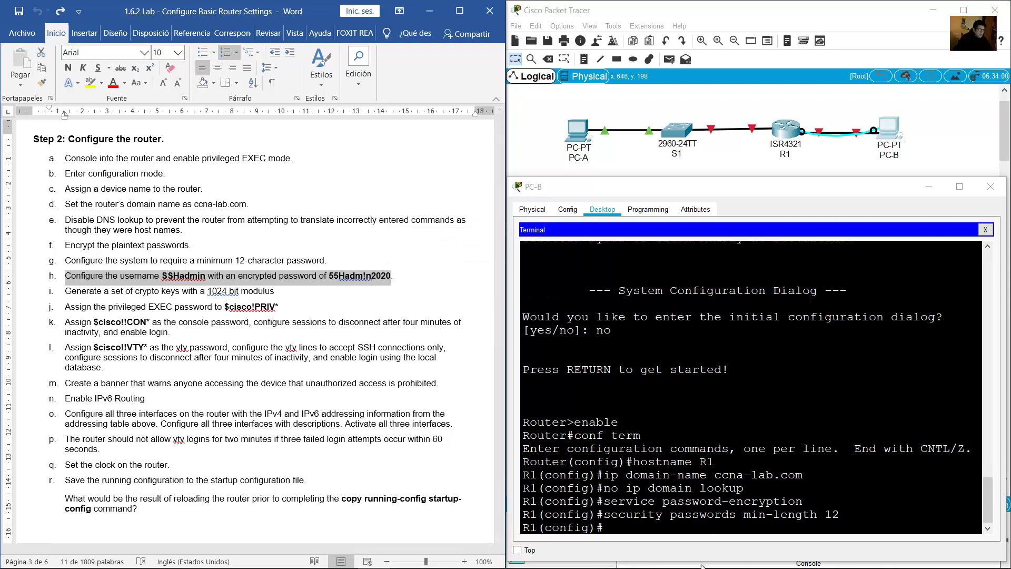
# Create local user SSHadmin with the lab sheet's secret password.
pyautogui.click(717, 435)
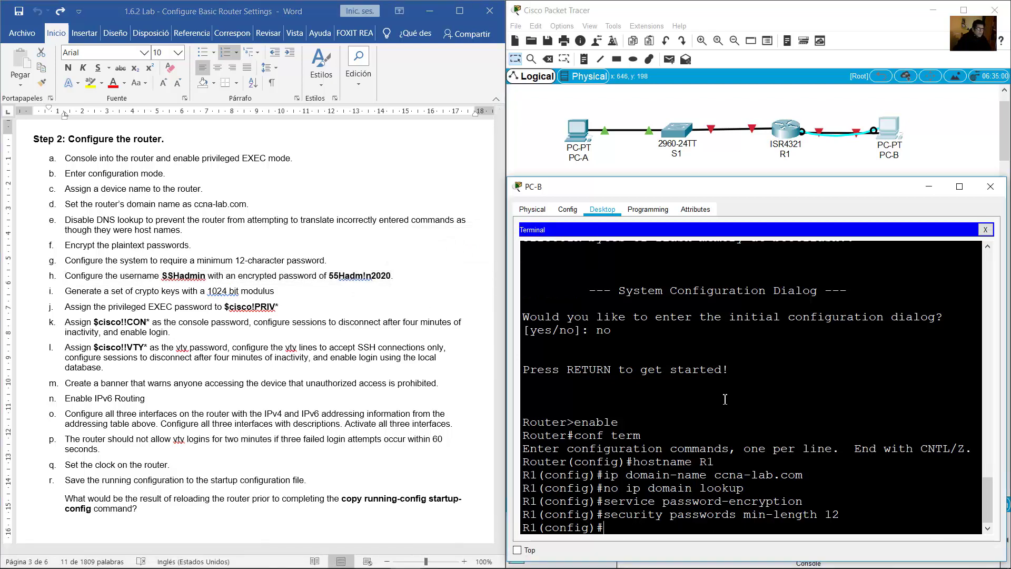
pyautogui.write('username SSHadmin')
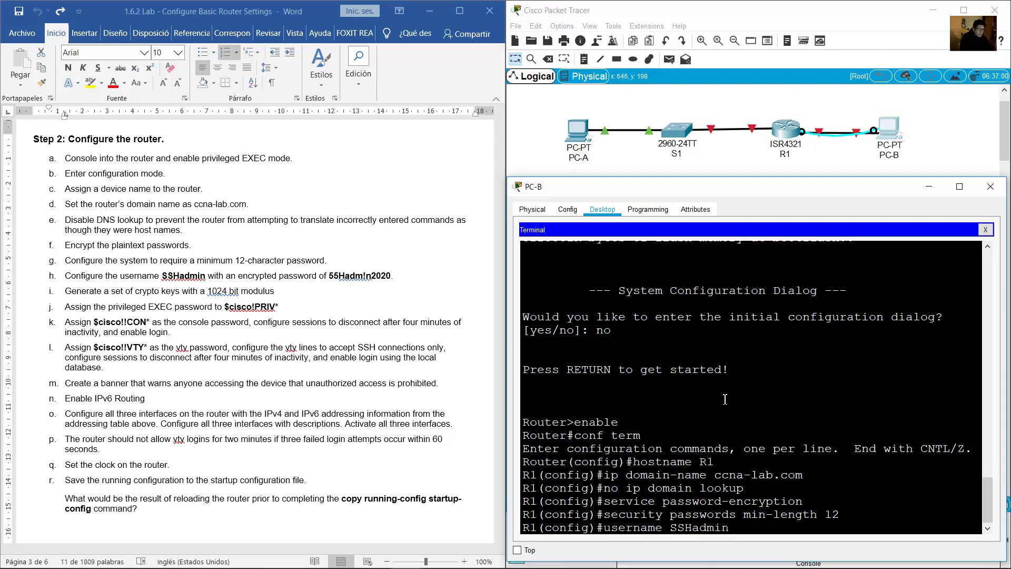
pyautogui.write(' secret')
pyautogui.write('55Hadm!n2020')
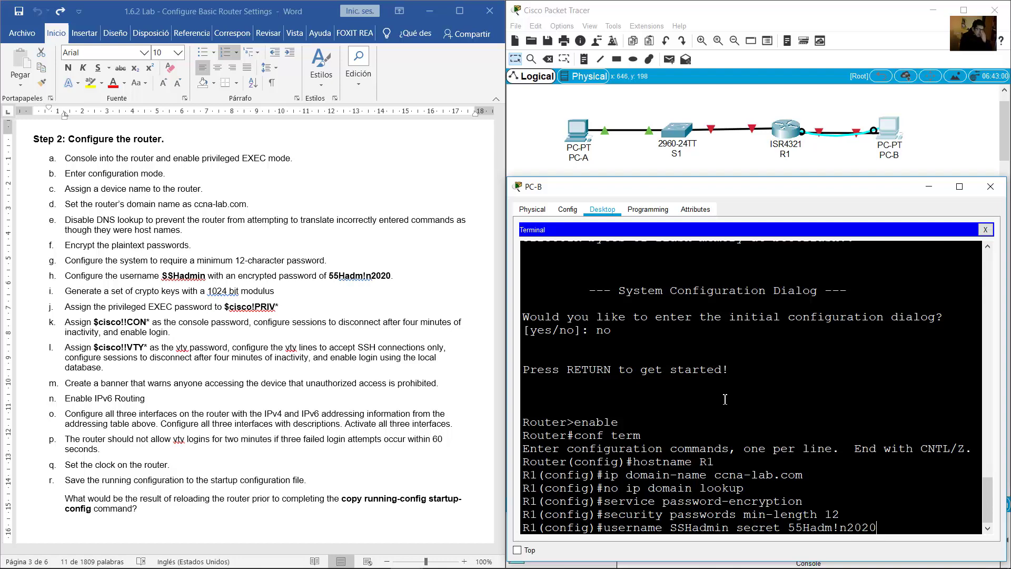
pyautogui.press('Return')
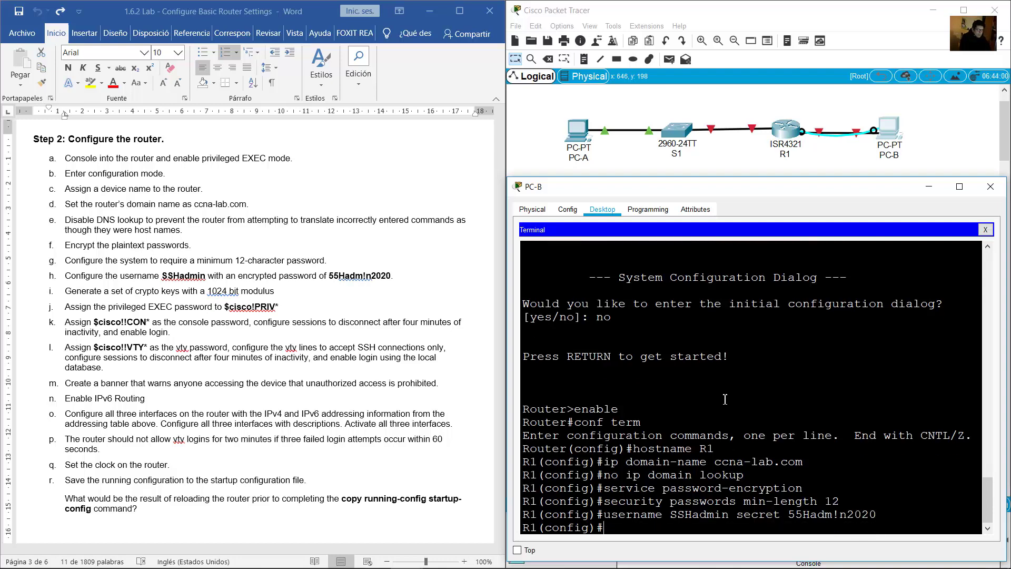
# Generate RSA general-keys with a 1024-bit modulus to enable SSH.
pyautogui.moveTo(65, 276); pyautogui.dragTo(390, 275)
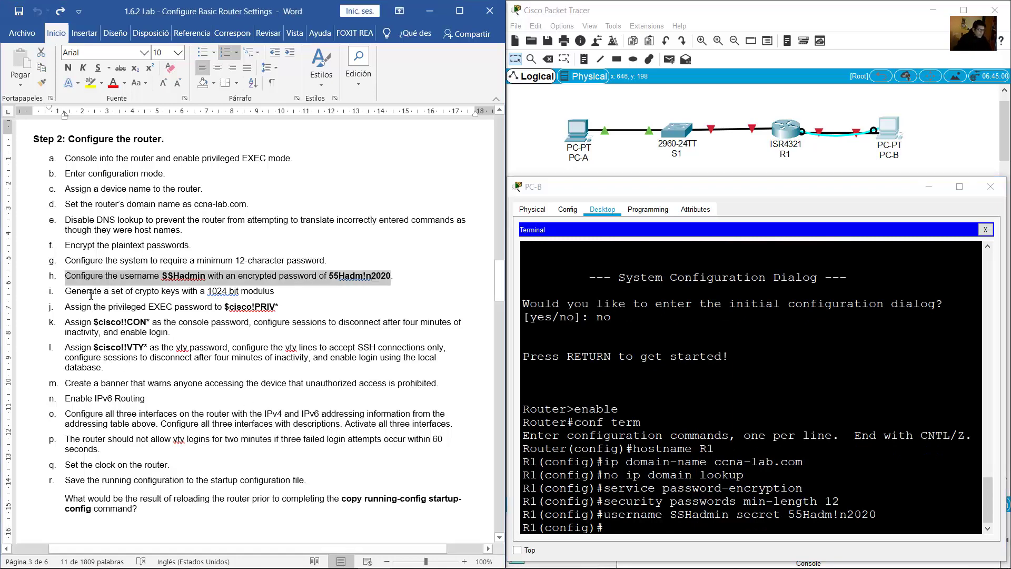
pyautogui.moveTo(66, 292); pyautogui.dragTo(282, 294)
pyautogui.click(643, 527)
pyautogui.write('crypto key generate')
pyautogui.write('r')
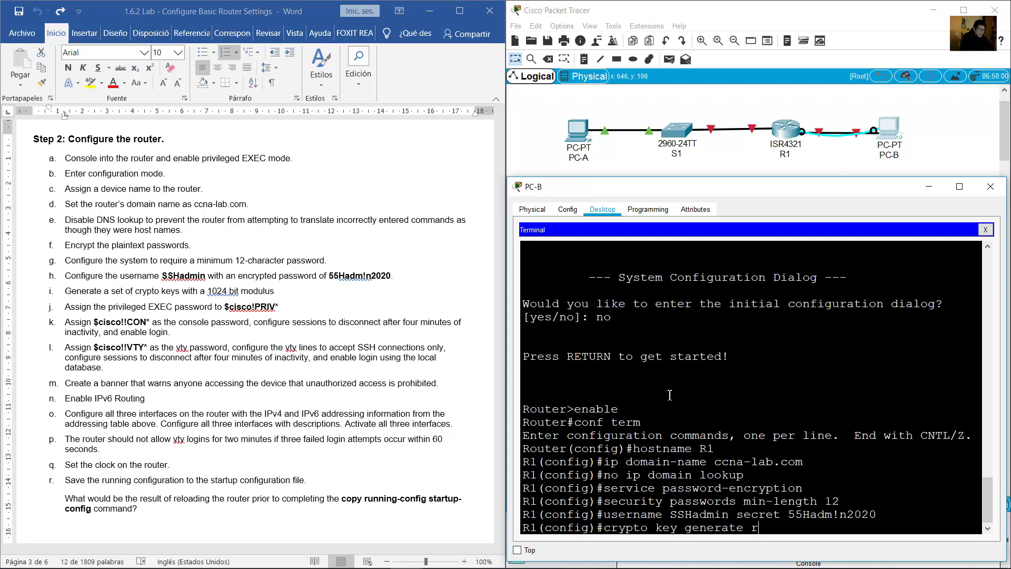
pyautogui.write('sa general-keys modu')
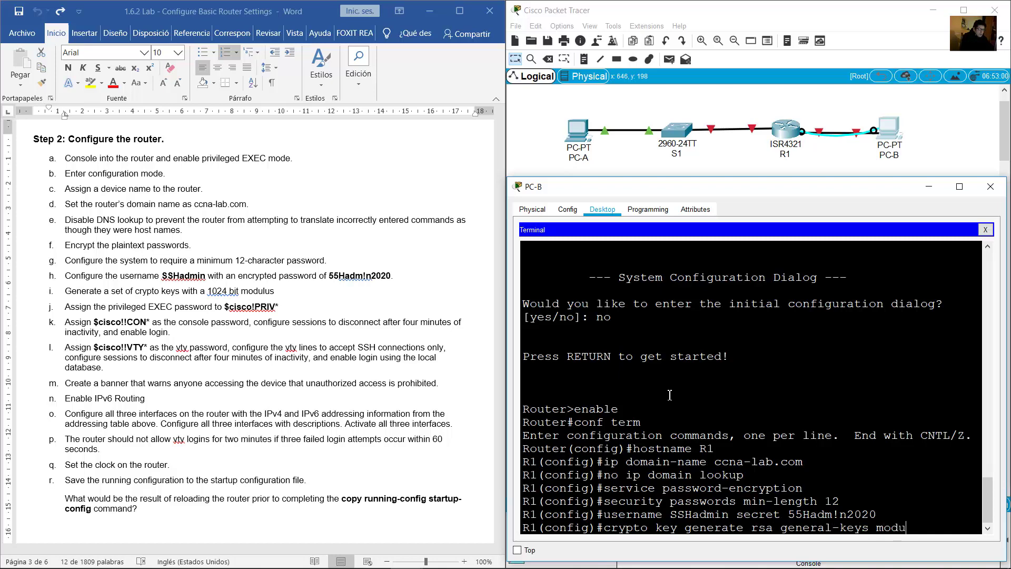
pyautogui.write('lus 1024')
pyautogui.press('Return')
# Set the privileged EXEC enable secret to the lab sheet's password.
pyautogui.click(70, 307)
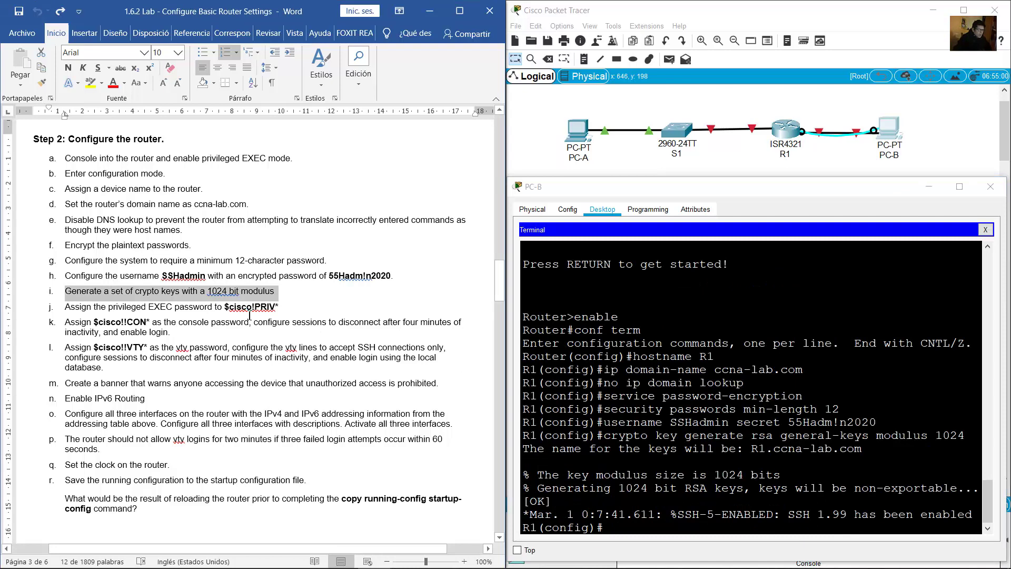
pyautogui.moveTo(112, 308); pyautogui.dragTo(221, 311)
pyautogui.click(724, 492)
pyautogui.write('enable secr')
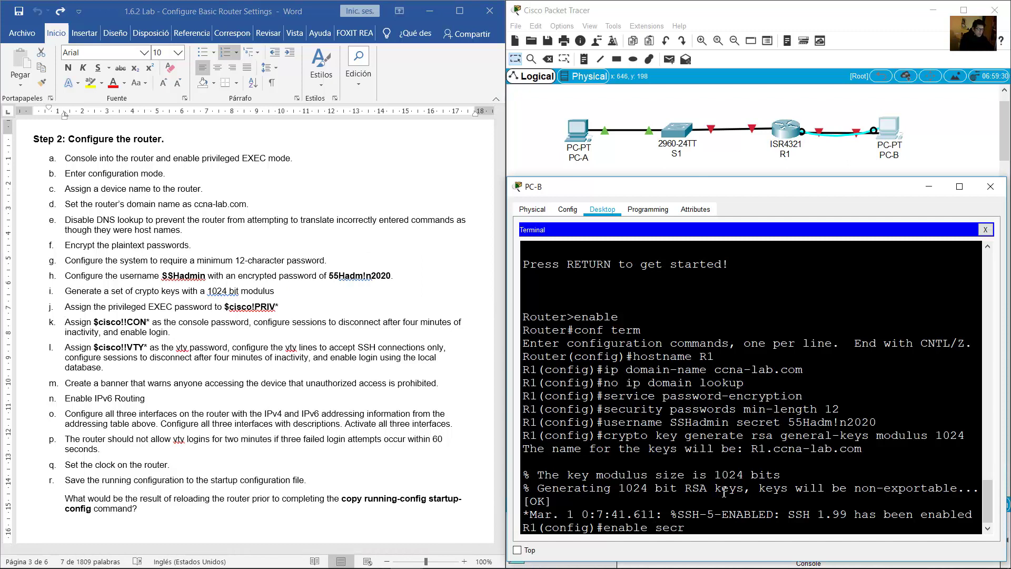
pyautogui.write('et $cisco!PRIV*')
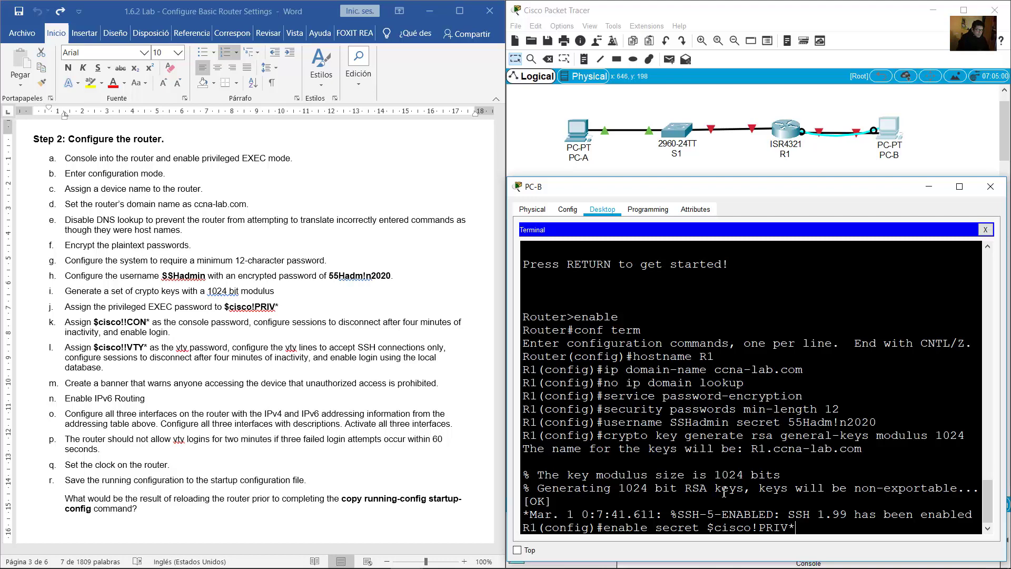
pyautogui.press('Return')
pyautogui.click(339, 427)
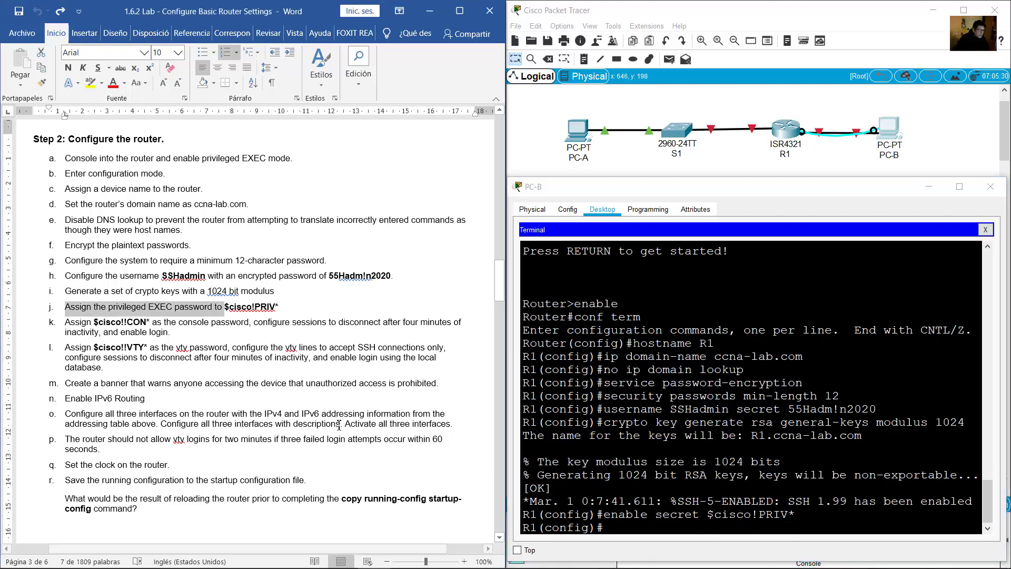
pyautogui.scroll(-2, 237, 362)
pyautogui.click(88, 266)
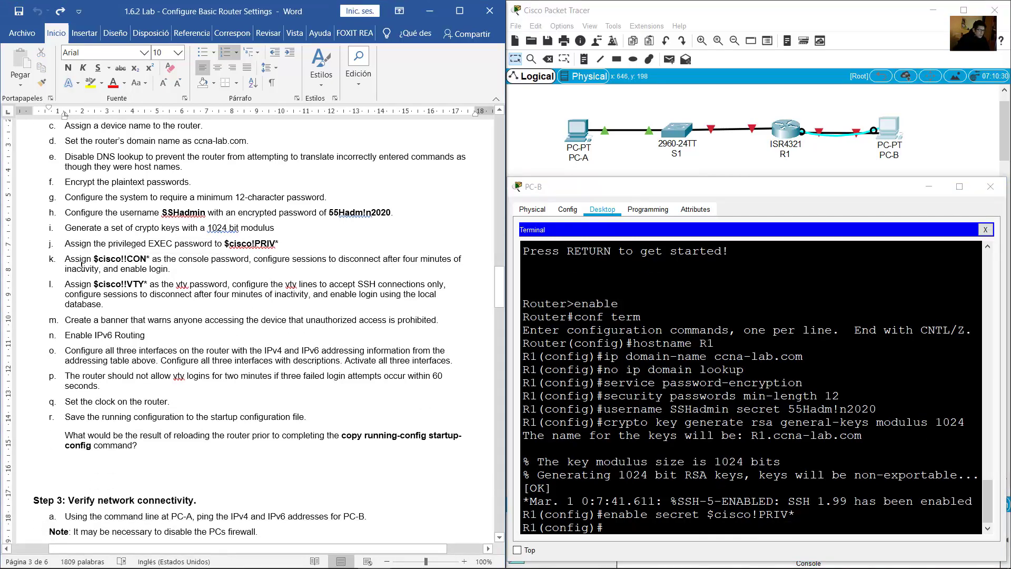
# On line console 0, set the lab's console password and require login.
pyautogui.moveTo(68, 259); pyautogui.dragTo(245, 259)
pyautogui.click(643, 524)
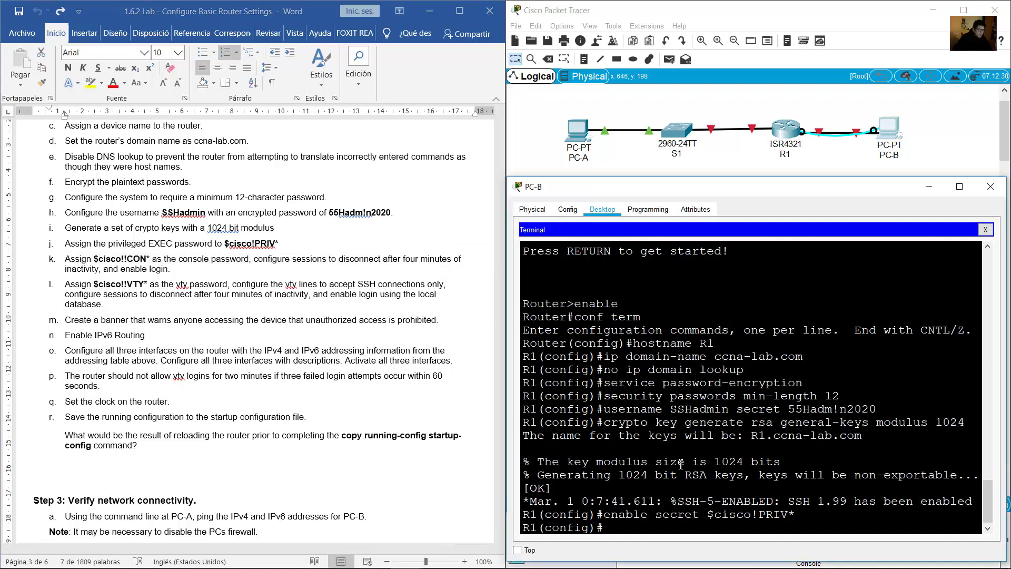
pyautogui.write('line console 0')
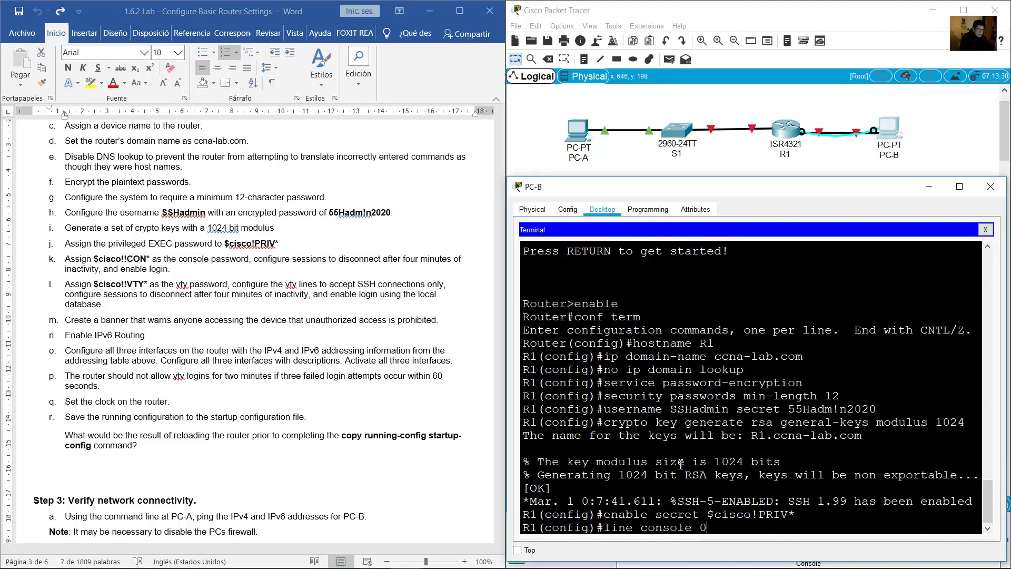
pyautogui.press('Return')
pyautogui.write('password')
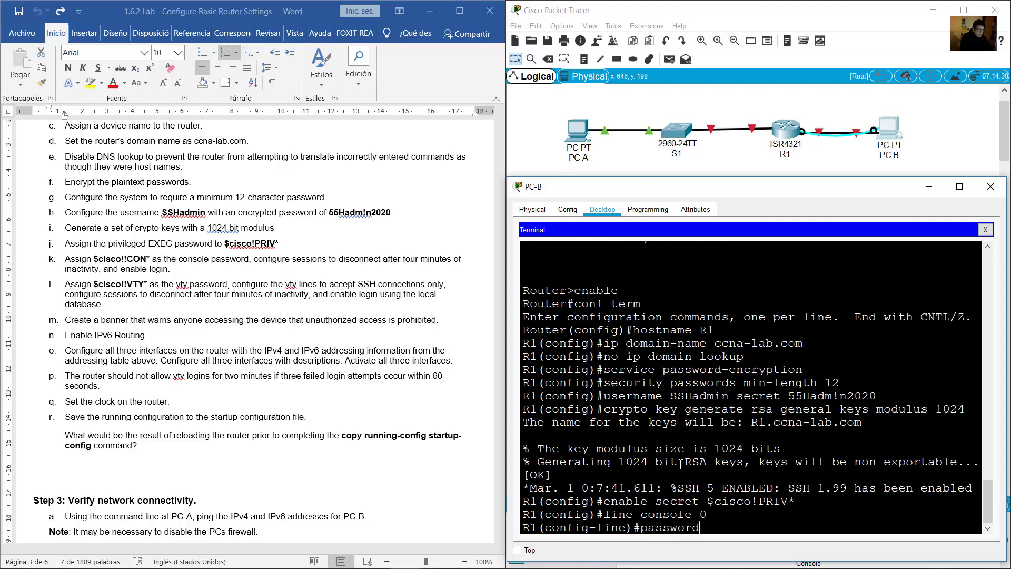
pyautogui.write(' $cisco')
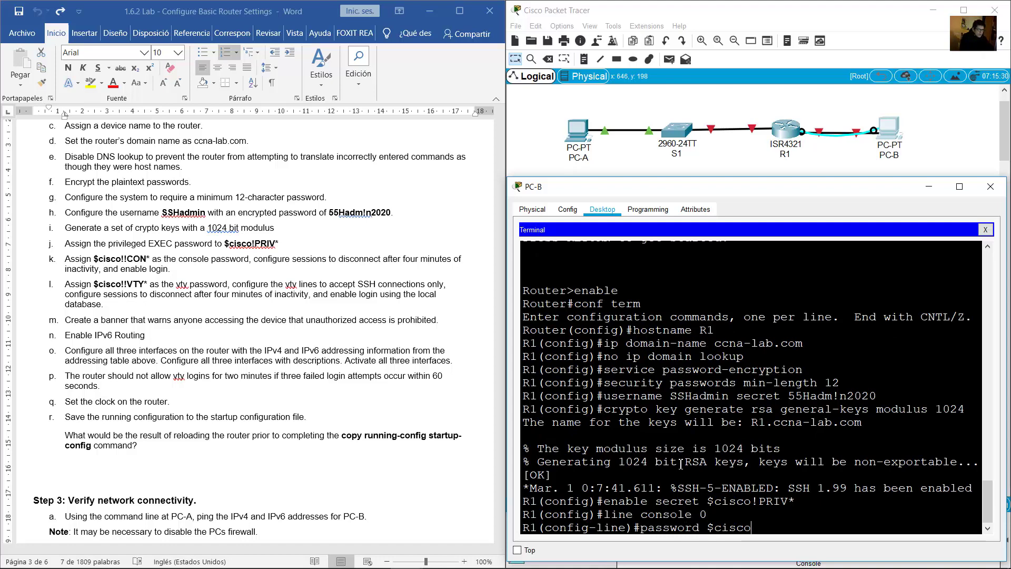
pyautogui.write('!!CO')
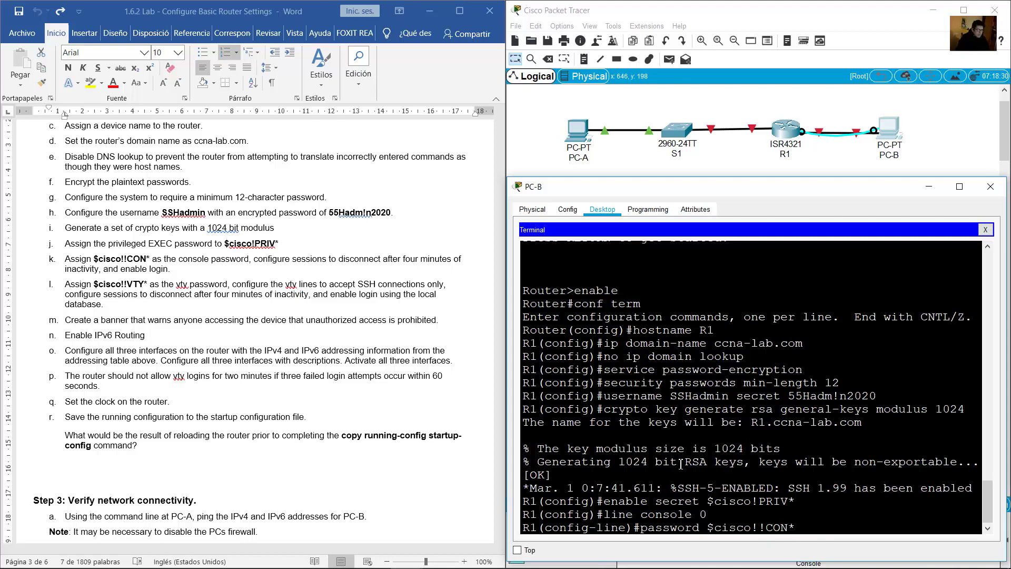
pyautogui.write('N*')
pyautogui.press('Return')
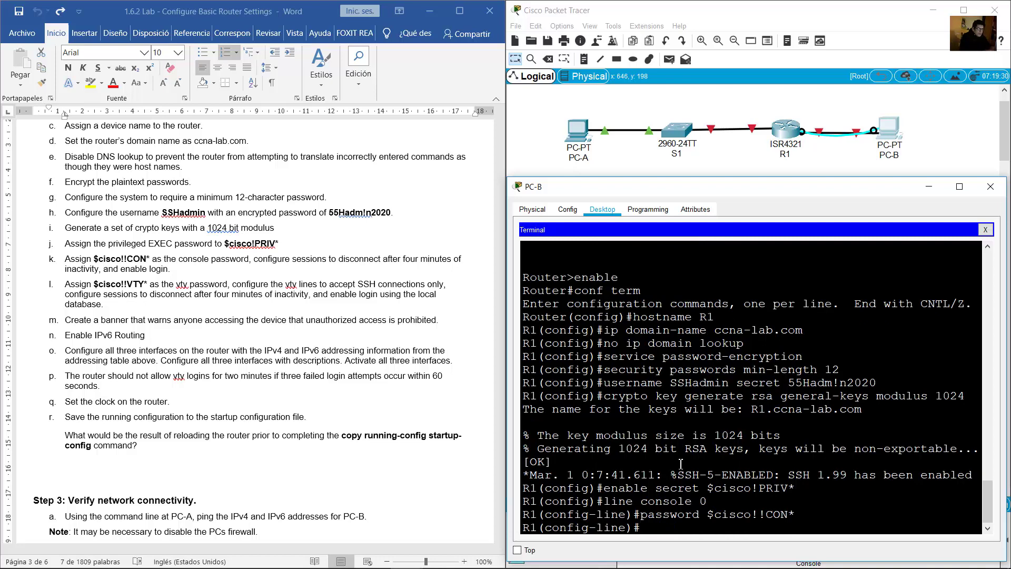
pyautogui.write('login')
pyautogui.press('Return')
# Disconnect idle console sessions after four minutes with exec-timeout 4 0.
pyautogui.click(280, 265)
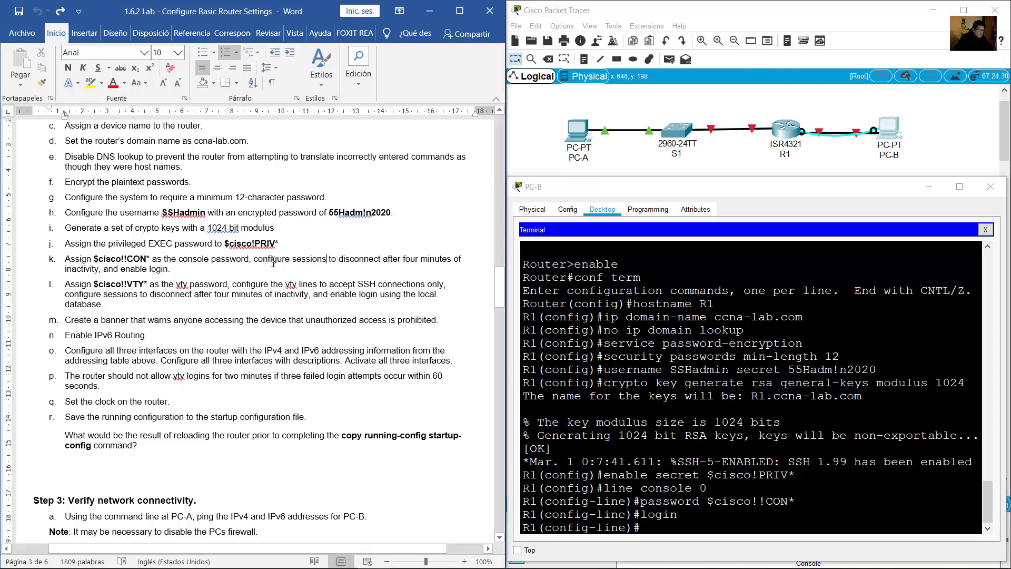
pyautogui.moveTo(254, 260); pyautogui.dragTo(101, 270)
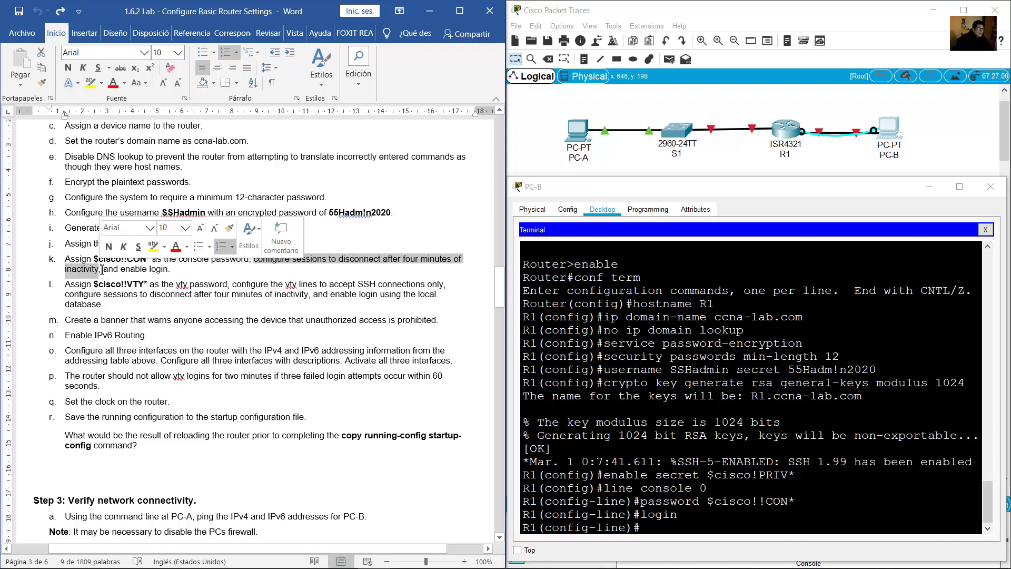
pyautogui.click(675, 522)
pyautogui.write('exec')
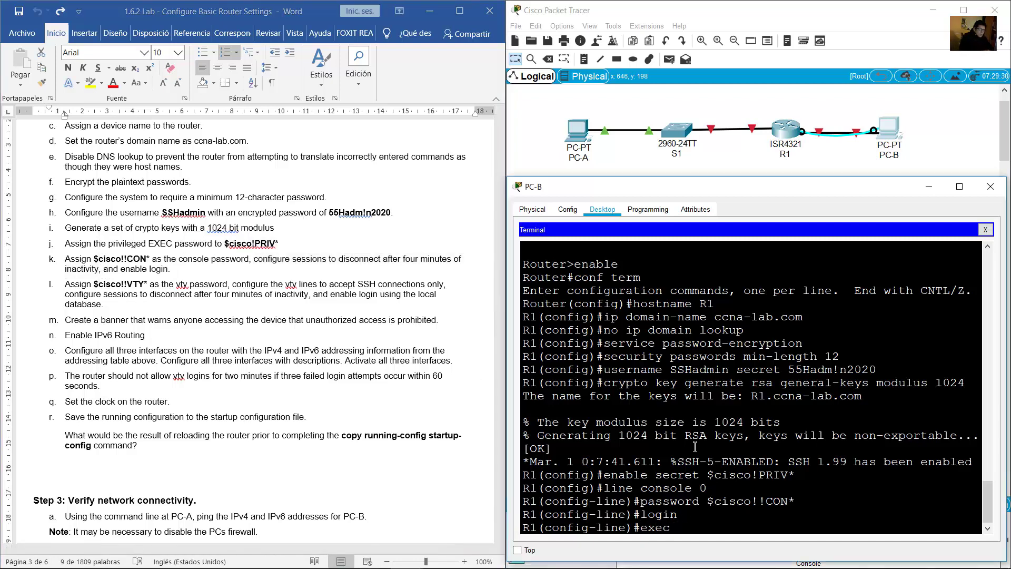
pyautogui.write('-timeout 4 0')
pyautogui.press('Return')
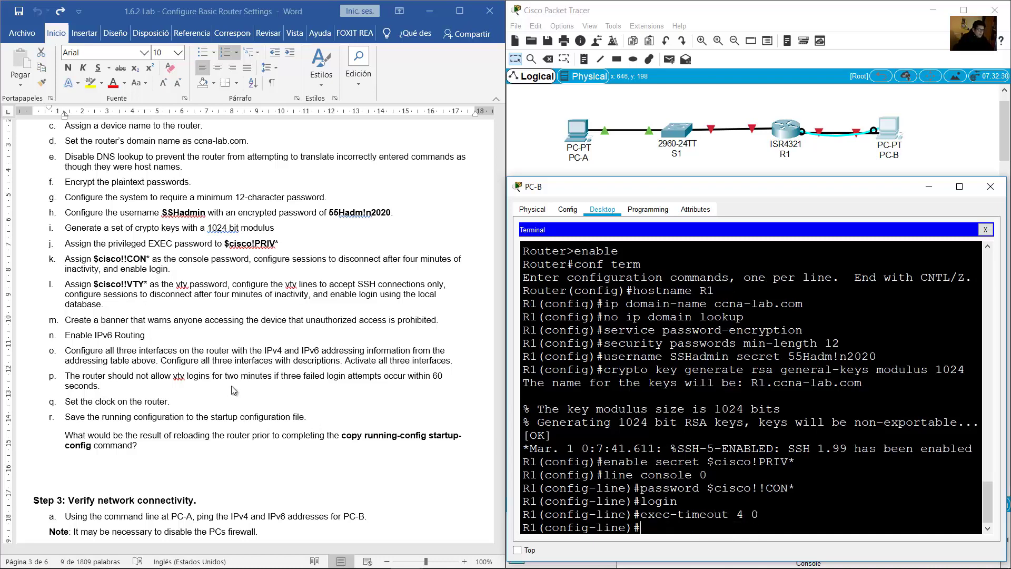
# Begin configuring the vty lines with the line vty command.
pyautogui.hotkey('alt', 'Tab')
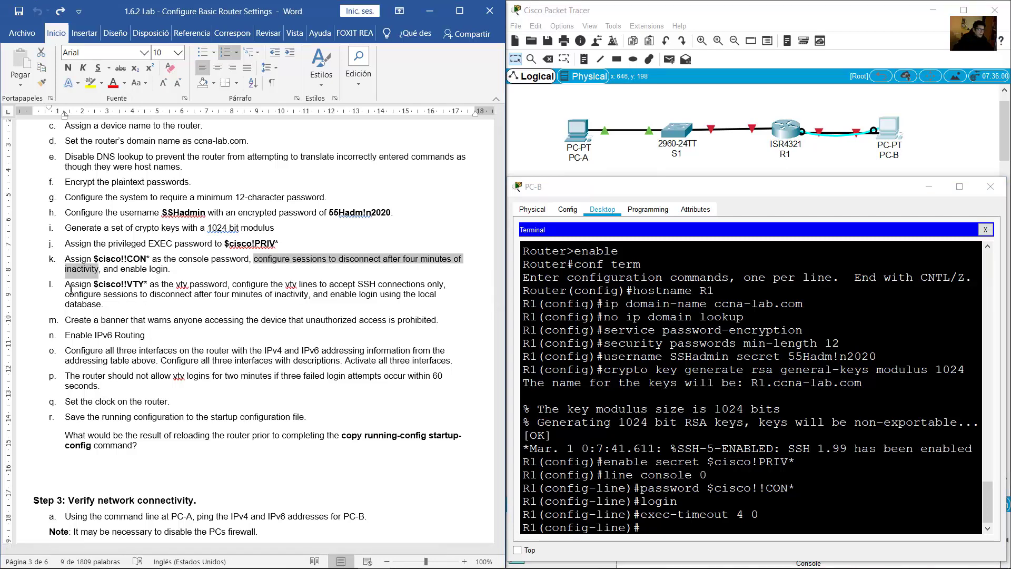
pyautogui.moveTo(84, 288); pyautogui.dragTo(226, 280)
pyautogui.click(917, 463)
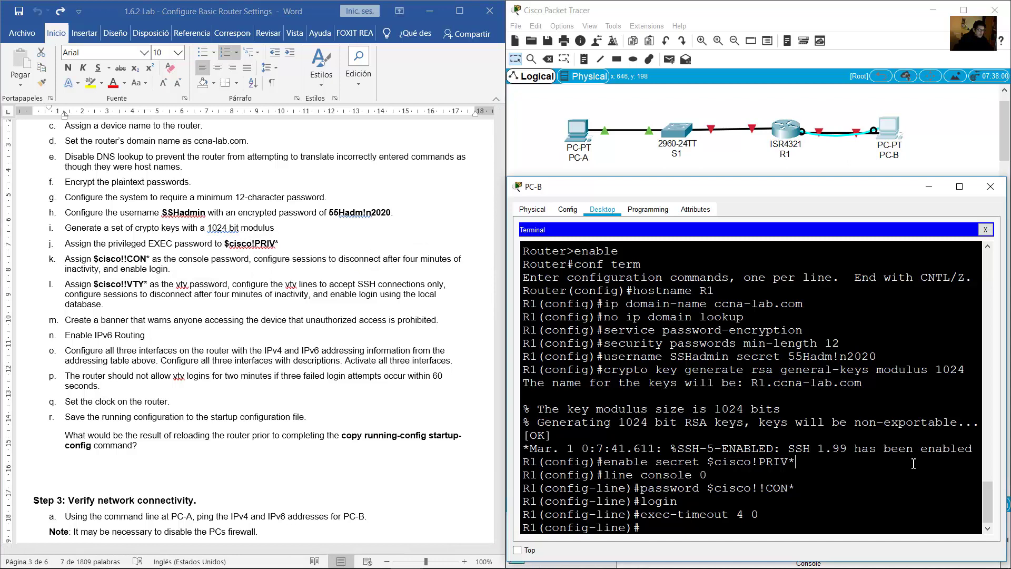
pyautogui.write('line vty 0 15')
# Enter line vty 0 15, set the lab's vty password and require login.
pyautogui.press('Return')
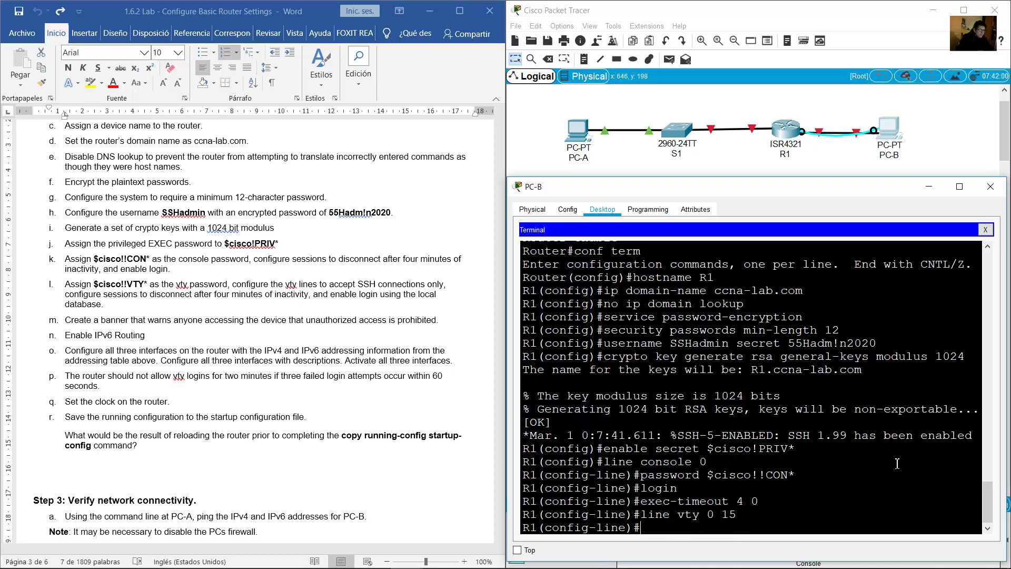
pyautogui.moveTo(65, 284); pyautogui.dragTo(227, 284)
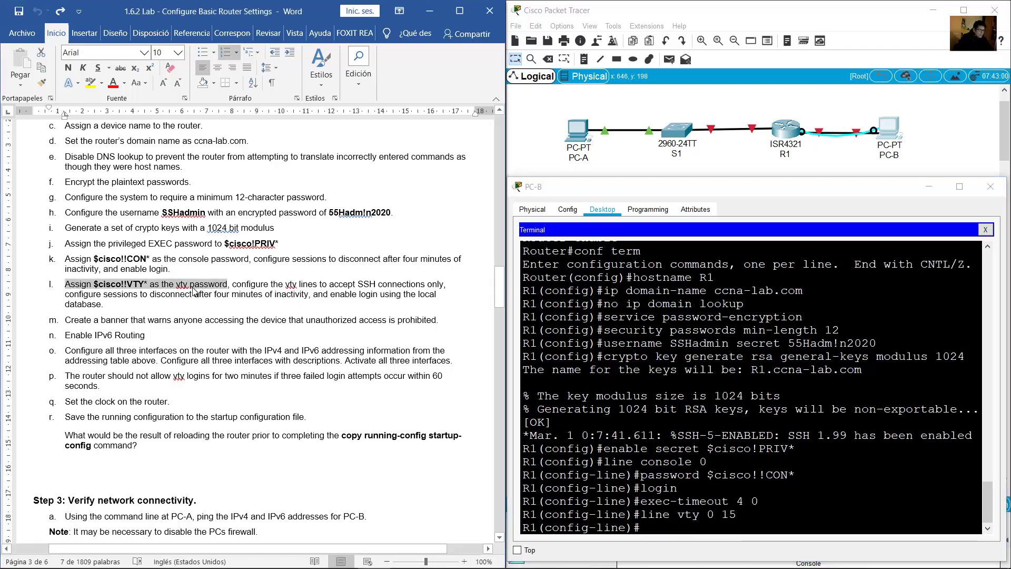
pyautogui.click(681, 392)
pyautogui.press('Up')
pyautogui.press('Up')
pyautogui.press('Up')
pyautogui.press('Up')
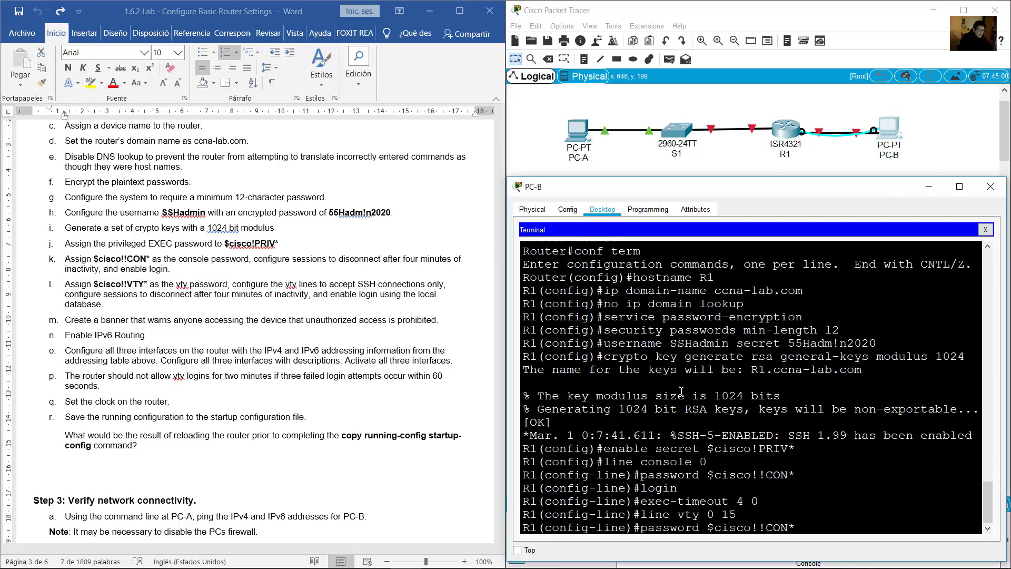
pyautogui.press('BackSpace')
pyautogui.press('BackSpace')
pyautogui.press('BackSpace')
pyautogui.write('VTY')
pyautogui.press('Return')
pyautogui.press('Up')
pyautogui.press('Up')
pyautogui.press('Up')
pyautogui.press('Up')
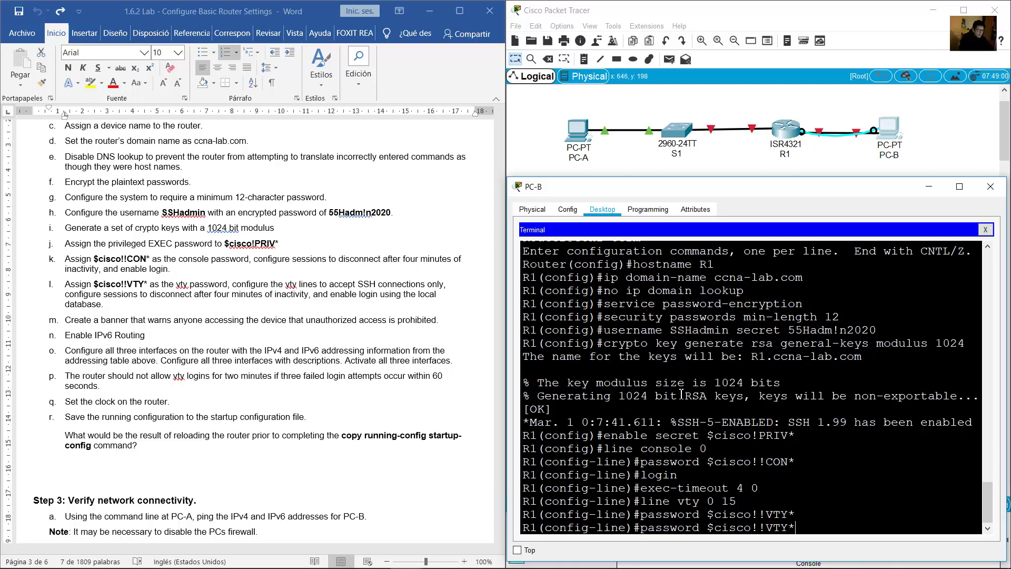
pyautogui.press('Return')
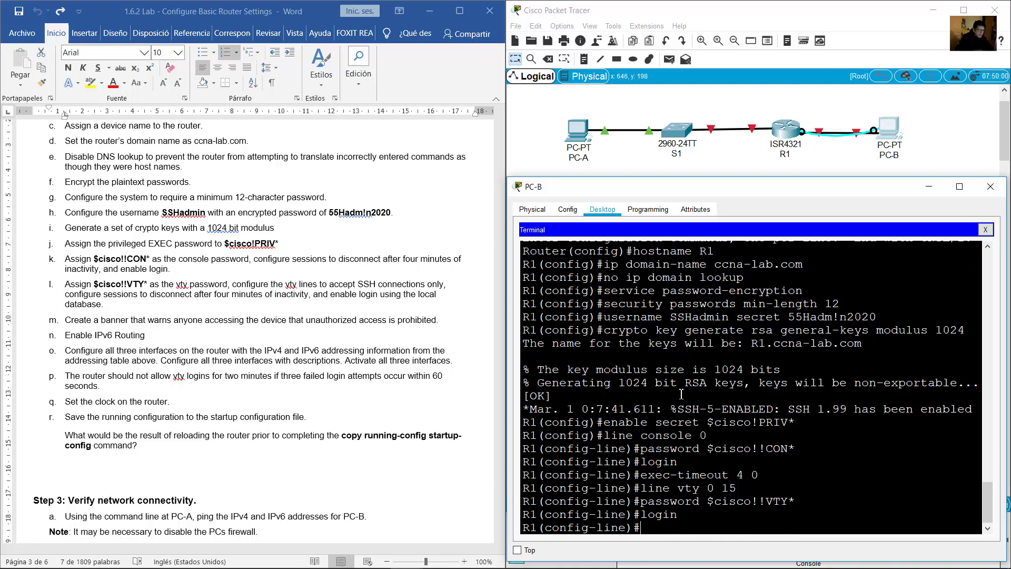
# Restrict the vty lines to SSH with transport input ssh.
pyautogui.click(235, 287)
pyautogui.moveTo(280, 286); pyautogui.dragTo(367, 287)
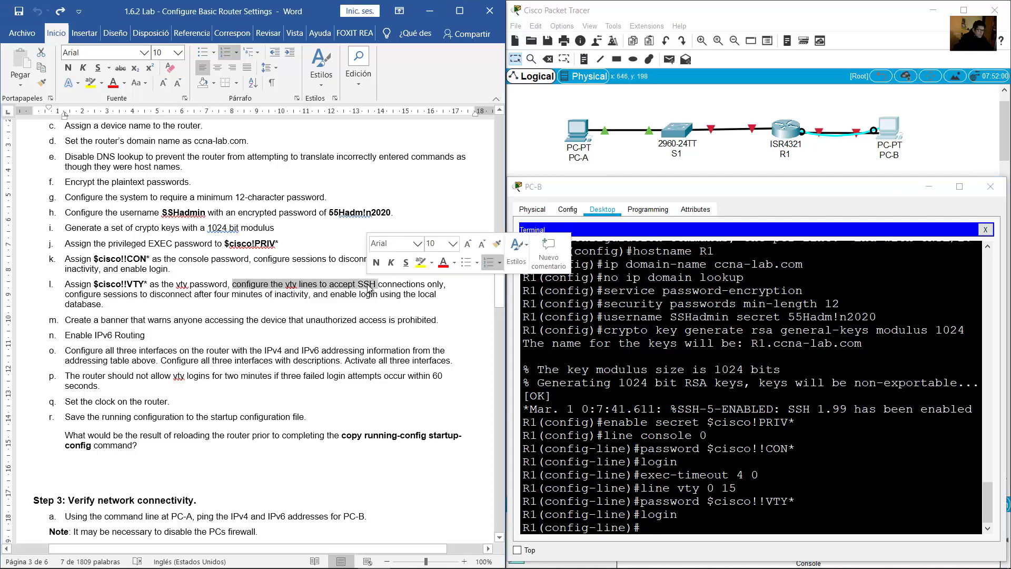
pyautogui.click(368, 287)
pyautogui.moveTo(233, 287); pyautogui.dragTo(431, 287)
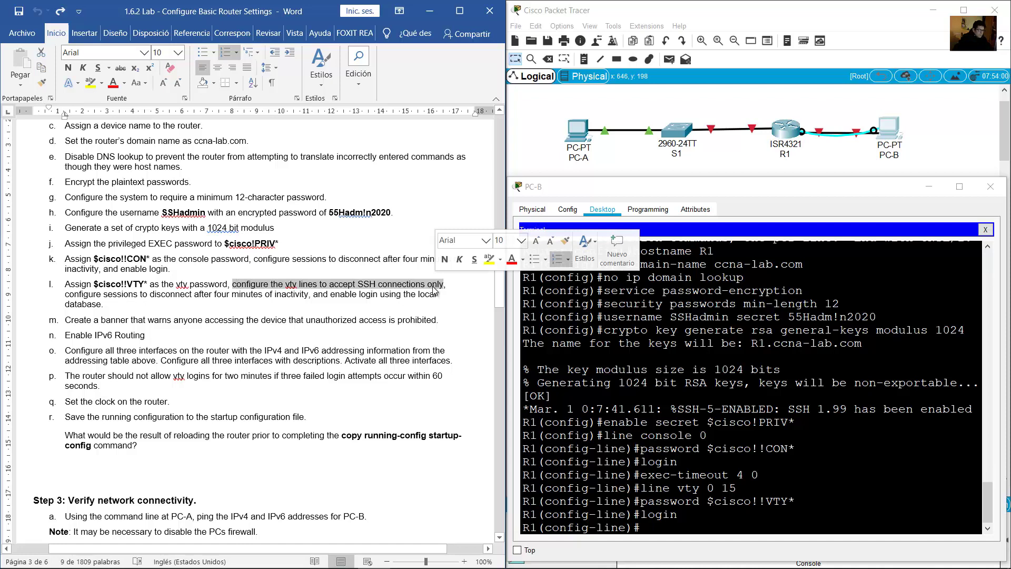
pyautogui.click(690, 476)
pyautogui.write('tra')
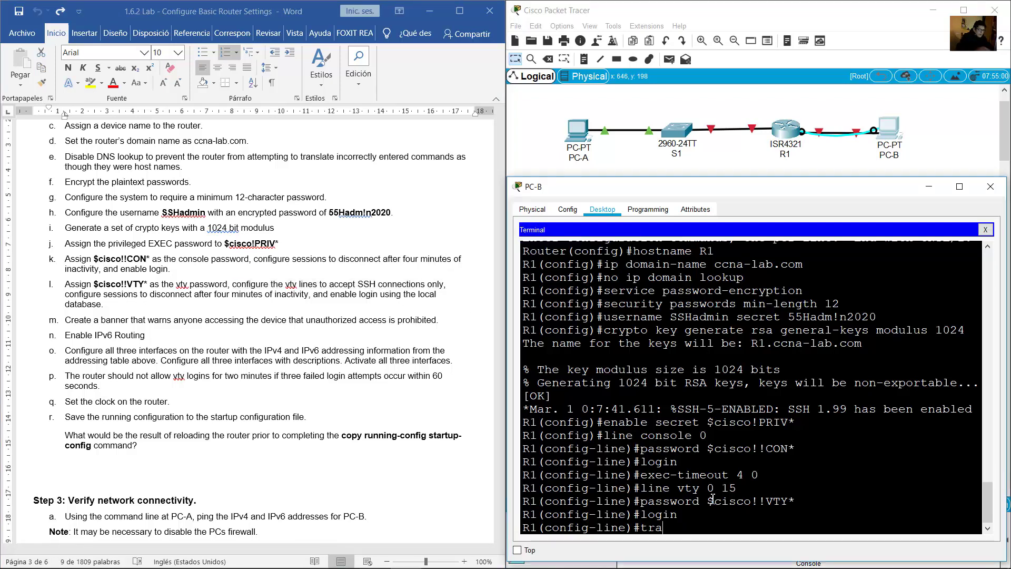
pyautogui.write('nsport inmput ss')
pyautogui.press('BackSpace')
pyautogui.press('BackSpace')
pyautogui.press('BackSpace')
pyautogui.press('BackSpace')
pyautogui.press('BackSpace')
pyautogui.press('BackSpace')
pyautogui.press('BackSpace')
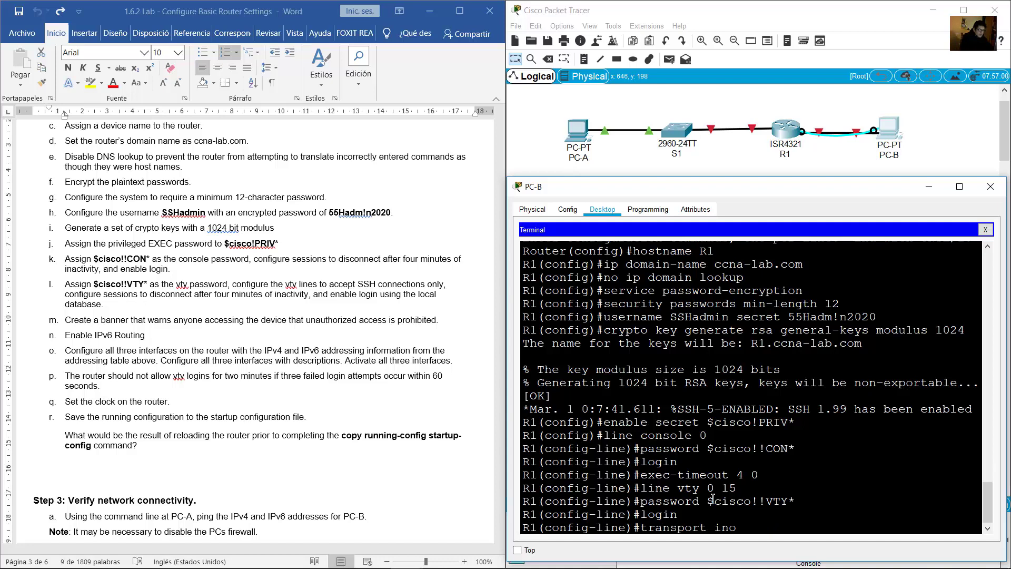
pyautogui.write('put ssh')
pyautogui.press('Return')
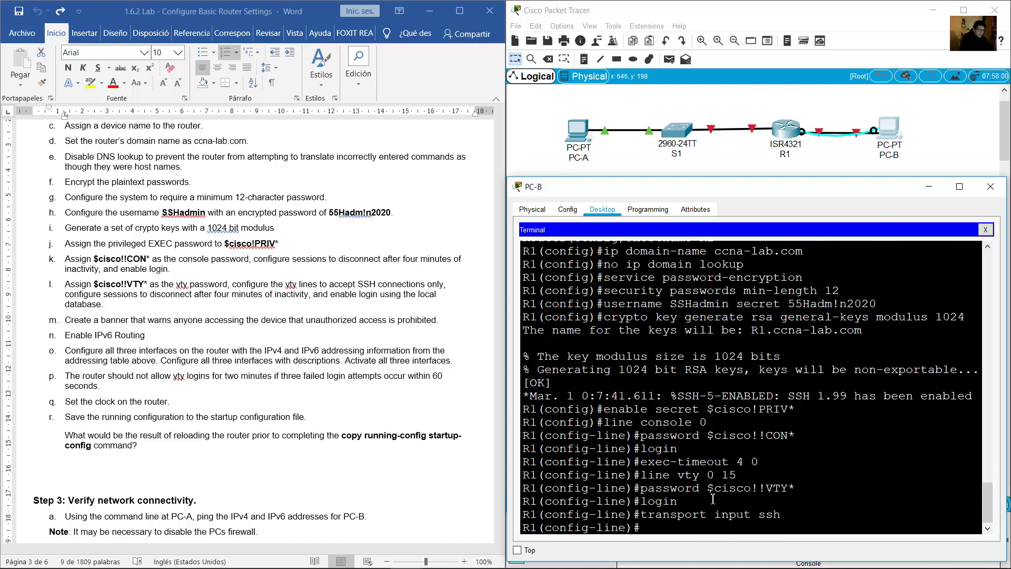
# Give the vty lines a four-minute inactivity timeout with exec-timeout 4 0.
pyautogui.moveTo(232, 284); pyautogui.dragTo(445, 285)
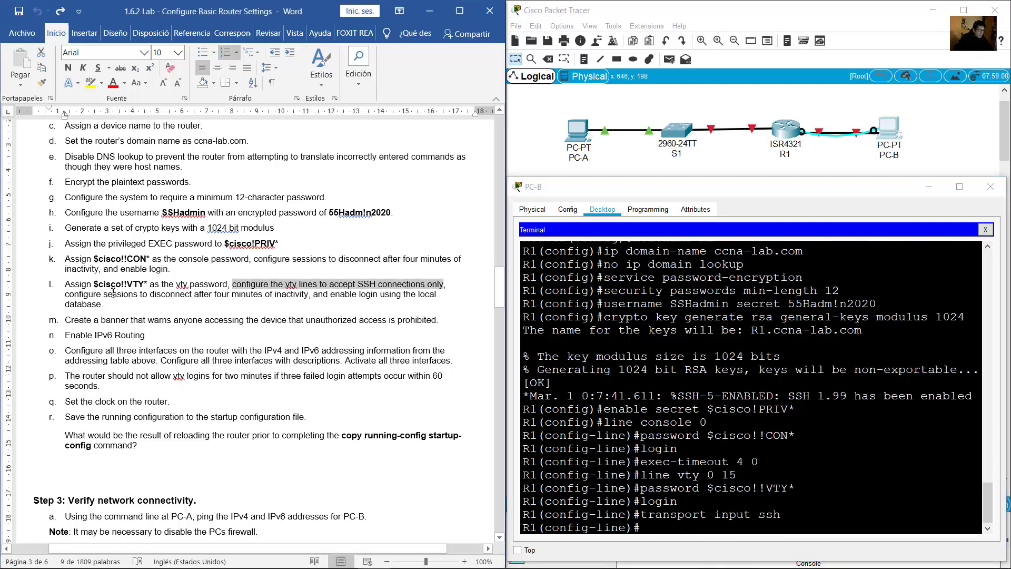
pyautogui.moveTo(103, 297); pyautogui.dragTo(308, 296)
pyautogui.click(772, 426)
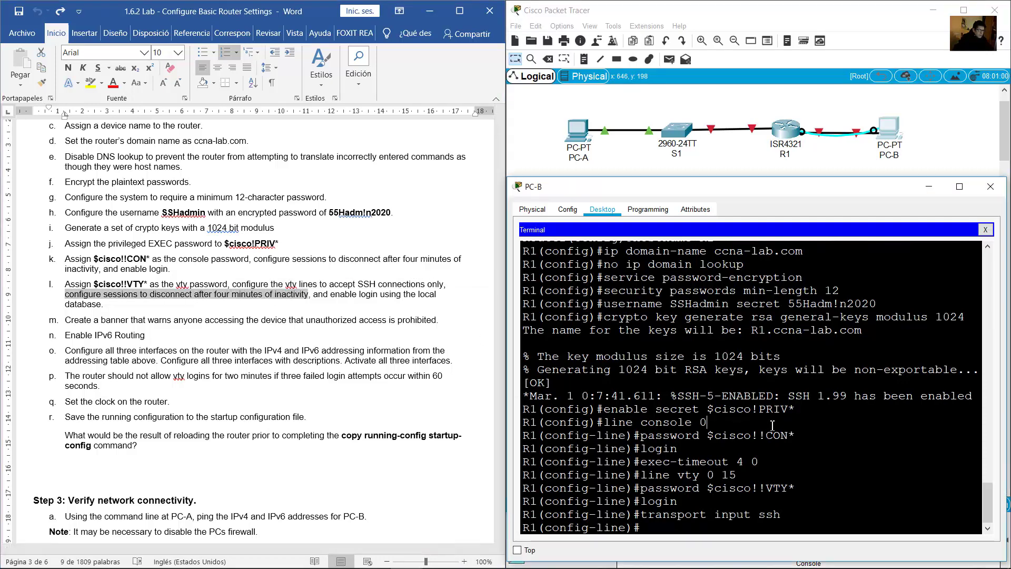
pyautogui.press('Up')
pyautogui.press('Up')
pyautogui.press('Up')
pyautogui.press('Up')
pyautogui.press('Up')
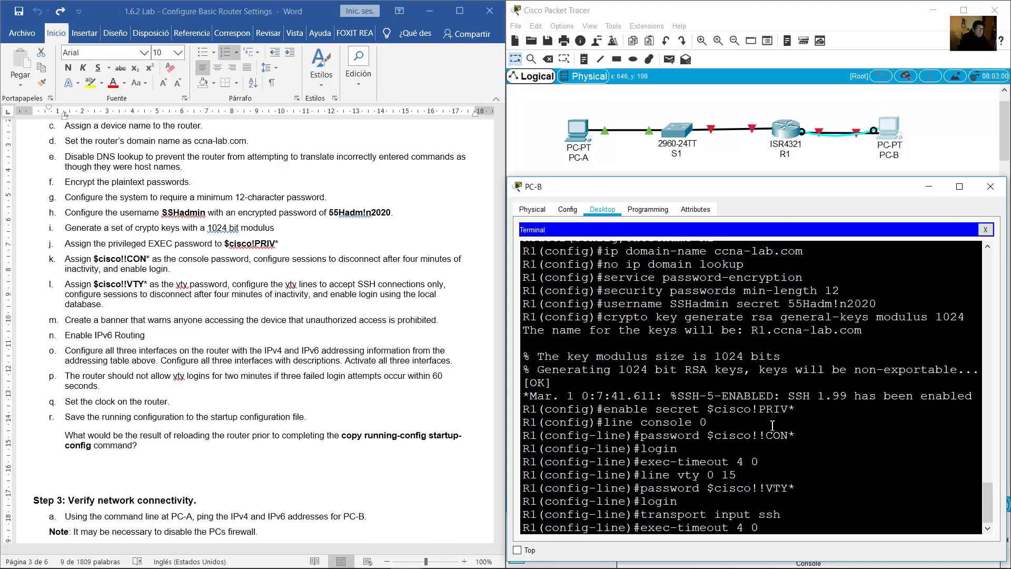
pyautogui.press('Return')
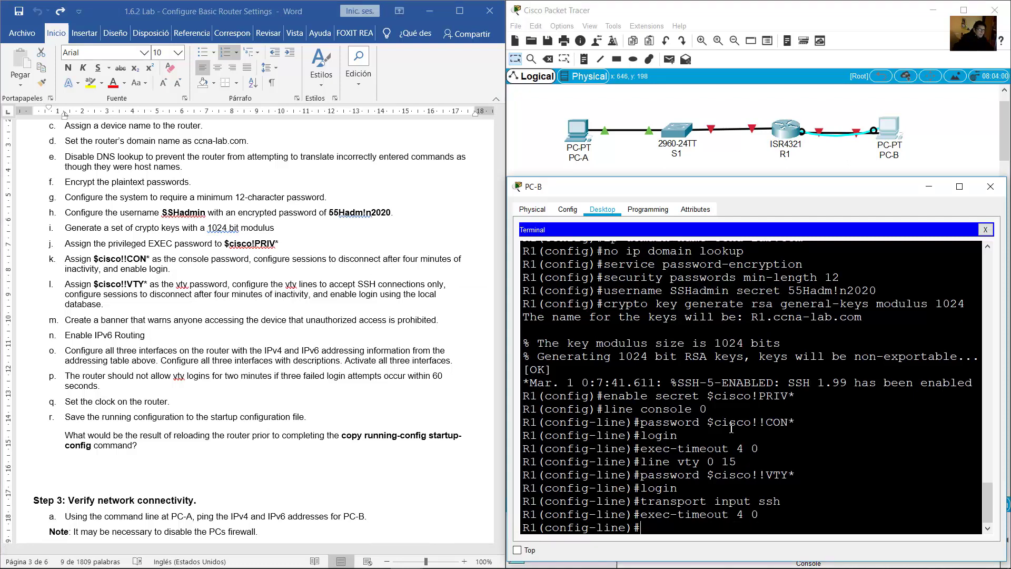
# Make the vty lines authenticate against the local database with login local.
pyautogui.click(303, 316)
pyautogui.moveTo(314, 295); pyautogui.dragTo(438, 295)
pyautogui.moveTo(205, 304); pyautogui.dragTo(109, 305)
pyautogui.click(744, 457)
pyautogui.write('login local')
pyautogui.press('Return')
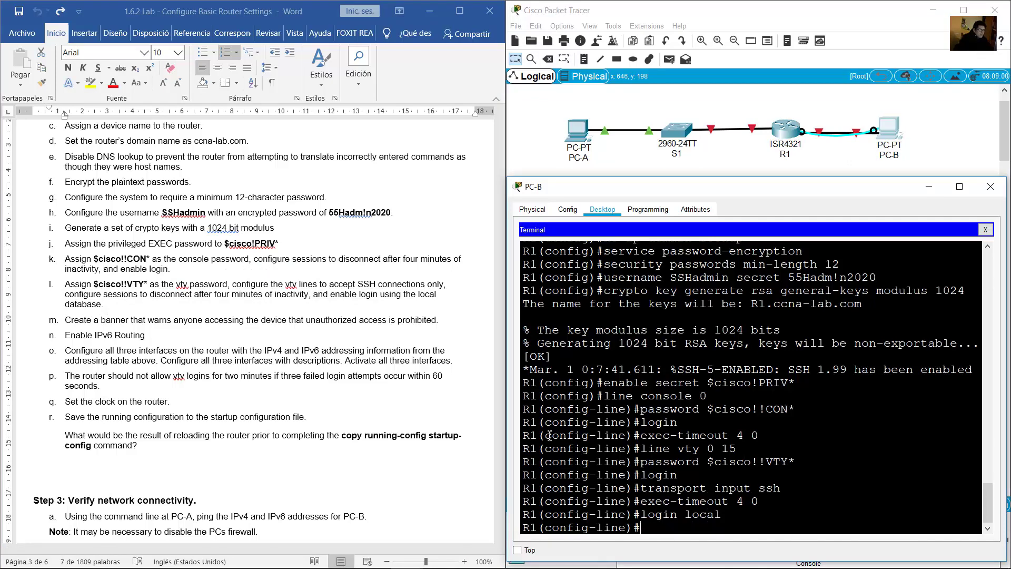
# Review the configured user and login lines, then the banner requirement in item m.
pyautogui.click(207, 331)
pyautogui.scroll(-1, 199, 327)
pyautogui.scroll(-1, 199, 330)
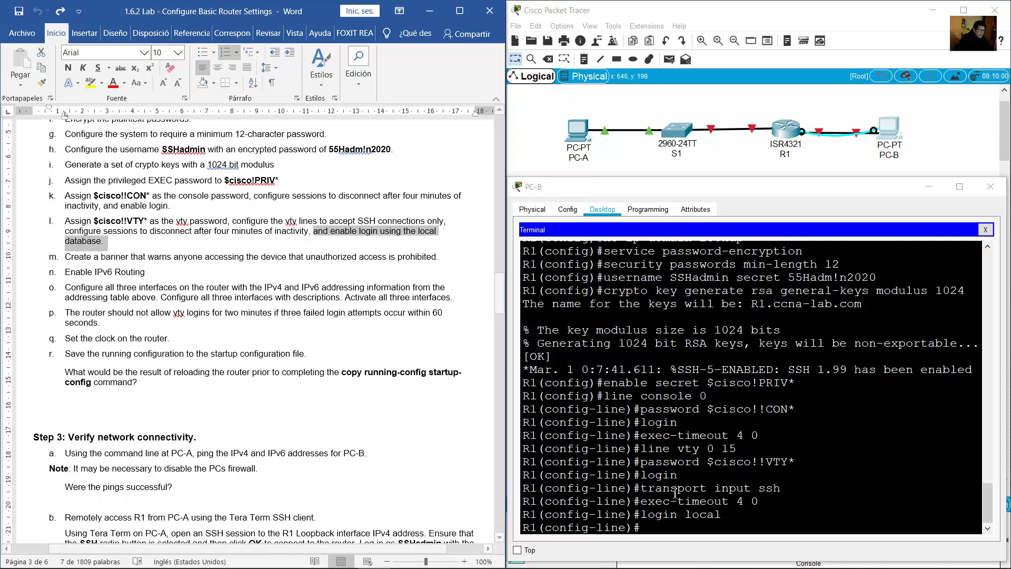
pyautogui.moveTo(642, 517); pyautogui.dragTo(723, 516)
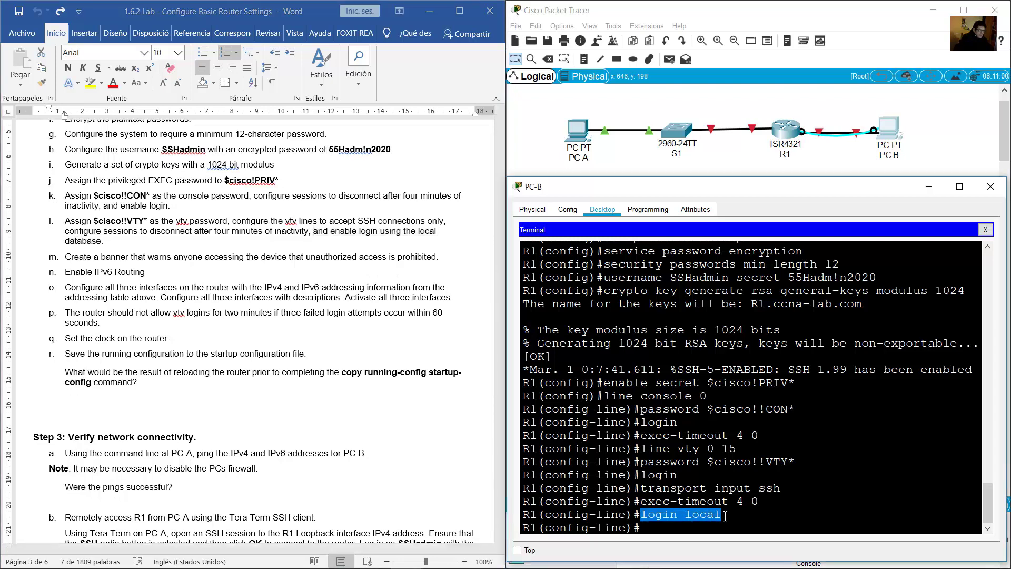
pyautogui.moveTo(605, 279); pyautogui.dragTo(877, 278)
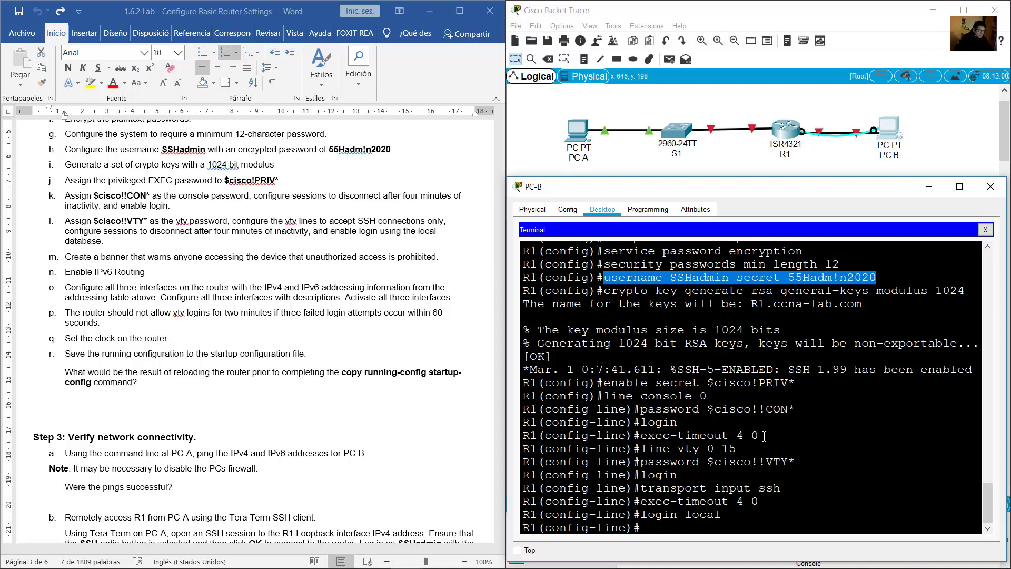
pyautogui.click(106, 280)
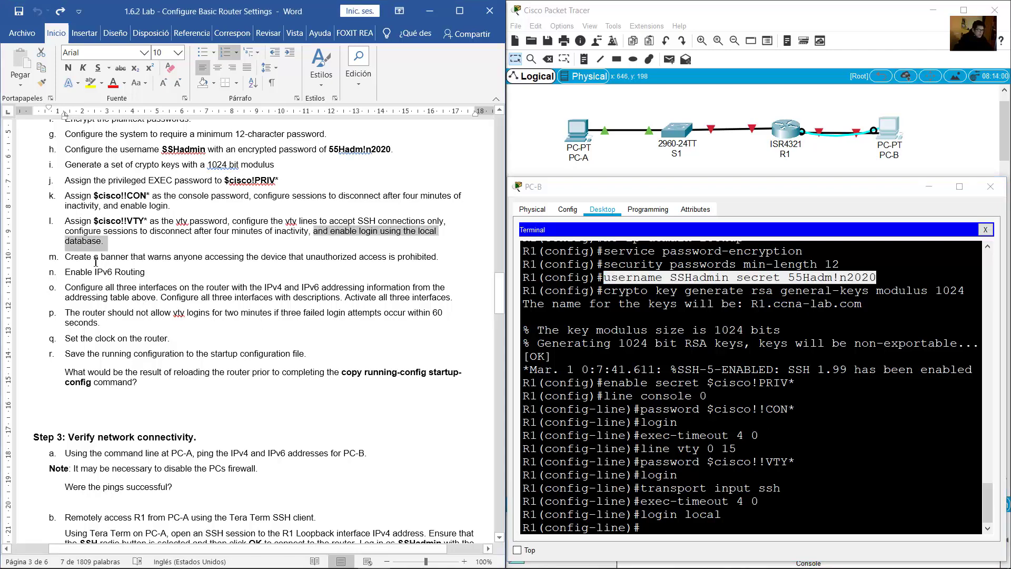
pyautogui.scroll(-1, 95, 262)
pyautogui.moveTo(65, 227); pyautogui.dragTo(448, 227)
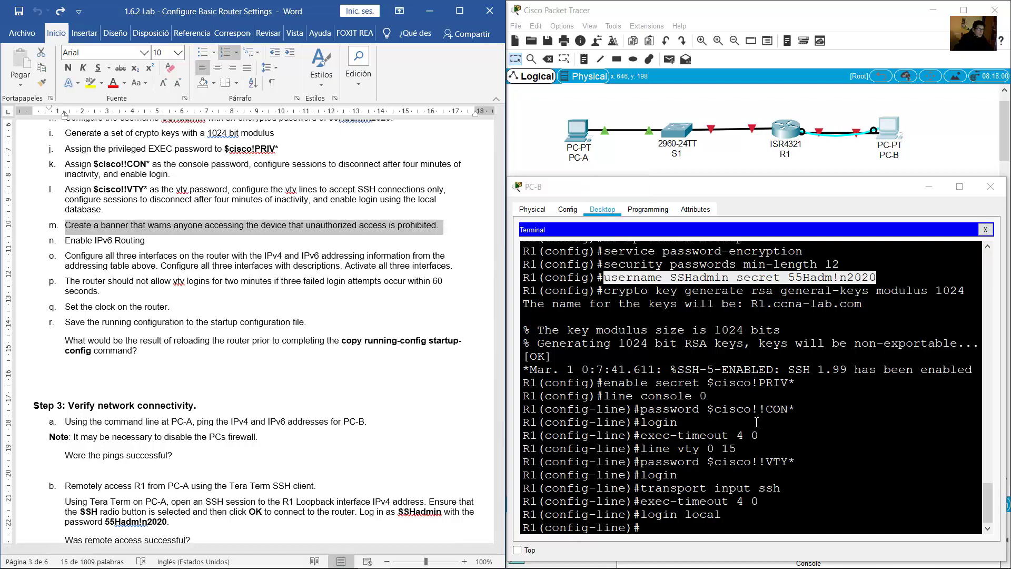
pyautogui.click(714, 525)
pyautogui.doubleClick(595, 527)
# Exit to global configuration and set banner motd 'Unauthorized Access is Prohibited!'.
pyautogui.write('exit')
pyautogui.press('Return')
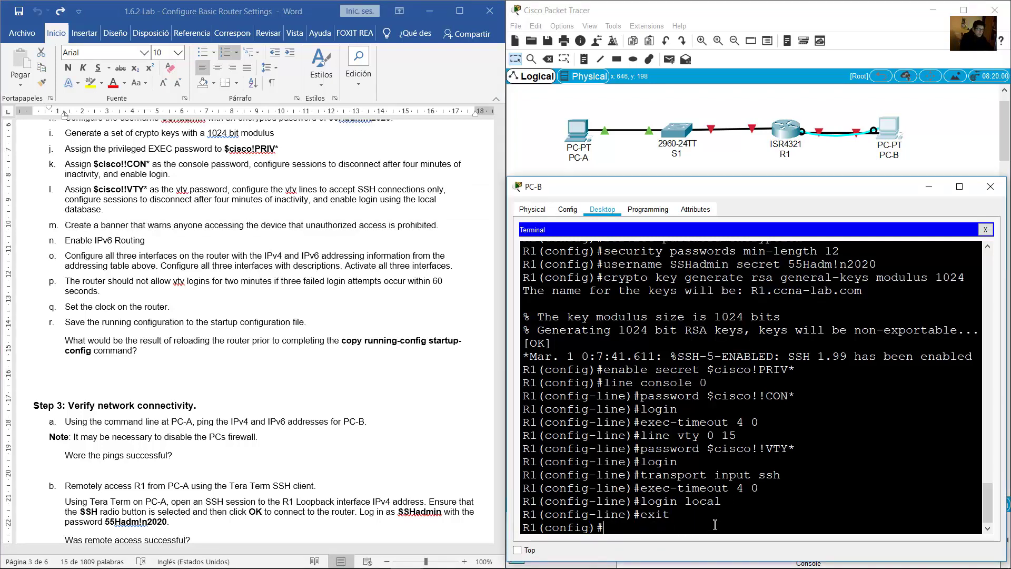
pyautogui.moveTo(671, 526); pyautogui.dragTo(506, 526)
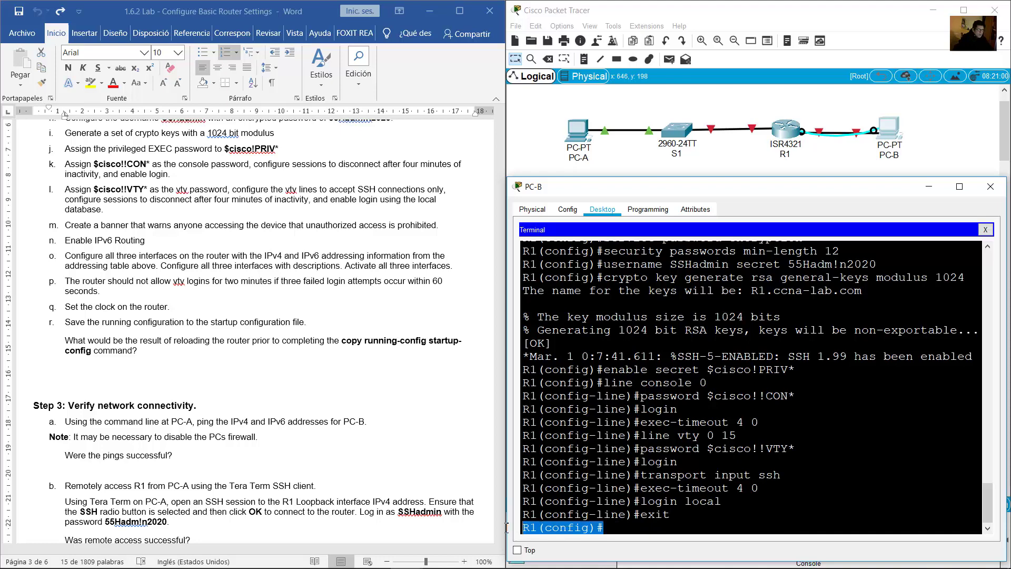
pyautogui.click(615, 528)
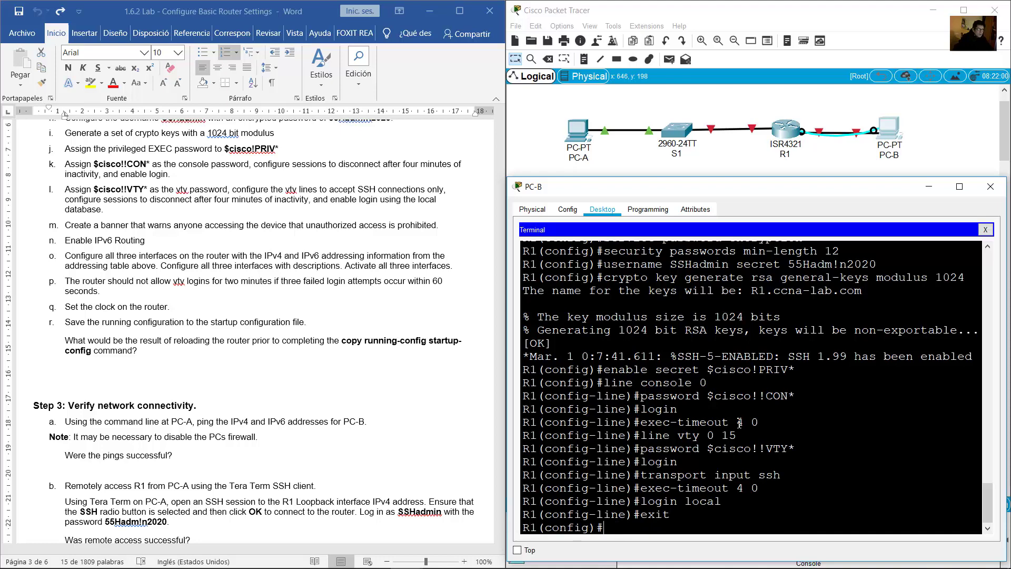
pyautogui.write('banner motd $$')
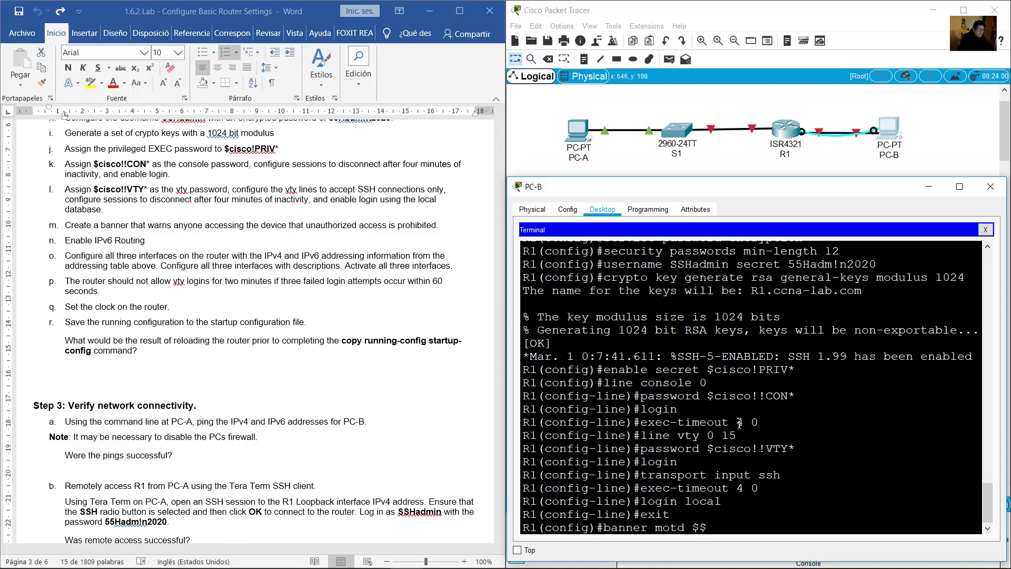
pyautogui.write('Unauthorized Acces')
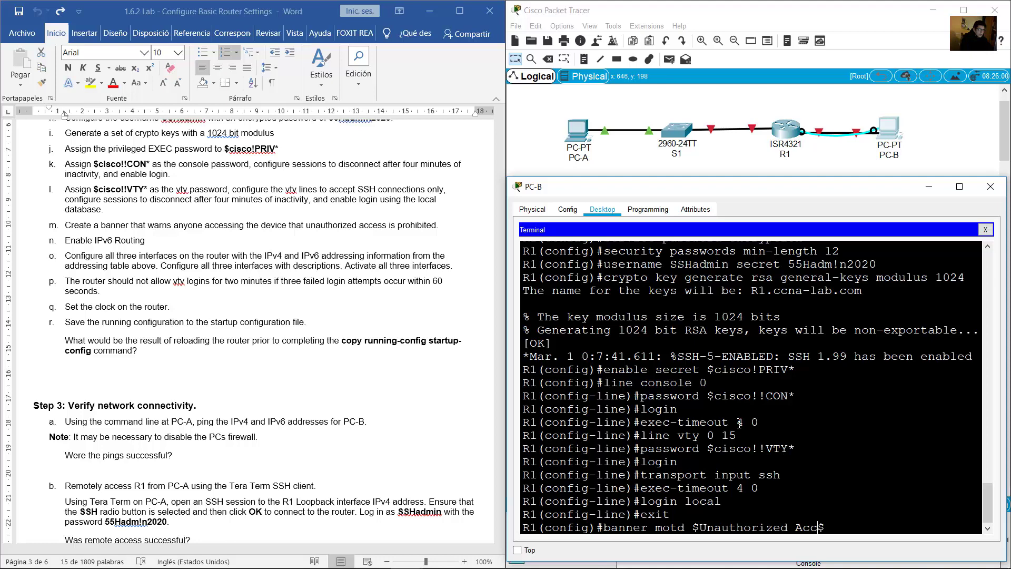
pyautogui.write('s is Prohibited!')
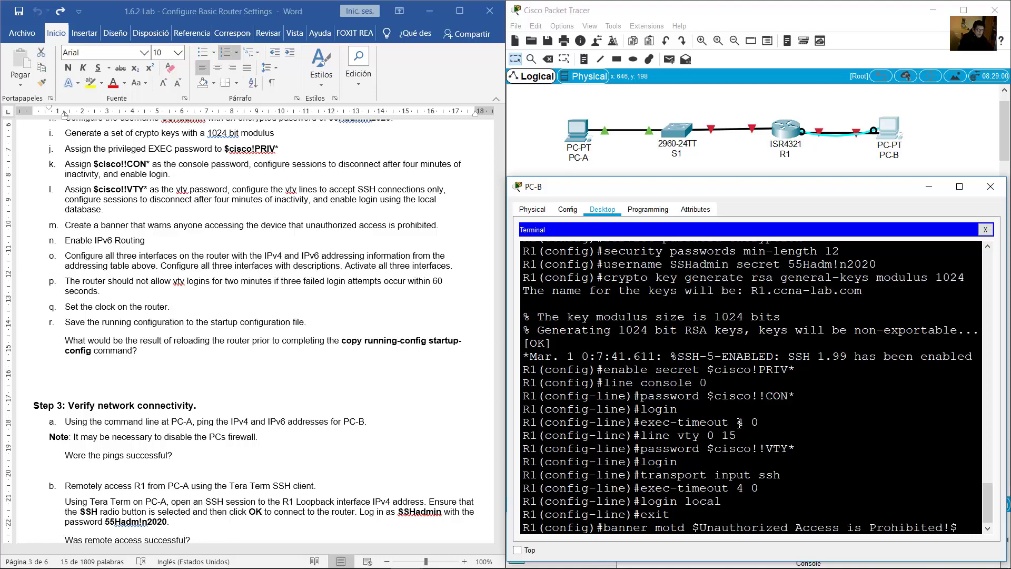
pyautogui.press('Return')
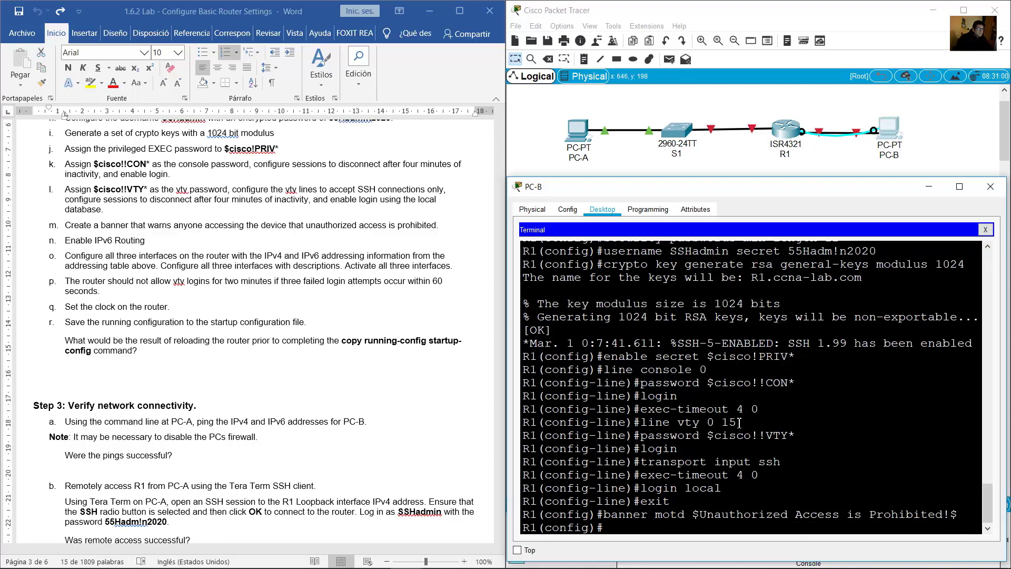
pyautogui.click(190, 330)
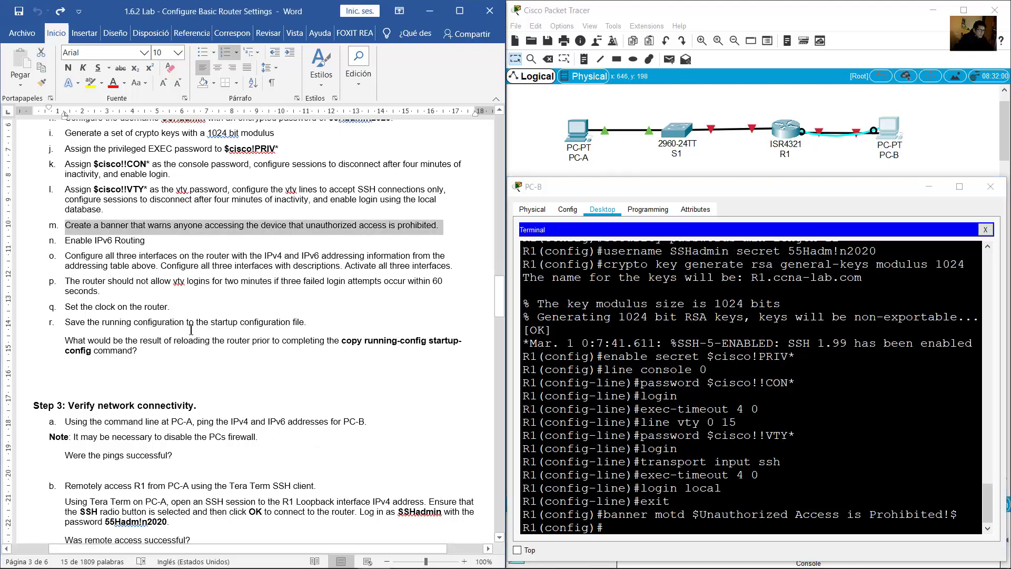
# Turn on IPv6 routing with ipv6 unicast-routing.
pyautogui.tripleClick(105, 240)
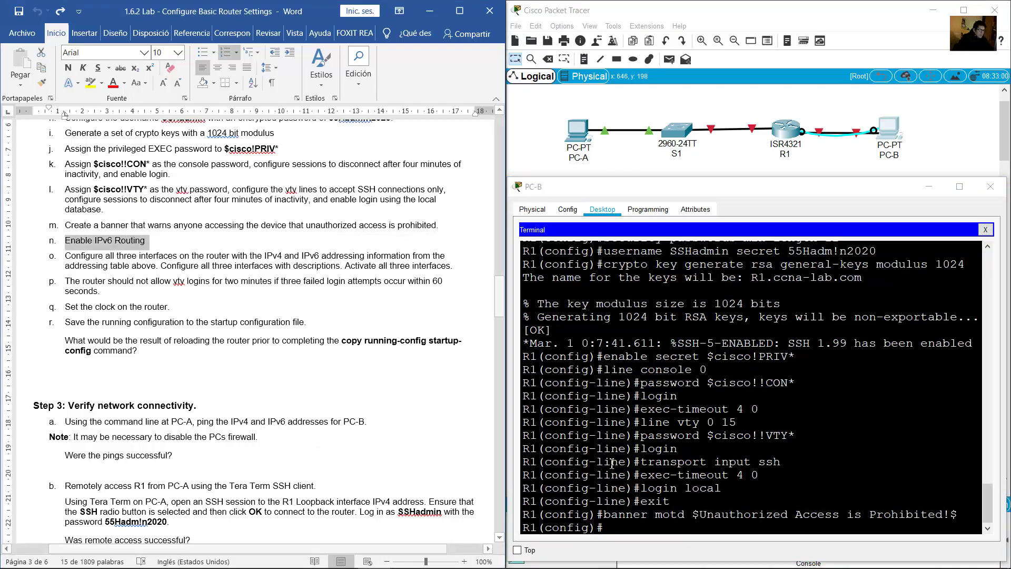
pyautogui.click(631, 527)
pyautogui.write('ipv6 unicast-routing')
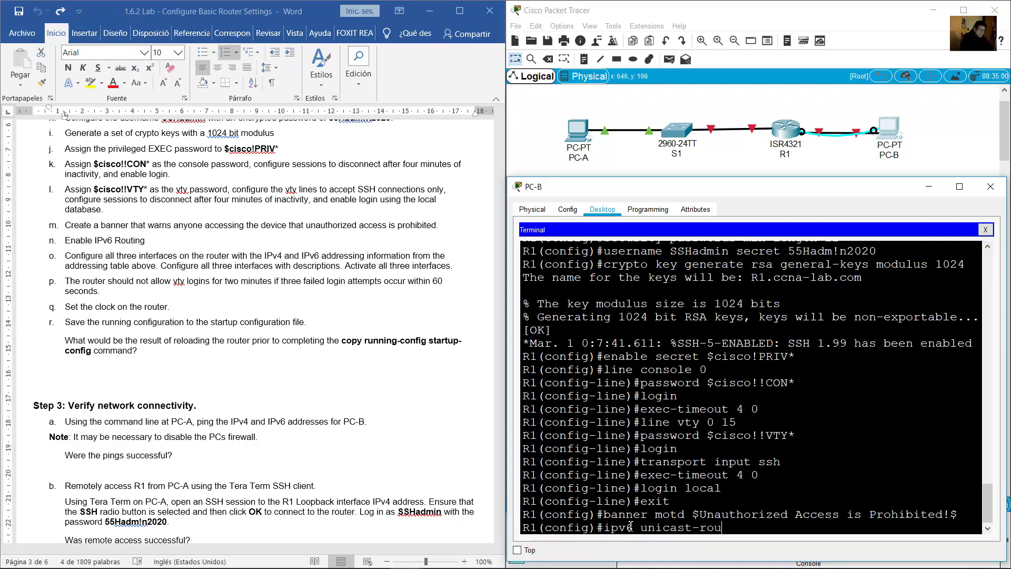
pyautogui.press('Return')
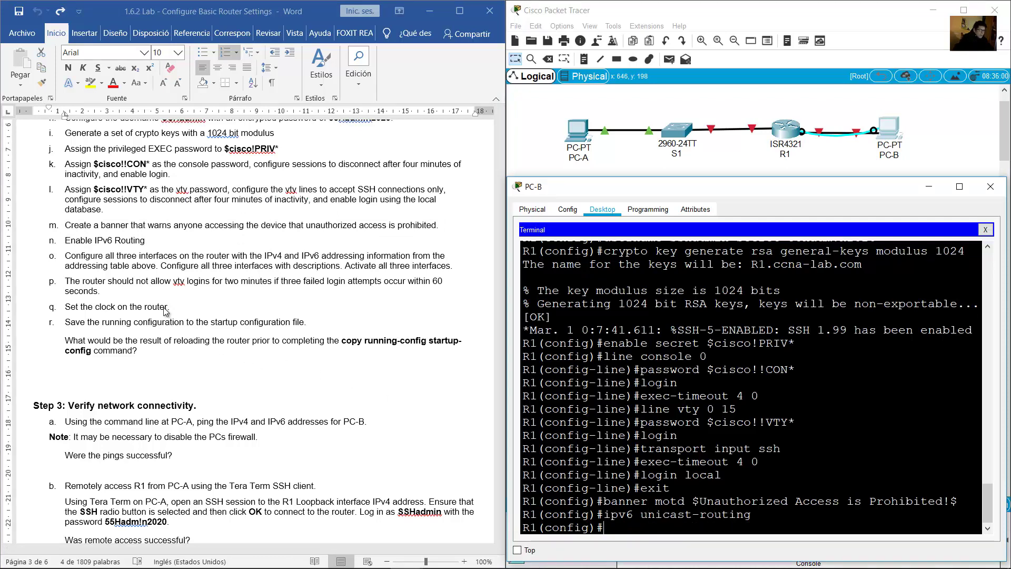
# Review the interface addressing task and the G0/0/0 addresses in the addressing table.
pyautogui.click(97, 265)
pyautogui.moveTo(78, 257); pyautogui.dragTo(412, 256)
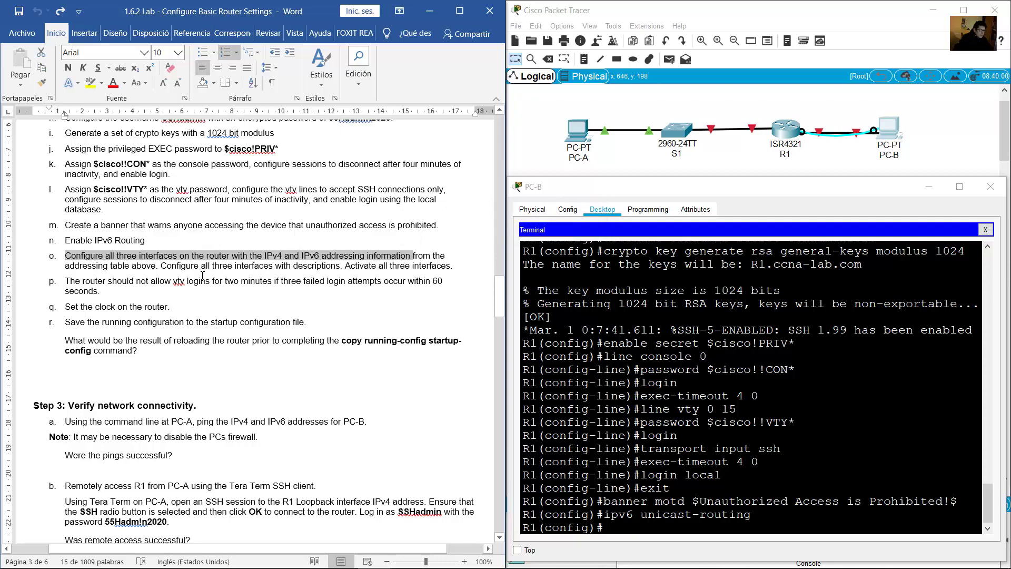
pyautogui.moveTo(202, 265); pyautogui.dragTo(451, 267)
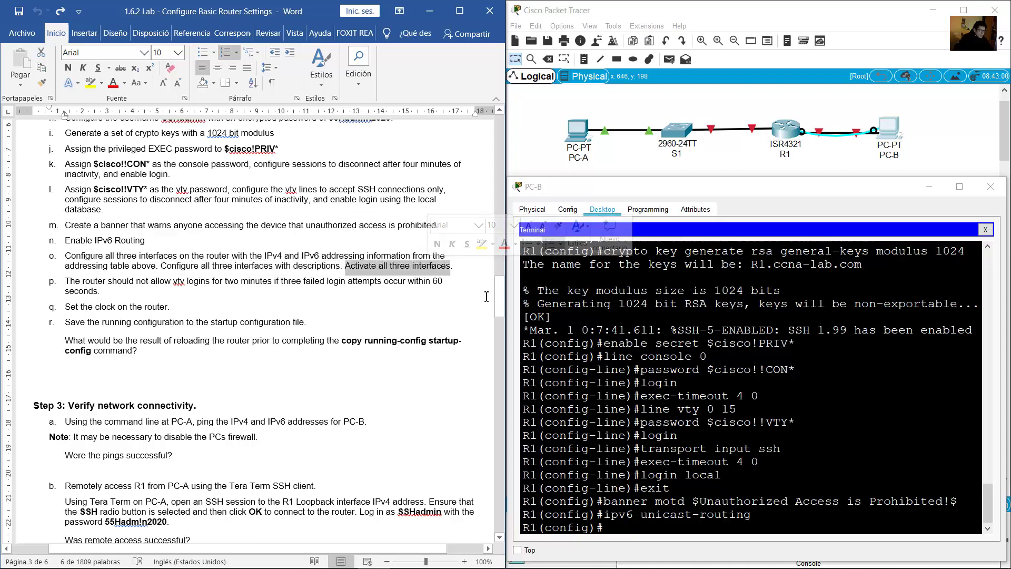
pyautogui.moveTo(497, 308); pyautogui.dragTo(477, 168)
pyautogui.moveTo(141, 260); pyautogui.dragTo(258, 269)
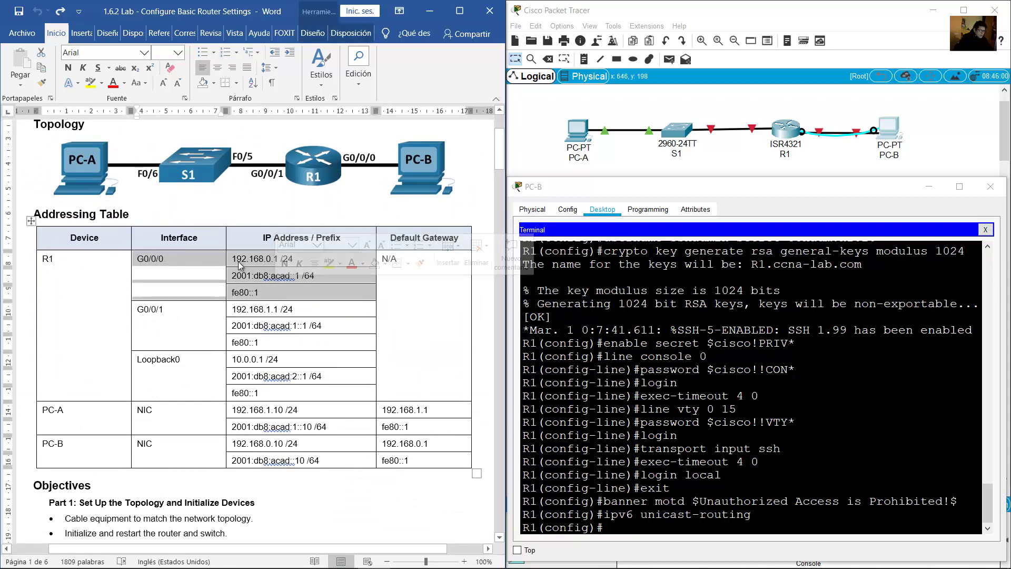
# Enter interface G0/0/0 on R1 and assign it 192.168.0.1 255.255.255.0.
pyautogui.click(710, 522)
pyautogui.write('int')
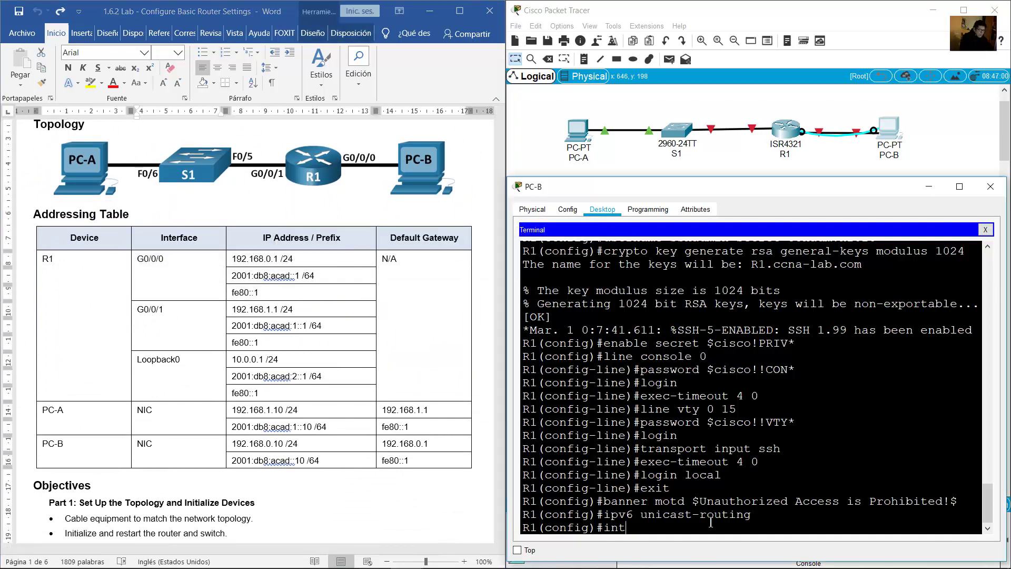
pyautogui.write(' g0/0/0')
pyautogui.press('Return')
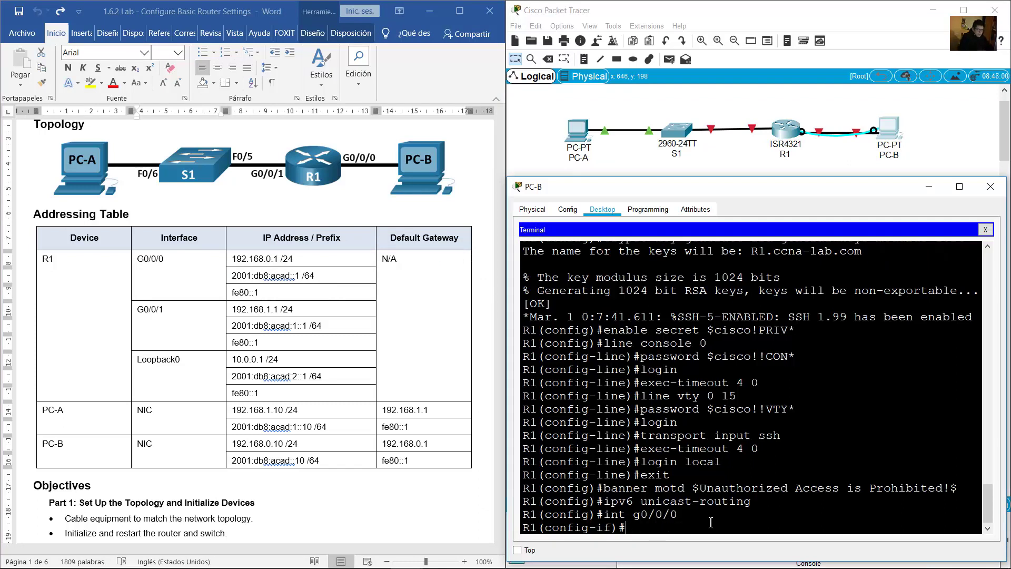
pyautogui.moveTo(625, 528); pyautogui.dragTo(584, 530)
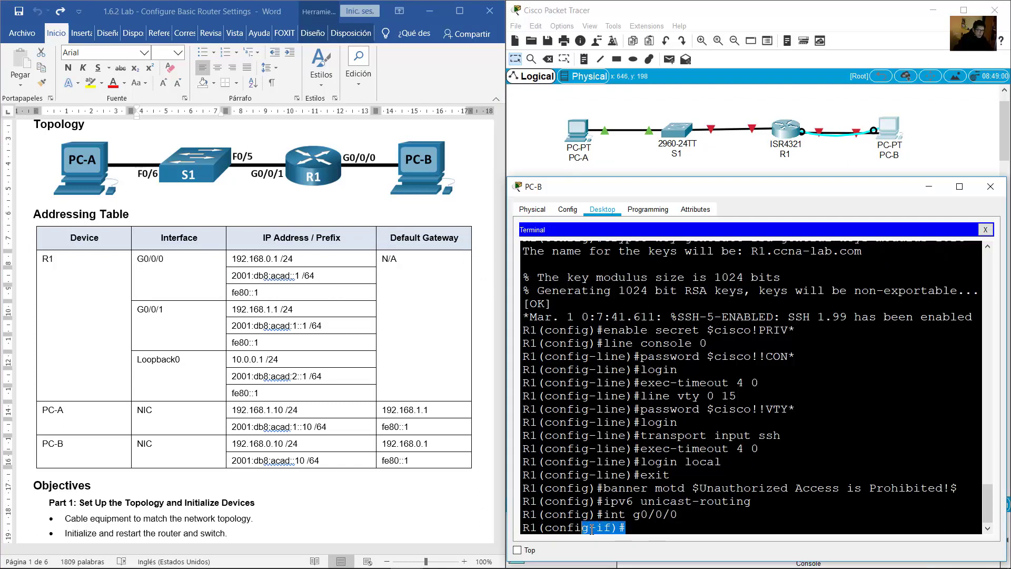
pyautogui.click(657, 530)
pyautogui.write('ip')
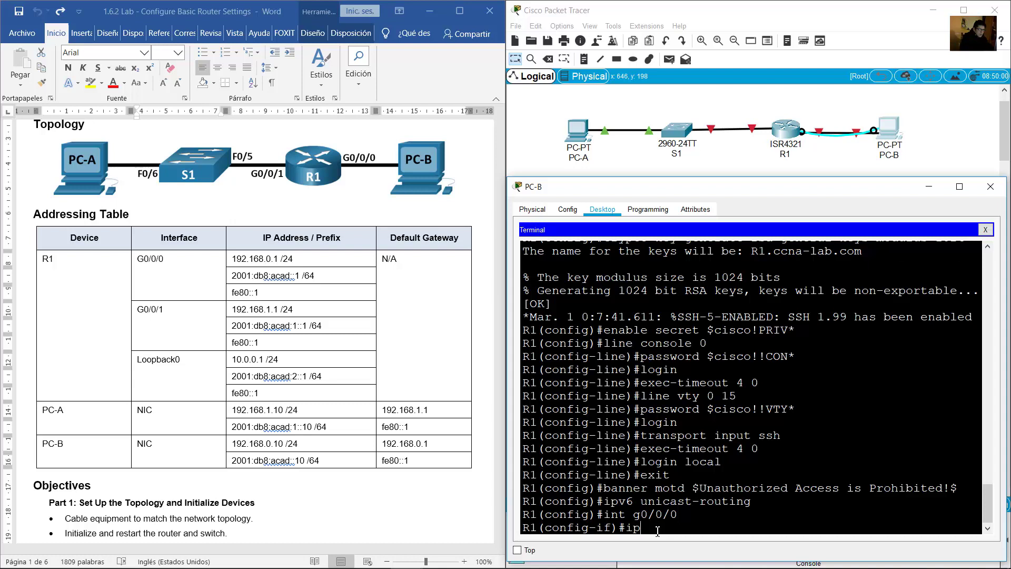
pyautogui.write(' address 192.168.0.1 255.255.255.0')
pyautogui.press('Return')
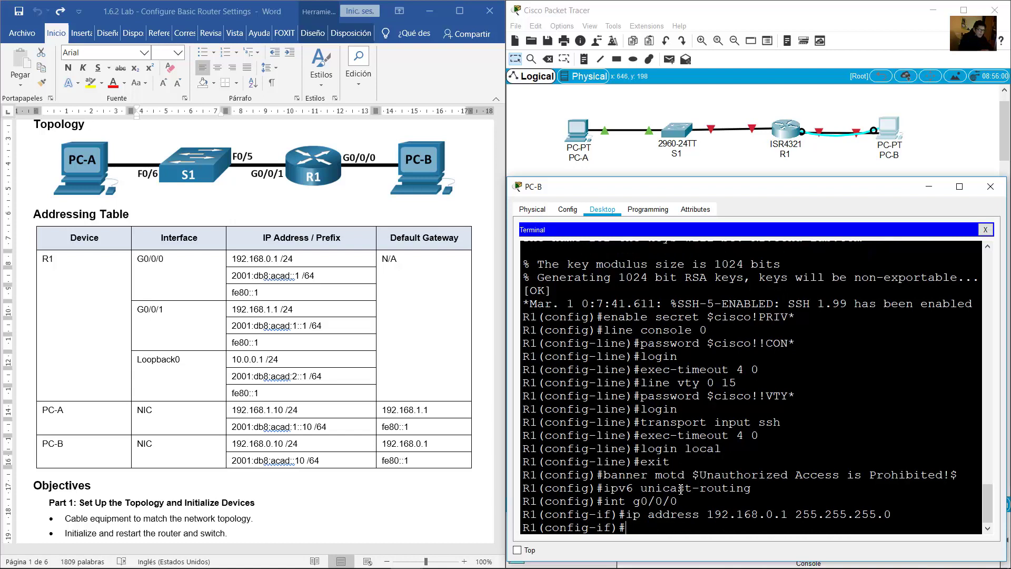
# Add IPv6 address 2001:db8:acad::1/64 and link-local fe80::1 to G0/0/0.
pyautogui.write('ipv6 address 2001:db8:acad')
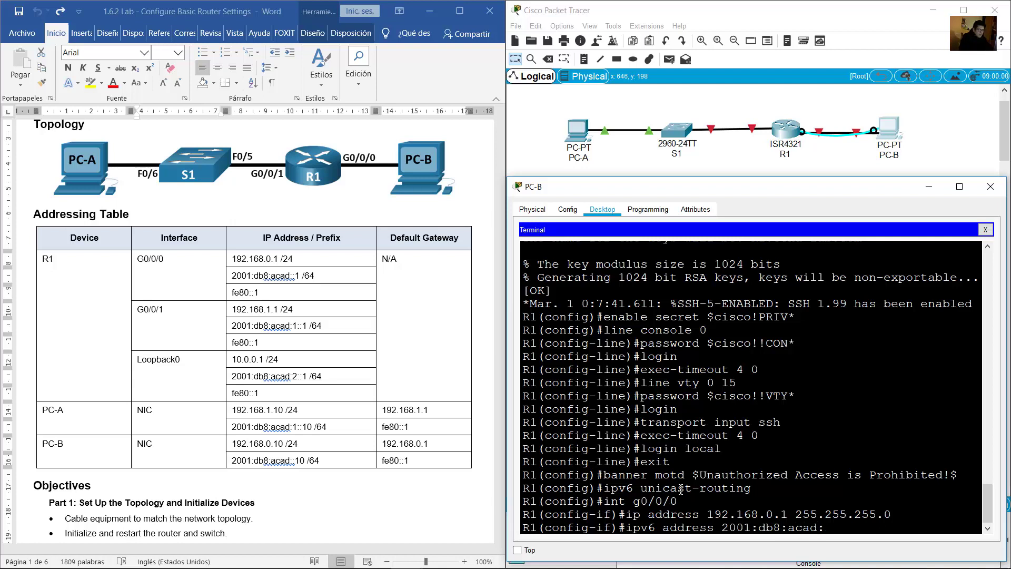
pyautogui.write('::1/64')
pyautogui.press('Return')
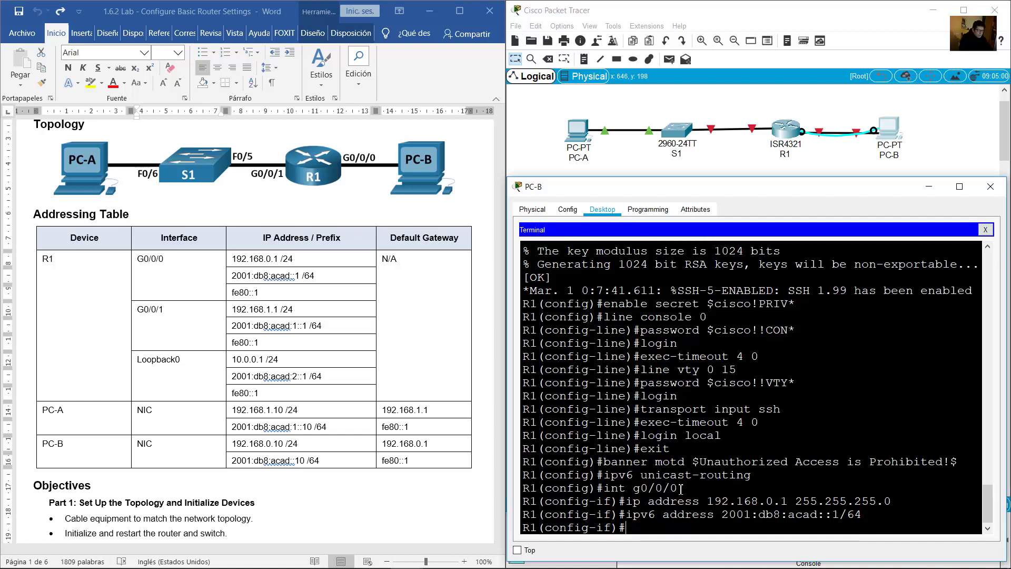
pyautogui.press('Up')
pyautogui.press('BackSpace')
pyautogui.press('BackSpace')
pyautogui.press('BackSpace')
pyautogui.press('BackSpace')
pyautogui.press('BackSpace')
pyautogui.press('BackSpace')
pyautogui.press('BackSpace')
pyautogui.press('BackSpace')
pyautogui.press('BackSpace')
pyautogui.press('BackSpace')
pyautogui.press('BackSpace')
pyautogui.press('BackSpace')
pyautogui.press('BackSpace')
pyautogui.press('BackSpace')
pyautogui.press('BackSpace')
pyautogui.press('BackSpace')
pyautogui.press('BackSpace')
pyautogui.press('BackSpace')
pyautogui.press('BackSpace')
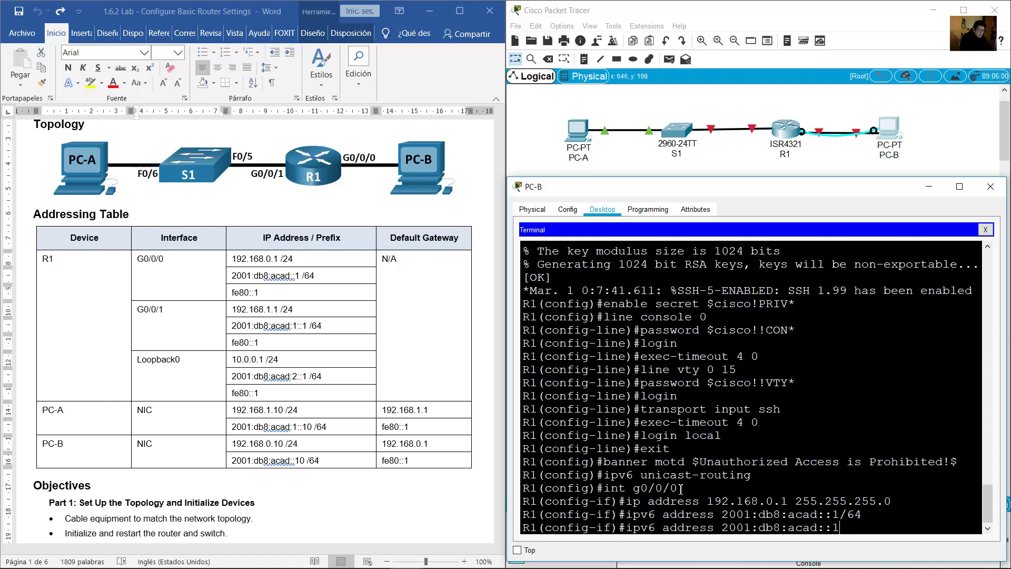
pyautogui.write('fe80::1 link')
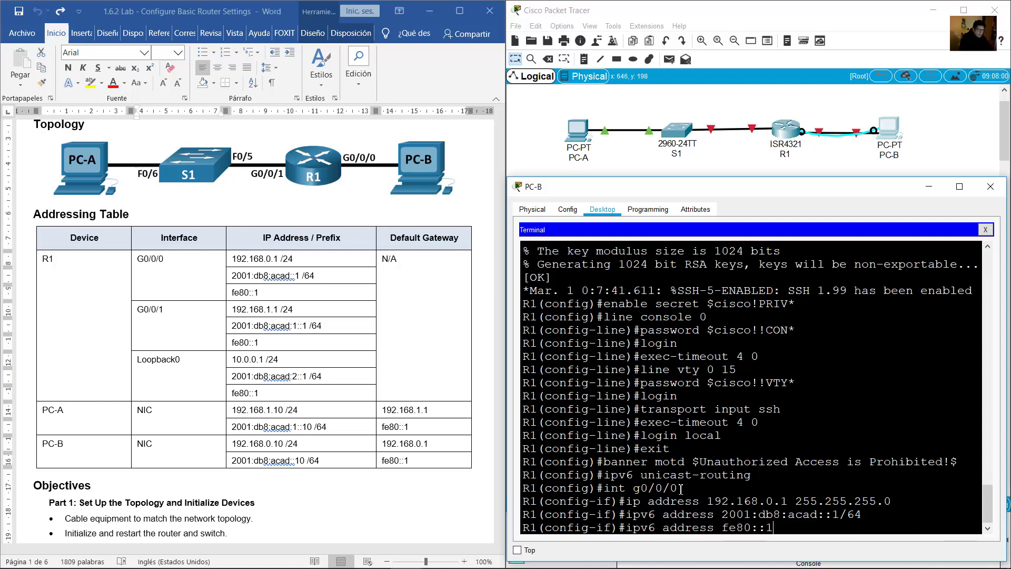
pyautogui.write('-local')
pyautogui.press('Return')
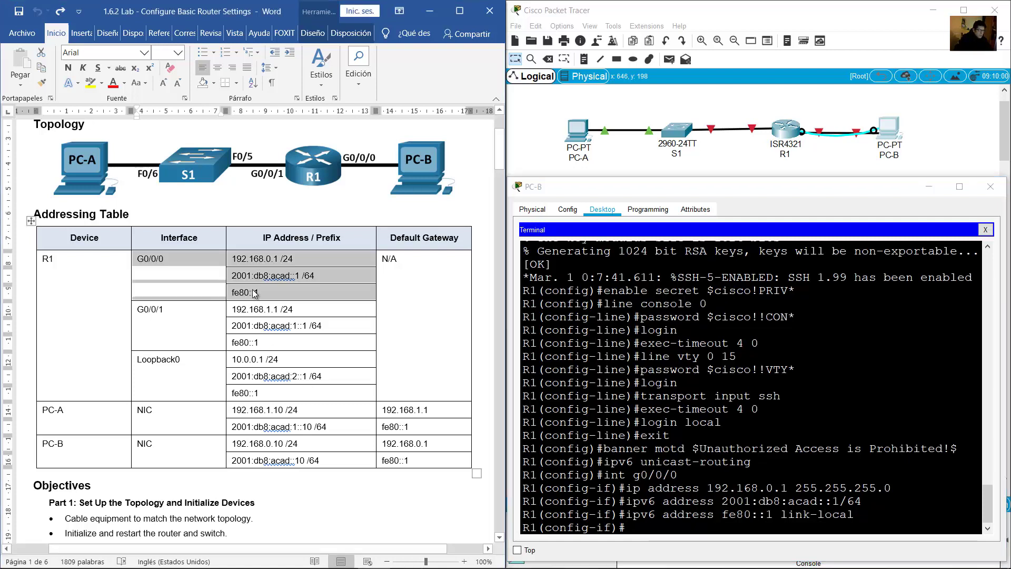
# Check the addressing table, then start the description command on G0/0/0.
pyautogui.click(257, 294)
pyautogui.click(715, 439)
pyautogui.write('description')
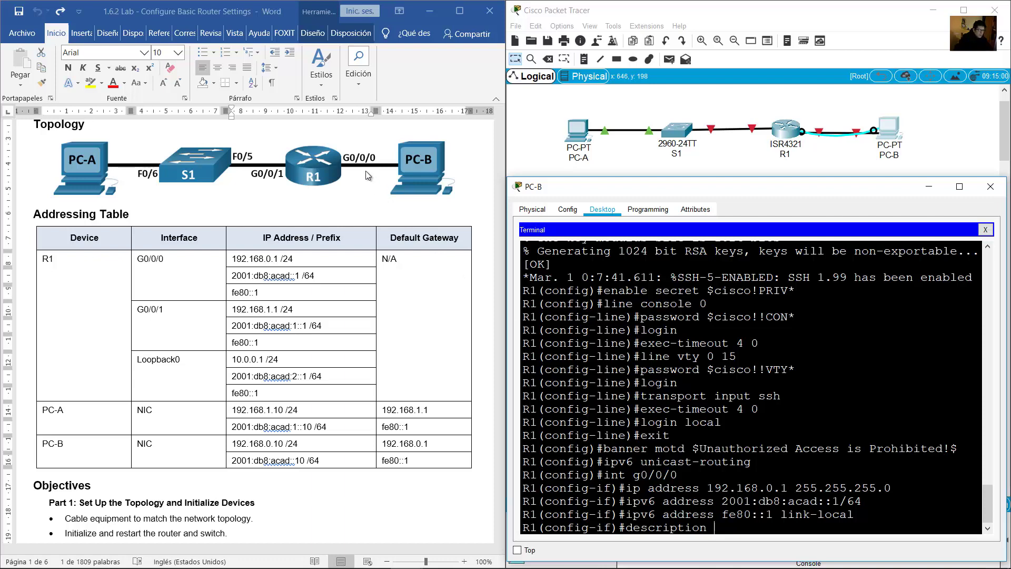
# Finish giving G0/0/0 the description LAN-B in PC-B's terminal.
pyautogui.click(810, 117)
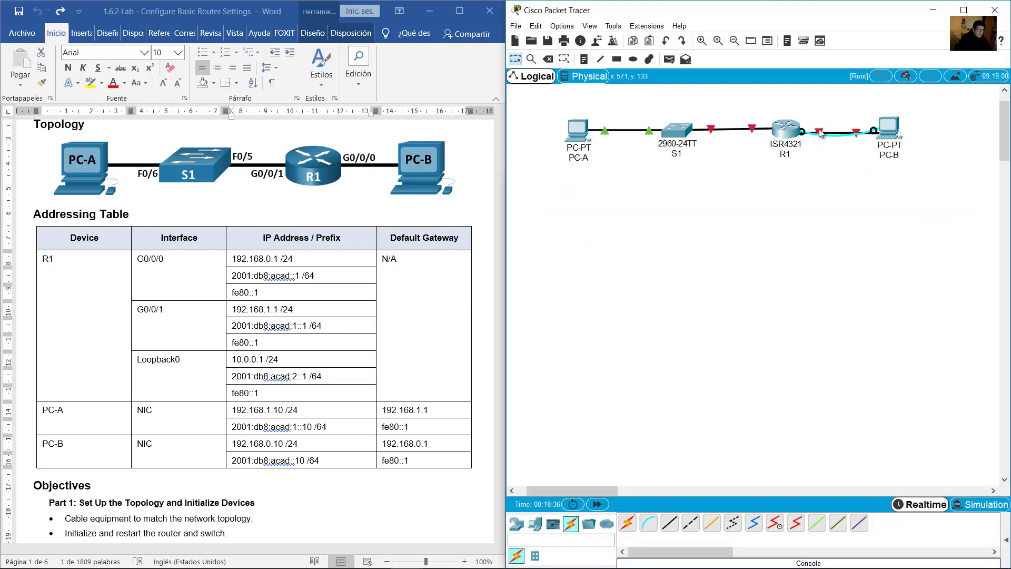
pyautogui.moveTo(916, 103); pyautogui.dragTo(809, 170)
pyautogui.click(895, 131)
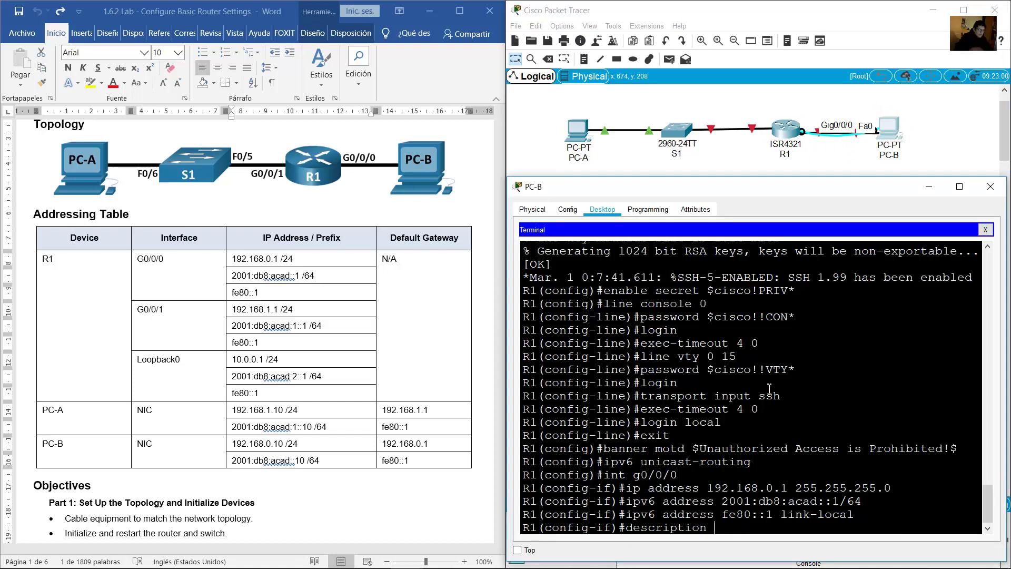
pyautogui.write('LAN-B')
pyautogui.press('Return')
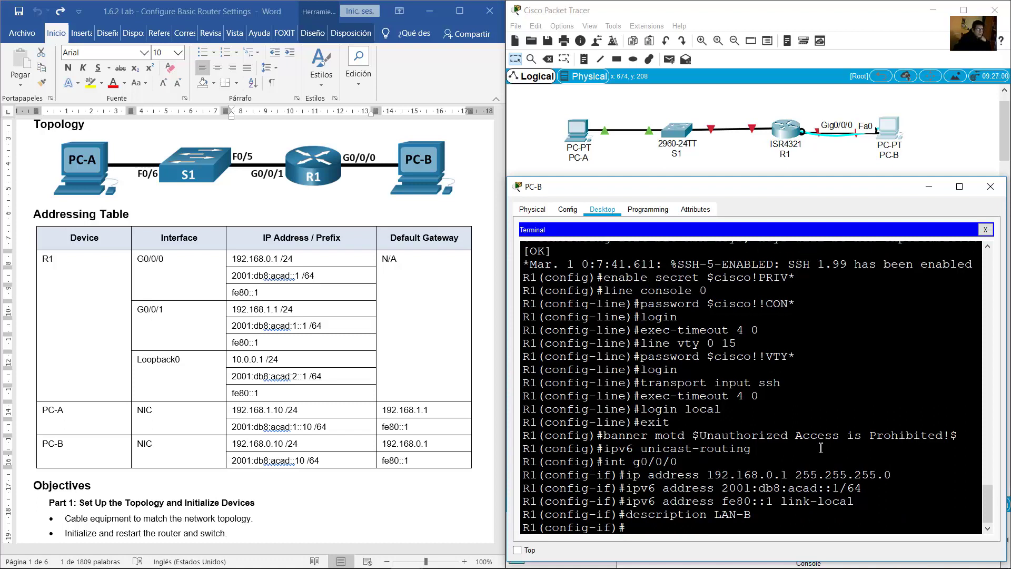
# Run no shutdown to enable G0/0/0, then check the addressing table.
pyautogui.write('no shutdown')
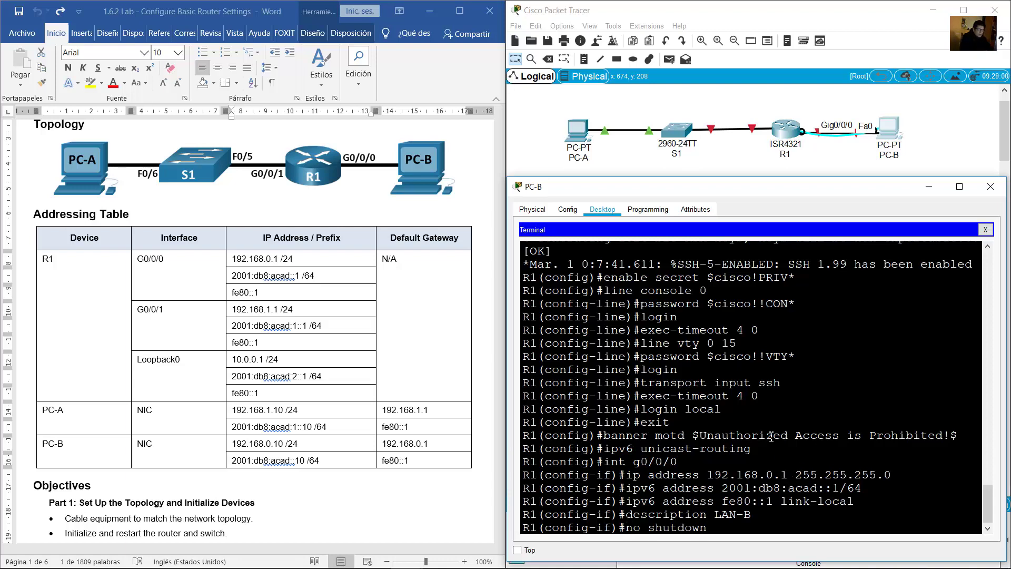
pyautogui.press('Return')
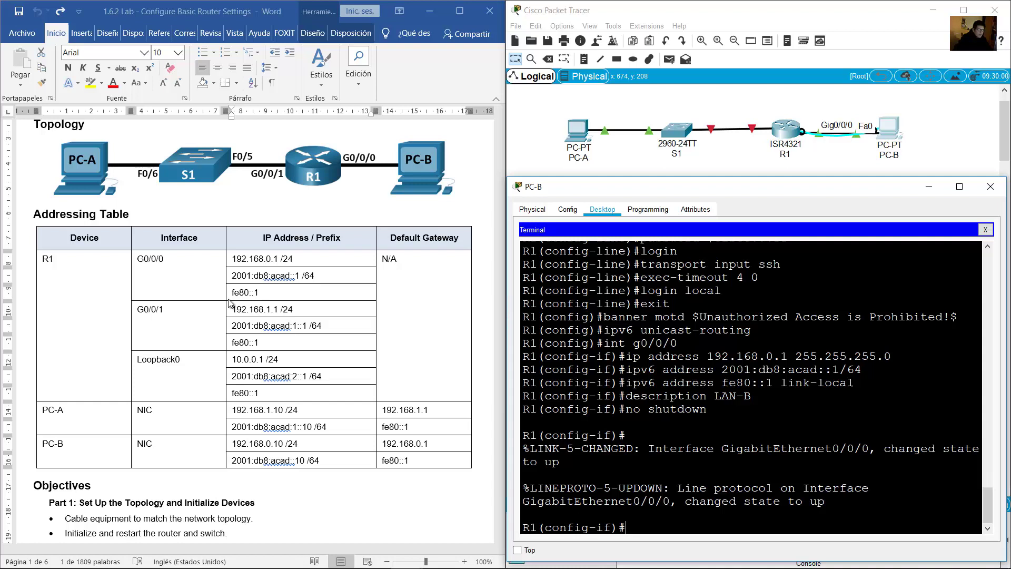
pyautogui.click(162, 307)
pyautogui.click(792, 405)
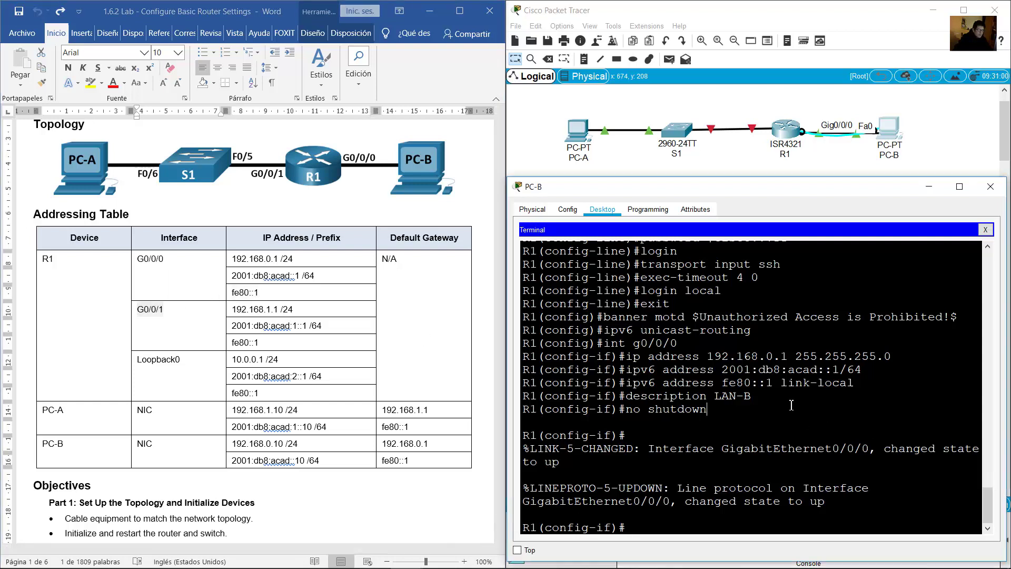
# Enter interface G0/0/1 and assign it 192.168.1.1 255.255.255.0.
pyautogui.press('Up')
pyautogui.press('Up')
pyautogui.press('Up')
pyautogui.press('Up')
pyautogui.press('Up')
pyautogui.press('Up')
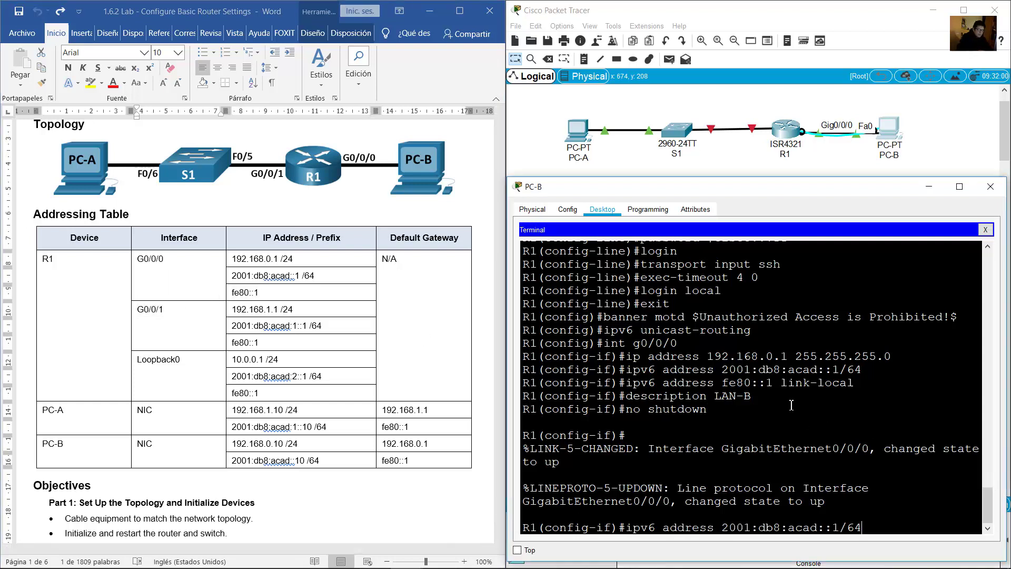
pyautogui.press('BackSpace')
pyautogui.write('1(config-if)#int g0/0/1')
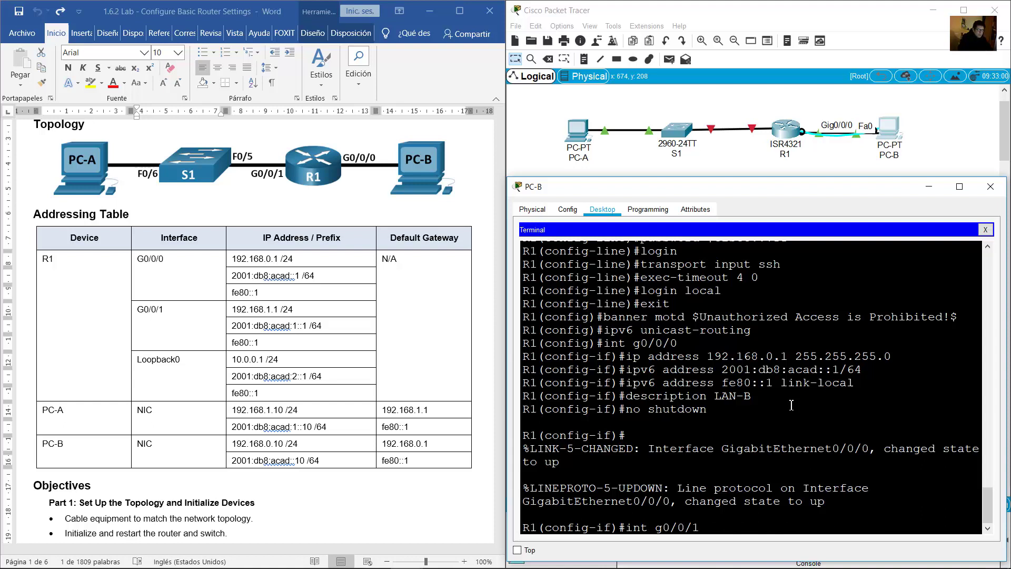
pyautogui.press('Return')
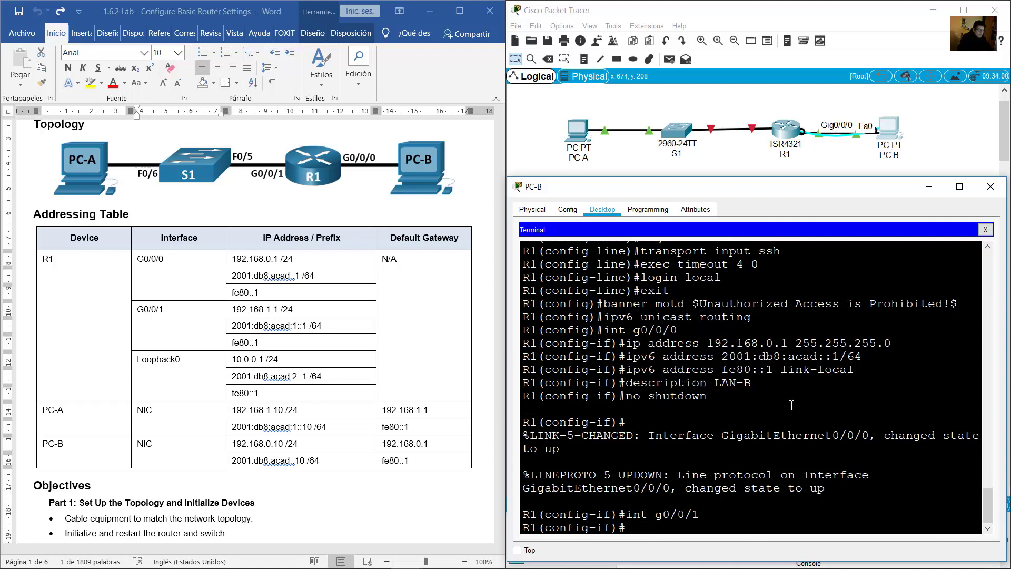
pyautogui.press('Up')
pyautogui.press('Up')
pyautogui.press('Up')
pyautogui.press('Up')
pyautogui.press('Up')
pyautogui.press('Up')
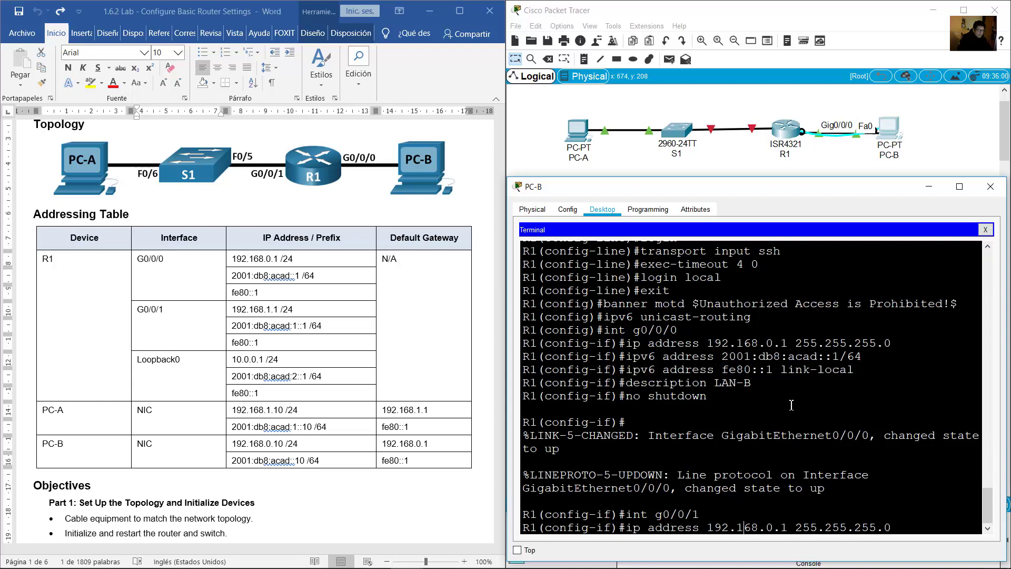
pyautogui.press('BackSpace')
pyautogui.write('1')
pyautogui.press('Return')
# Add IPv6 address 2001:db8:acad:1::1/64 and link-local fe80::1 to G0/0/1.
pyautogui.press('Up')
pyautogui.press('Up')
pyautogui.press('Up')
pyautogui.press('Up')
pyautogui.press('Up')
pyautogui.press('Up')
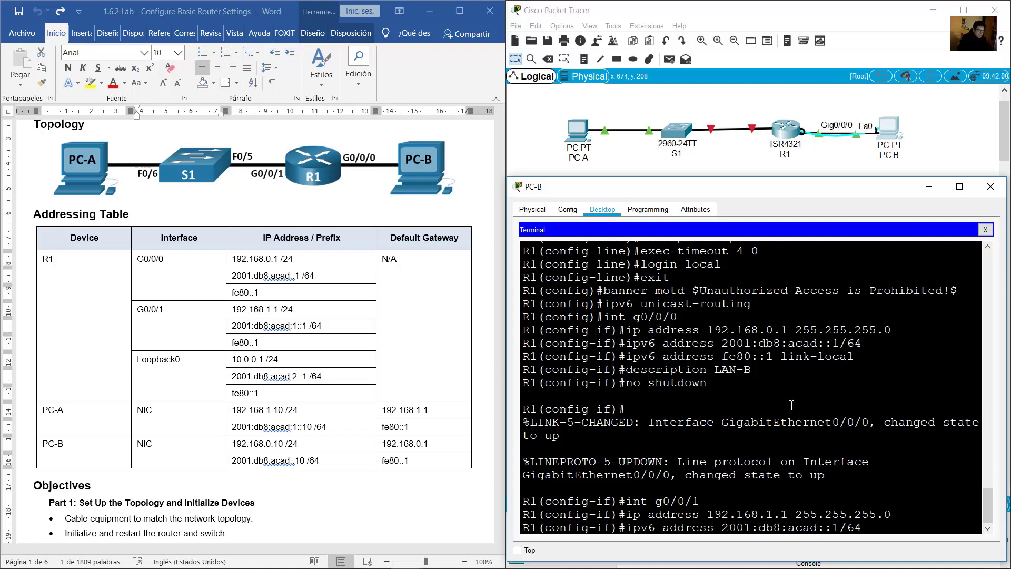
pyautogui.press('Left')
pyautogui.press('Left')
pyautogui.press('Left')
pyautogui.press('Left')
pyautogui.press('Left')
pyautogui.press('Left')
pyautogui.write(':1')
pyautogui.press('Return')
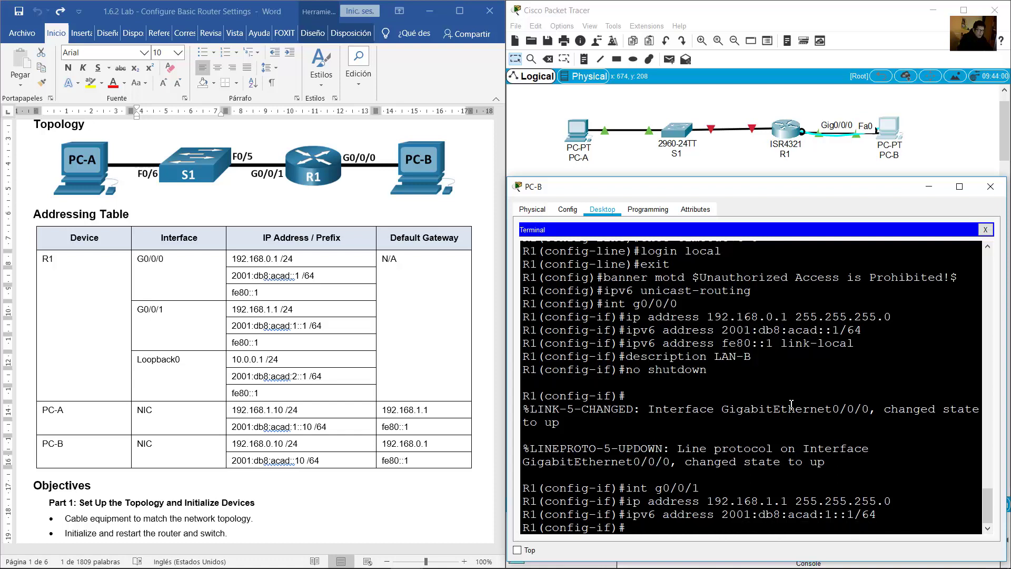
pyautogui.click(322, 327)
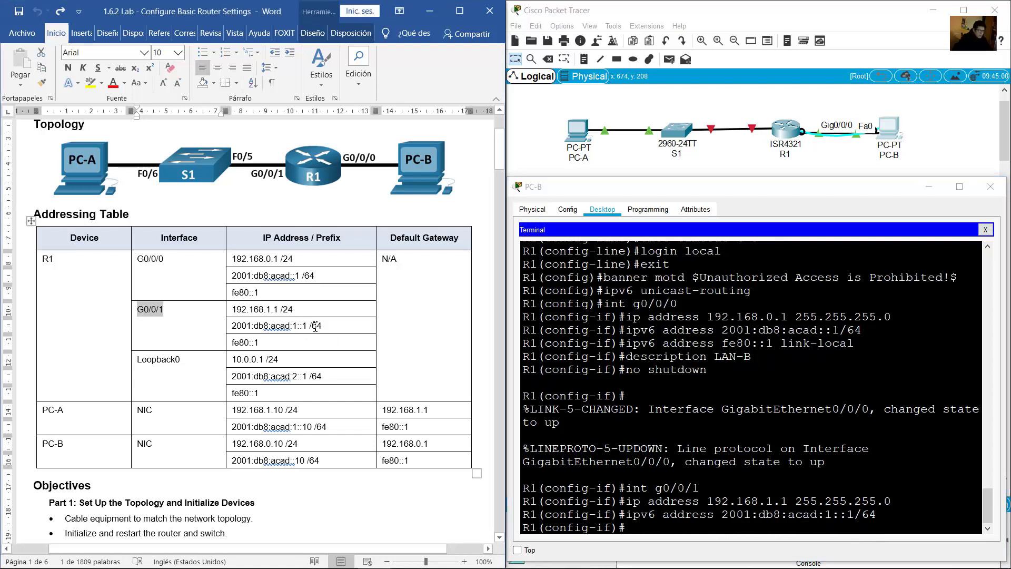
pyautogui.moveTo(347, 327); pyautogui.dragTo(231, 326)
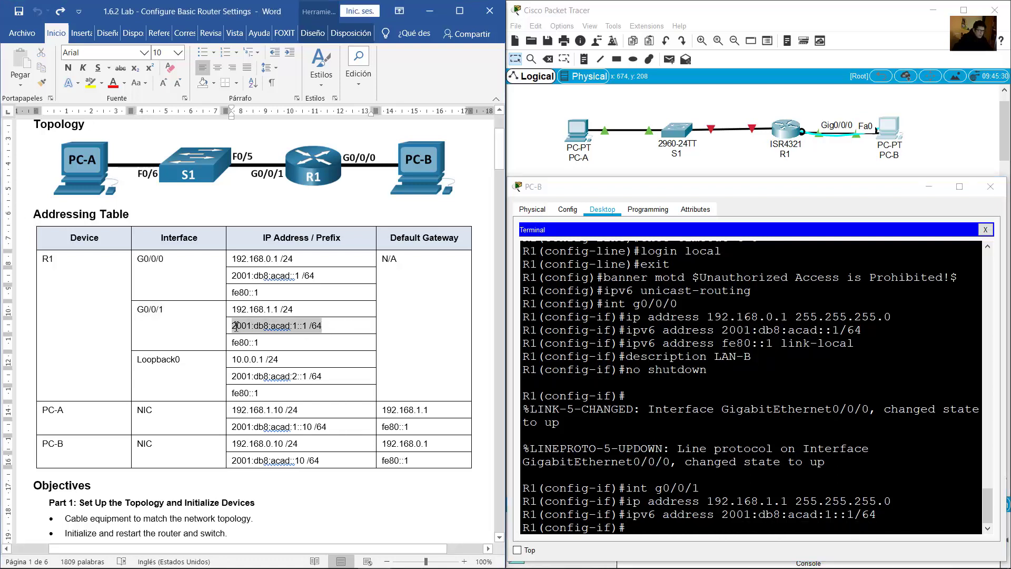
pyautogui.doubleClick(257, 343)
pyautogui.click(711, 406)
pyautogui.press('Up')
pyautogui.press('Up')
pyautogui.press('Up')
pyautogui.press('Up')
pyautogui.press('Up')
pyautogui.press('Up')
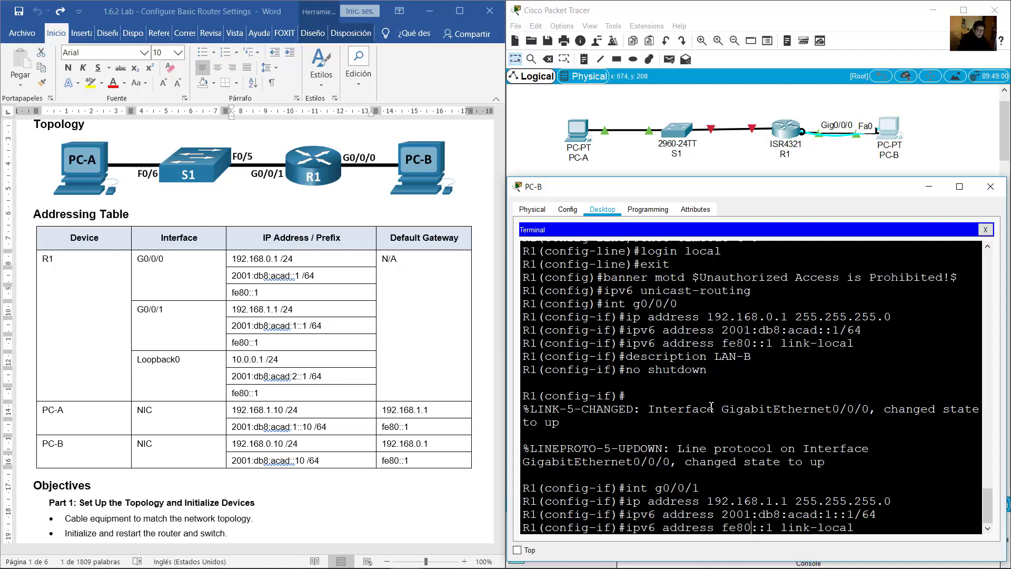
pyautogui.press('Return')
# Describe G0/0/1 as LAN-A and enable it with no shutdown.
pyautogui.press('Up')
pyautogui.press('Up')
pyautogui.press('Up')
pyautogui.press('Up')
pyautogui.press('Up')
pyautogui.press('Up')
pyautogui.press('BackSpace')
pyautogui.write('A')
pyautogui.press('Return')
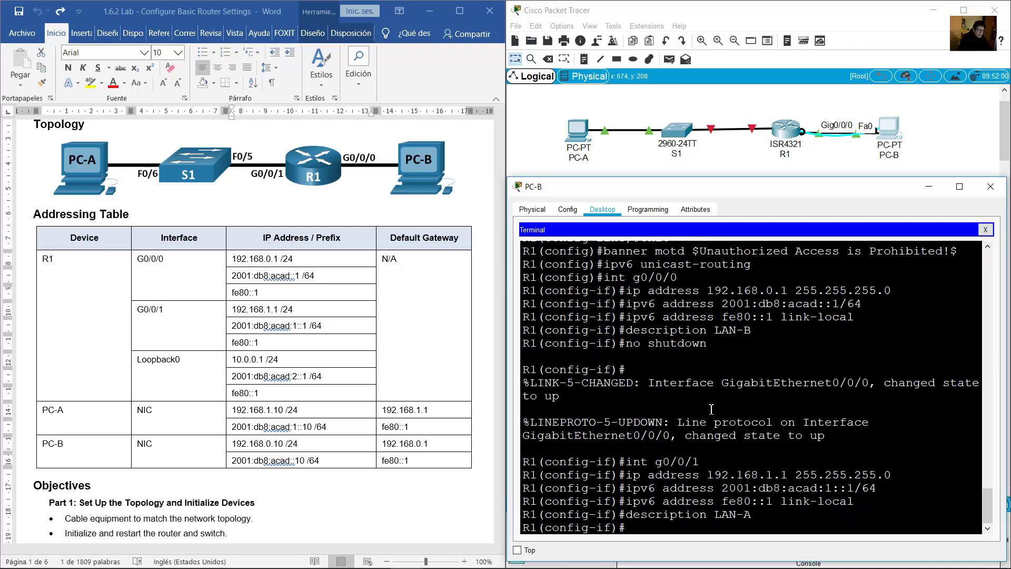
pyautogui.press('Up')
pyautogui.press('Up')
pyautogui.press('Up')
pyautogui.press('Up')
pyautogui.press('Up')
pyautogui.press('Up')
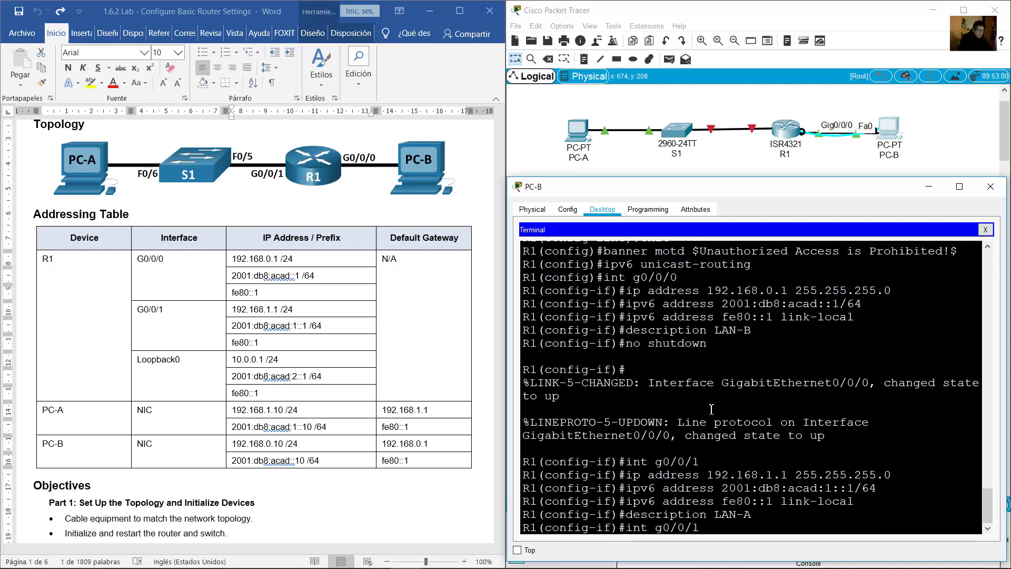
pyautogui.press('Up')
pyautogui.press('Down')
pyautogui.press('Return')
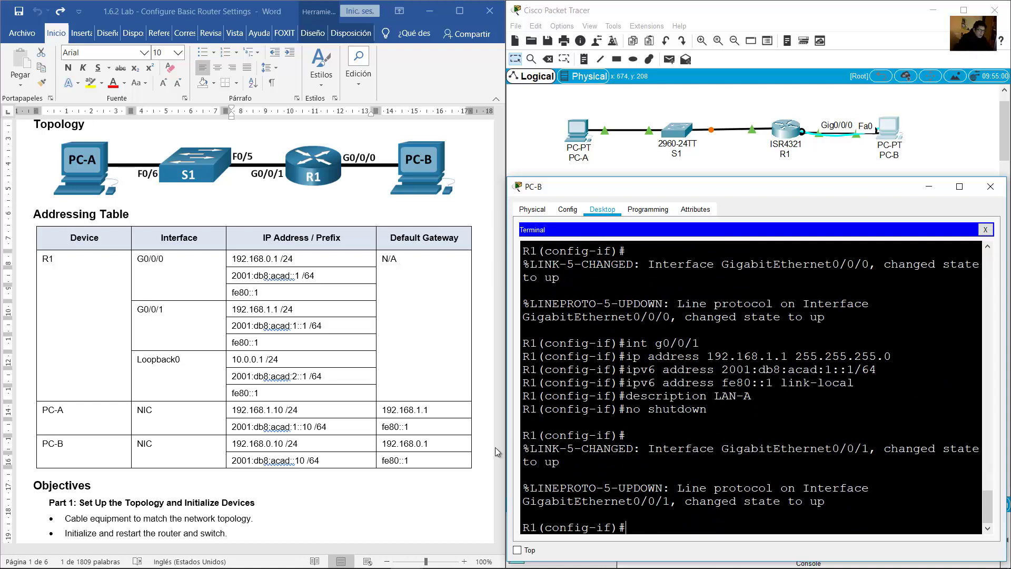
pyautogui.hotkey('alt', 'Tab')
pyautogui.moveTo(151, 361); pyautogui.dragTo(258, 394)
# Create interface Loopback0 and assign it 10.0.0.1 255.255.255.0.
pyautogui.click(663, 532)
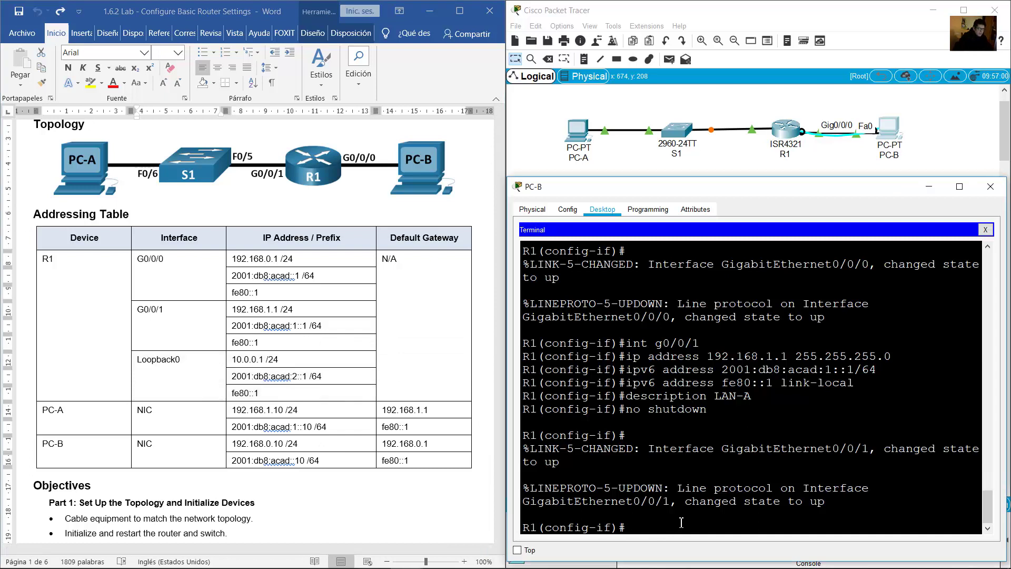
pyautogui.write('int loopback ')
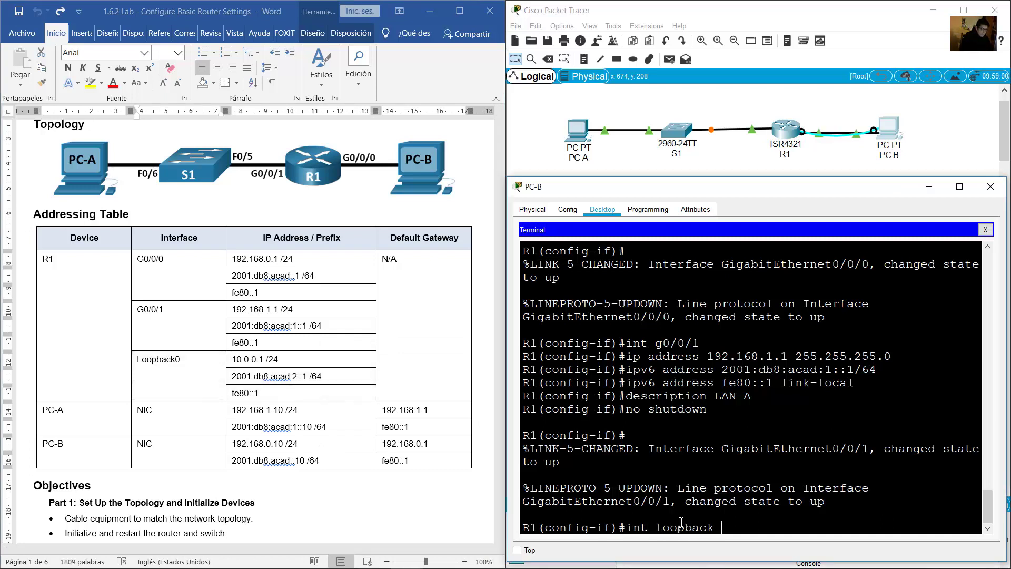
pyautogui.write('0')
pyautogui.press('Return')
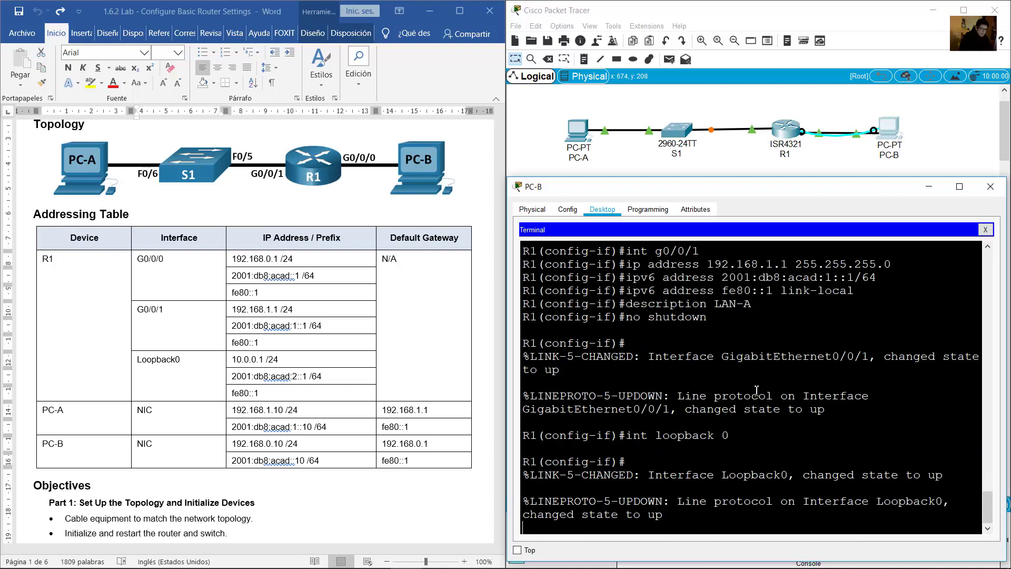
pyautogui.write('ip address ')
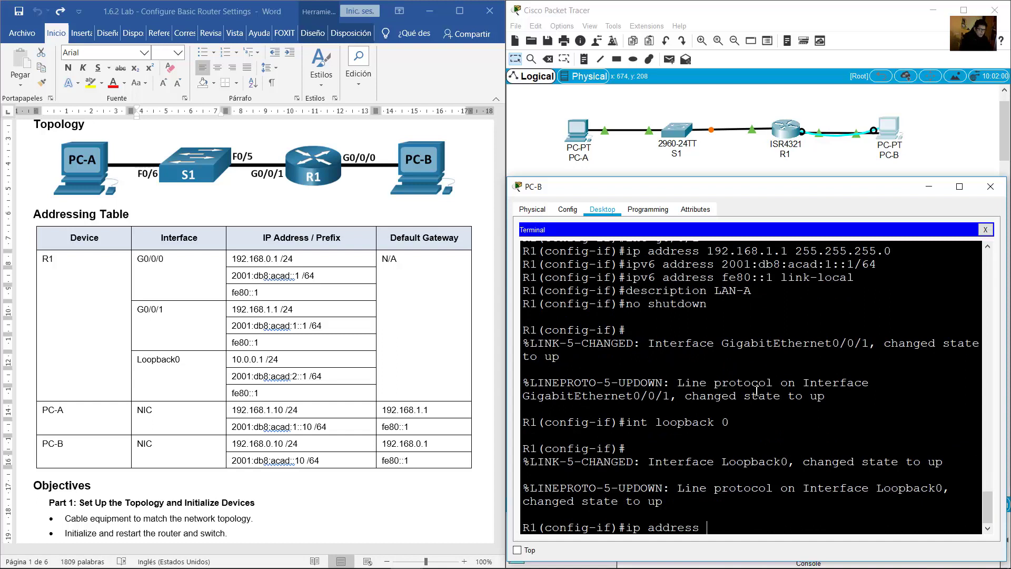
pyautogui.write('10.0.0.1 255.255.255.0')
pyautogui.press('Return')
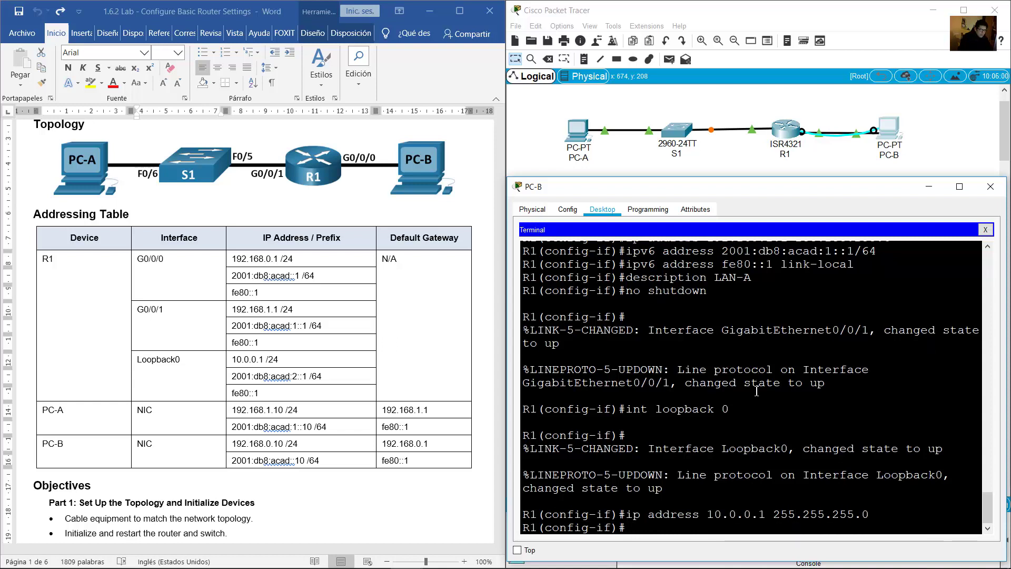
# Add IPv6 address 2001:db8:acad:2::1/64 and link-local fe80::1 to Loopback0.
pyautogui.press('Up')
pyautogui.press('Up')
pyautogui.press('Up')
pyautogui.press('Up')
pyautogui.press('Up')
pyautogui.press('Up')
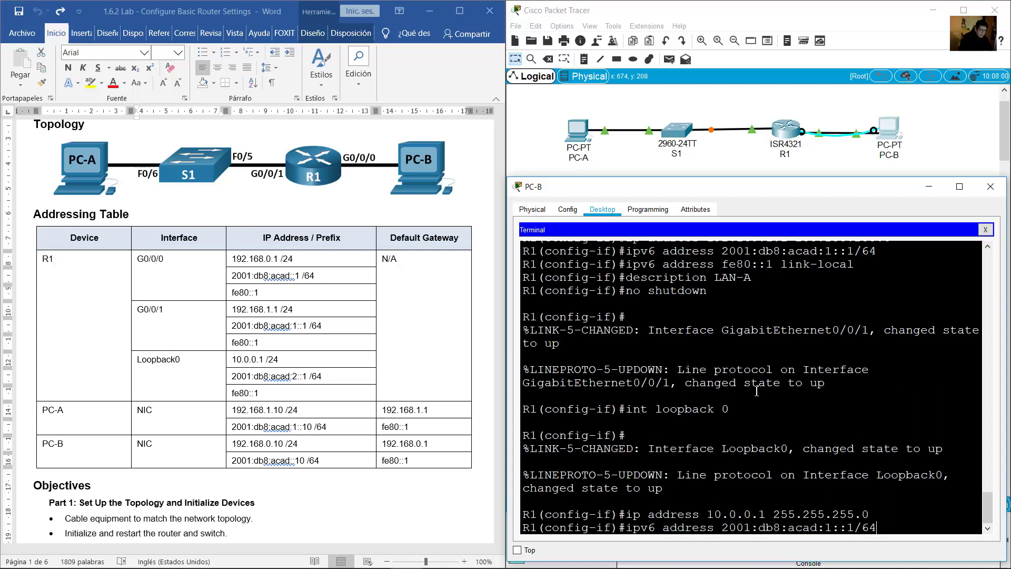
pyautogui.press('Left')
pyautogui.press('Left')
pyautogui.press('Left')
pyautogui.press('Left')
pyautogui.press('Left')
pyautogui.press('Left')
pyautogui.press('BackSpace')
pyautogui.write('2')
pyautogui.press('End')
pyautogui.press('Return')
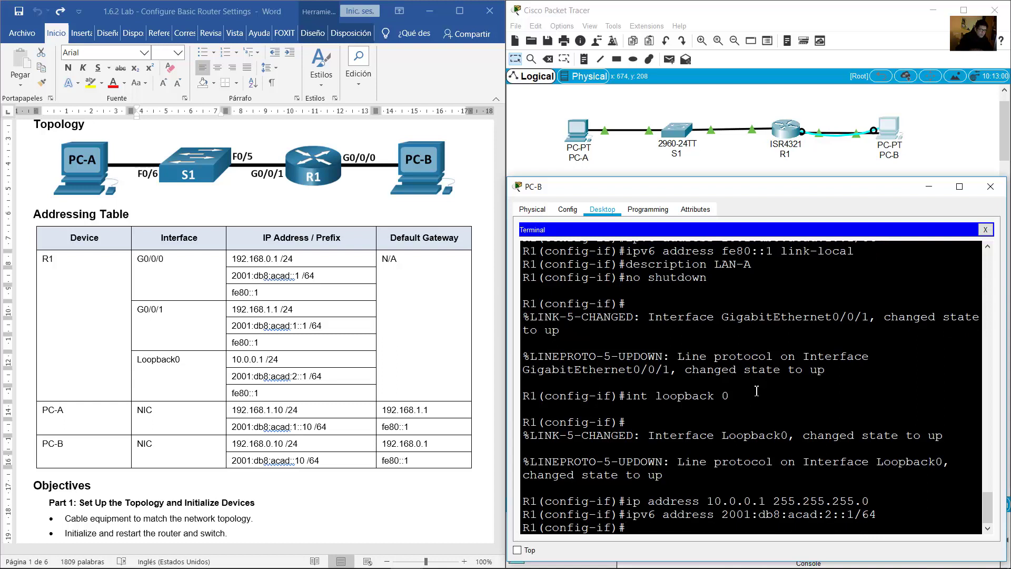
pyautogui.moveTo(322, 376); pyautogui.dragTo(240, 375)
pyautogui.click(726, 449)
pyautogui.press('Up')
pyautogui.press('Up')
pyautogui.press('Up')
pyautogui.press('Up')
pyautogui.press('Up')
pyautogui.press('Up')
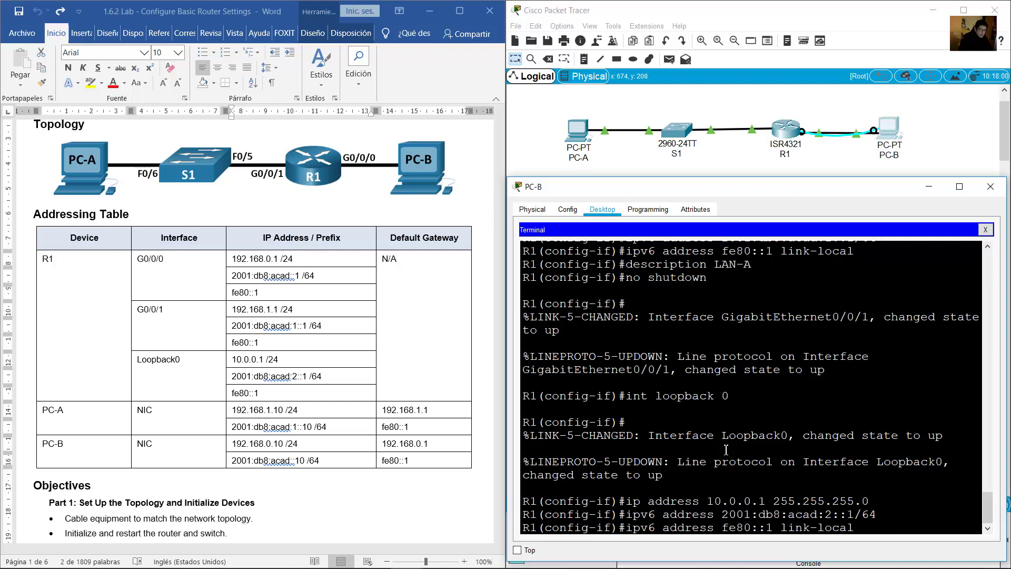
pyautogui.press('Return')
# Describe Loopback0 as LOOPBACK and enable it with no shutdown.
pyautogui.press('Up')
pyautogui.press('Up')
pyautogui.press('Up')
pyautogui.press('Up')
pyautogui.press('Up')
pyautogui.press('Up')
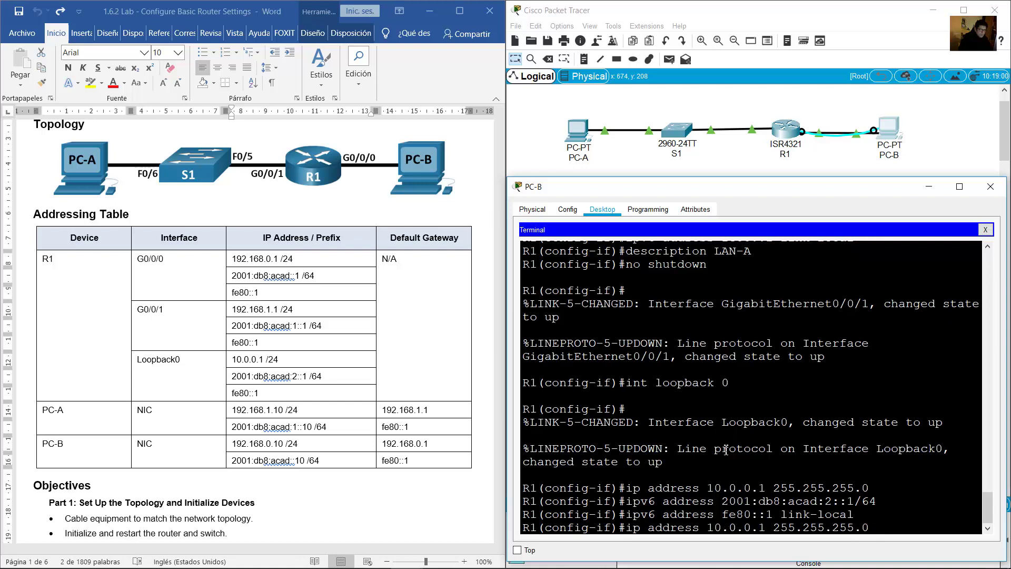
pyautogui.press('BackSpace')
pyautogui.press('BackSpace')
pyautogui.press('BackSpace')
pyautogui.press('BackSpace')
pyautogui.press('BackSpace')
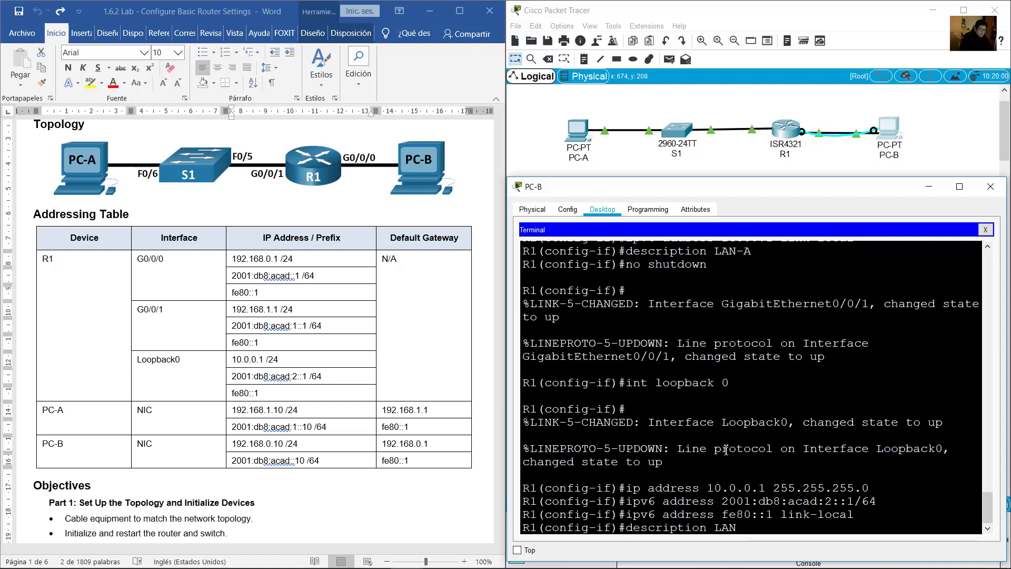
pyautogui.write('OOPBACK')
pyautogui.press('Return')
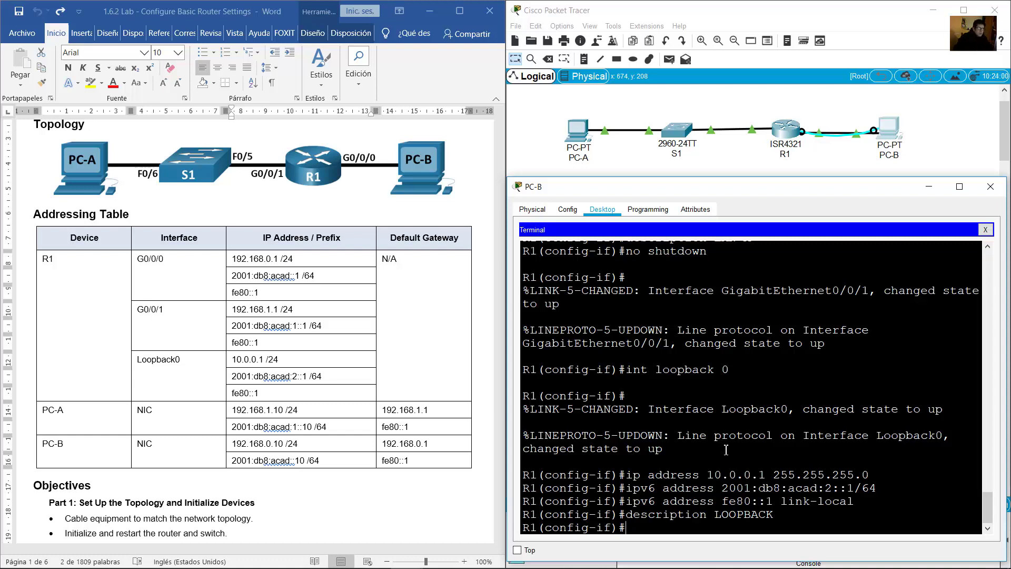
pyautogui.press('Up')
pyautogui.press('Up')
pyautogui.press('Up')
pyautogui.press('Up')
pyautogui.press('Up')
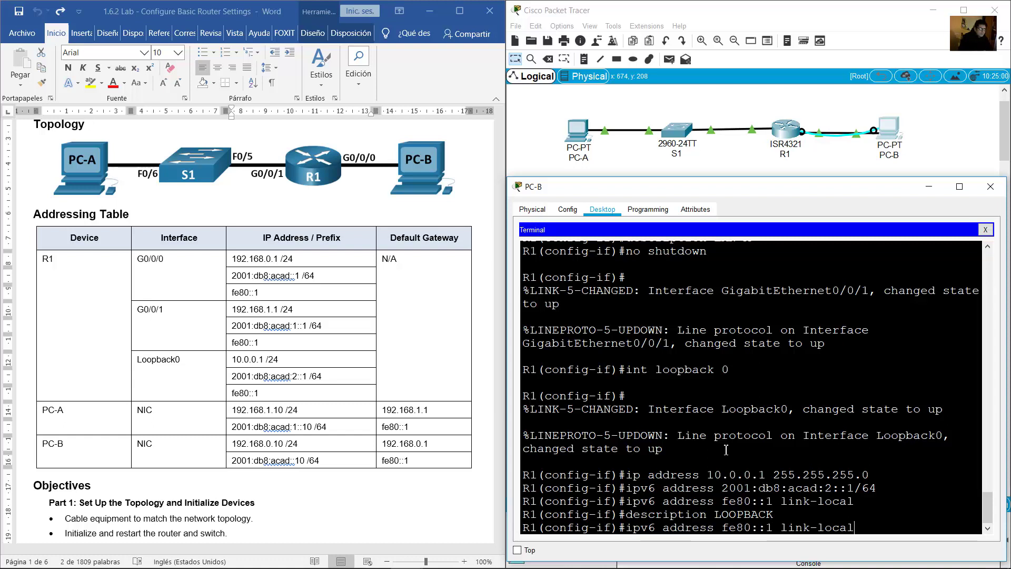
pyautogui.press('Up')
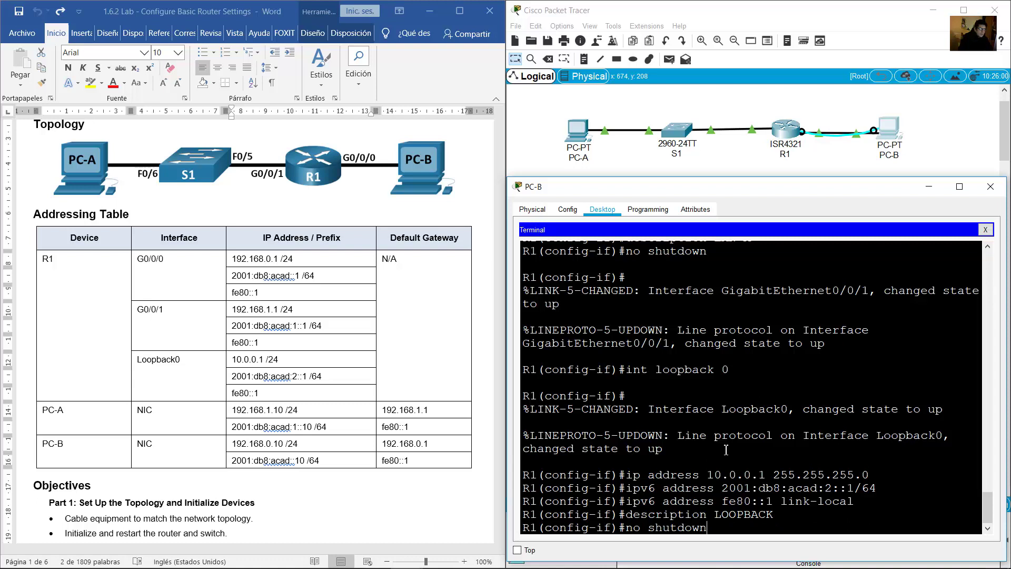
pyautogui.press('Return')
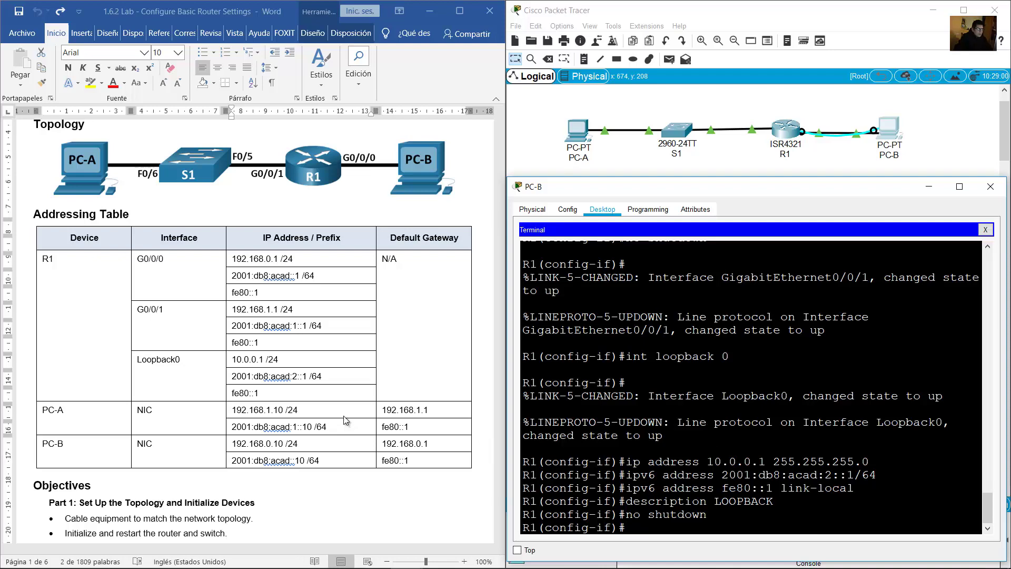
# Review the login-blocking requirement in item p of the lab instructions.
pyautogui.scroll(-5, 347, 421)
pyautogui.scroll(-20, 343, 417)
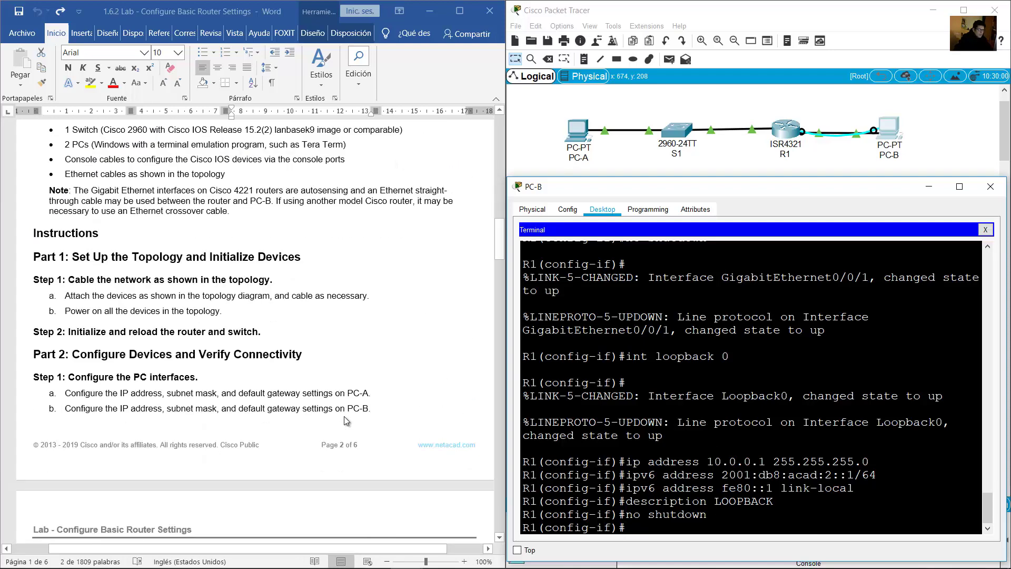
pyautogui.scroll(-13, 343, 416)
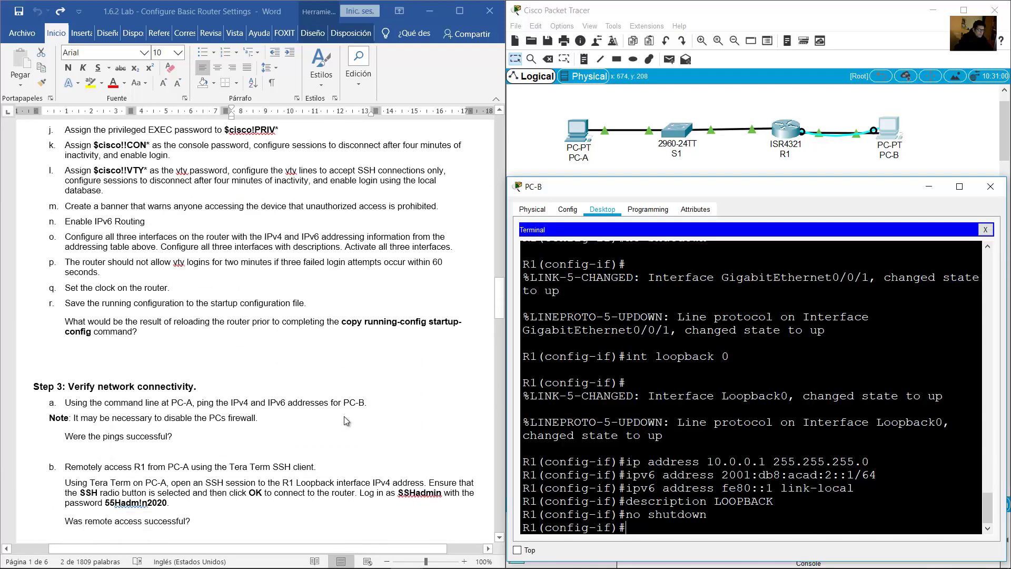
pyautogui.click(176, 283)
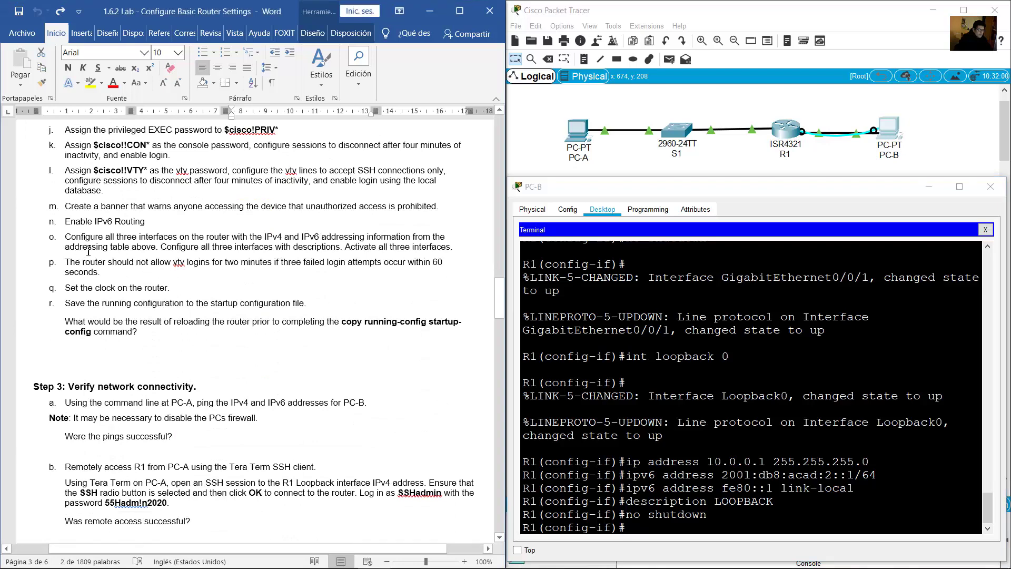
pyautogui.moveTo(70, 266); pyautogui.dragTo(129, 272)
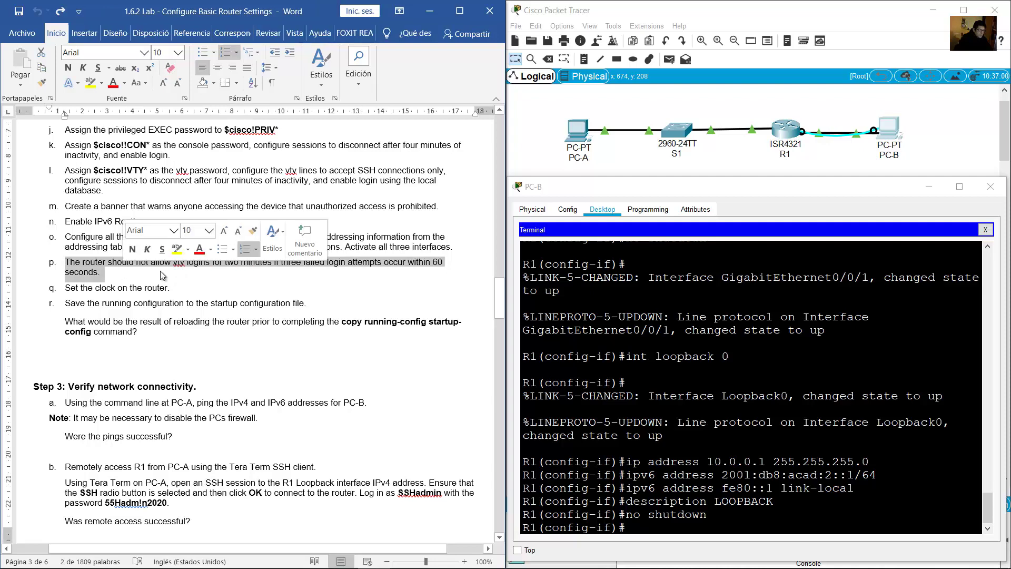
pyautogui.moveTo(626, 527); pyautogui.dragTo(586, 528)
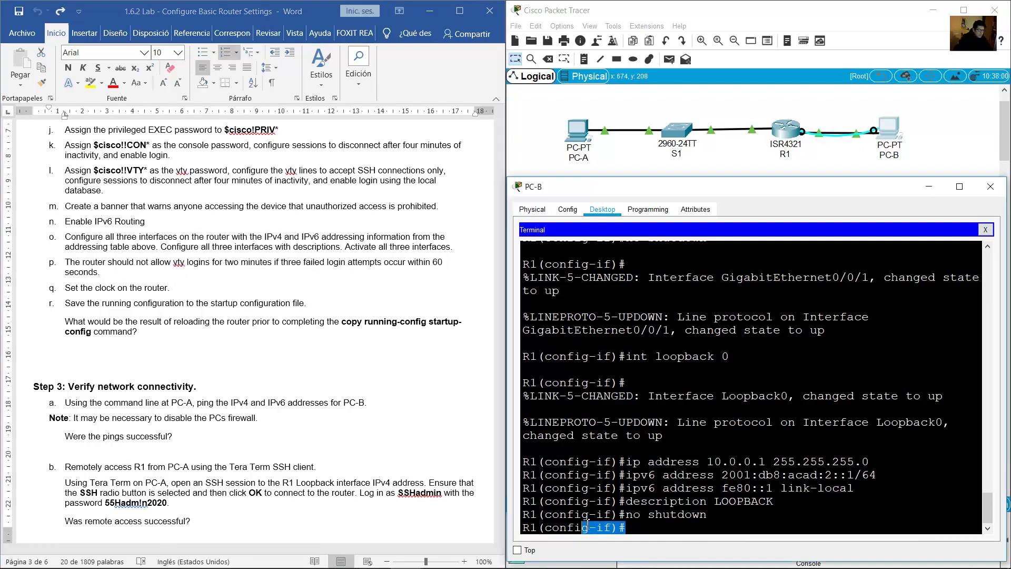
pyautogui.click(634, 524)
# Exit interface configuration back to R1's global configuration mode.
pyautogui.write('exit')
pyautogui.press('Return')
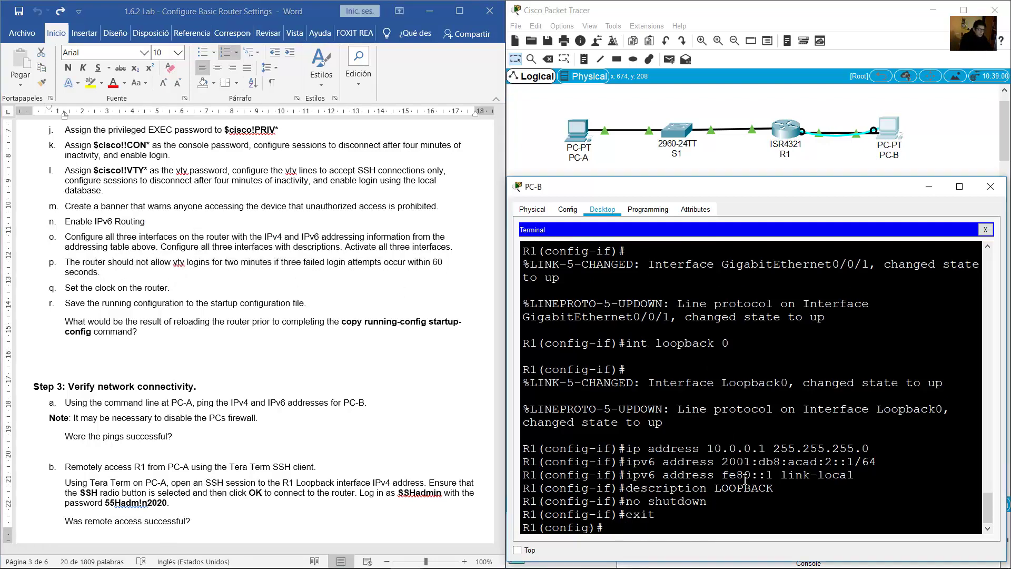
pyautogui.moveTo(604, 527); pyautogui.dragTo(522, 527)
pyautogui.click(120, 279)
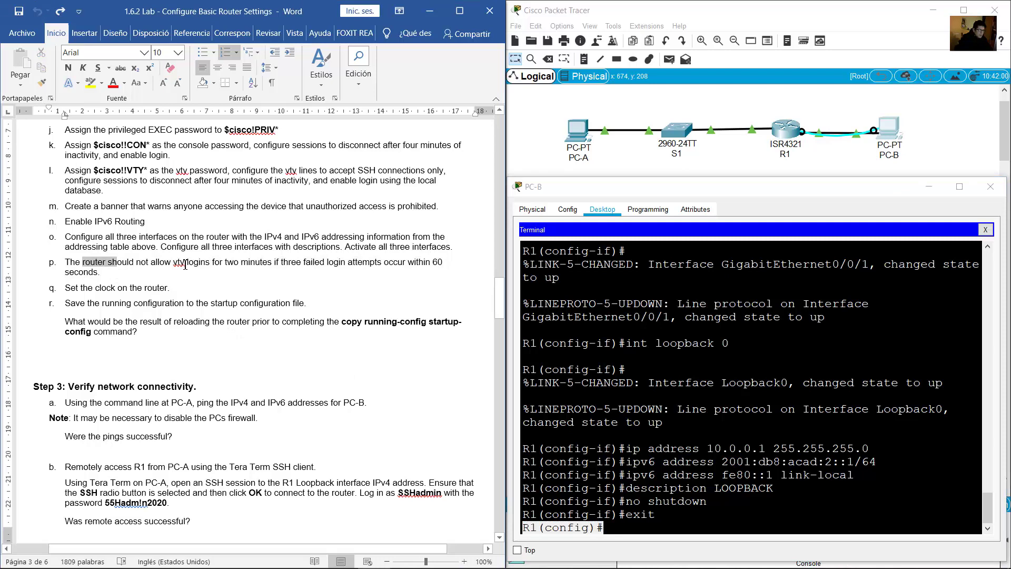
pyautogui.click(646, 530)
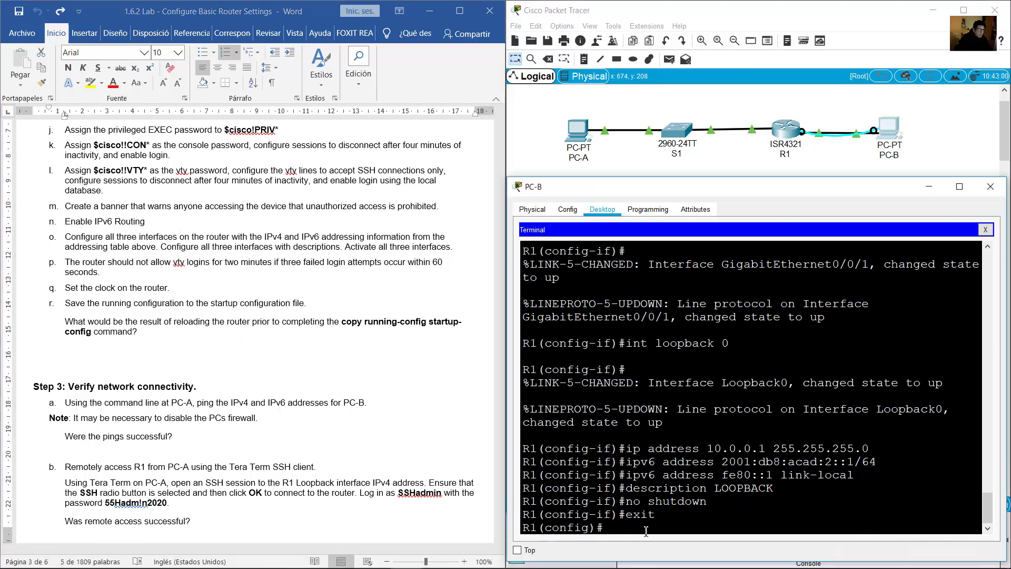
# Enter login block-for 120 attempts 3 within 60 on R1.
pyautogui.write('login block-for')
pyautogui.hotkey('alt', 'Tab')
pyautogui.click(205, 270)
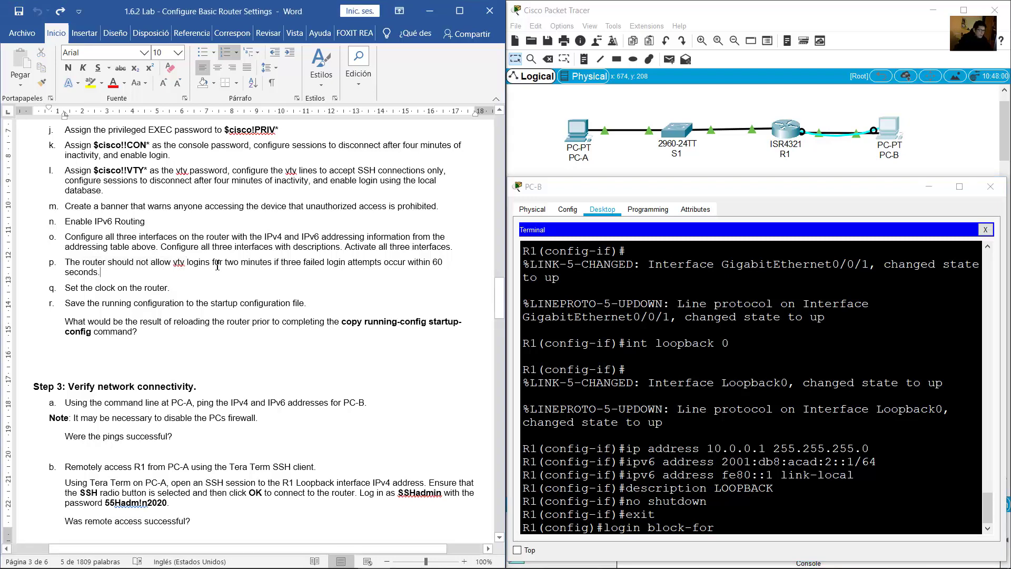
pyautogui.moveTo(224, 264); pyautogui.dragTo(272, 264)
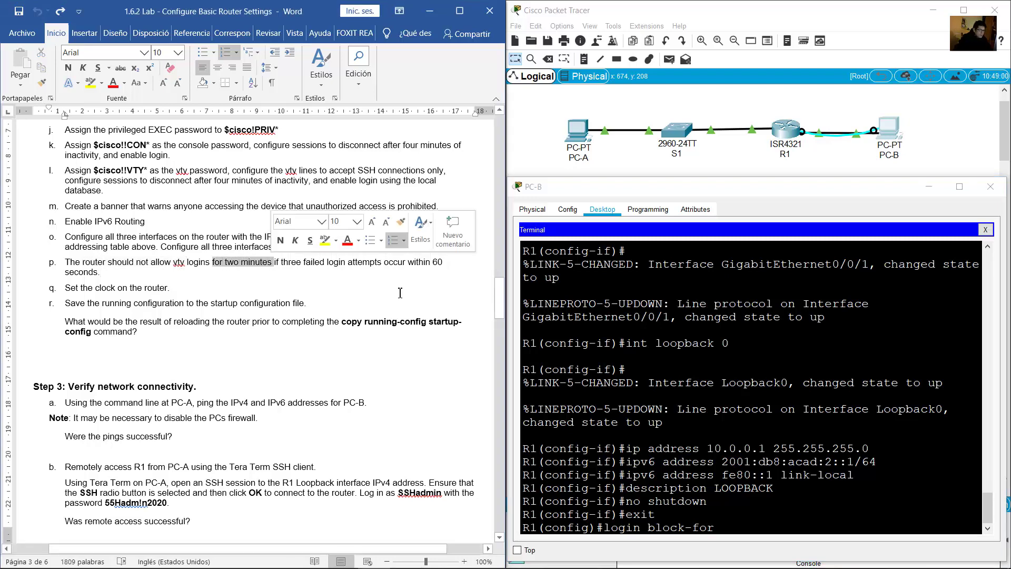
pyautogui.click(752, 530)
pyautogui.write('120')
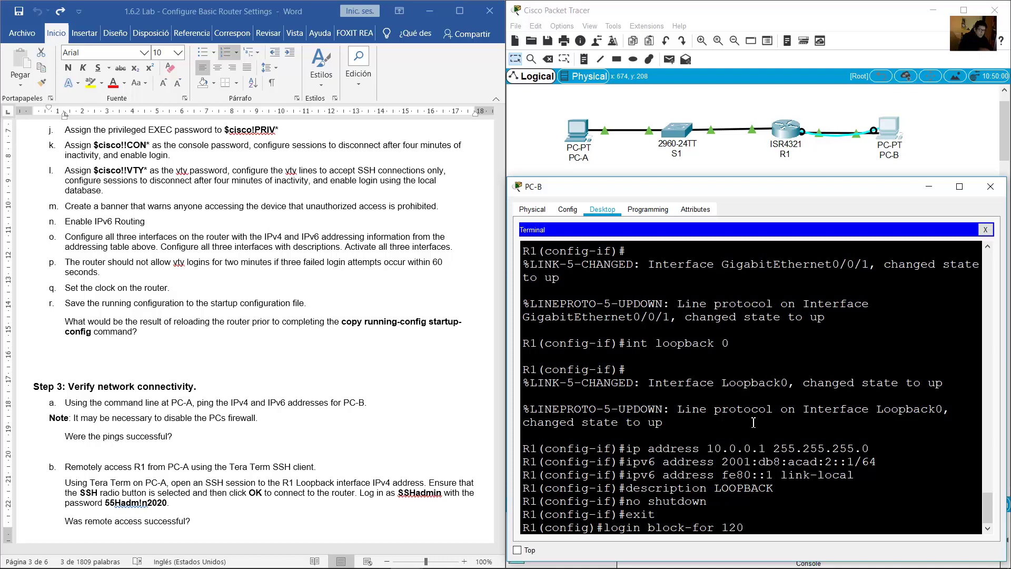
pyautogui.hotkey('alt', 'Tab')
pyautogui.moveTo(274, 263); pyautogui.dragTo(382, 262)
pyautogui.click(757, 524)
pyautogui.write('attempts 2')
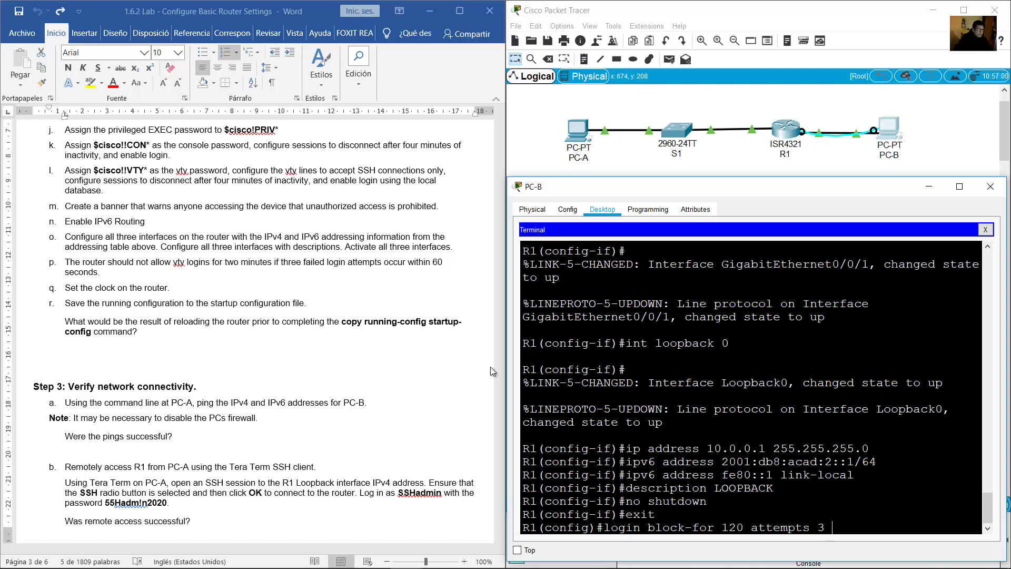
pyautogui.moveTo(405, 263); pyautogui.dragTo(166, 278)
pyautogui.click(885, 459)
pyautogui.write('within 6')
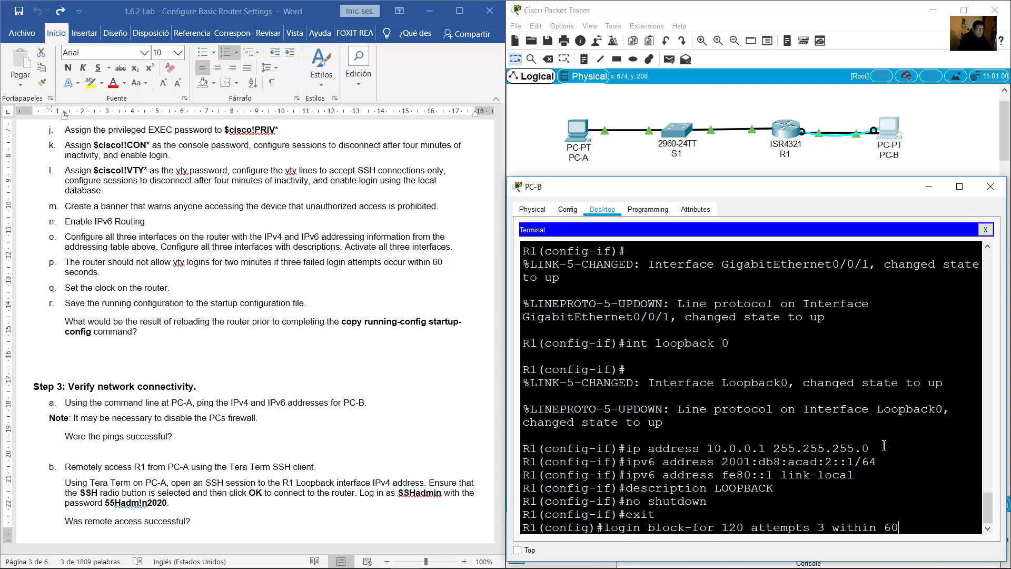
pyautogui.write('0')
pyautogui.press('Return')
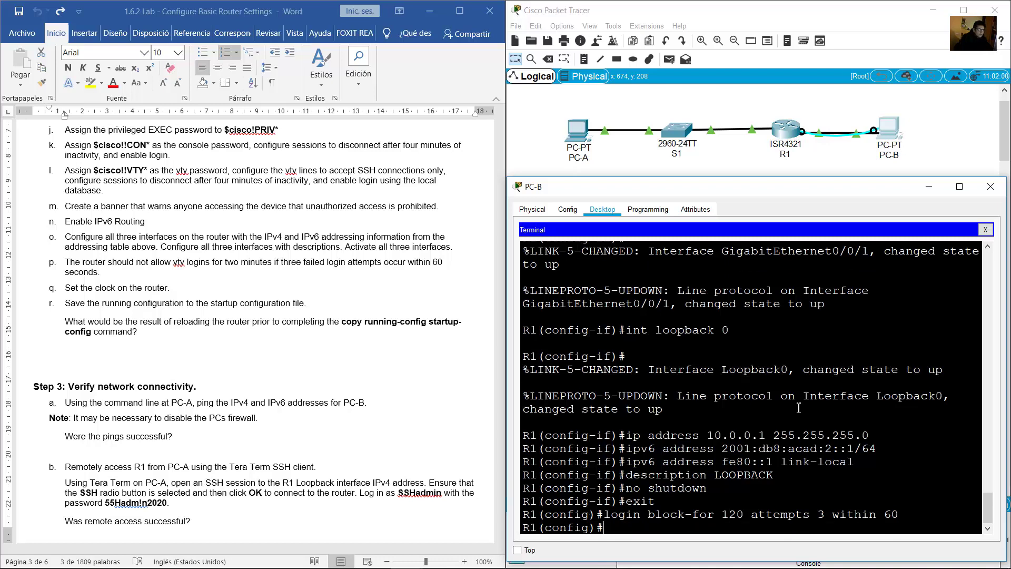
# Scroll the lab instructions to the next configuration task.
pyautogui.click(142, 307)
pyautogui.scroll(-1, 146, 315)
pyautogui.moveTo(80, 256); pyautogui.dragTo(168, 256)
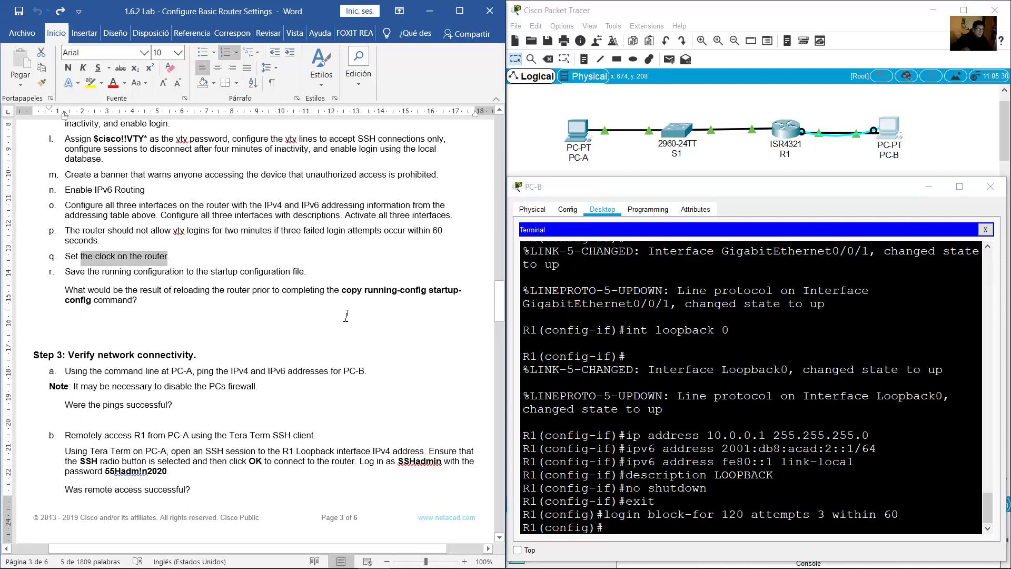
# Exit to privileged EXEC and run clock set 20:36:00 15 July 2020 on R1.
pyautogui.click(657, 523)
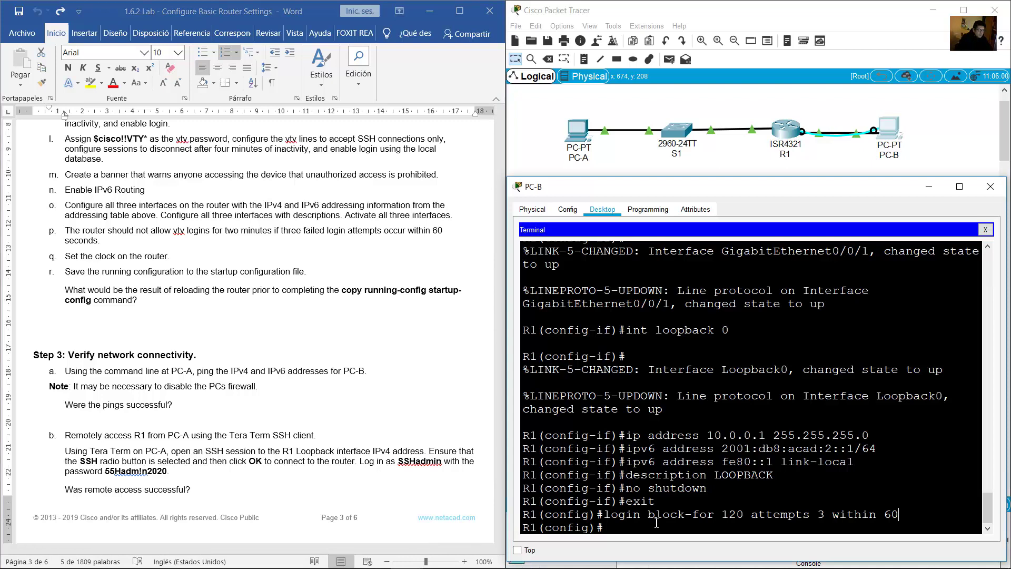
pyautogui.write('es')
pyautogui.press('BackSpace')
pyautogui.write('xit')
pyautogui.press('Return')
pyautogui.press('Return')
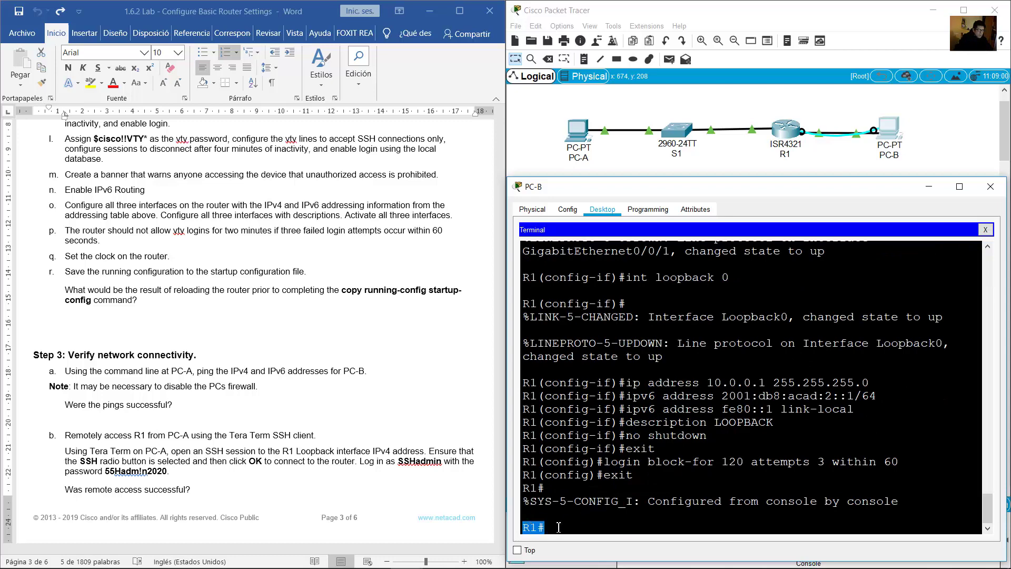
pyautogui.write('cl')
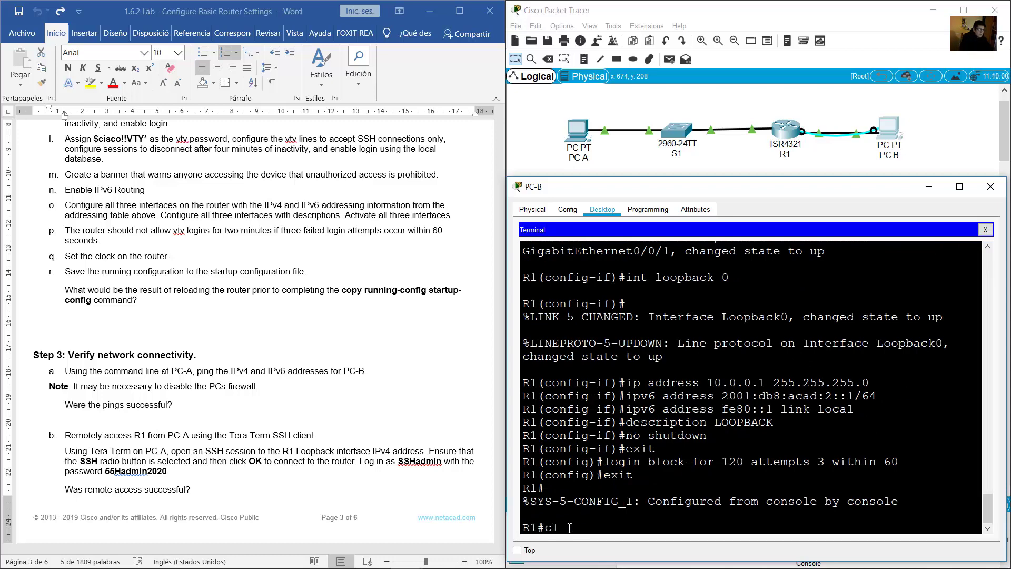
pyautogui.write('ock set')
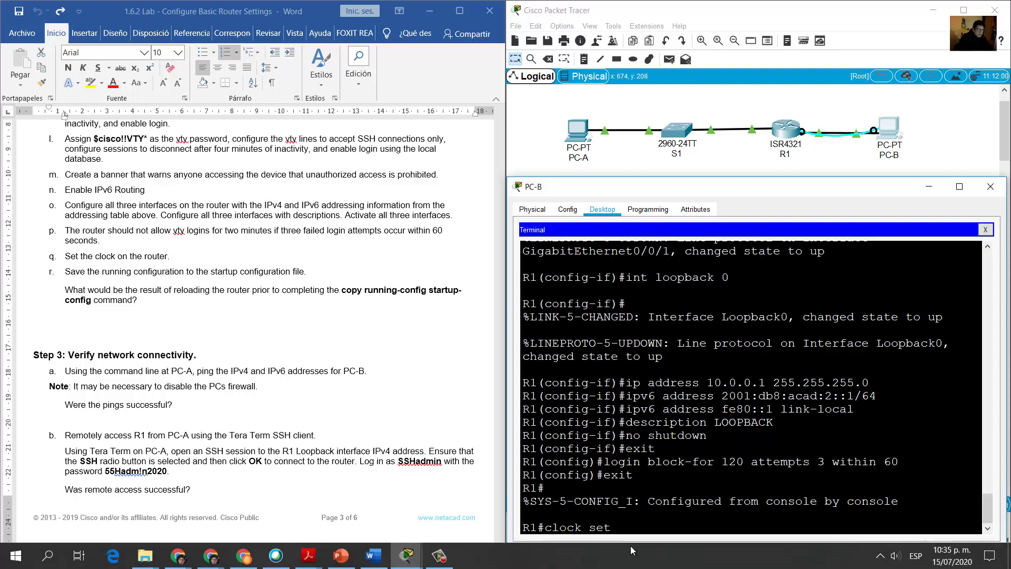
pyautogui.write(' 20:36')
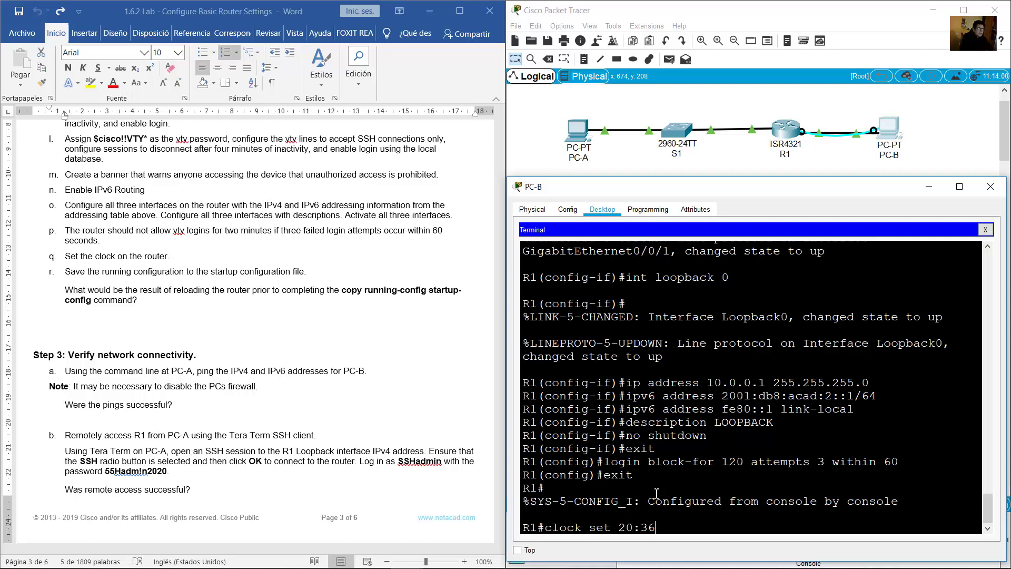
pyautogui.write(':00')
pyautogui.write('15 July 2020')
pyautogui.press('Return')
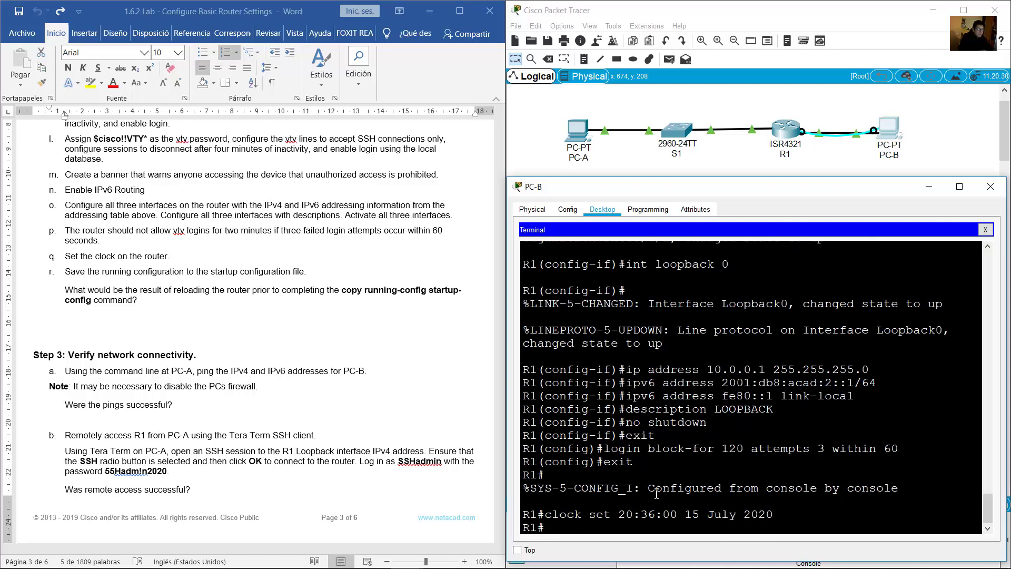
pyautogui.moveTo(81, 256); pyautogui.dragTo(168, 256)
pyautogui.moveTo(67, 273); pyautogui.dragTo(269, 272)
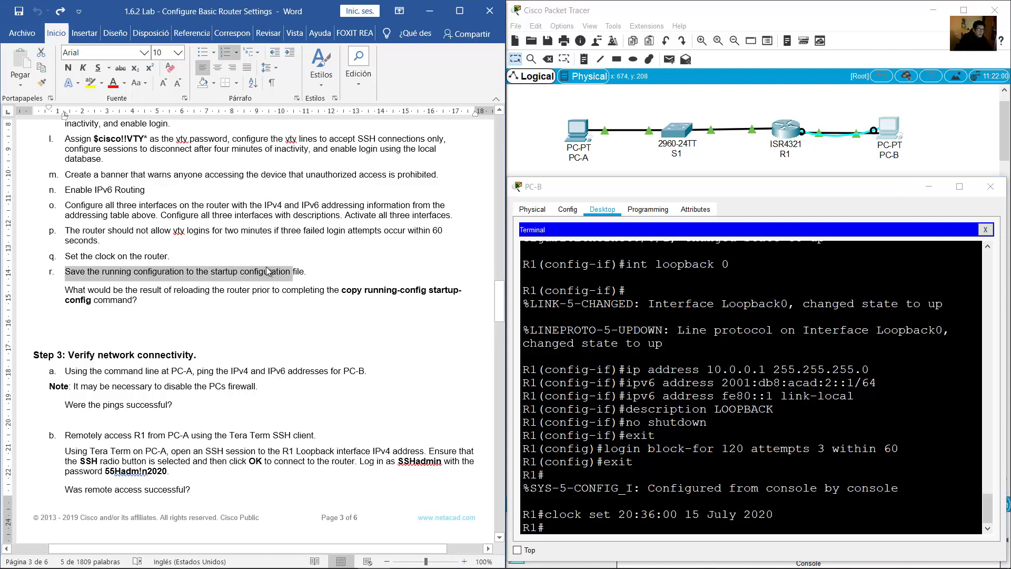
# Run copy running-config startup-config on R1 and accept the default filename.
pyautogui.moveTo(547, 527); pyautogui.dragTo(512, 525)
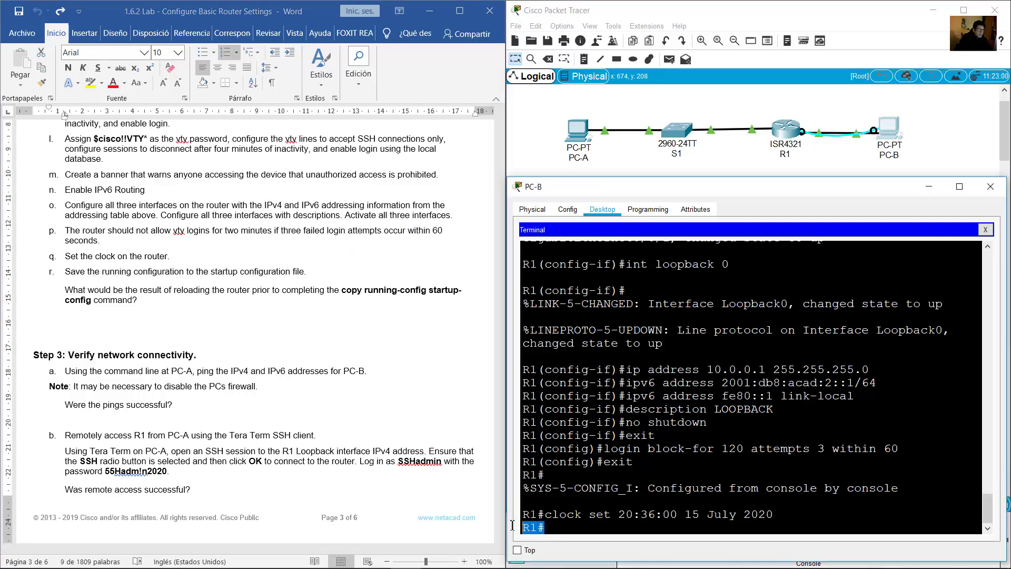
pyautogui.click(555, 528)
pyautogui.write('copy')
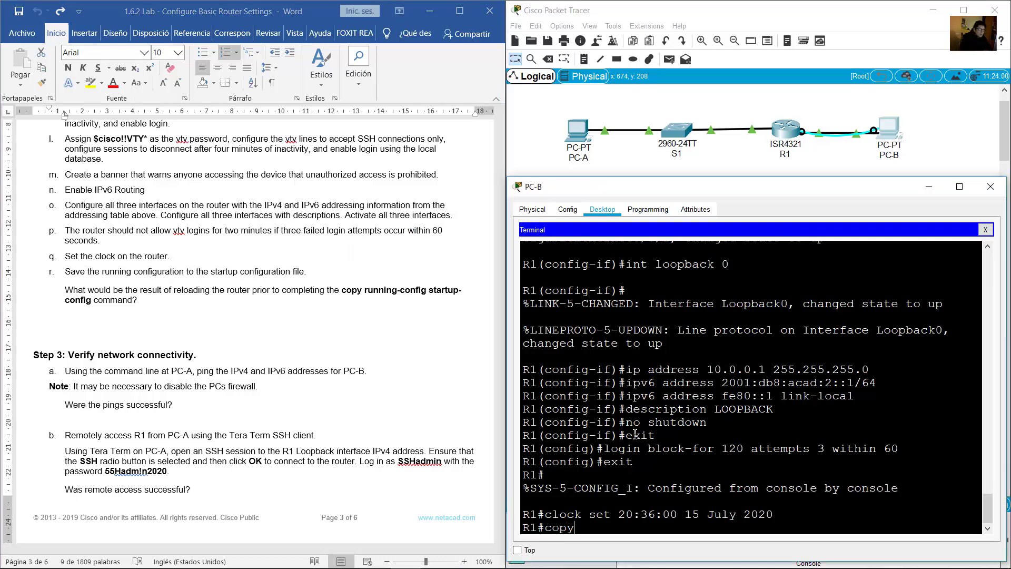
pyautogui.write(' running-config start')
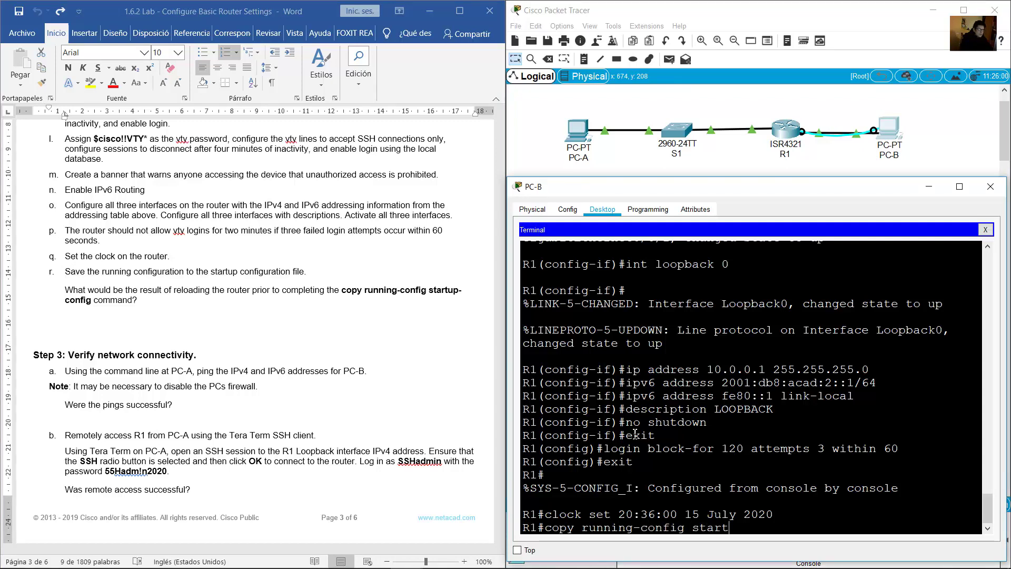
pyautogui.write('up-config')
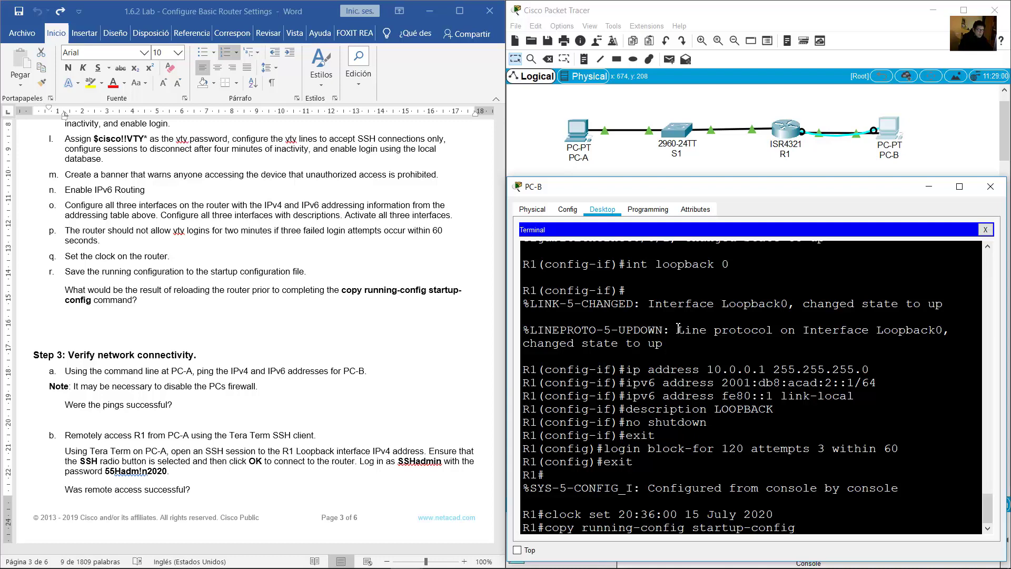
pyautogui.press('Return')
pyautogui.press('Return')
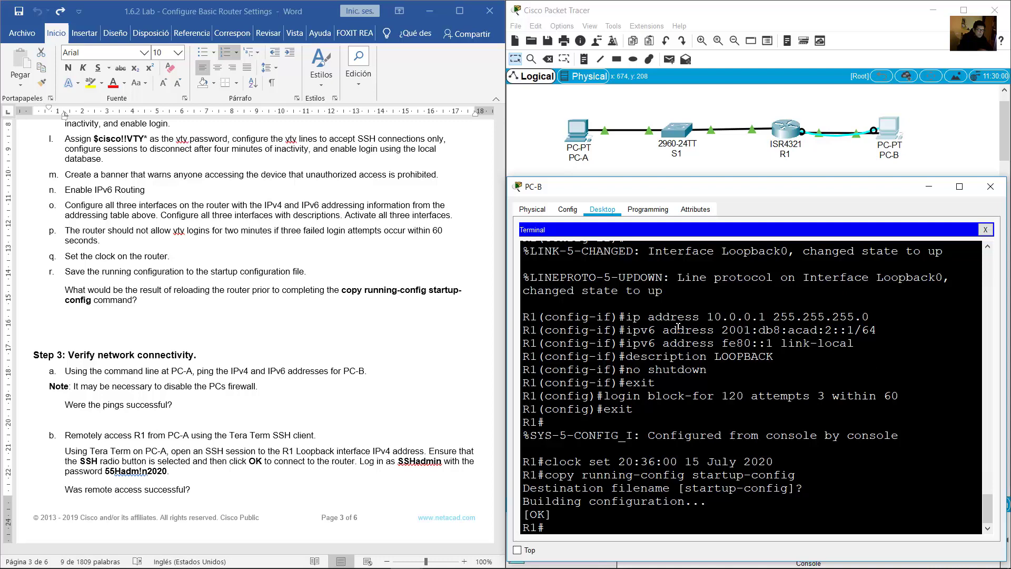
# Read the lab guide's reload question and the Verify network connectivity ping steps.
pyautogui.moveTo(65, 271); pyautogui.dragTo(293, 271)
pyautogui.scroll(-2, 89, 246)
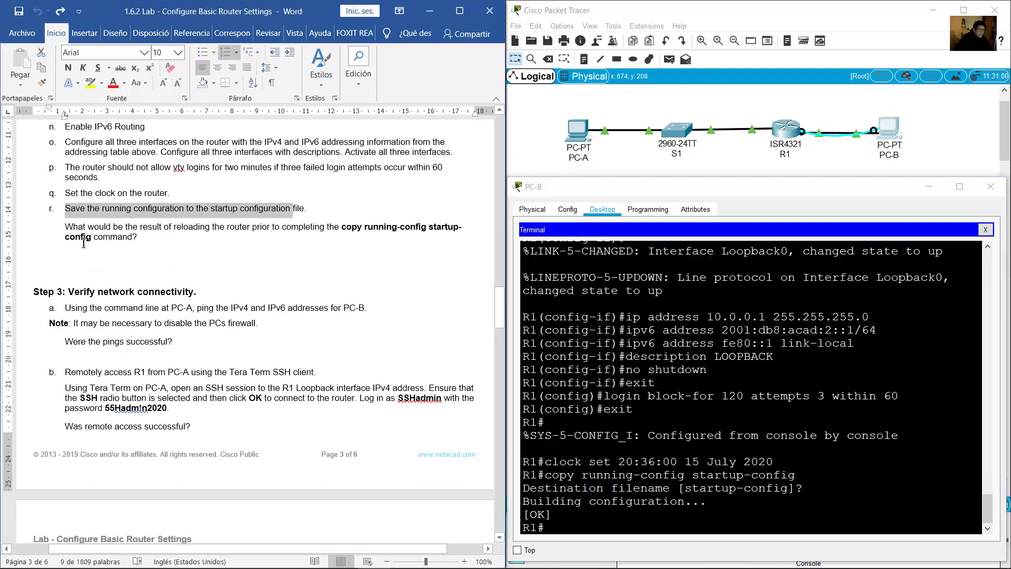
pyautogui.moveTo(65, 226); pyautogui.dragTo(143, 244)
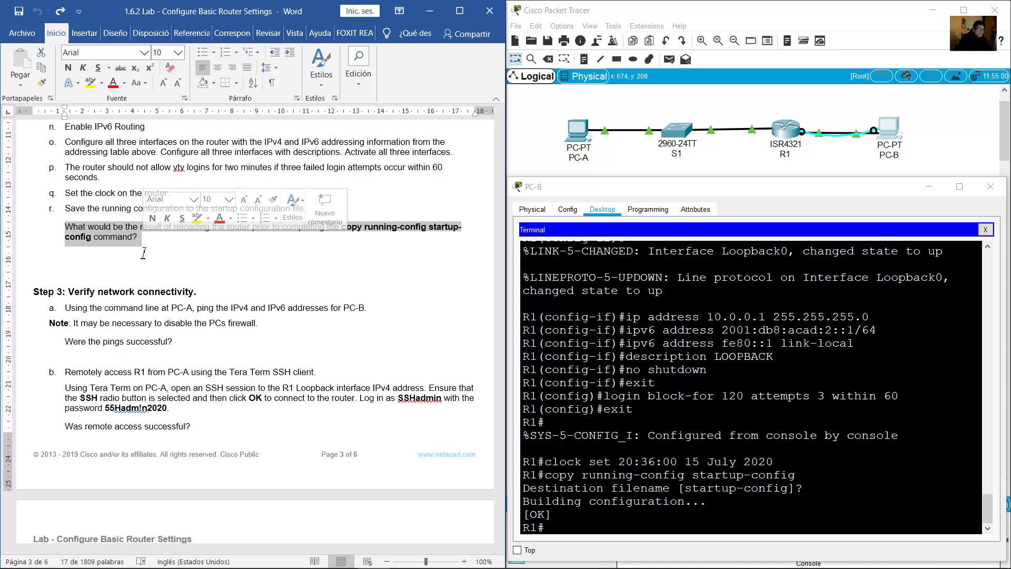
pyautogui.click(143, 254)
pyautogui.scroll(-3, 143, 253)
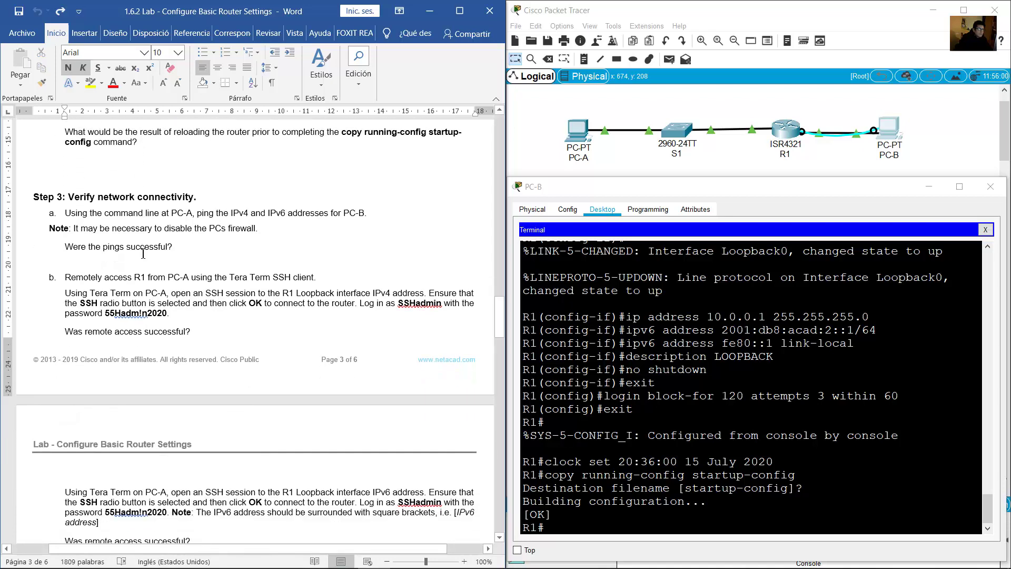
pyautogui.moveTo(69, 199); pyautogui.dragTo(194, 200)
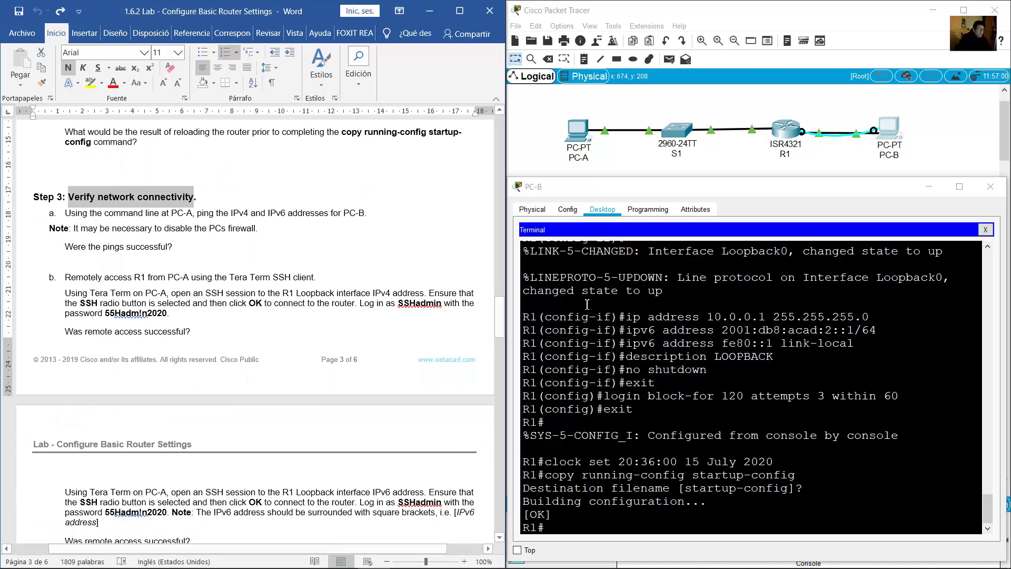
pyautogui.click(86, 246)
pyautogui.moveTo(78, 212); pyautogui.dragTo(367, 212)
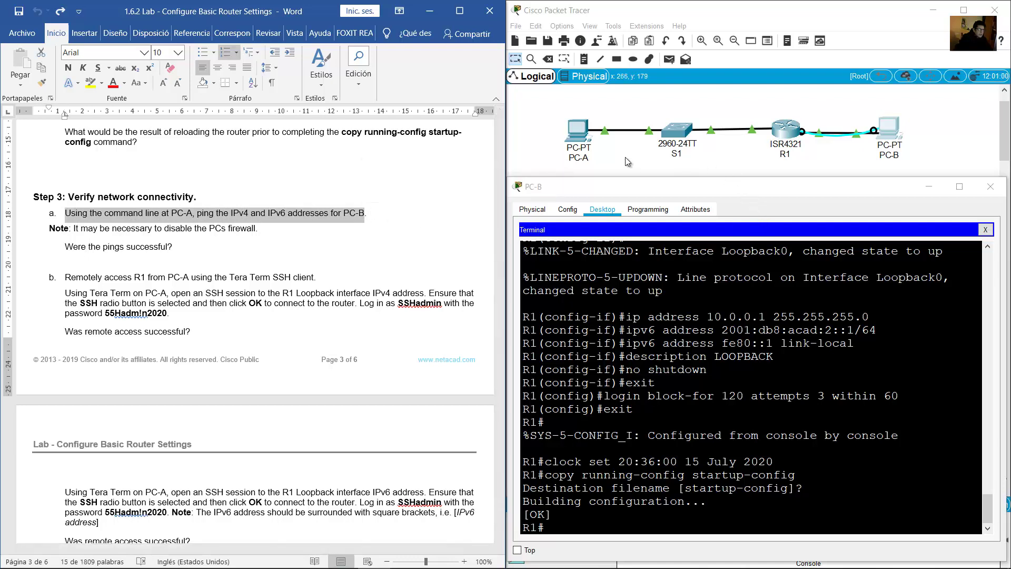
# Open PC-A's Command Prompt and move and enlarge its window clear of the topology.
pyautogui.click(626, 158)
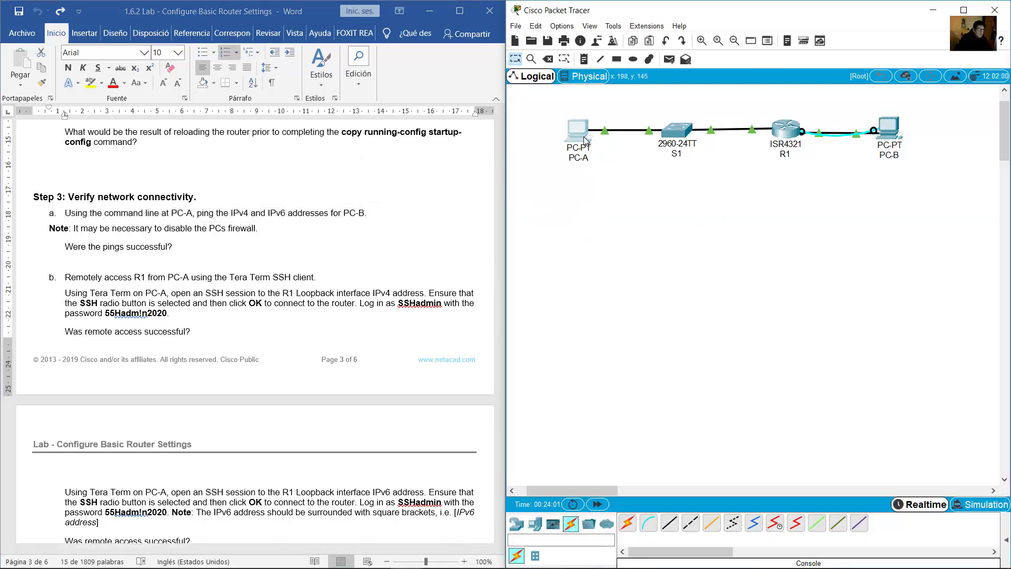
pyautogui.click(586, 140)
pyautogui.click(558, 218)
pyautogui.moveTo(554, 128); pyautogui.dragTo(709, 261)
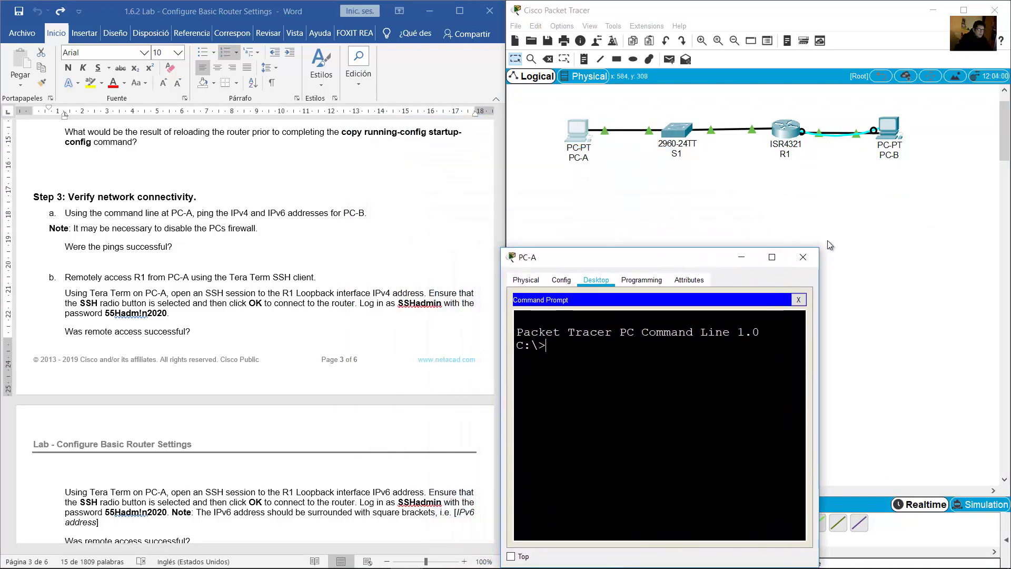
pyautogui.moveTo(819, 247); pyautogui.dragTo(1004, 220)
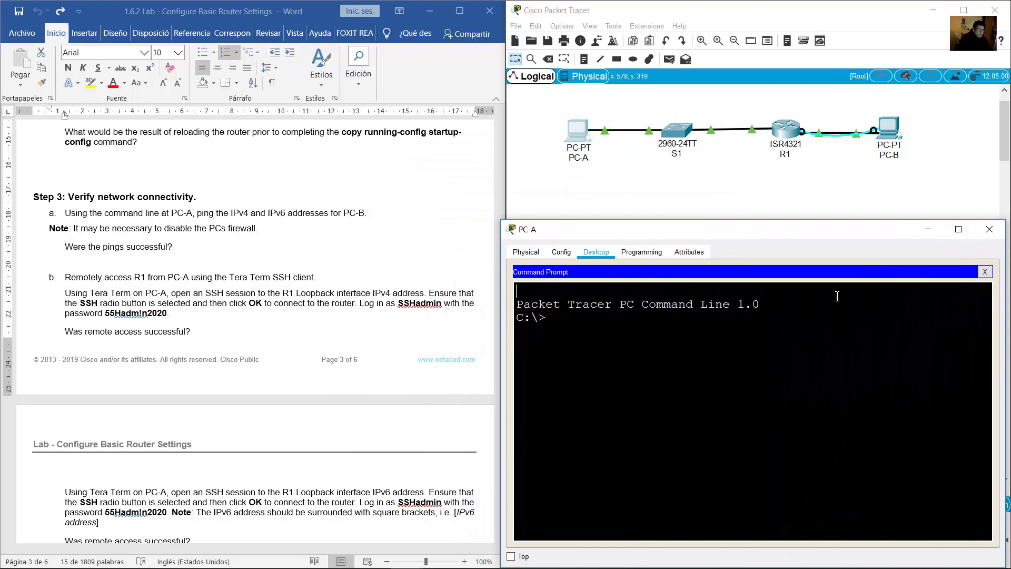
pyautogui.write('ping')
# Check PC-B's window, then find PC-B's IPv4 address in the addressing table.
pyautogui.click(894, 125)
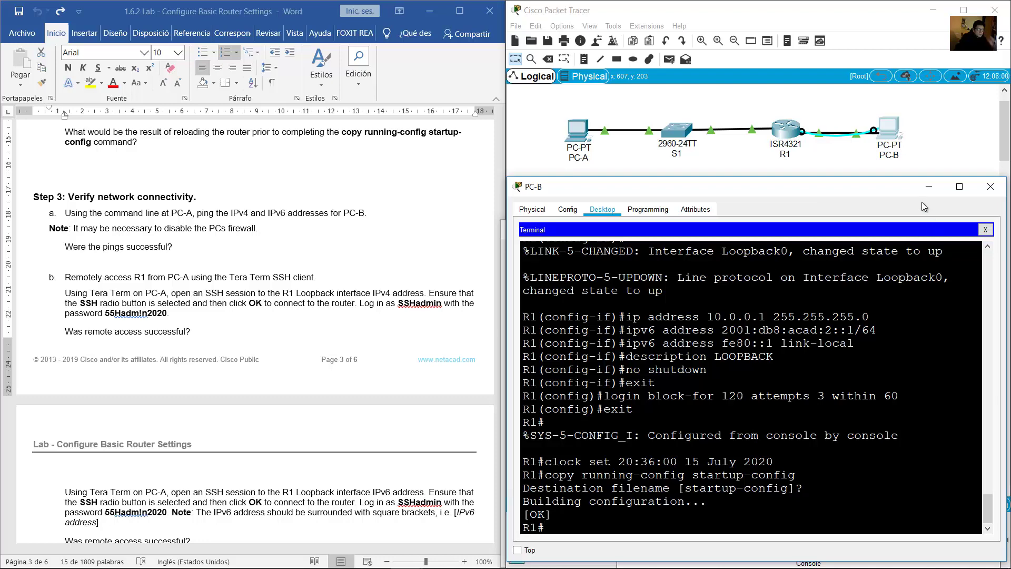
pyautogui.click(929, 187)
pyautogui.moveTo(65, 213); pyautogui.dragTo(364, 213)
pyautogui.moveTo(501, 325); pyautogui.dragTo(477, 127)
pyautogui.scroll(-7, 274, 380)
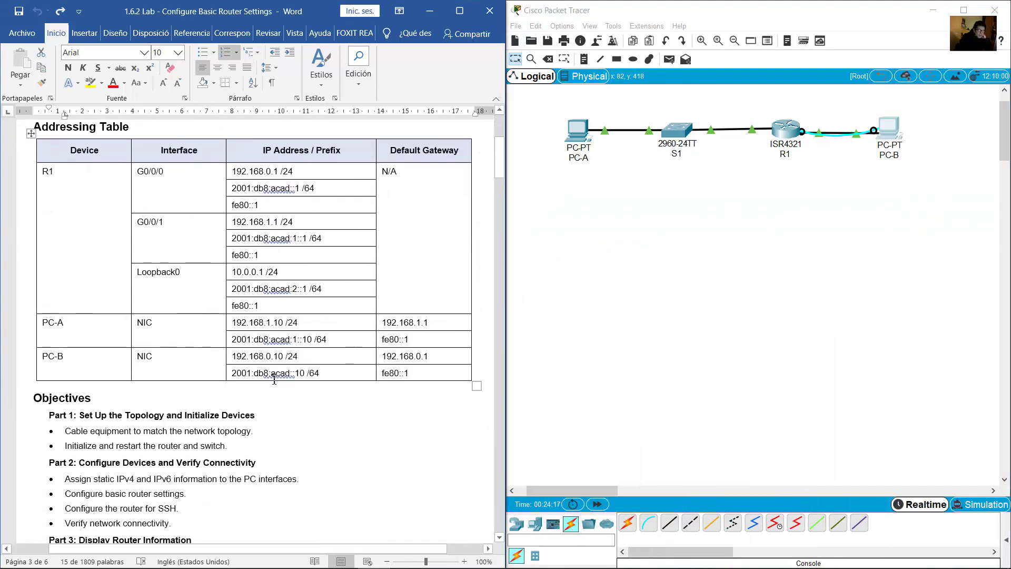
pyautogui.moveTo(232, 357); pyautogui.dragTo(290, 359)
# Ping PC-B at 192.168.0.10 from PC-A, getting 3 of 4 replies.
pyautogui.click(631, 386)
pyautogui.write('ping 192.168.0.10')
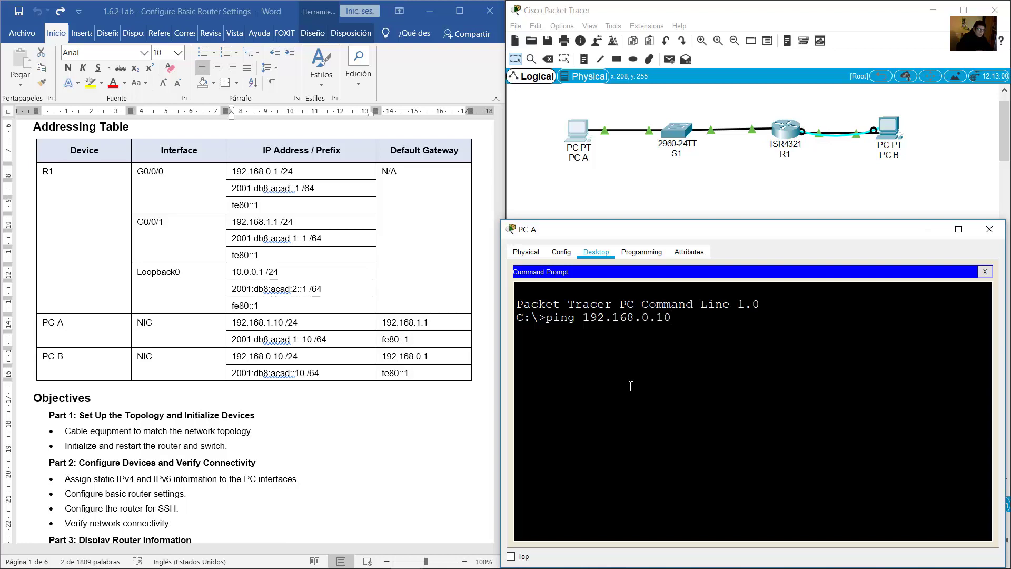
pyautogui.press('Return')
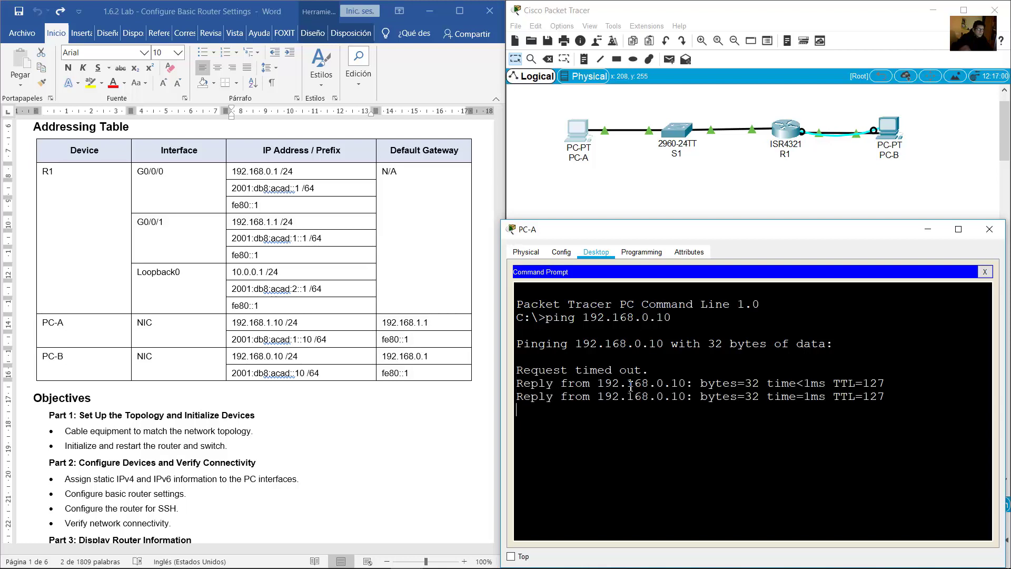
# Ping PC-B's IPv6 address 2001:db8:acad::10 from PC-A, getting 4 of 4 replies.
pyautogui.doubleClick(258, 356)
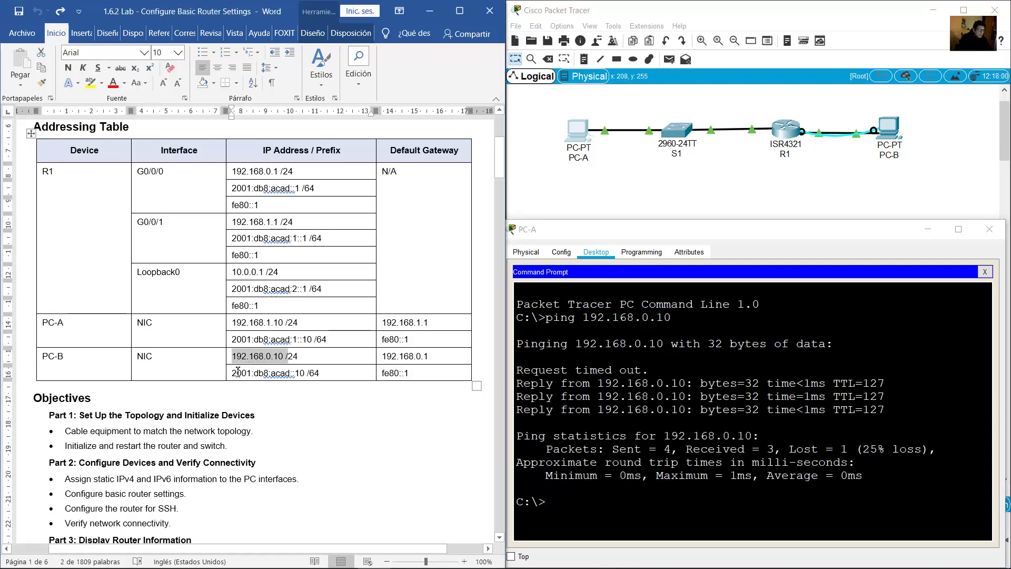
pyautogui.moveTo(241, 375); pyautogui.dragTo(329, 373)
pyautogui.click(769, 448)
pyautogui.write('p')
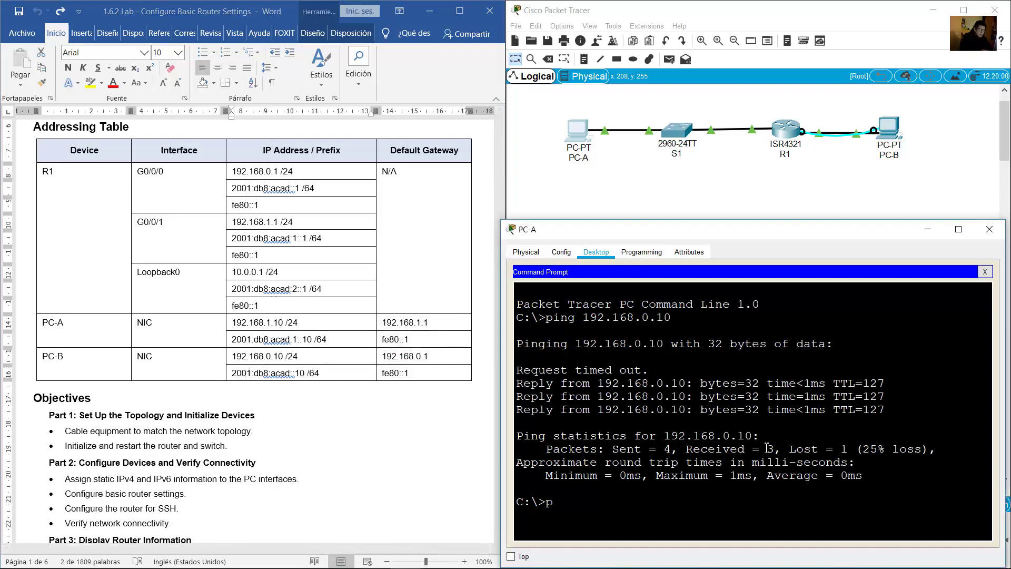
pyautogui.write('ing 2001:db8:acad::10')
pyautogui.press('Return')
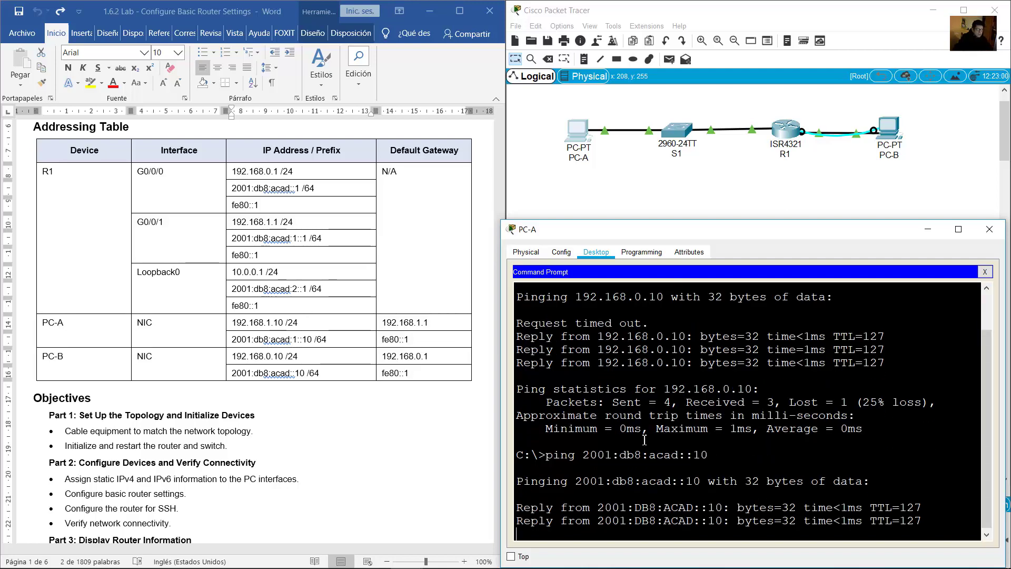
pyautogui.moveTo(498, 163); pyautogui.dragTo(498, 337)
pyautogui.moveTo(65, 186); pyautogui.dragTo(174, 187)
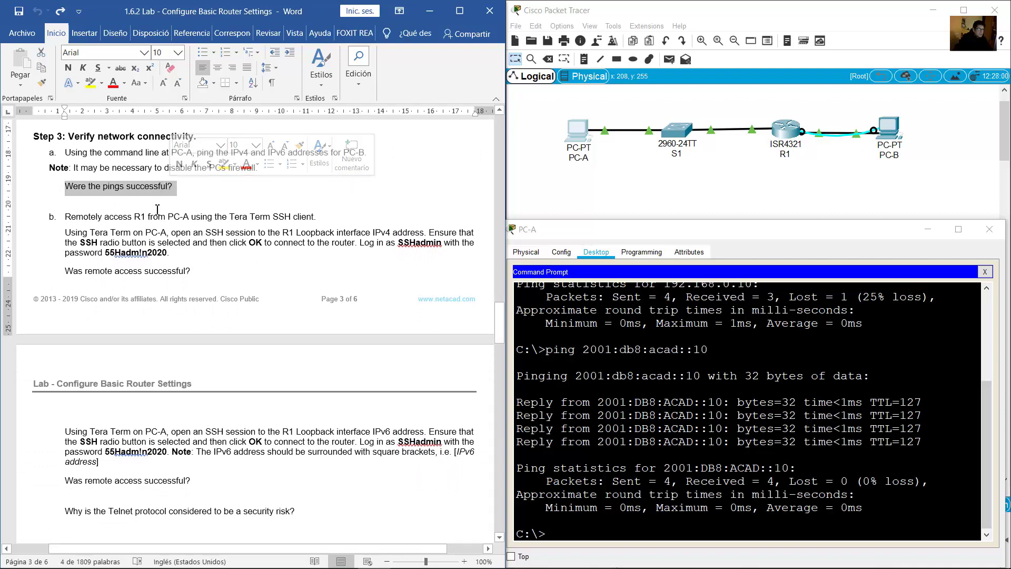
pyautogui.scroll(-2, 109, 176)
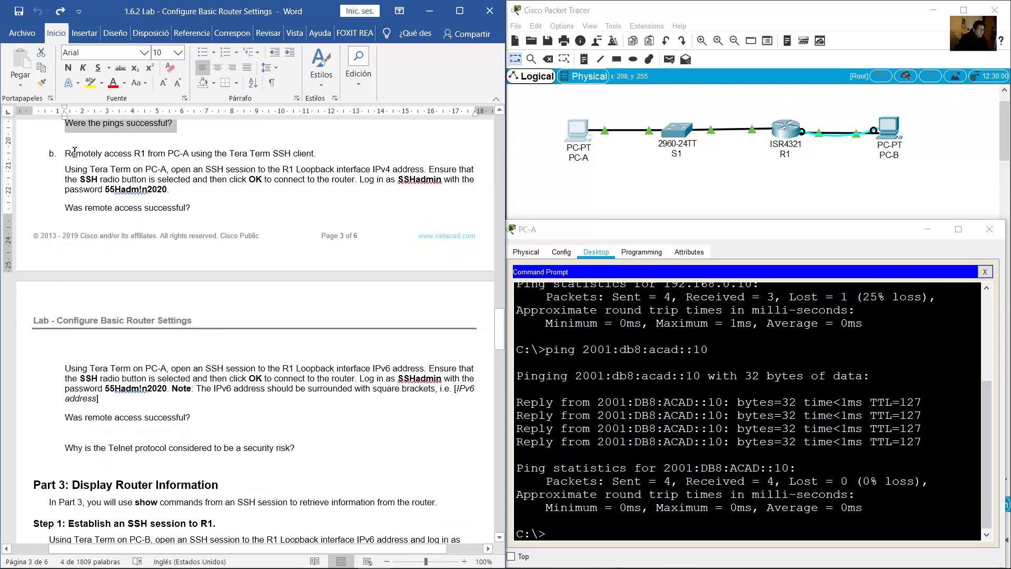
pyautogui.moveTo(74, 151); pyautogui.dragTo(324, 152)
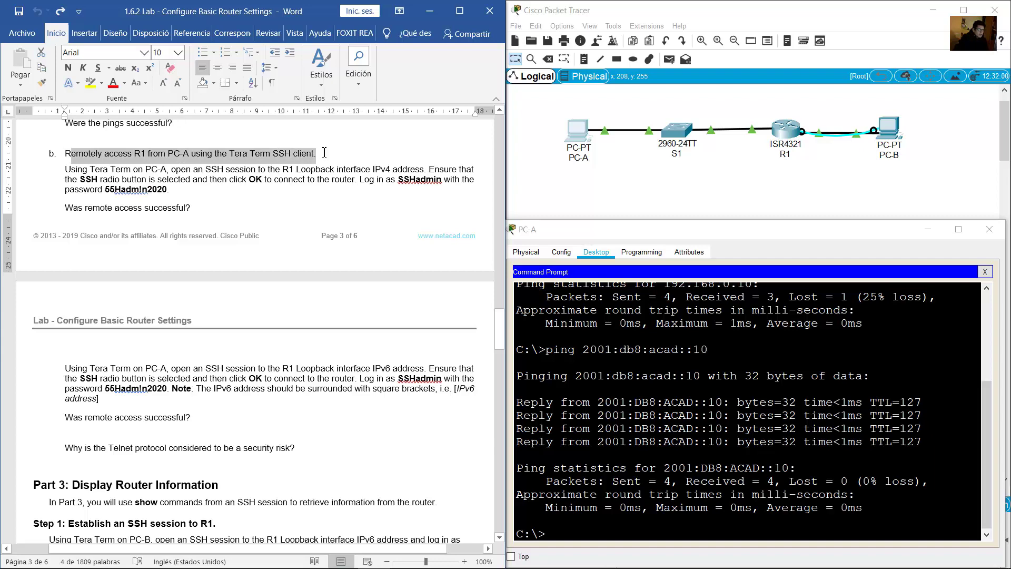
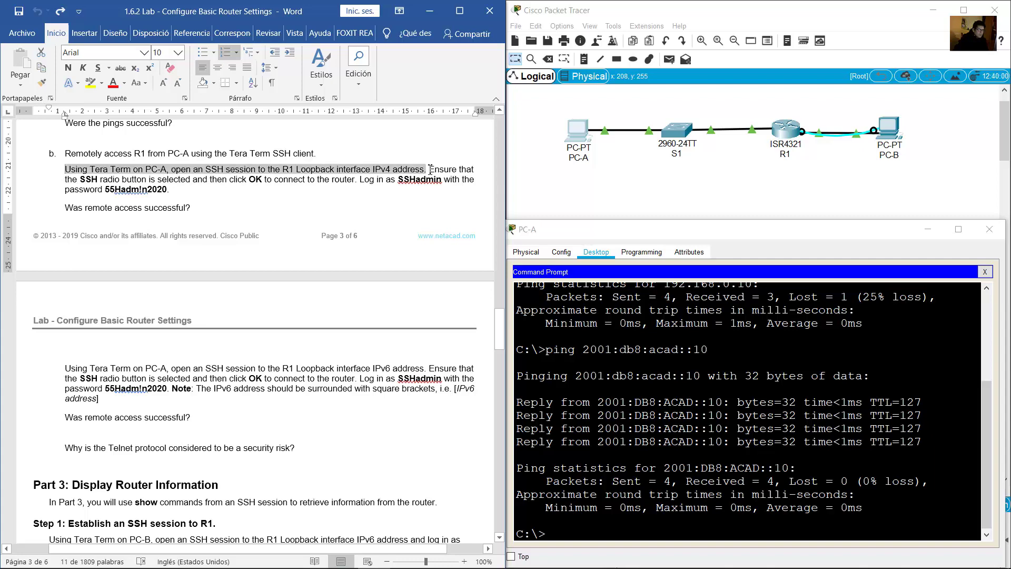
pyautogui.click(368, 201)
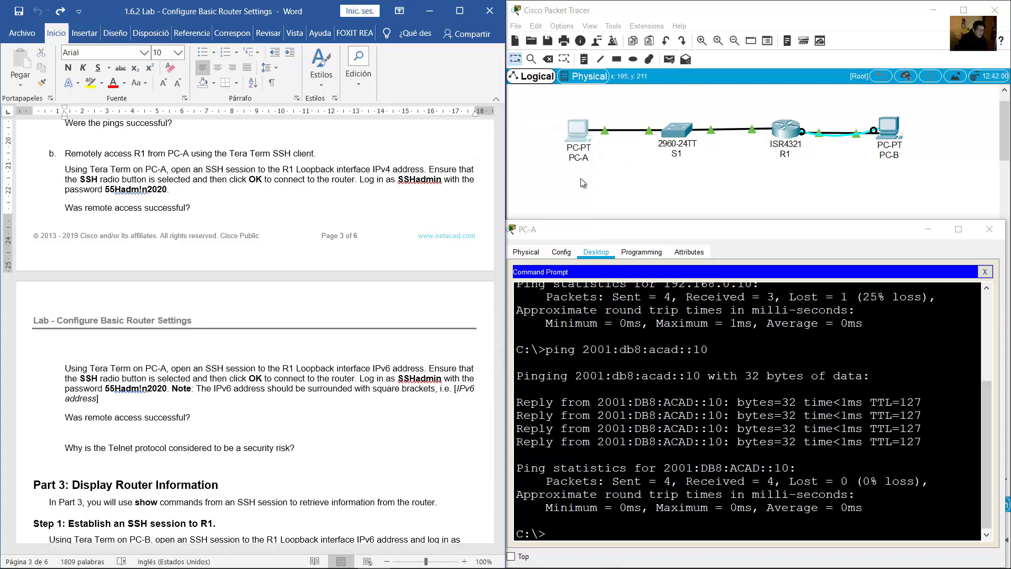
pyautogui.click(538, 113)
pyautogui.click(579, 131)
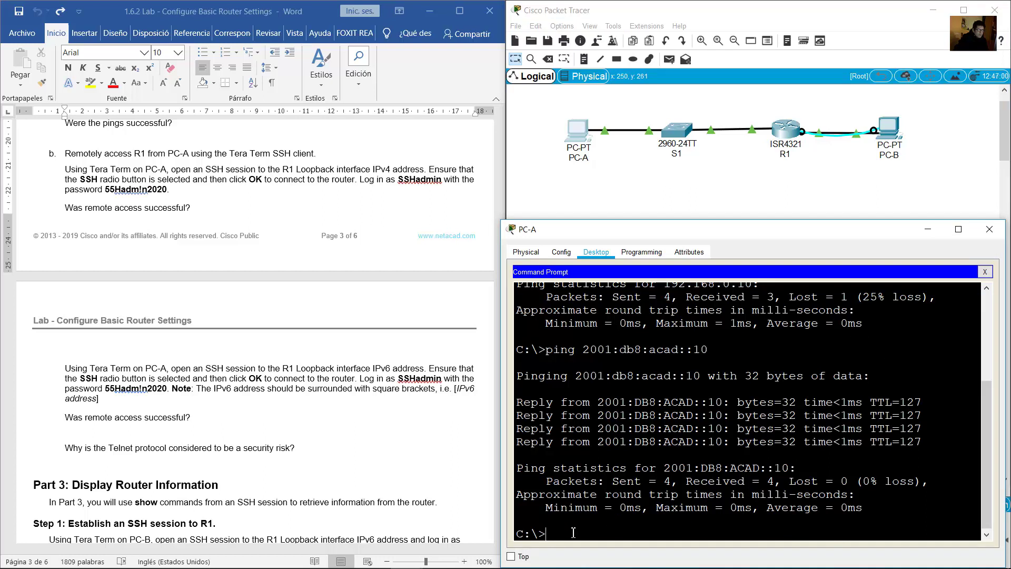
# Close PC-A's Command Prompt and open its Telnet / SSH Client, keeping the SSH connection type.
pyautogui.click(986, 272)
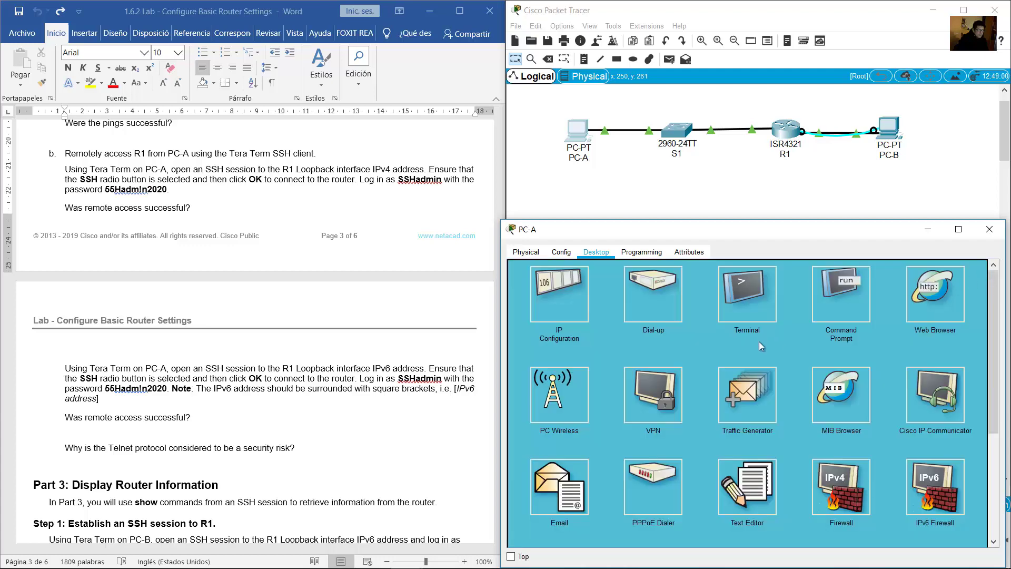
pyautogui.scroll(-3, 730, 439)
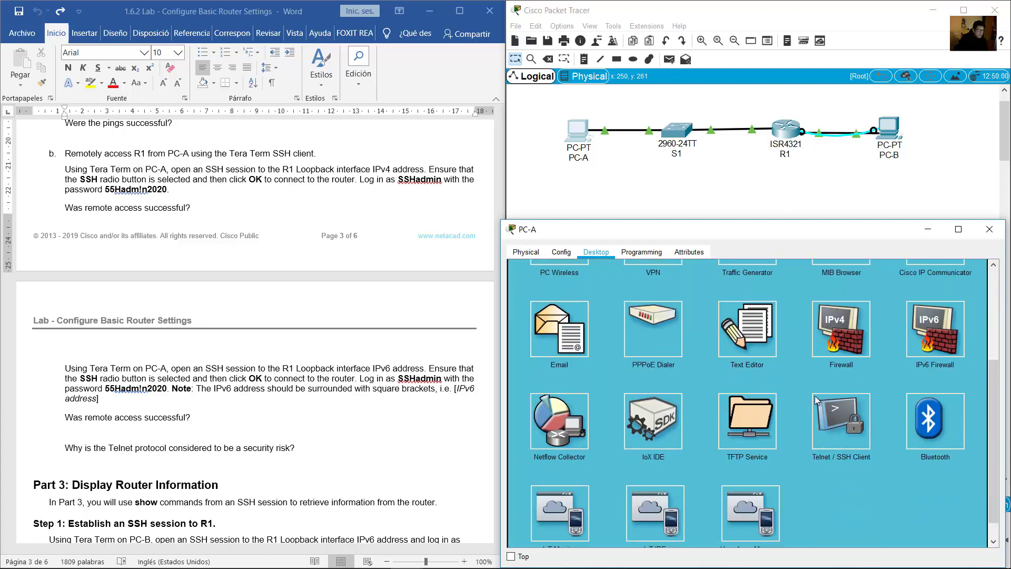
pyautogui.click(839, 412)
pyautogui.click(648, 304)
pyautogui.click(635, 319)
pyautogui.click(623, 308)
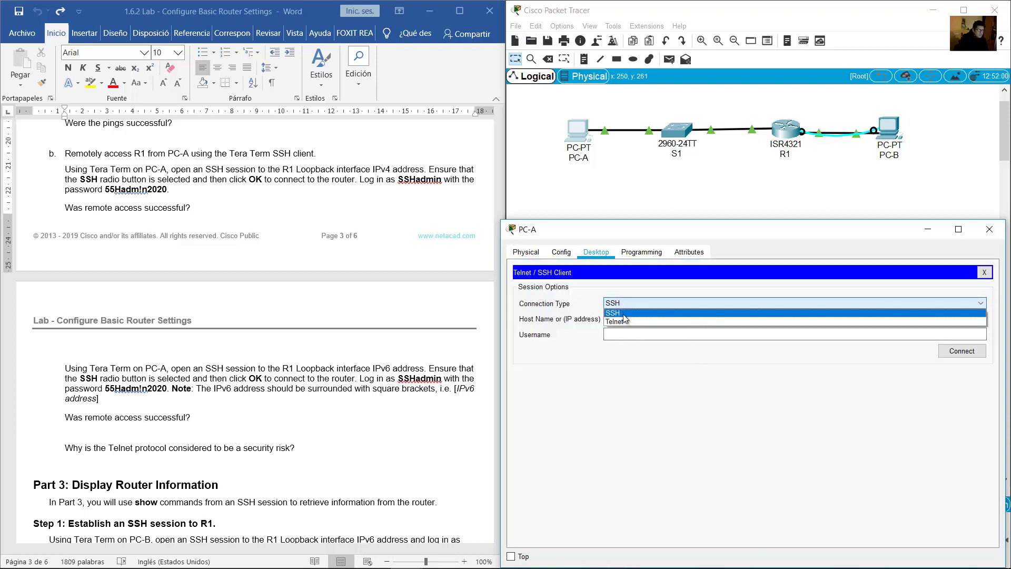
pyautogui.click(620, 318)
pyautogui.click(619, 318)
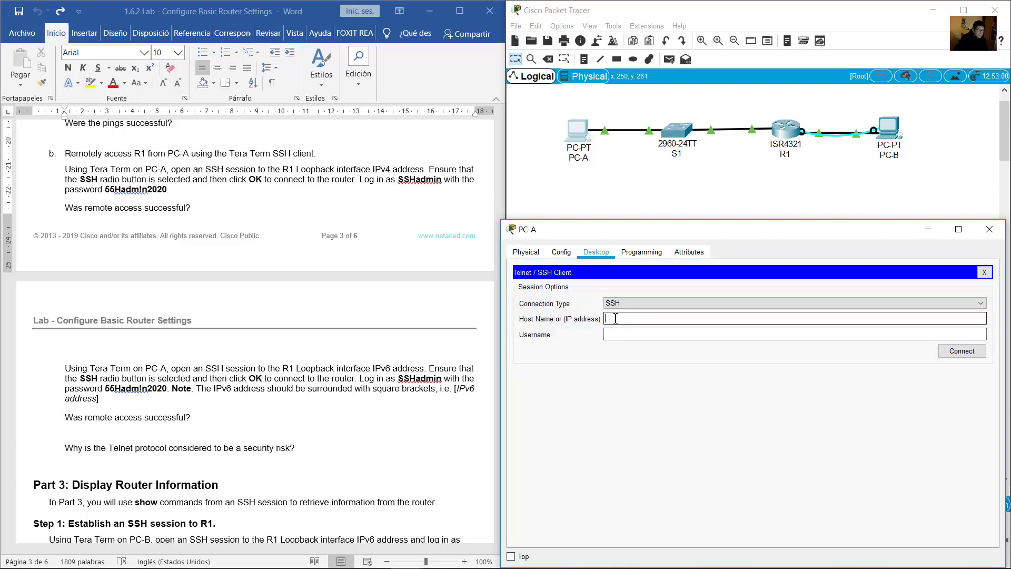
# Look up R1's loopback IPv4 address 10.0.0.1 in the Word lab and enter it as the host.
pyautogui.click(365, 205)
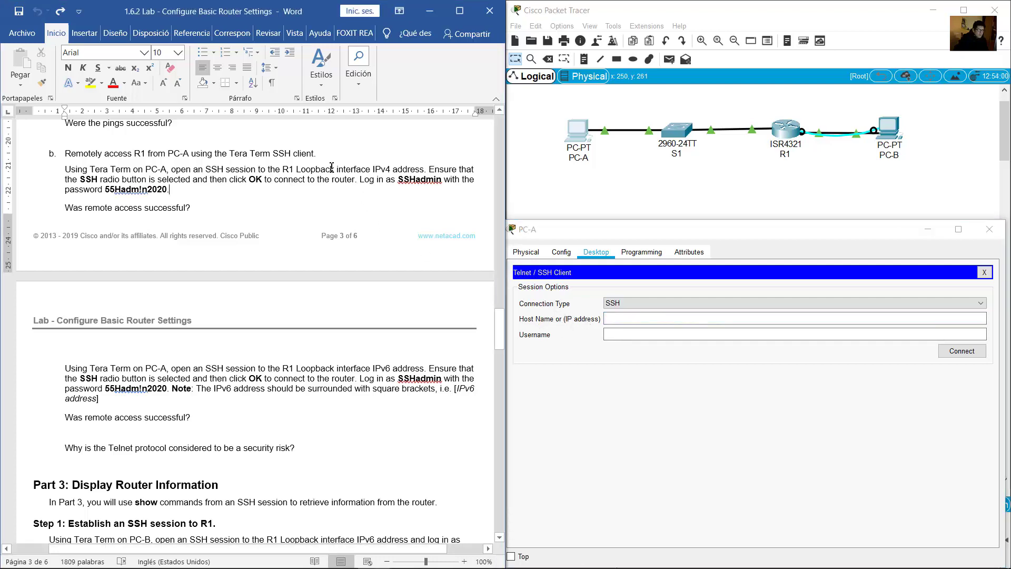
pyautogui.moveTo(307, 169); pyautogui.dragTo(393, 169)
pyautogui.moveTo(501, 316); pyautogui.dragTo(499, 153)
pyautogui.scroll(-2, 244, 436)
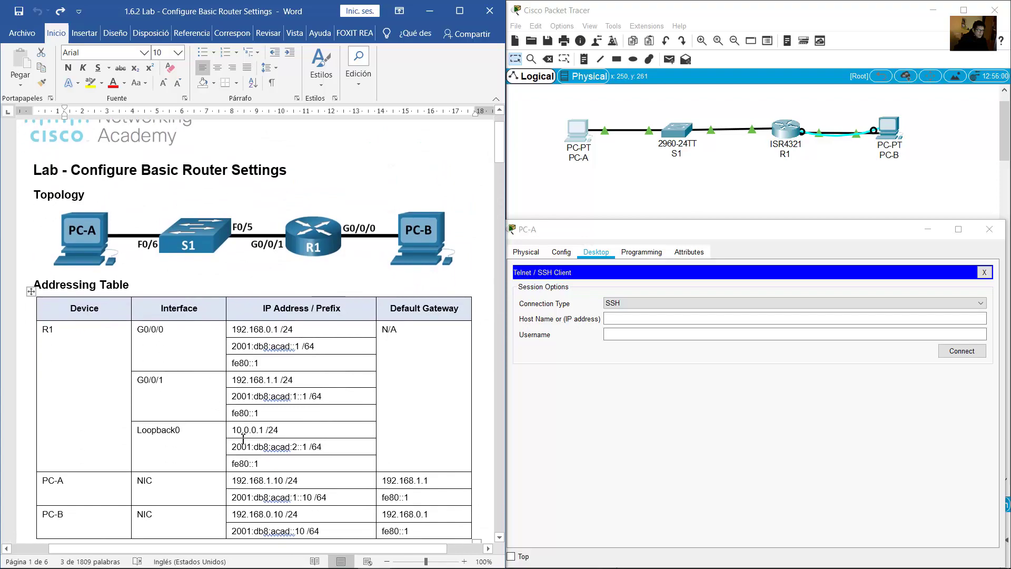
pyautogui.moveTo(235, 430); pyautogui.dragTo(265, 429)
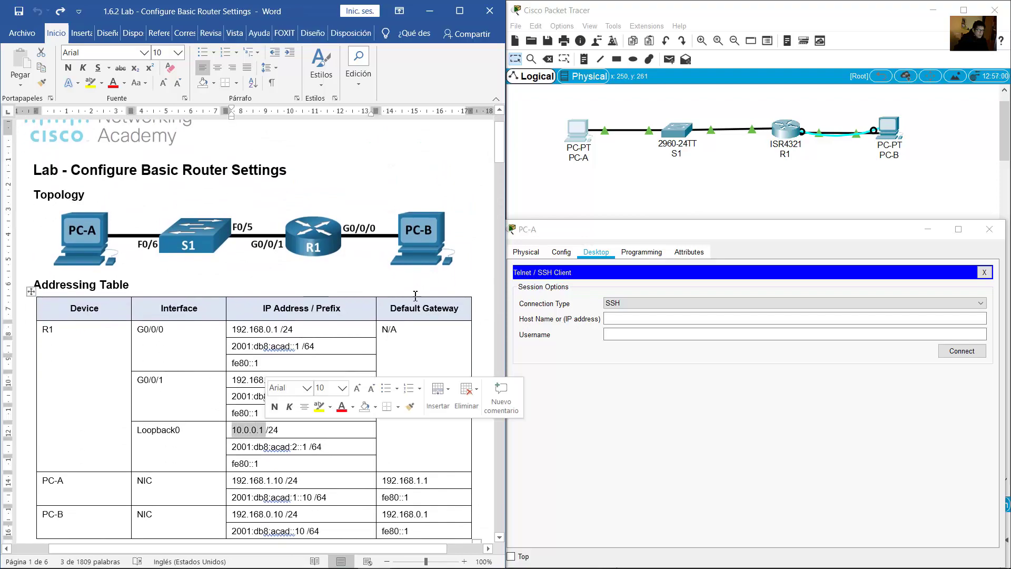
pyautogui.moveTo(498, 175); pyautogui.dragTo(510, 336)
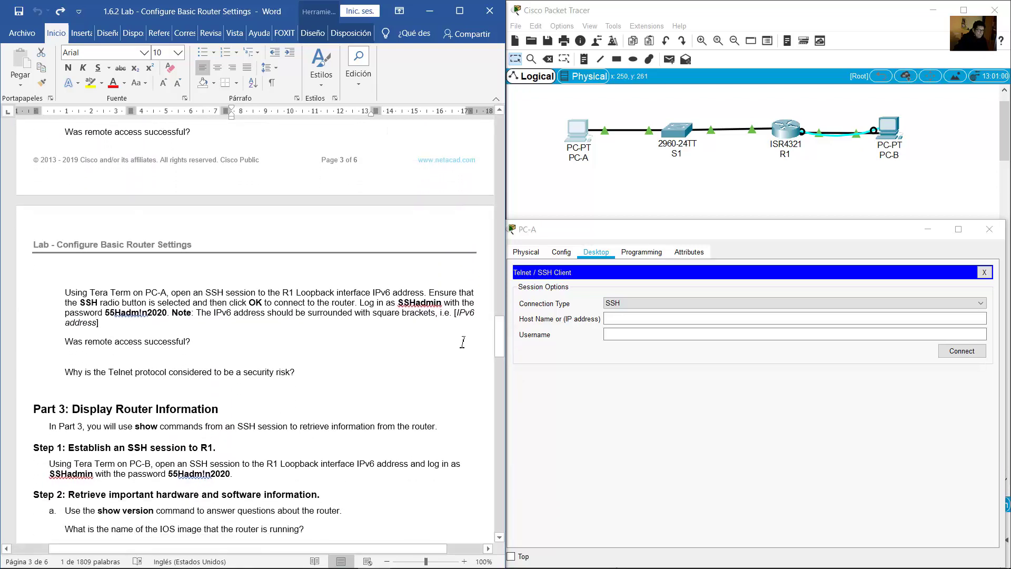
pyautogui.scroll(2, 462, 343)
pyautogui.moveTo(355, 188); pyautogui.dragTo(423, 190)
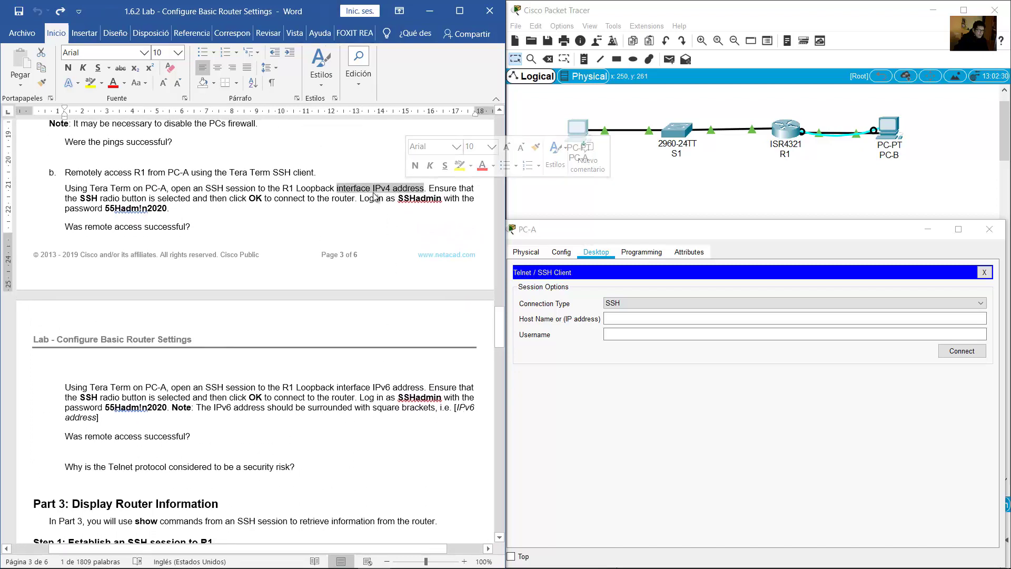
pyautogui.click(674, 322)
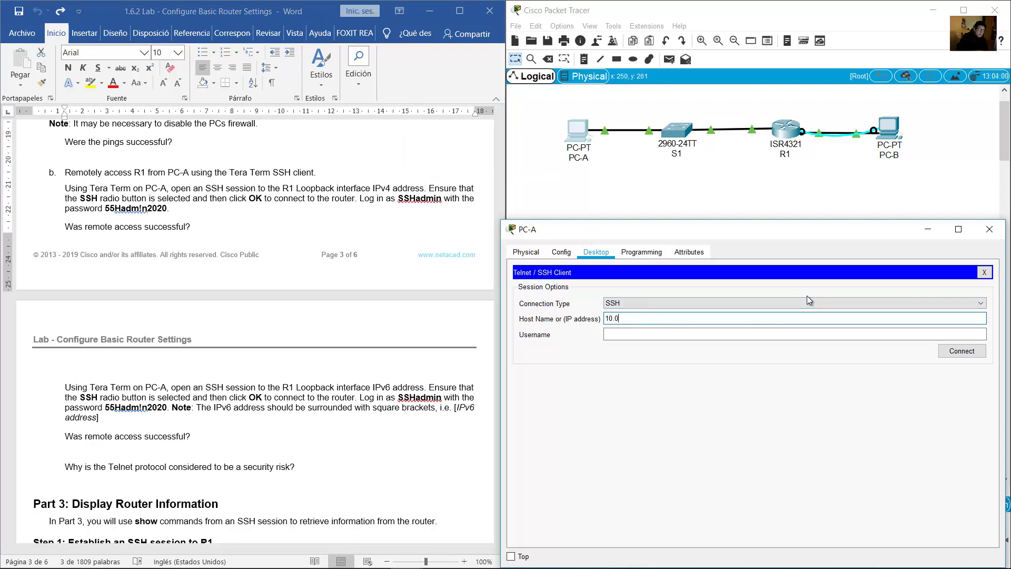
# Enter the lab's admin username from the Word lab and connect to R1 over SSH.
pyautogui.click(329, 204)
pyautogui.moveTo(399, 199); pyautogui.dragTo(443, 199)
pyautogui.click(763, 321)
pyautogui.press('Tab')
pyautogui.write('SSHadmin')
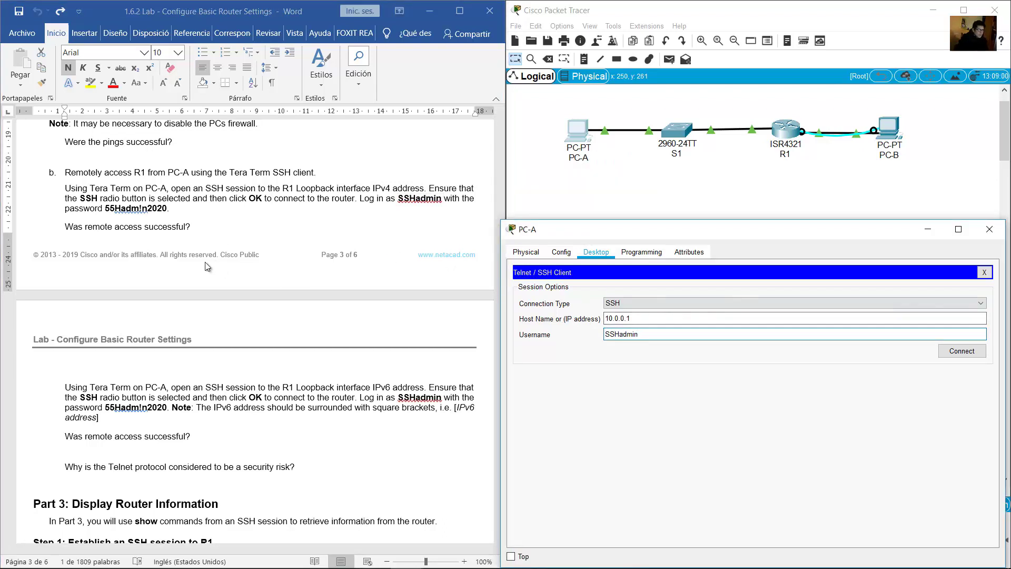
pyautogui.click(958, 349)
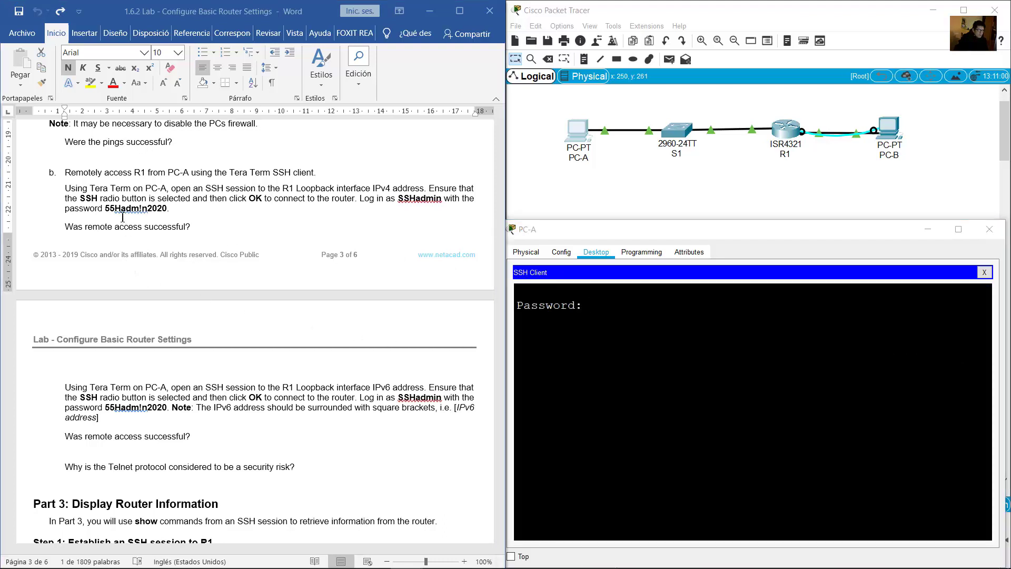
# Enter the login password from the lab until R1's R1> prompt appears.
pyautogui.moveTo(106, 208); pyautogui.dragTo(173, 209)
pyautogui.click(624, 311)
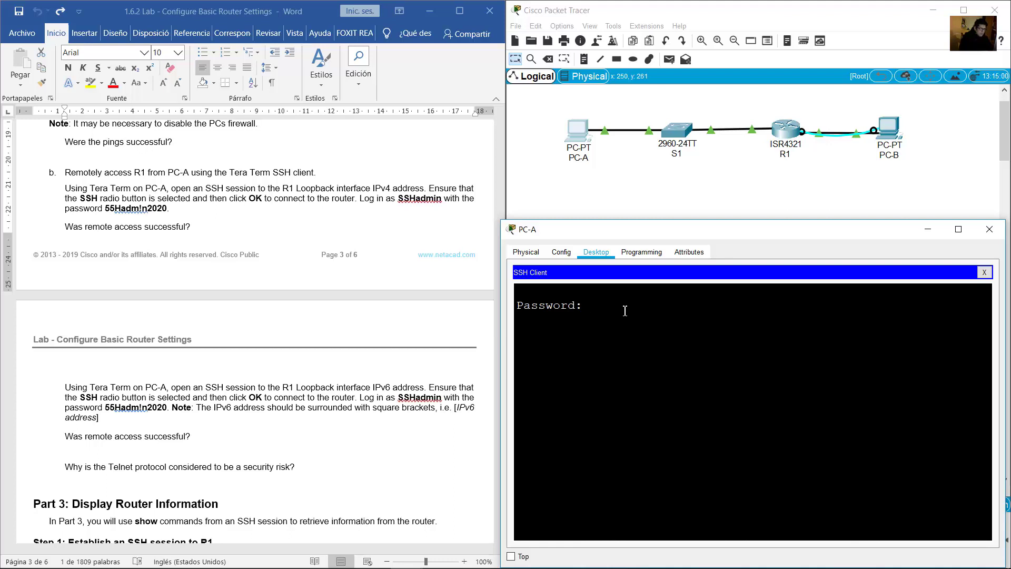
pyautogui.press('Return')
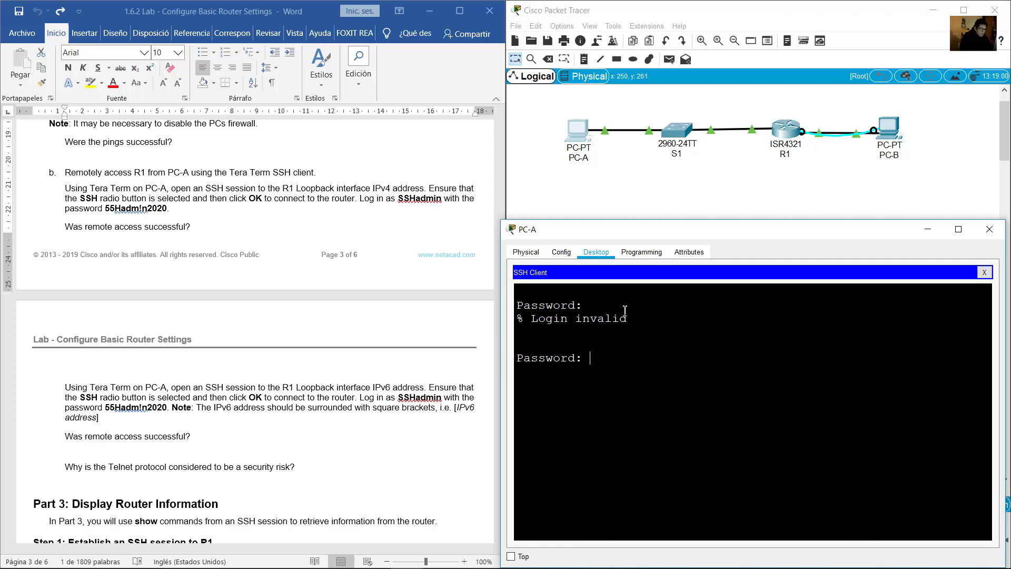
pyautogui.press('Return')
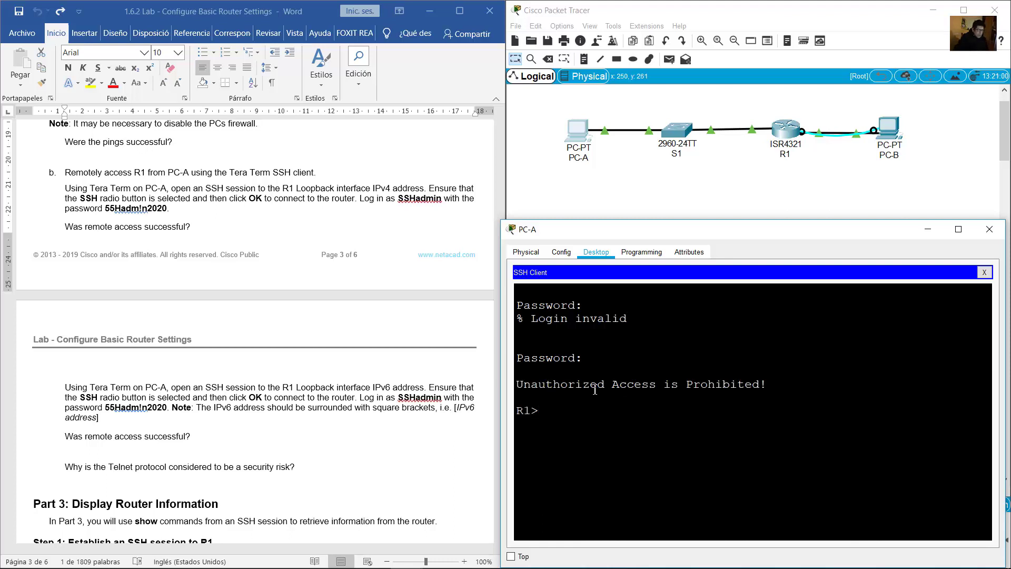
pyautogui.moveTo(547, 388); pyautogui.dragTo(517, 370)
pyautogui.moveTo(545, 411); pyautogui.dragTo(517, 414)
# Read the lab's IPv6 SSH instruction, then end the R1 session with exit.
pyautogui.moveTo(65, 227); pyautogui.dragTo(189, 230)
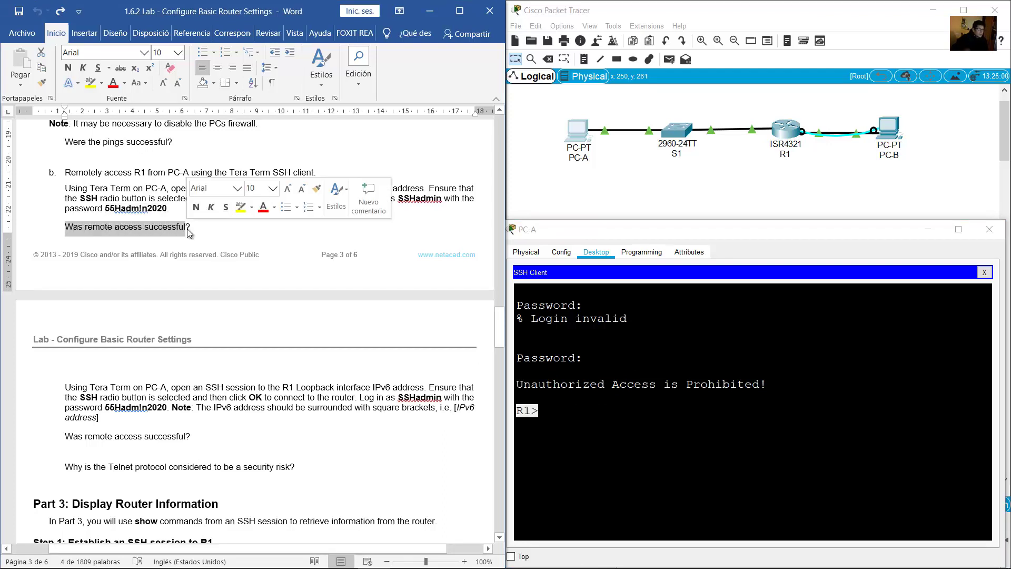
pyautogui.scroll(-3, 235, 313)
pyautogui.scroll(-1, 235, 312)
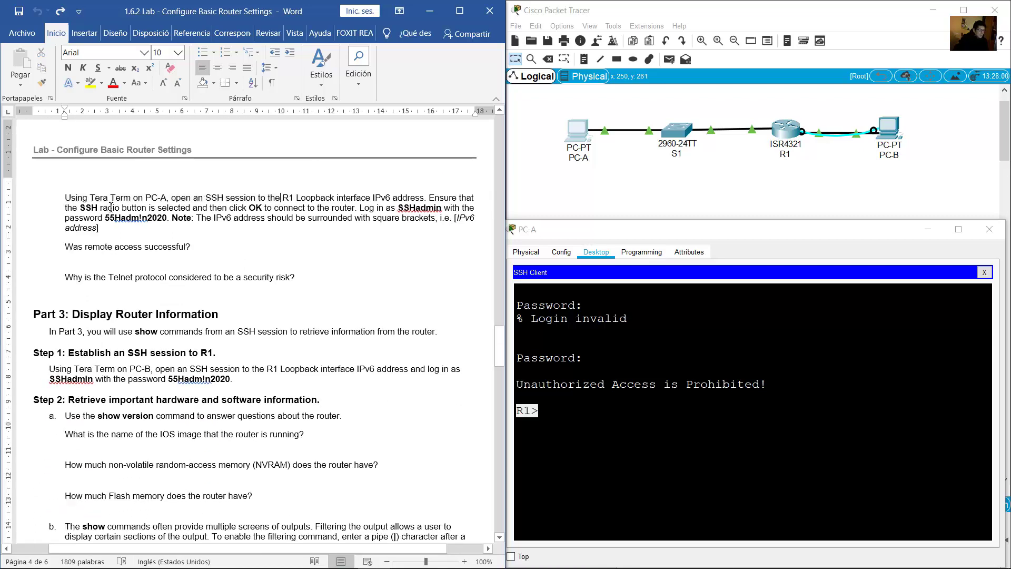
pyautogui.moveTo(66, 200); pyautogui.dragTo(424, 201)
pyautogui.click(615, 411)
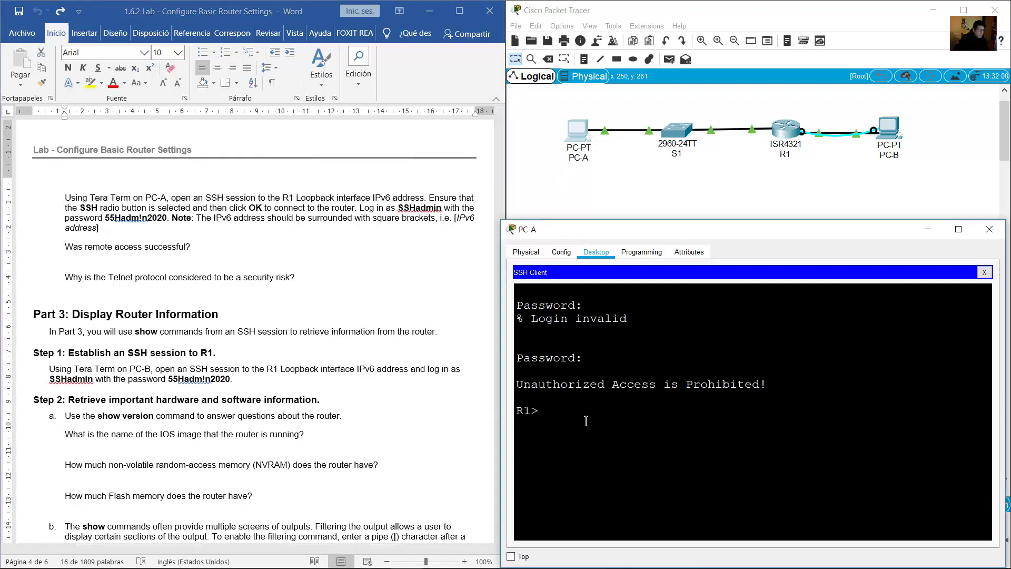
pyautogui.write('exit')
pyautogui.press('Return')
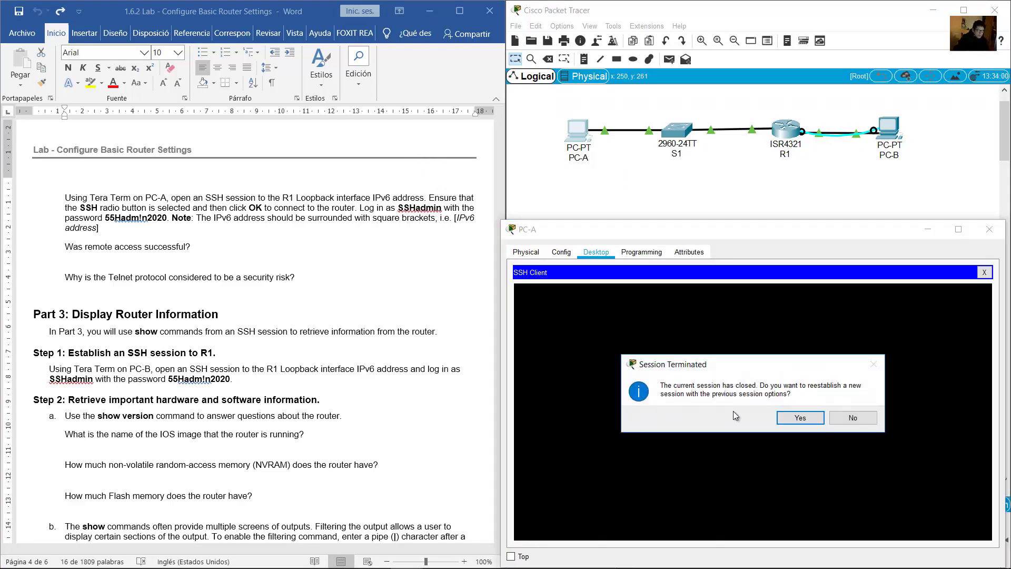
# Decline reconnecting and set the SSH host to R1's IPv6 loopback 2001:db8:acad:2::1.
pyautogui.click(838, 417)
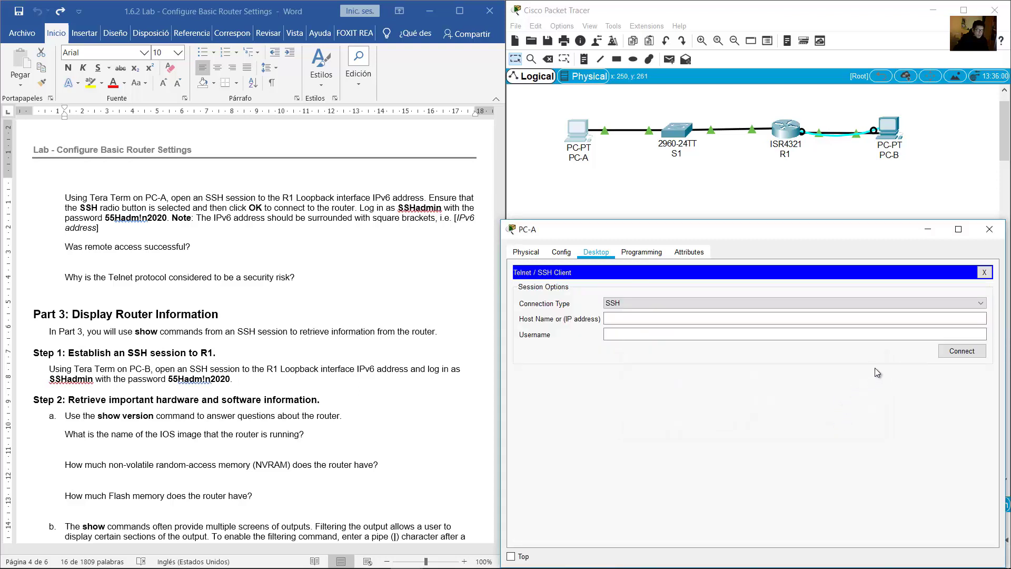
pyautogui.click(633, 304)
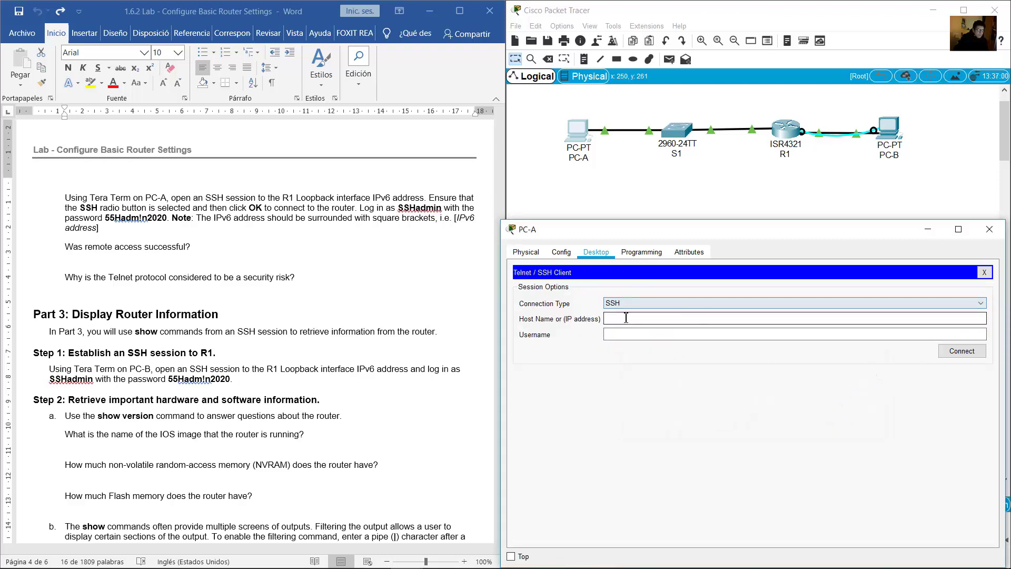
pyautogui.click(630, 309)
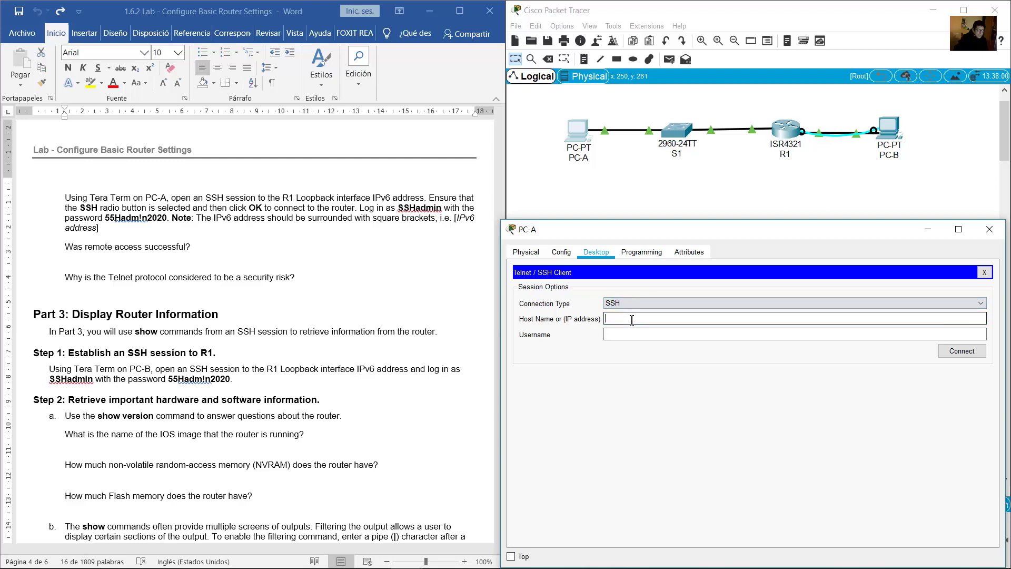
pyautogui.click(487, 342)
pyautogui.moveTo(499, 352); pyautogui.dragTo(499, 127)
pyautogui.scroll(-2, 229, 352)
pyautogui.moveTo(240, 333); pyautogui.dragTo(308, 331)
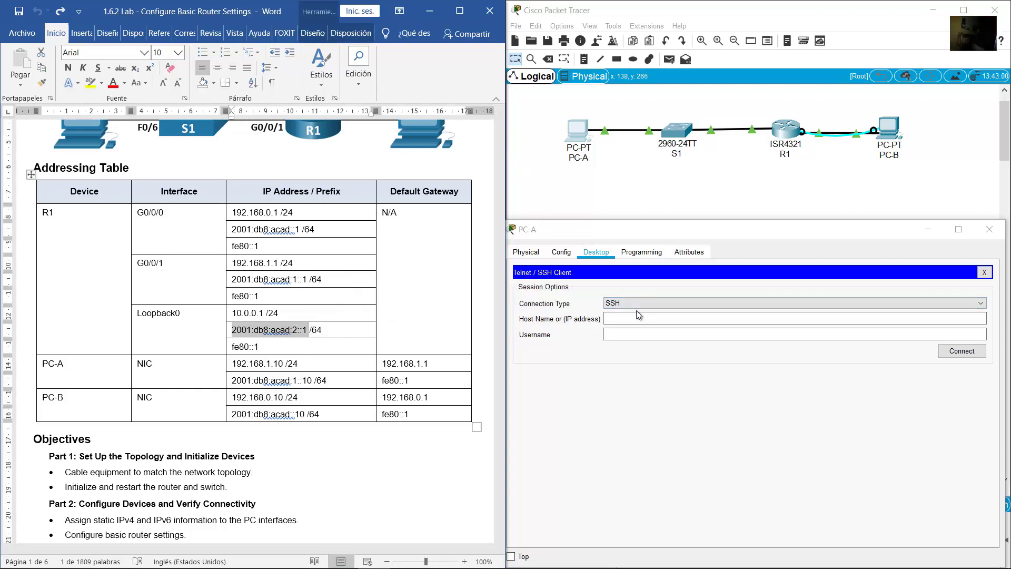
pyautogui.click(639, 319)
pyautogui.write('2001:db8')
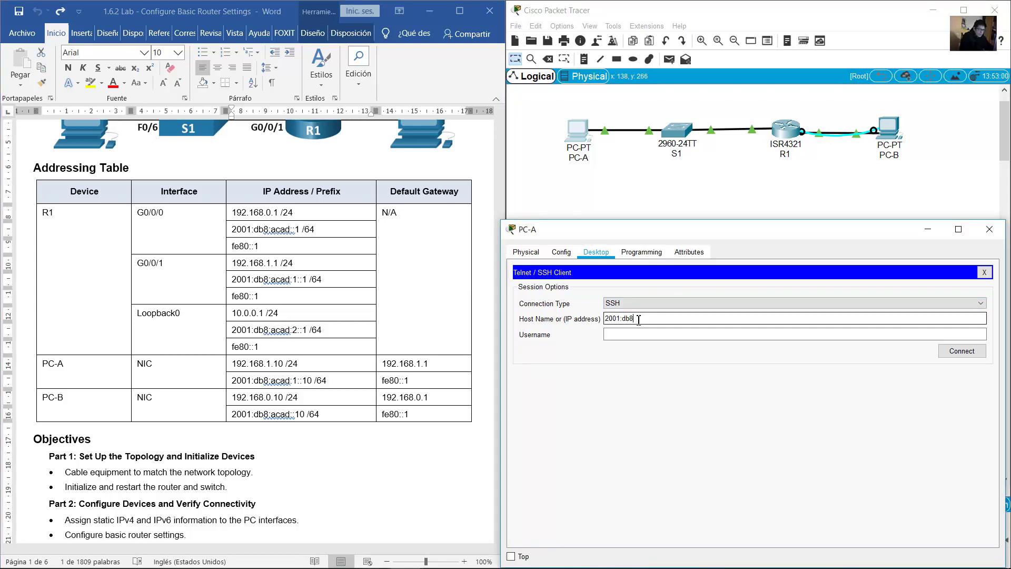
pyautogui.write(':acad:2::1')
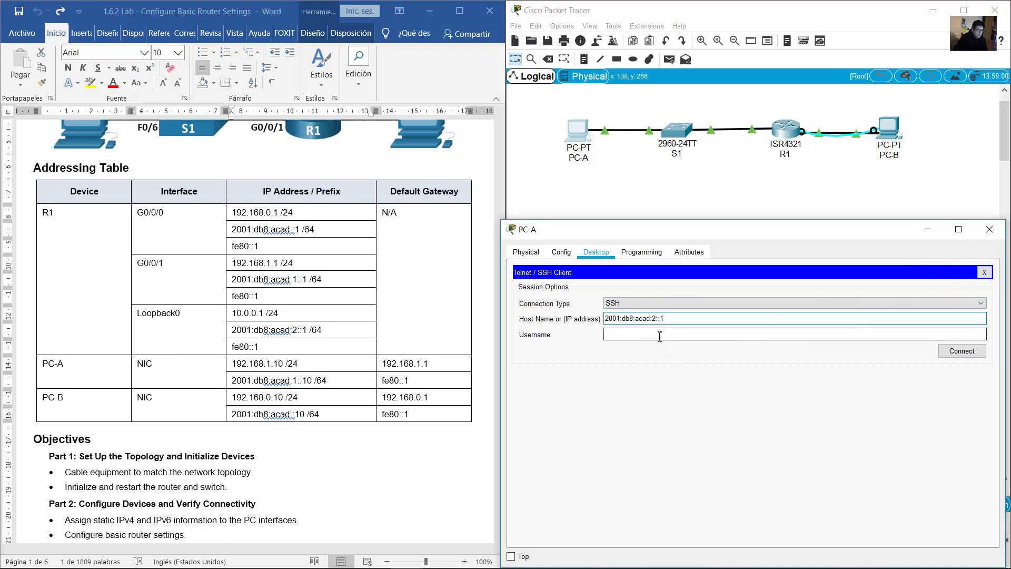
# Fill in the admin username from the lab text in the Username field.
pyautogui.moveTo(500, 153); pyautogui.dragTo(483, 327)
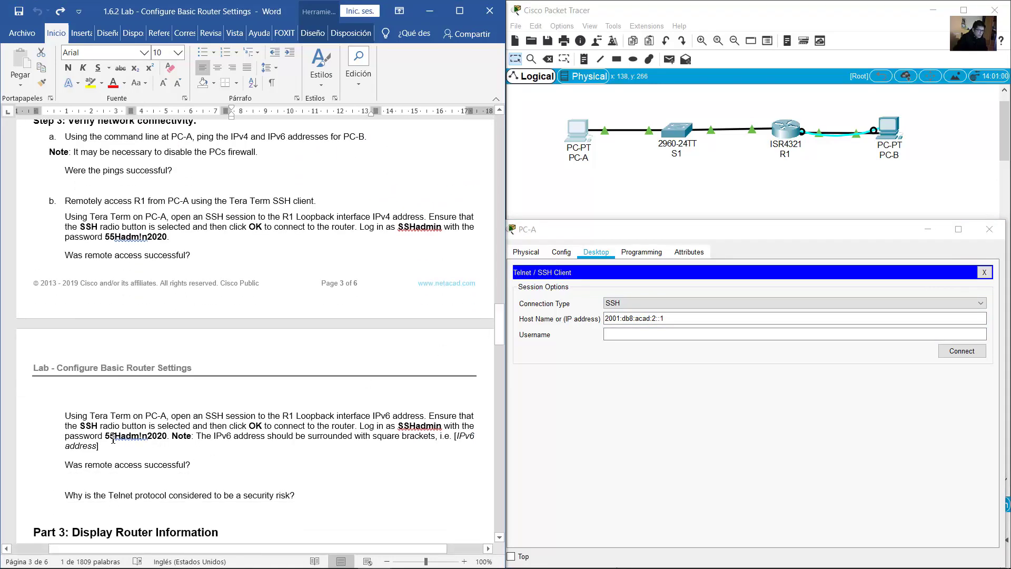
pyautogui.scroll(-4, 115, 431)
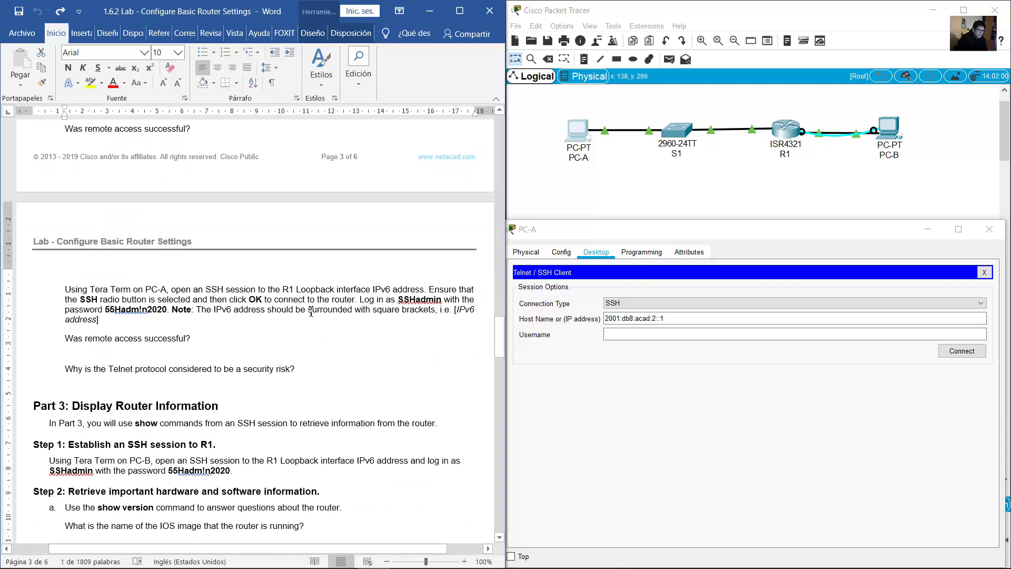
pyautogui.moveTo(399, 299); pyautogui.dragTo(442, 300)
pyautogui.click(643, 332)
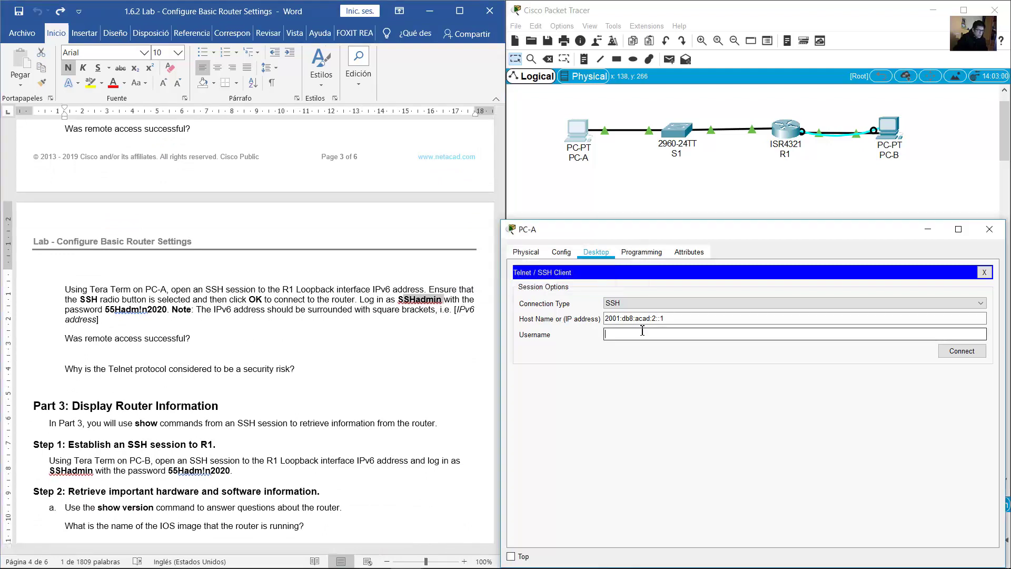
pyautogui.write('SSHadmin')
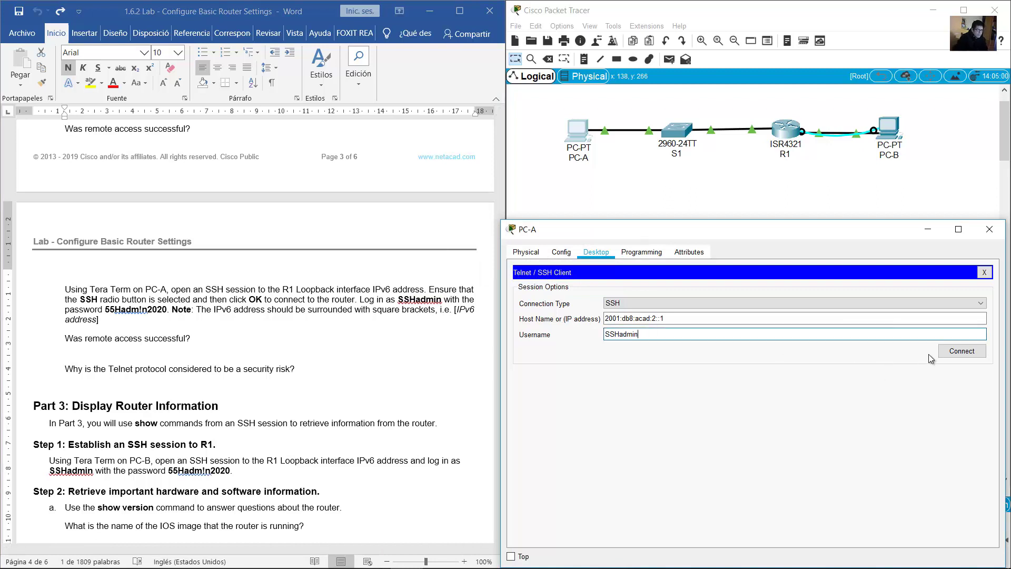
# Connect to R1's IPv6 loopback and enter the lab's login password.
pyautogui.click(962, 351)
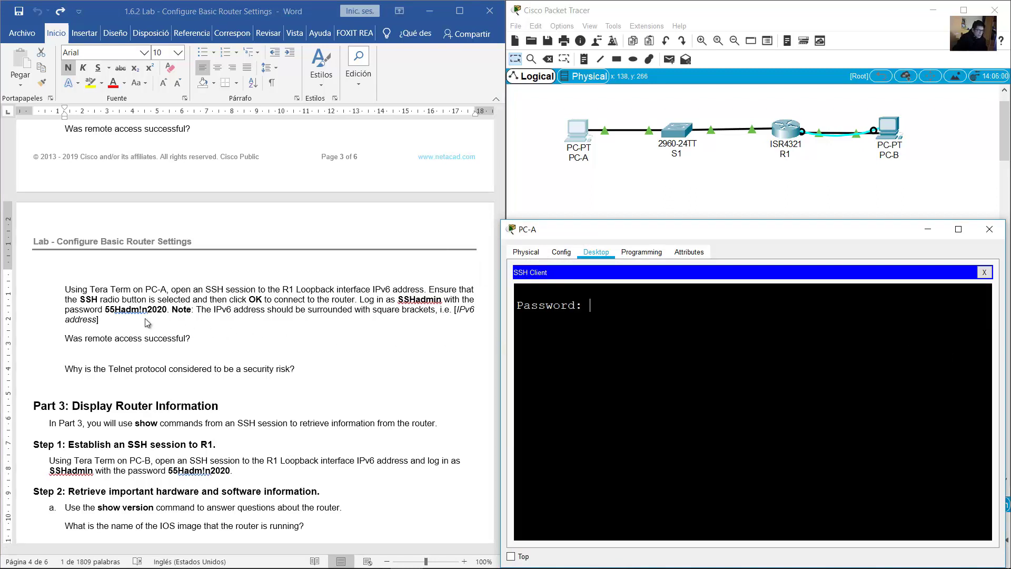
pyautogui.click(118, 315)
pyautogui.moveTo(125, 315); pyautogui.dragTo(166, 314)
pyautogui.click(670, 311)
pyautogui.press('Return')
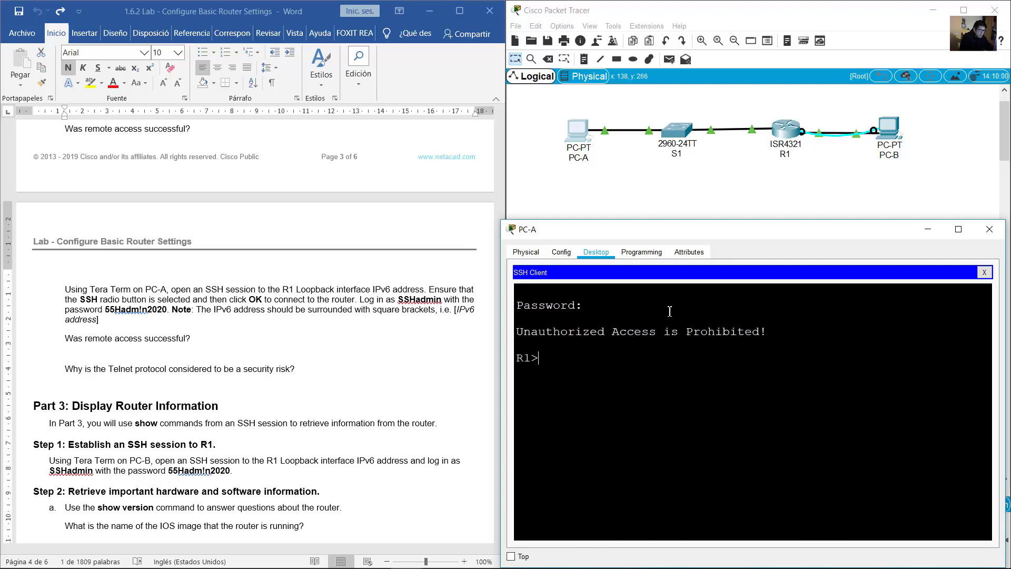
# Check the banner and R1> prompt against the lab's remote-access and Telnet-risk questions.
pyautogui.moveTo(568, 332); pyautogui.dragTo(723, 336)
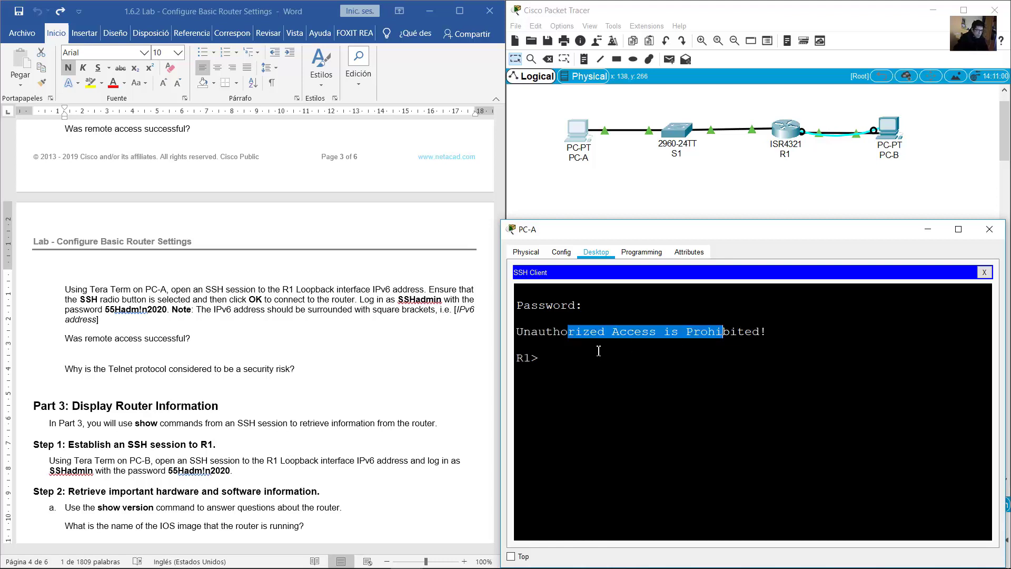
pyautogui.moveTo(552, 357); pyautogui.dragTo(517, 358)
pyautogui.hotkey('alt', 'Tab')
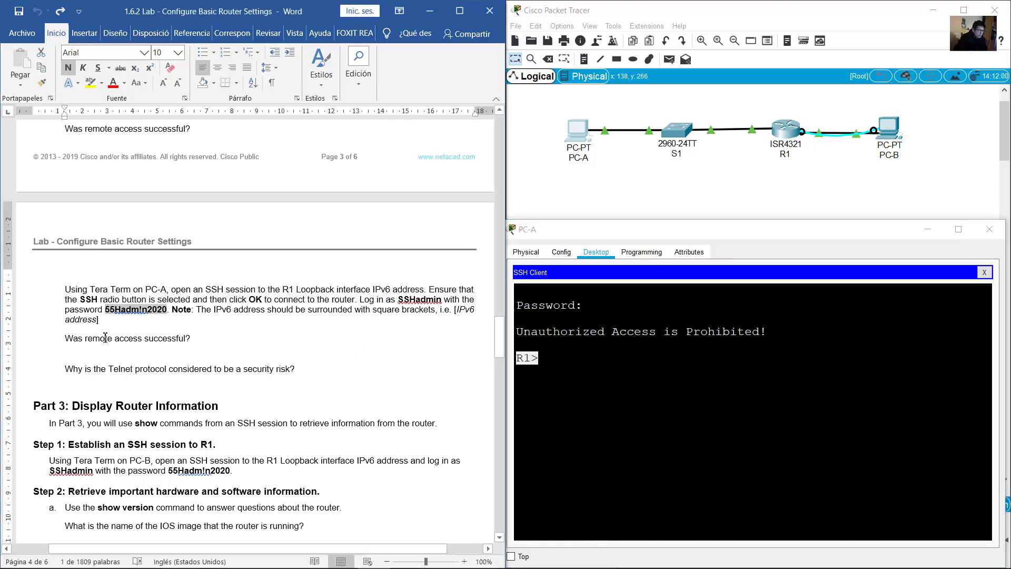
pyautogui.moveTo(83, 340); pyautogui.dragTo(189, 343)
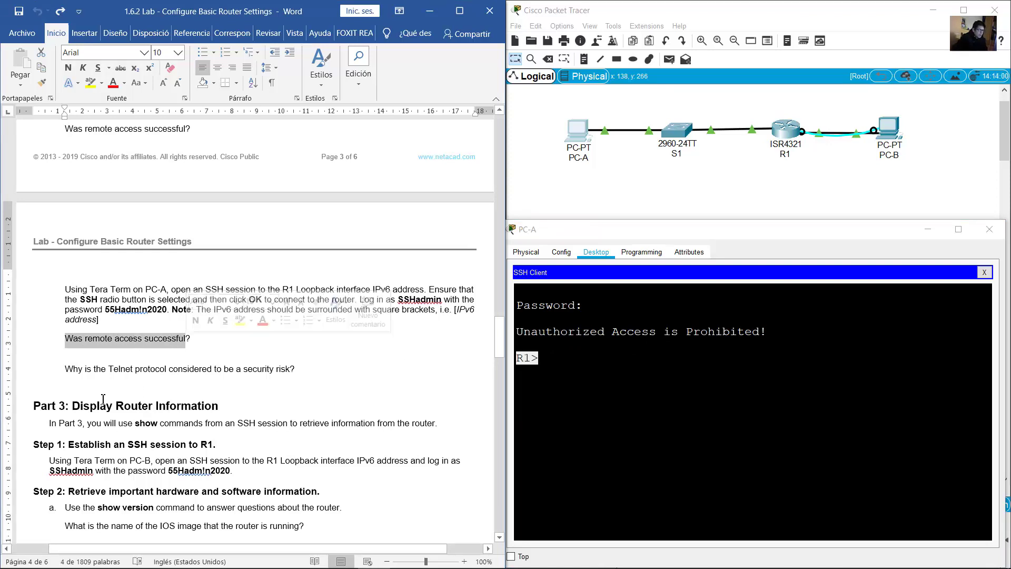
pyautogui.moveTo(81, 371); pyautogui.dragTo(297, 370)
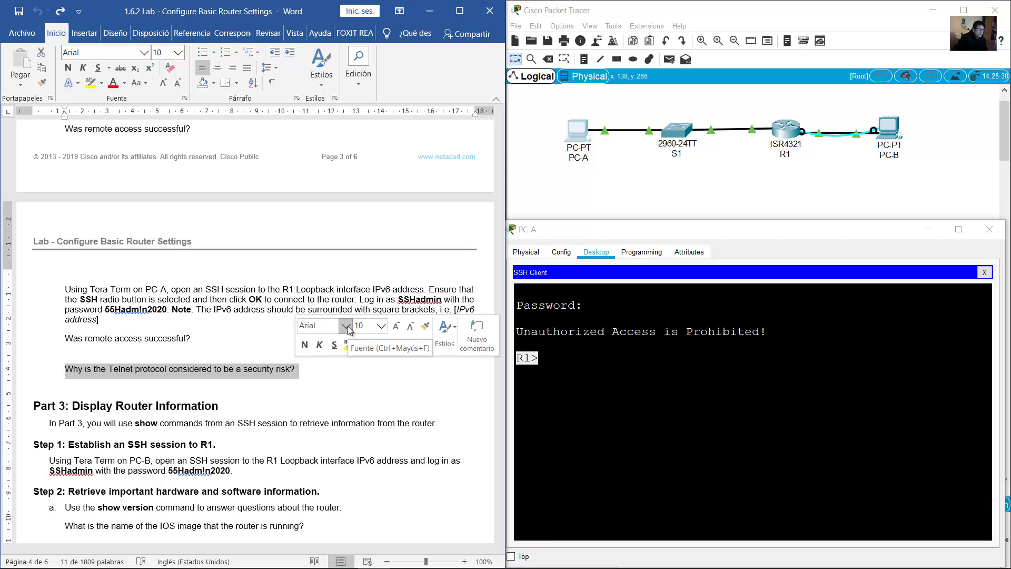
# Scroll the Word lab to the Part 3 Display Router Information heading and its show-command intro.
pyautogui.click(198, 394)
pyautogui.scroll(-3, 236, 419)
pyautogui.scroll(-3, 236, 418)
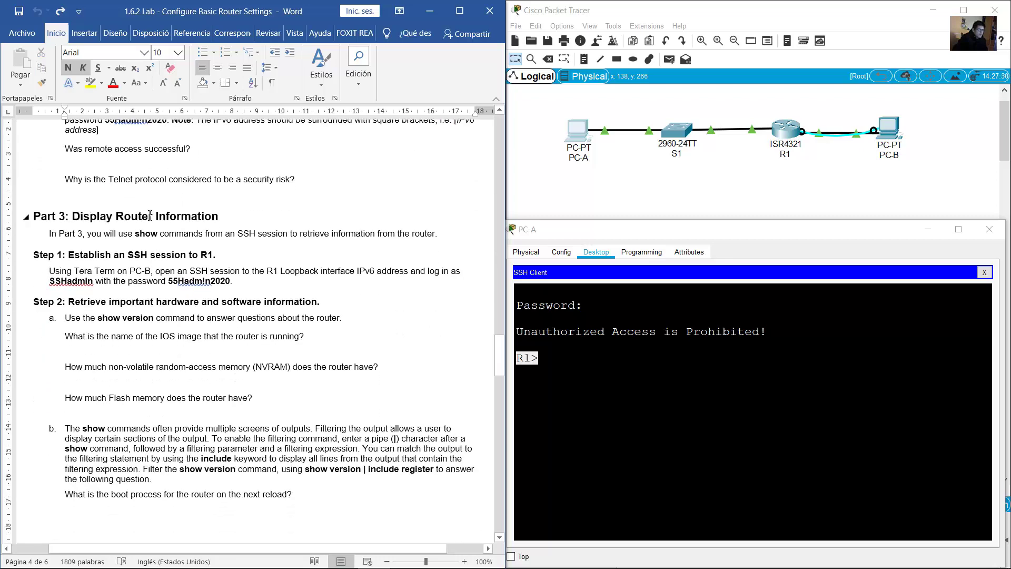
pyautogui.moveTo(72, 216); pyautogui.dragTo(217, 230)
pyautogui.click(188, 221)
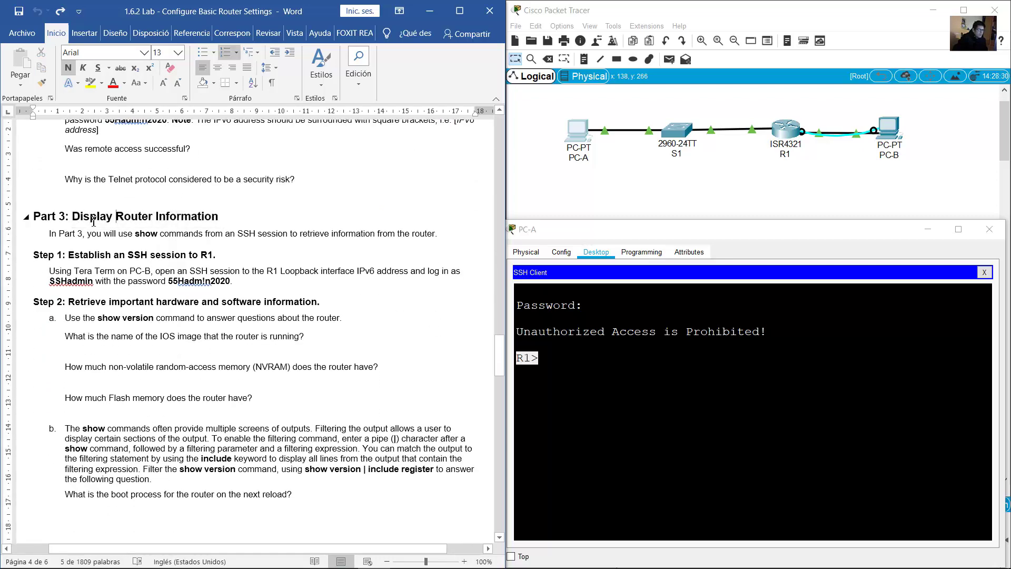
pyautogui.click(115, 220)
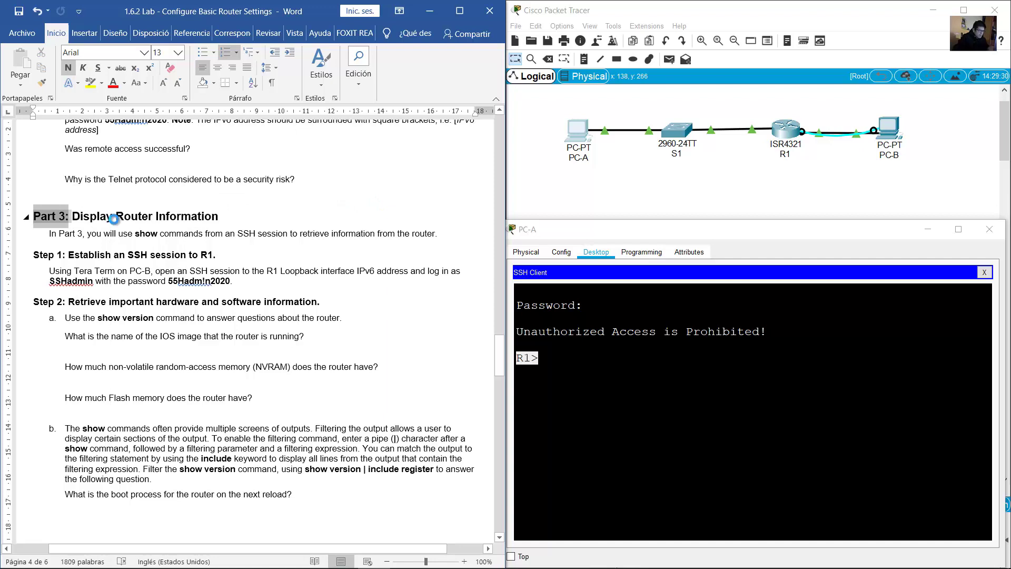
pyautogui.moveTo(72, 220); pyautogui.dragTo(226, 221)
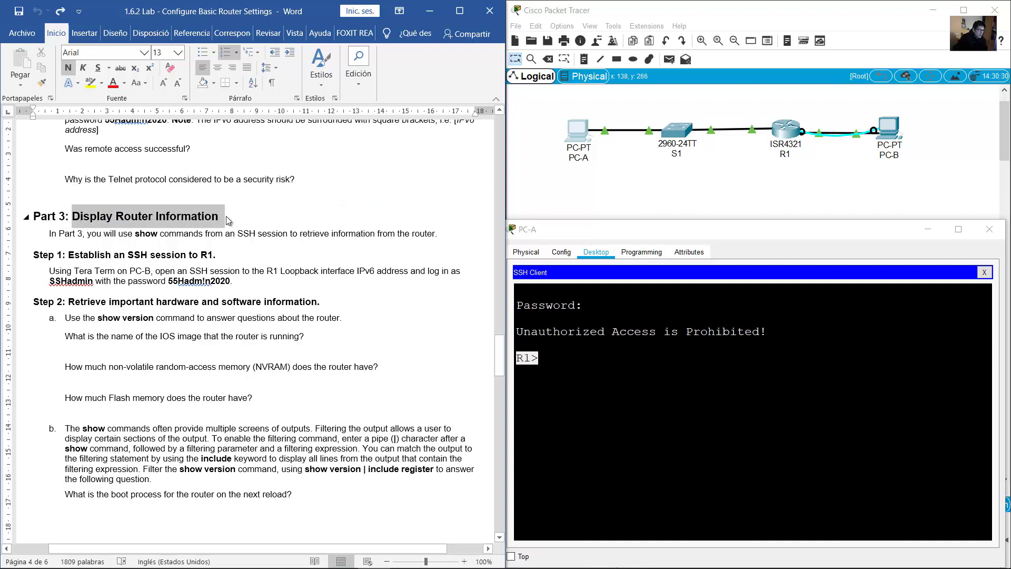
pyautogui.click(207, 289)
pyautogui.scroll(-3, 207, 290)
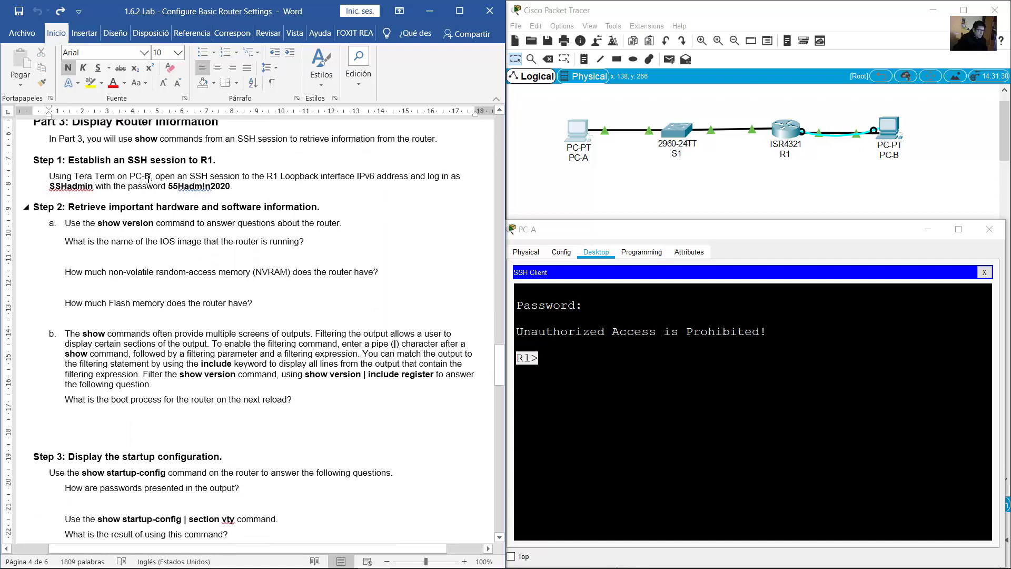
pyautogui.moveTo(122, 135); pyautogui.dragTo(205, 139)
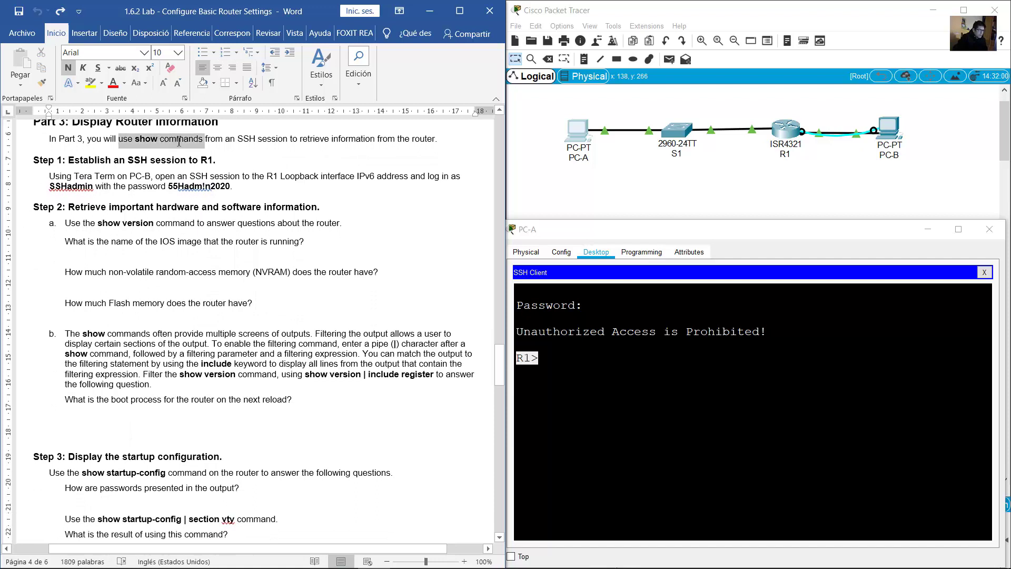
pyautogui.click(221, 207)
# Highlight the Step 1 SSH heading and PC-B instruction, and move the PC-A window up-left.
pyautogui.moveTo(74, 161); pyautogui.dragTo(132, 160)
pyautogui.click(125, 160)
pyautogui.moveTo(69, 160); pyautogui.dragTo(213, 160)
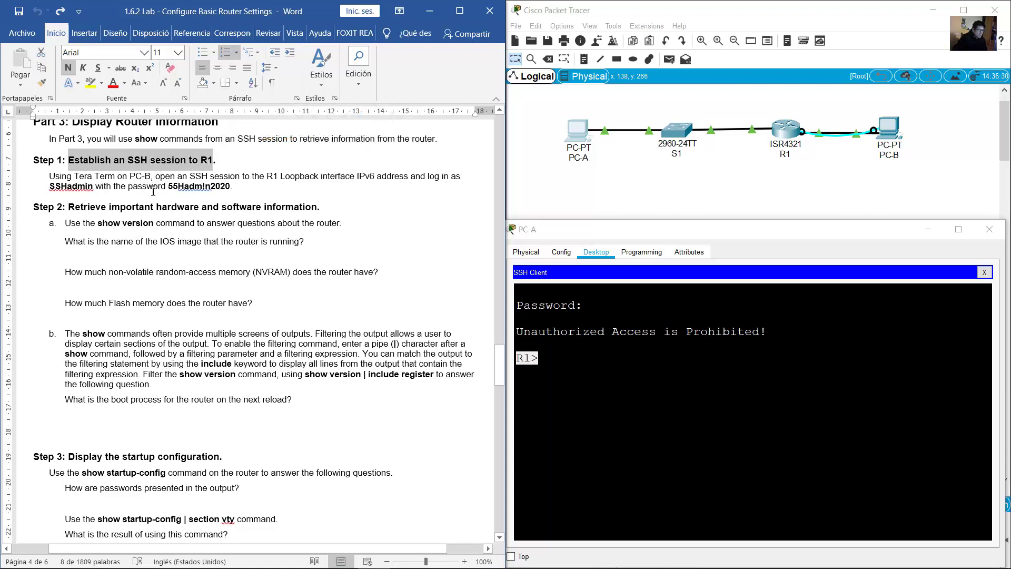
pyautogui.moveTo(49, 176)
pyautogui.mouseDown()
pyautogui.moveTo(244, 176)
pyautogui.moveTo(62, 176)
pyautogui.mouseUp()
pyautogui.moveTo(61, 176); pyautogui.dragTo(95, 188)
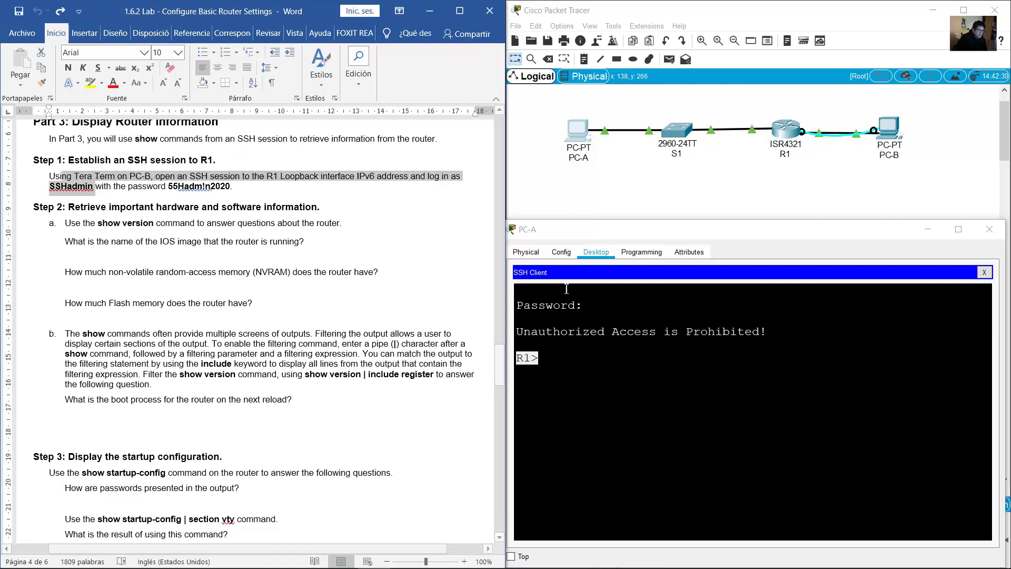
pyautogui.moveTo(557, 228)
pyautogui.mouseDown()
pyautogui.moveTo(541, 198)
pyautogui.moveTo(546, 211)
pyautogui.mouseUp()
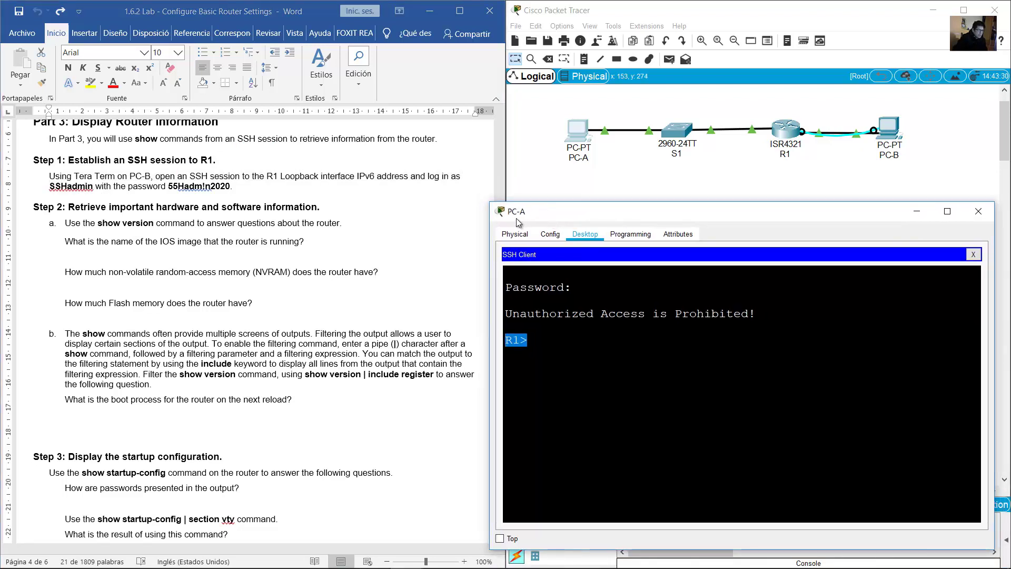
# End PC-A's SSH session with exit, decline reconnecting, and close PC-A.
pyautogui.click(649, 347)
pyautogui.write('exit')
pyautogui.press('Return')
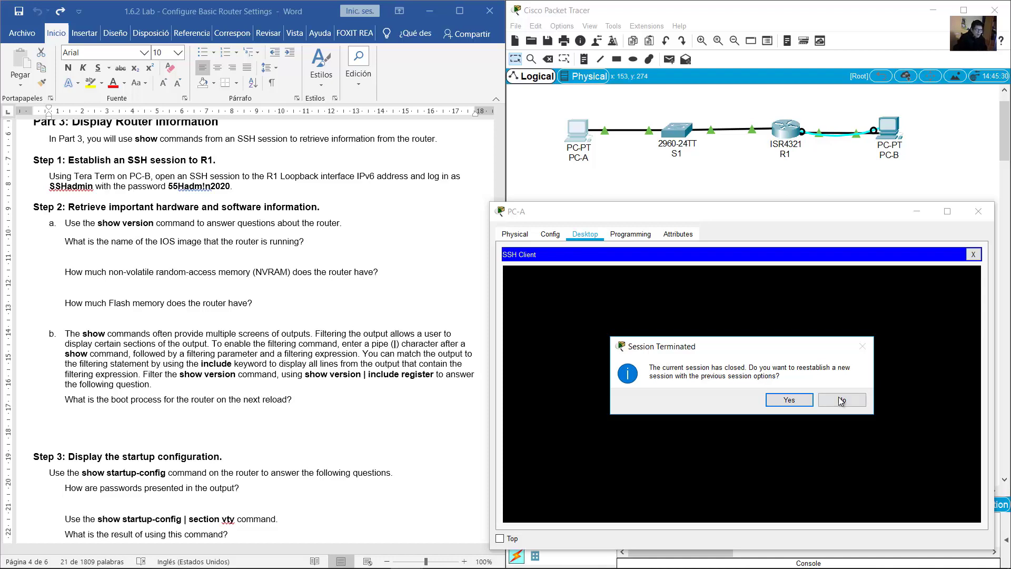
pyautogui.click(841, 398)
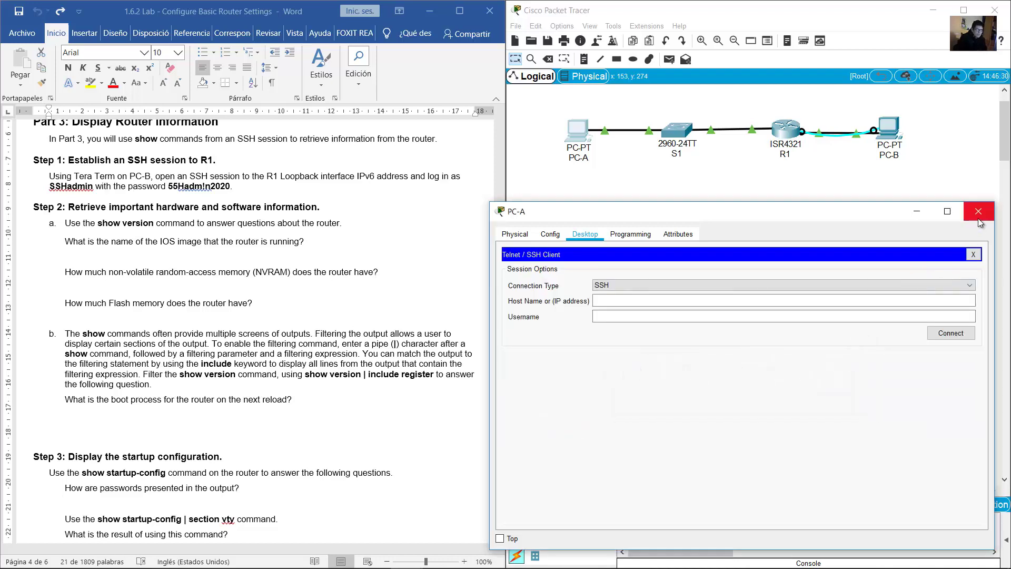
pyautogui.click(979, 219)
# Open PC-B, close its console terminal, and launch its Command Prompt.
pyautogui.click(895, 132)
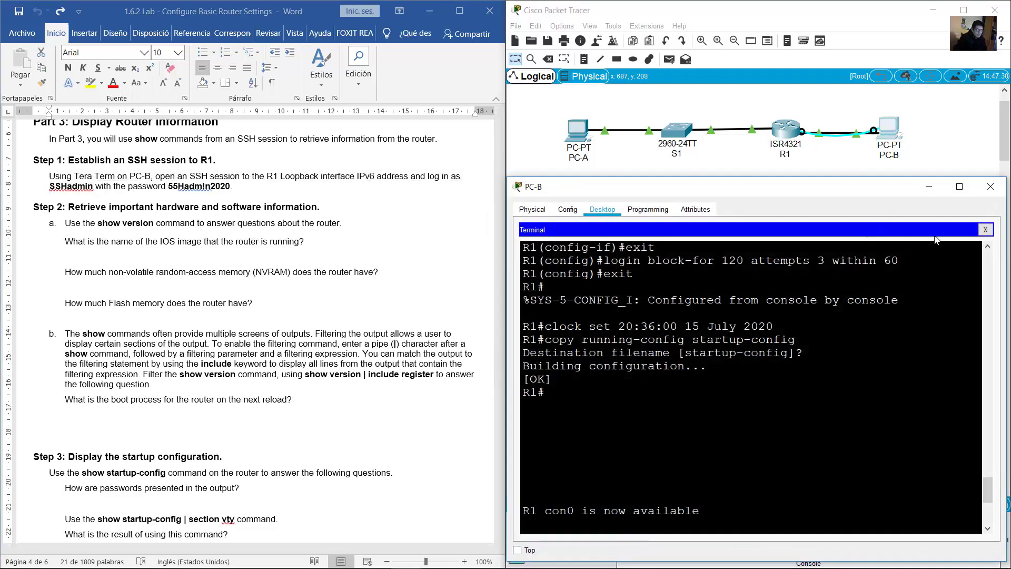
pyautogui.moveTo(901, 260); pyautogui.dragTo(642, 402)
pyautogui.click(702, 393)
pyautogui.click(986, 230)
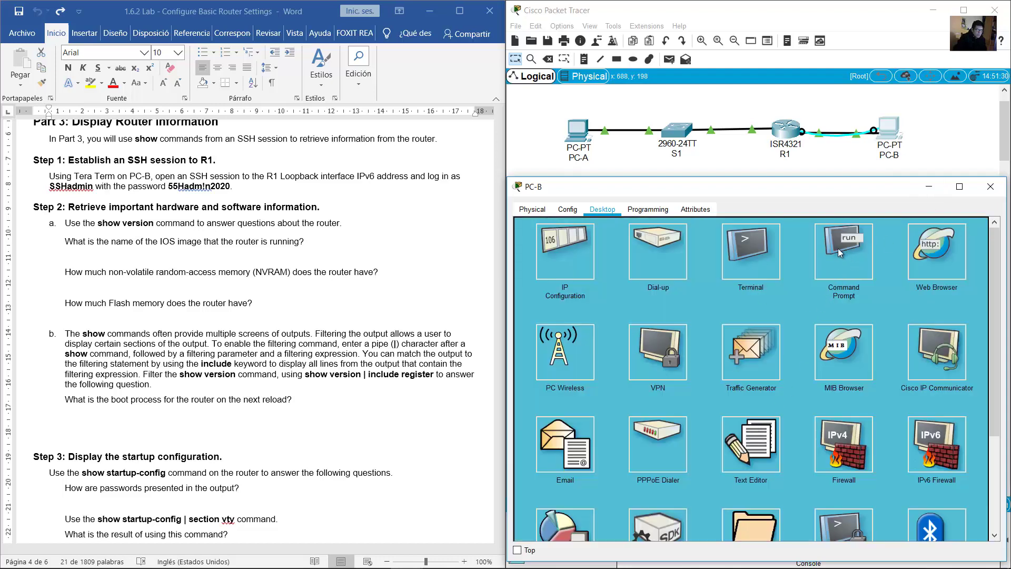
pyautogui.scroll(-3, 779, 359)
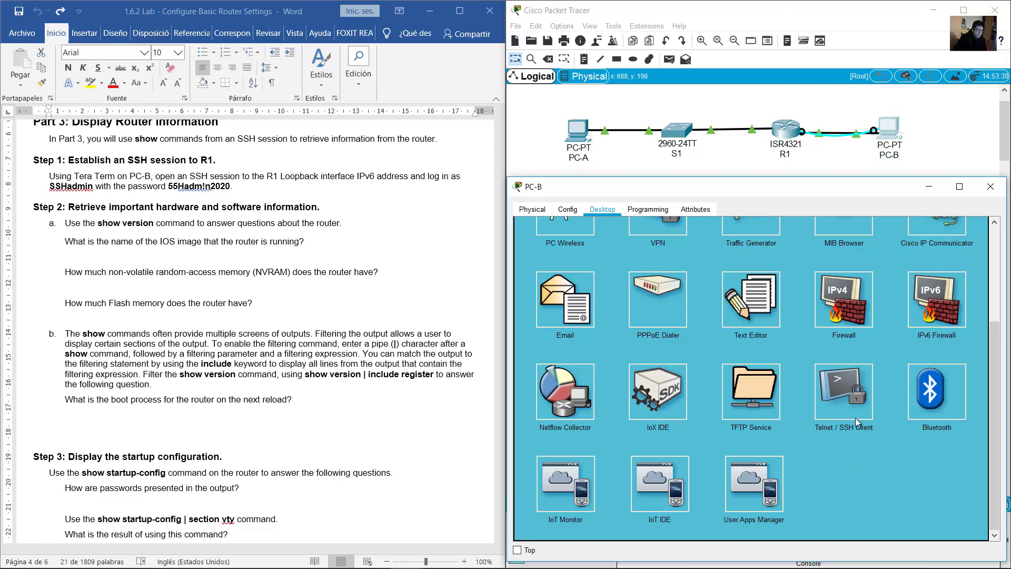
pyautogui.scroll(3, 848, 368)
pyautogui.click(834, 253)
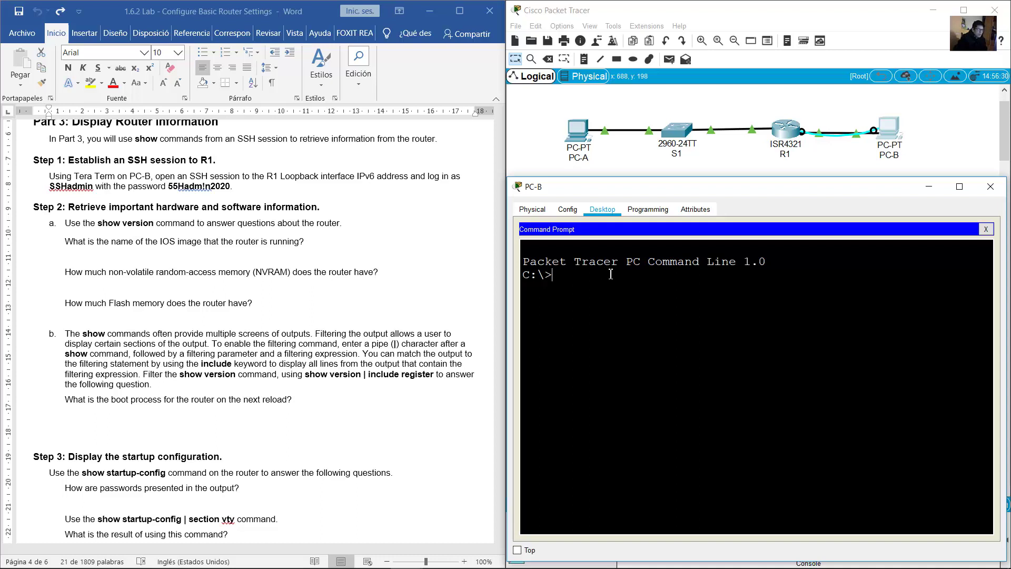
# Run ssh -l SSHadmin 2001:db8:acad:2::1 from PC-B's command prompt.
pyautogui.write('ssh -l SSHadmin')
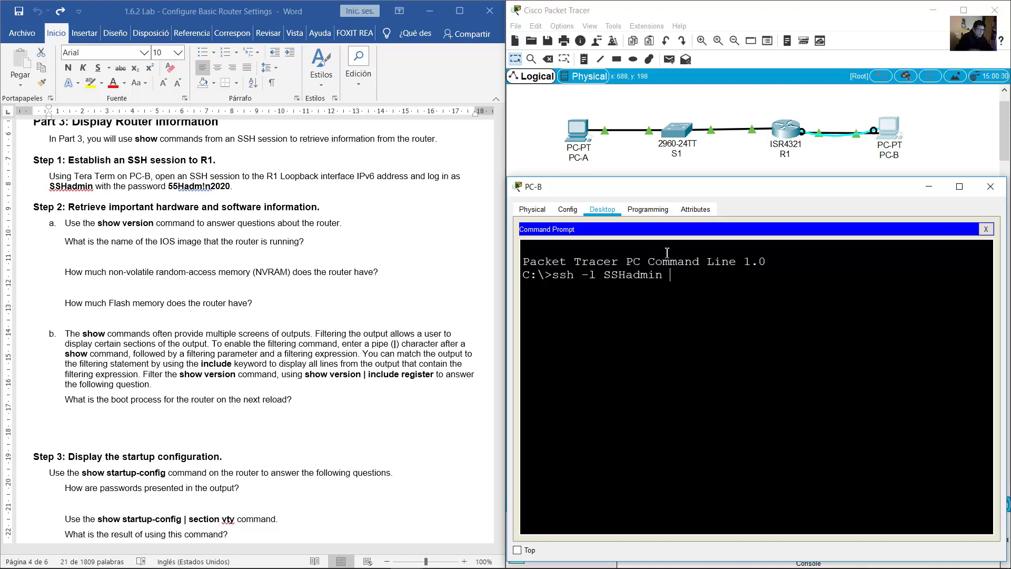
pyautogui.click(360, 176)
pyautogui.moveTo(337, 177); pyautogui.dragTo(402, 179)
pyautogui.moveTo(281, 176); pyautogui.dragTo(377, 177)
pyautogui.click(705, 280)
pyautogui.write('200')
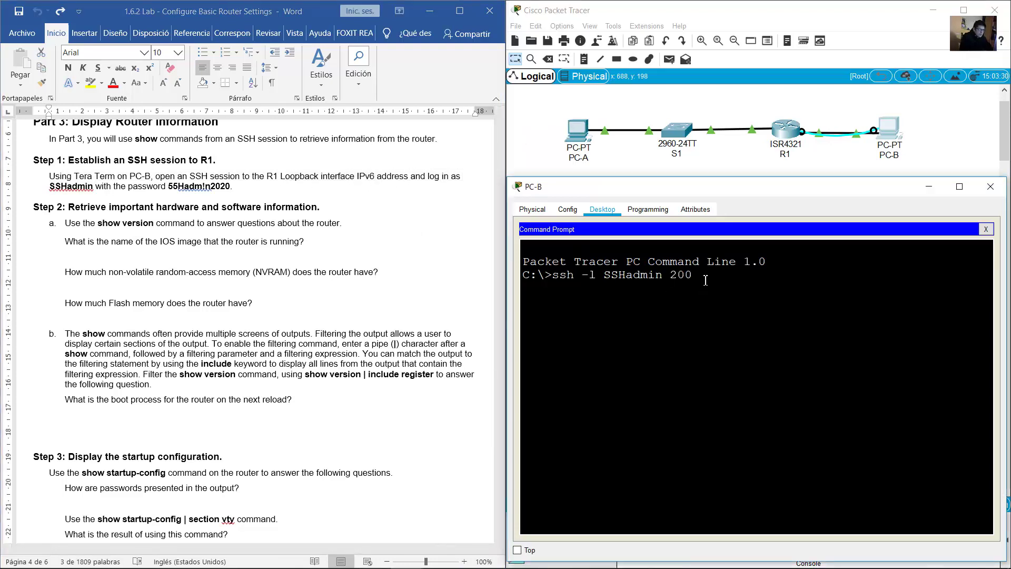
pyautogui.write('1:db8:acad:2::1')
pyautogui.press('Return')
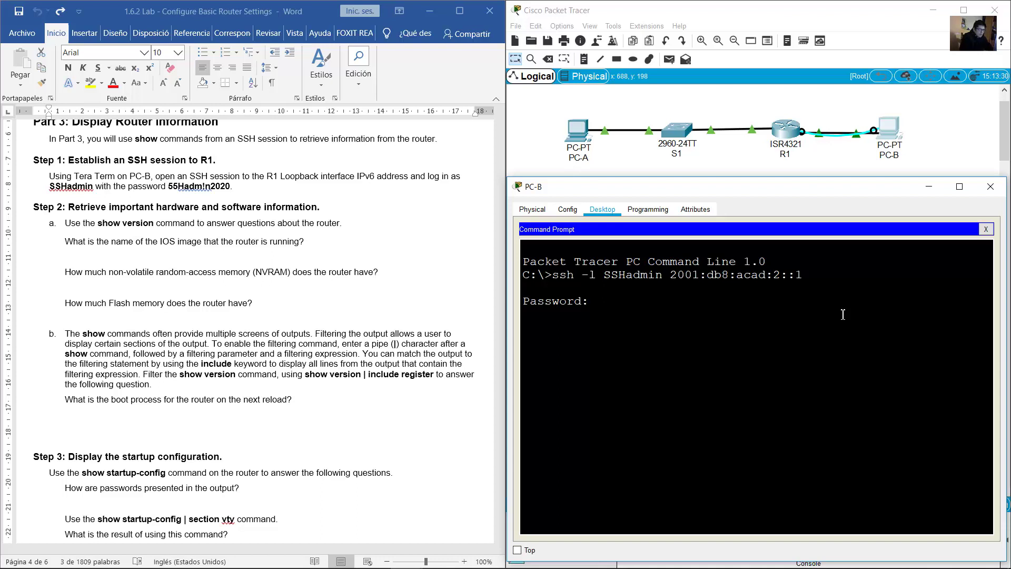
# Enter the login password until the banner and R1> prompt appear.
pyautogui.press('Return')
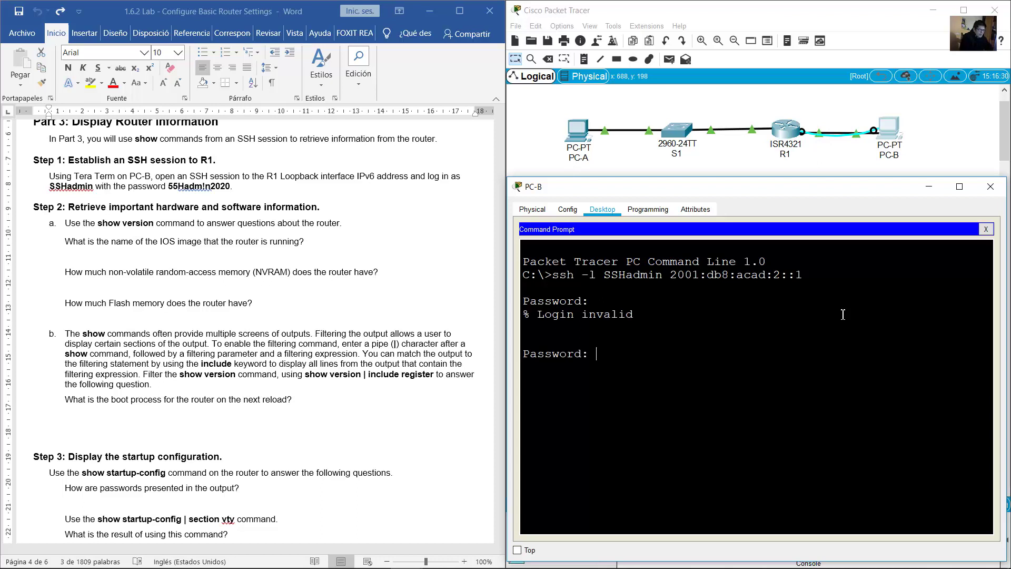
pyautogui.press('Return')
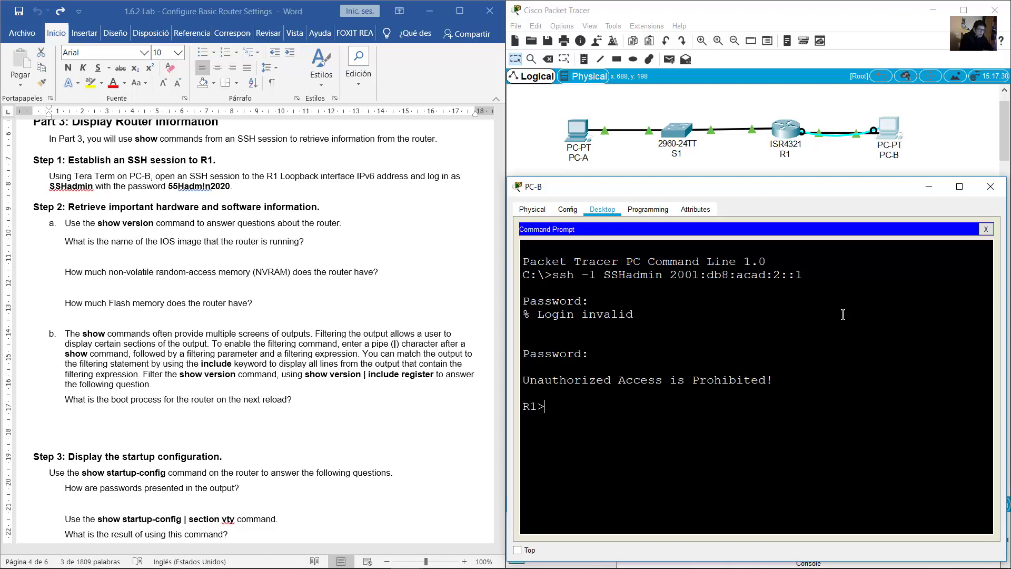
pyautogui.moveTo(773, 380); pyautogui.dragTo(657, 382)
pyautogui.moveTo(550, 407); pyautogui.dragTo(521, 406)
# Scroll the Word lab to the Step 2 heading.
pyautogui.click(151, 228)
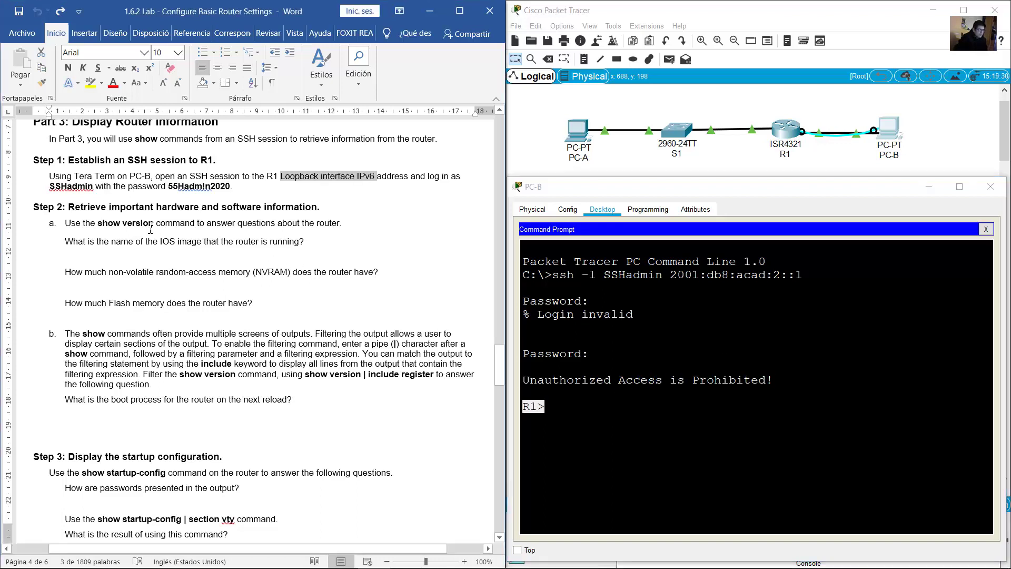
pyautogui.scroll(-1, 150, 228)
pyautogui.moveTo(69, 176); pyautogui.dragTo(315, 180)
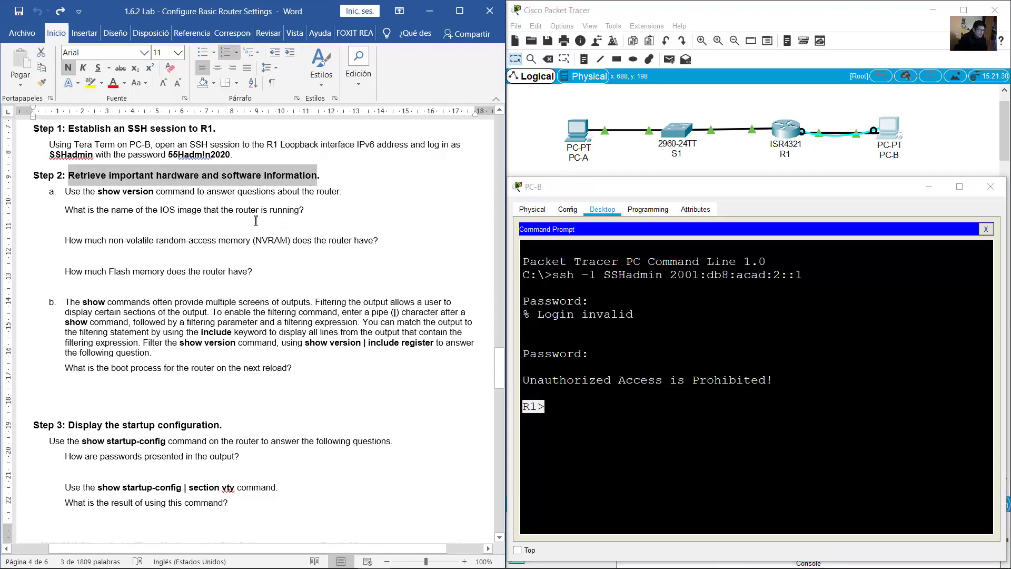
pyautogui.scroll(-2, 316, 179)
pyautogui.moveTo(98, 130); pyautogui.dragTo(155, 130)
# Run enable at R1's R1> prompt in PC-B's session.
pyautogui.click(638, 419)
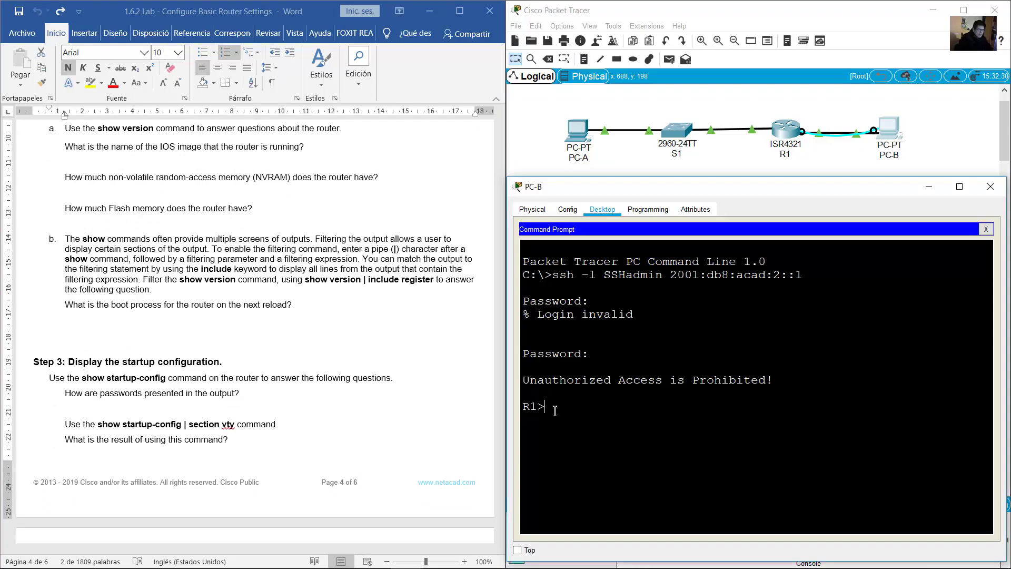
pyautogui.moveTo(547, 409); pyautogui.dragTo(521, 408)
pyautogui.click(558, 408)
pyautogui.write('enable')
pyautogui.press('Return')
# Enter the privileged EXEC password from the lab to reach the R1# prompt.
pyautogui.click(450, 337)
pyautogui.moveTo(502, 387); pyautogui.dragTo(480, 288)
pyautogui.moveTo(148, 289); pyautogui.dragTo(282, 290)
pyautogui.click(611, 423)
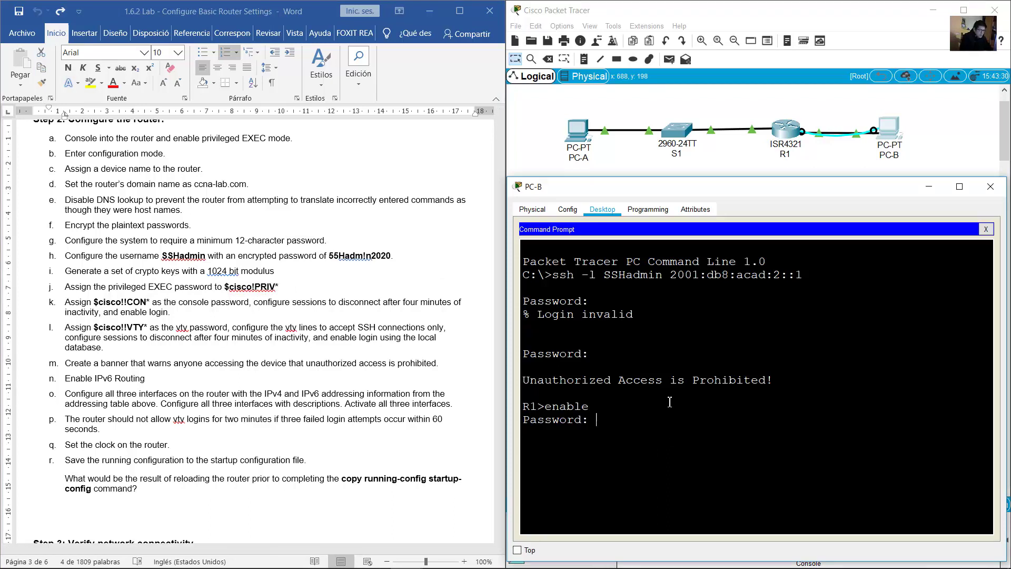
pyautogui.press('Return')
pyautogui.moveTo(524, 433); pyautogui.dragTo(558, 433)
pyautogui.click(567, 434)
# Find the show version command in the lab instructions.
pyautogui.click(499, 295)
pyautogui.moveTo(499, 295); pyautogui.dragTo(498, 431)
pyautogui.scroll(15, 242, 296)
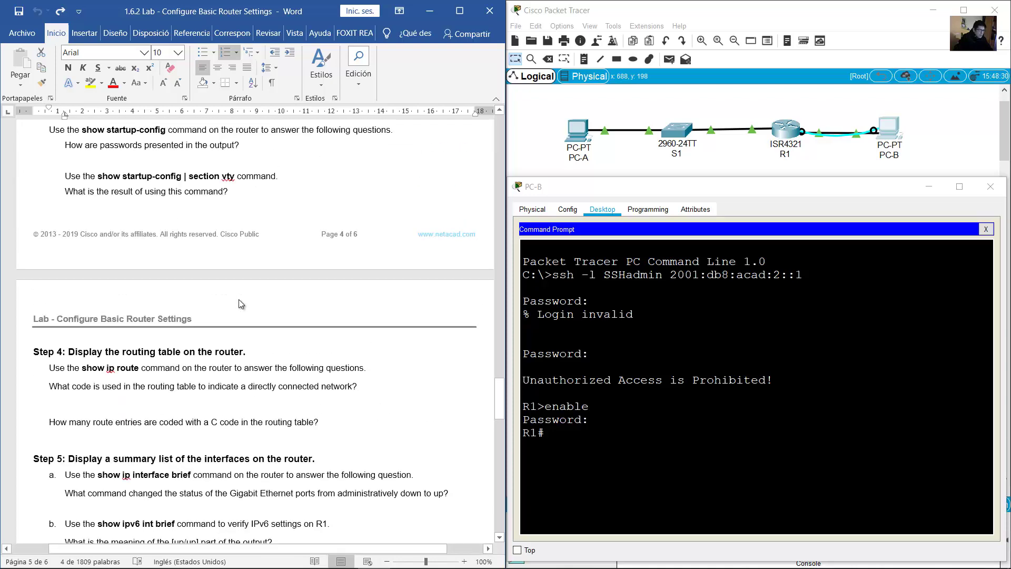
pyautogui.scroll(5, 234, 297)
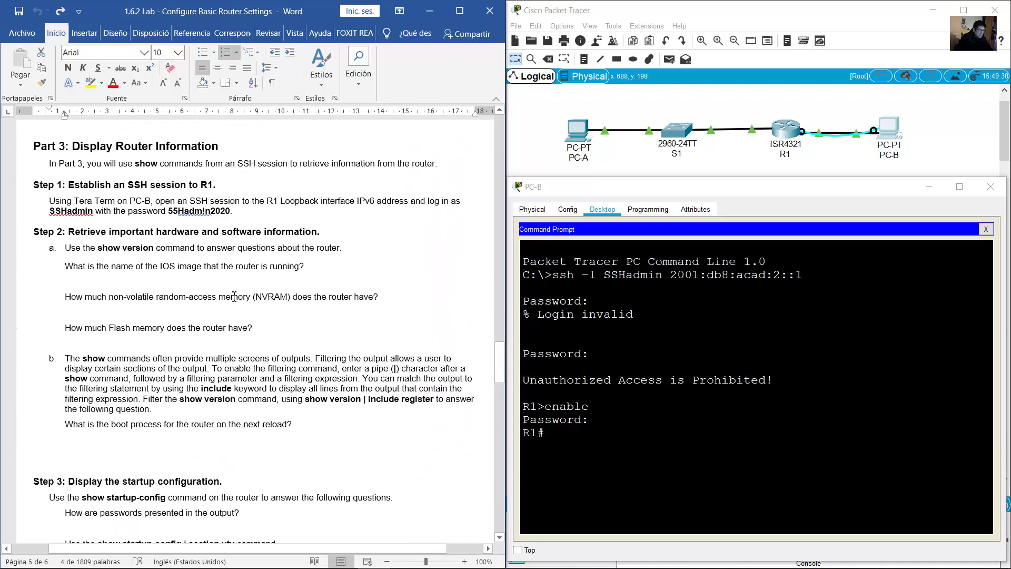
pyautogui.moveTo(150, 254); pyautogui.dragTo(97, 255)
# Run show version on R1 and check the lab's IOS image name question.
pyautogui.click(666, 445)
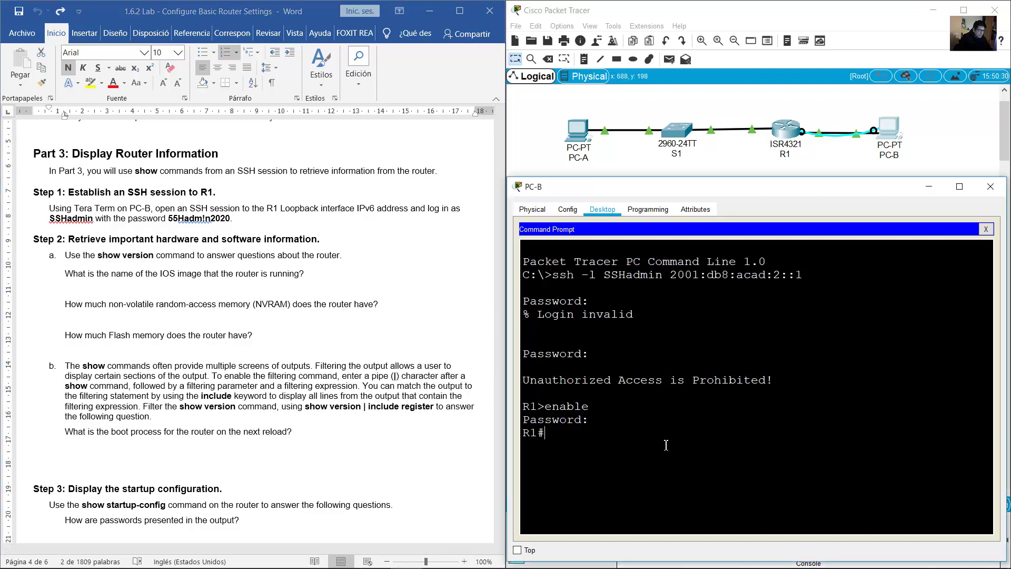
pyautogui.write('show vers')
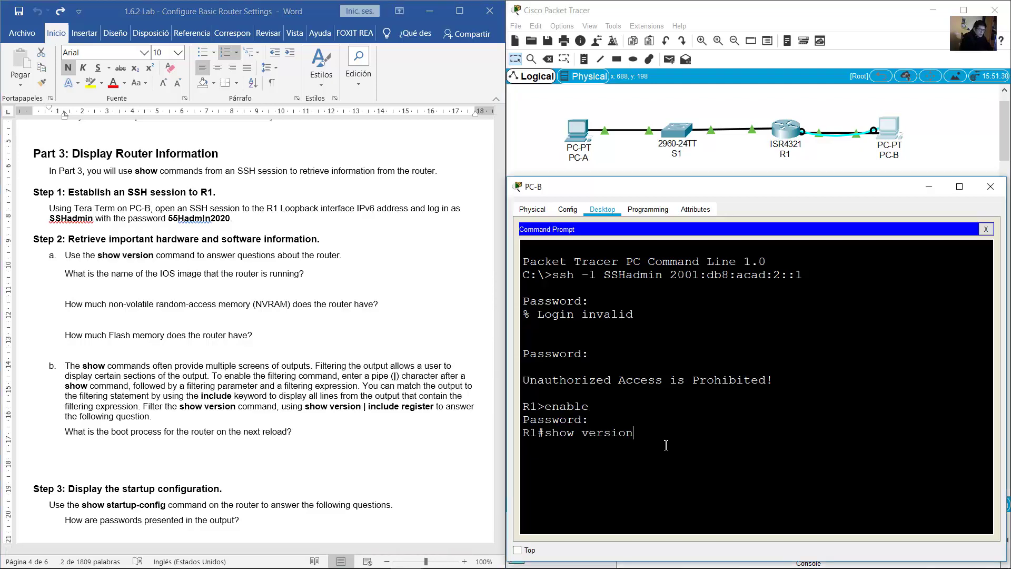
pyautogui.write('ion')
pyautogui.press('Return')
pyautogui.hotkey('alt', 'Tab')
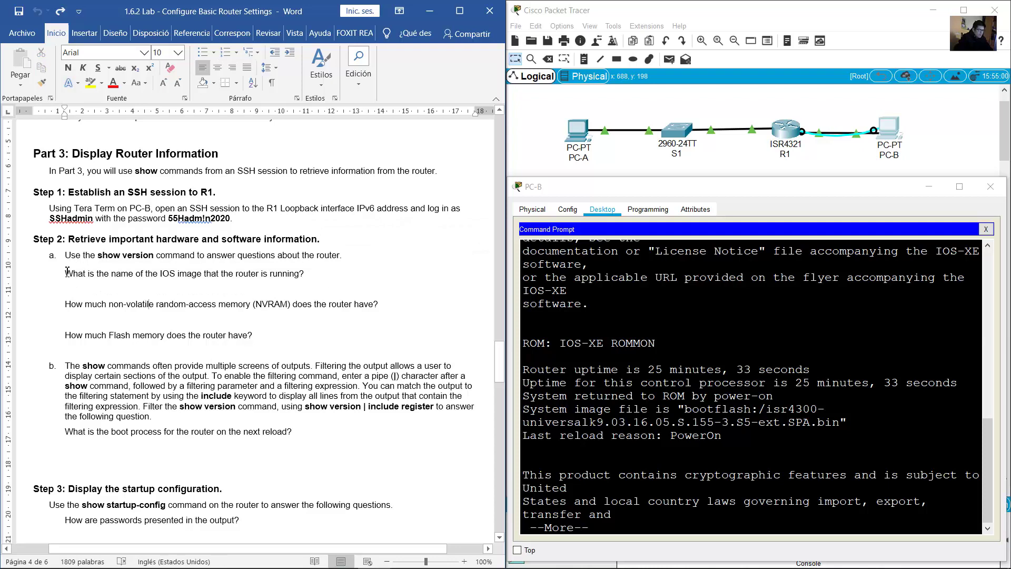
pyautogui.moveTo(65, 273); pyautogui.dragTo(309, 274)
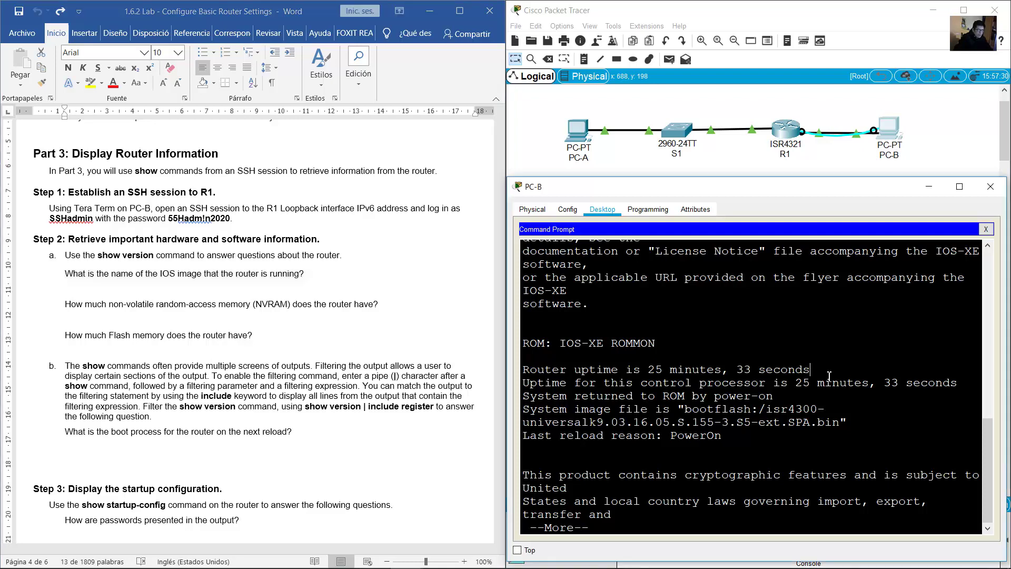
pyautogui.scroll(5, 829, 376)
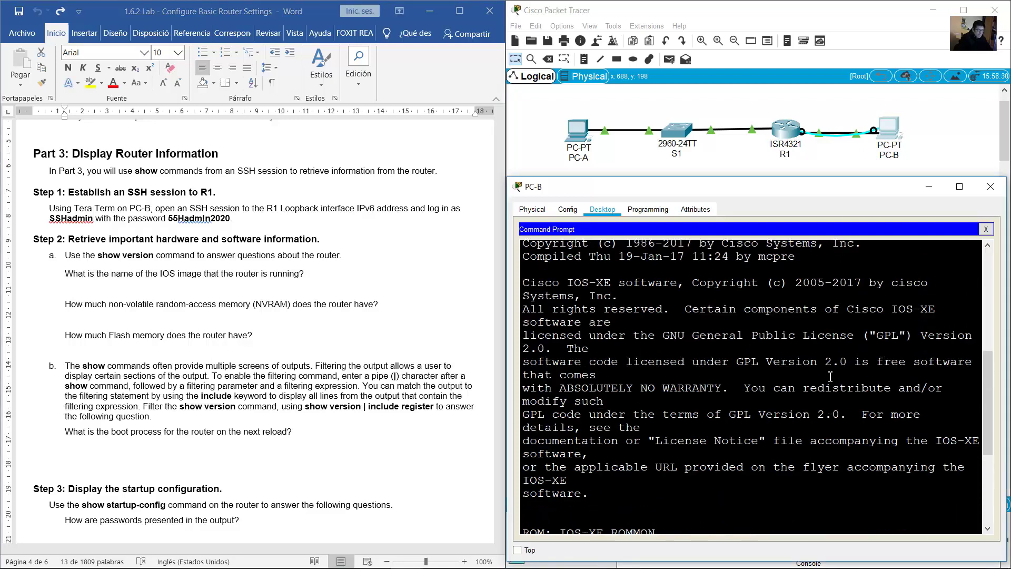
pyautogui.scroll(4, 830, 376)
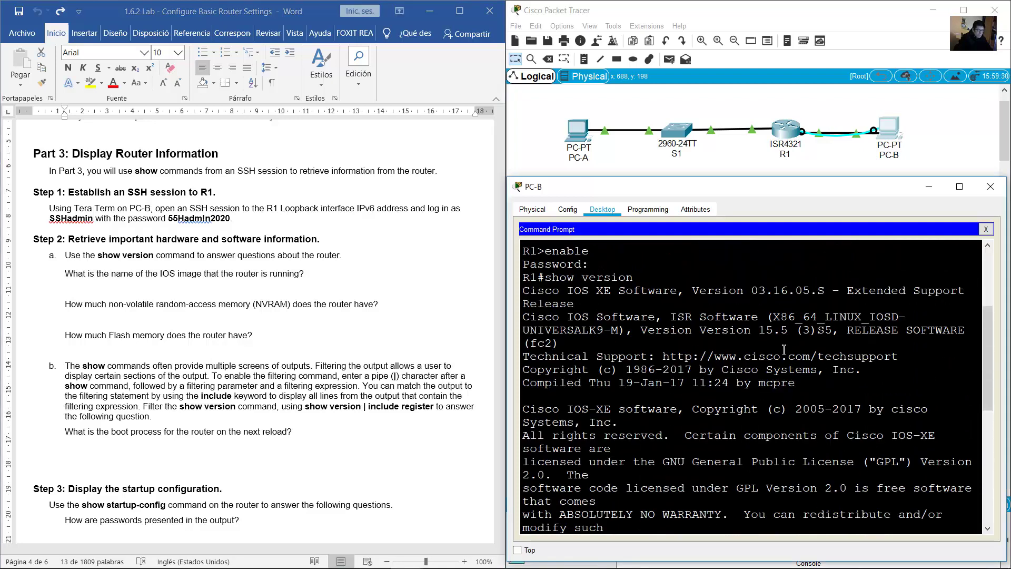
# Page to the end of the show version output and widen the PC-B window.
pyautogui.moveTo(555, 276); pyautogui.dragTo(633, 278)
pyautogui.moveTo(523, 301); pyautogui.dragTo(758, 409)
pyautogui.scroll(-4, 761, 400)
pyautogui.scroll(-5, 761, 399)
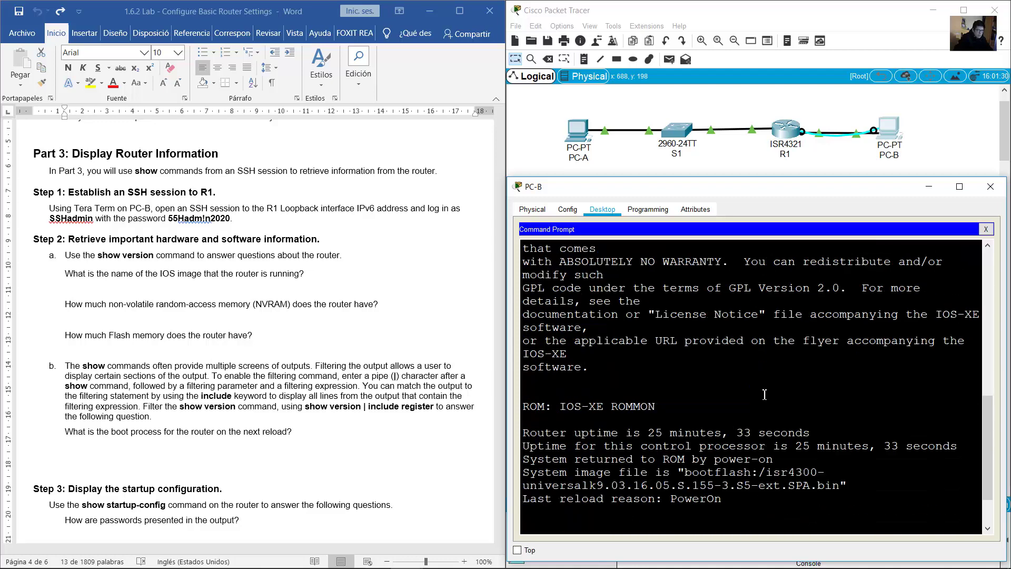
pyautogui.press('space')
pyautogui.press('space')
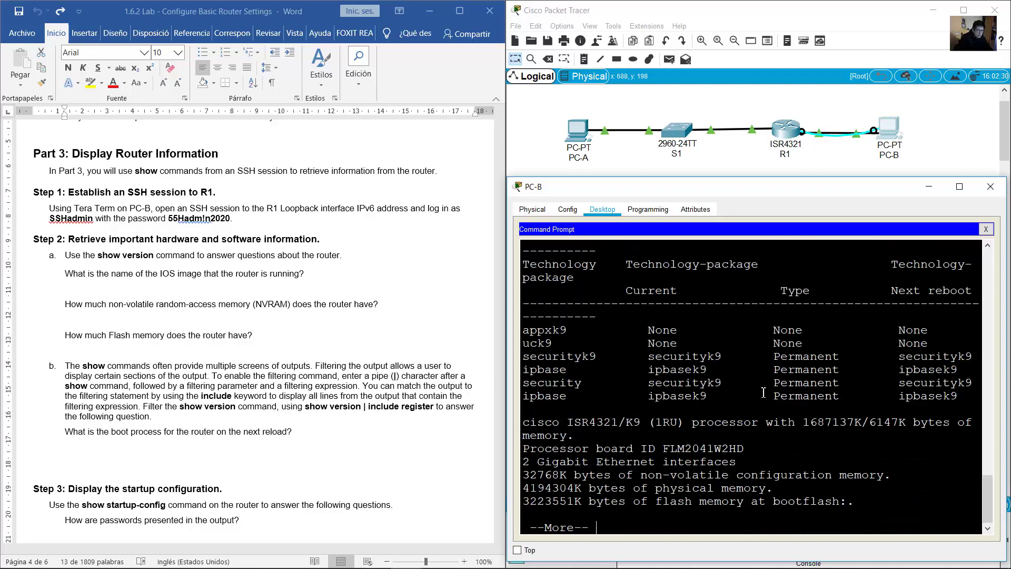
pyautogui.press('space')
pyautogui.scroll(13, 763, 394)
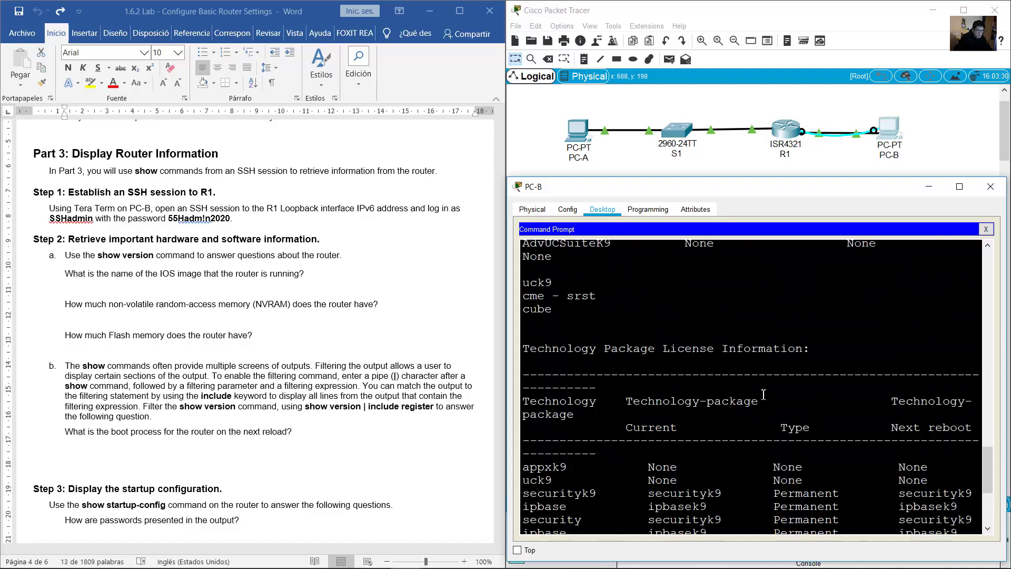
pyautogui.scroll(4, 764, 394)
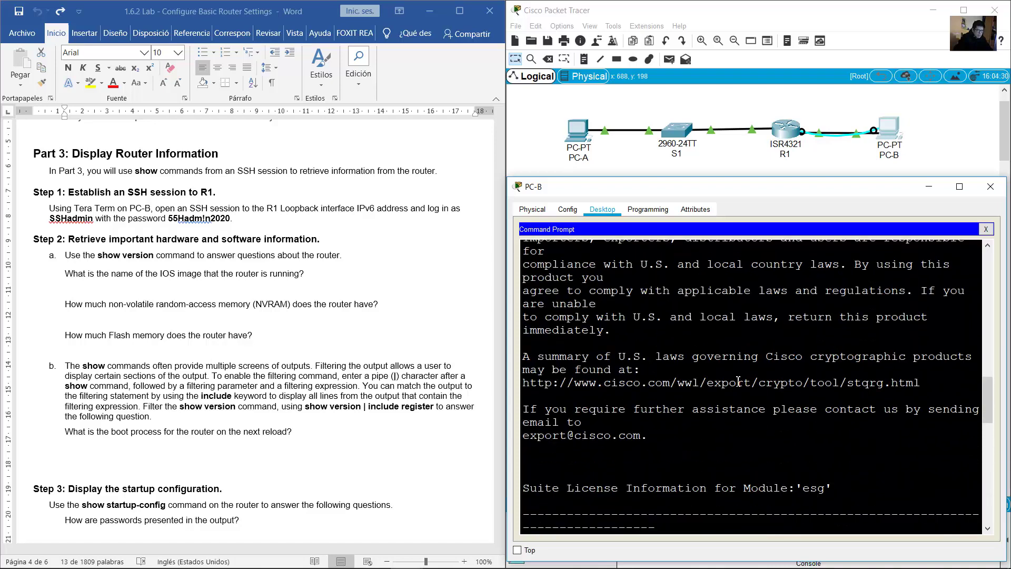
pyautogui.moveTo(506, 186); pyautogui.dragTo(438, 173)
pyautogui.scroll(10, 701, 305)
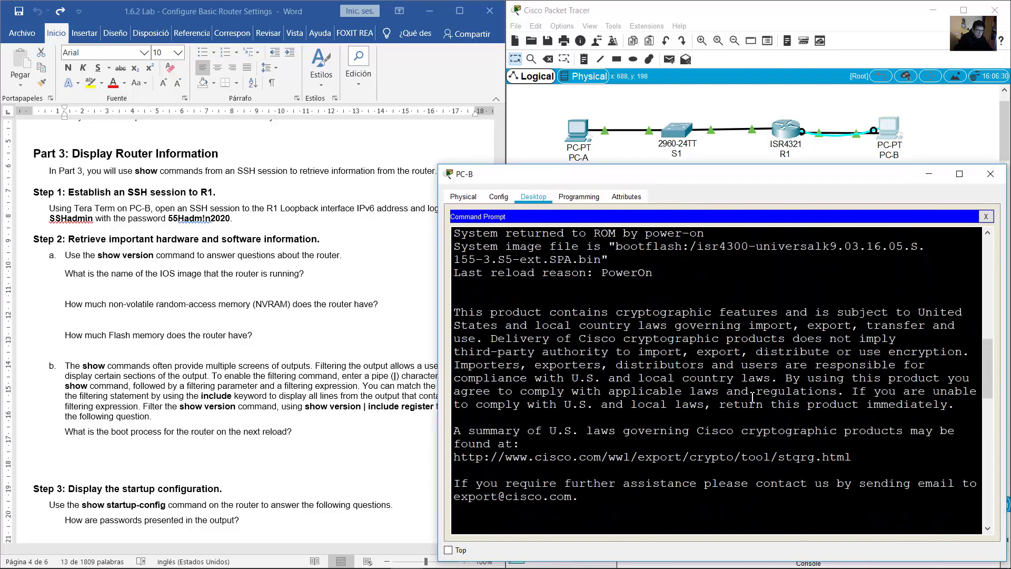
# Widen the PC-B window and select the image name isr4300-universalk9.03.16.05.S.155-3.S5-ext.SPA.bin.
pyautogui.scroll(1, 633, 342)
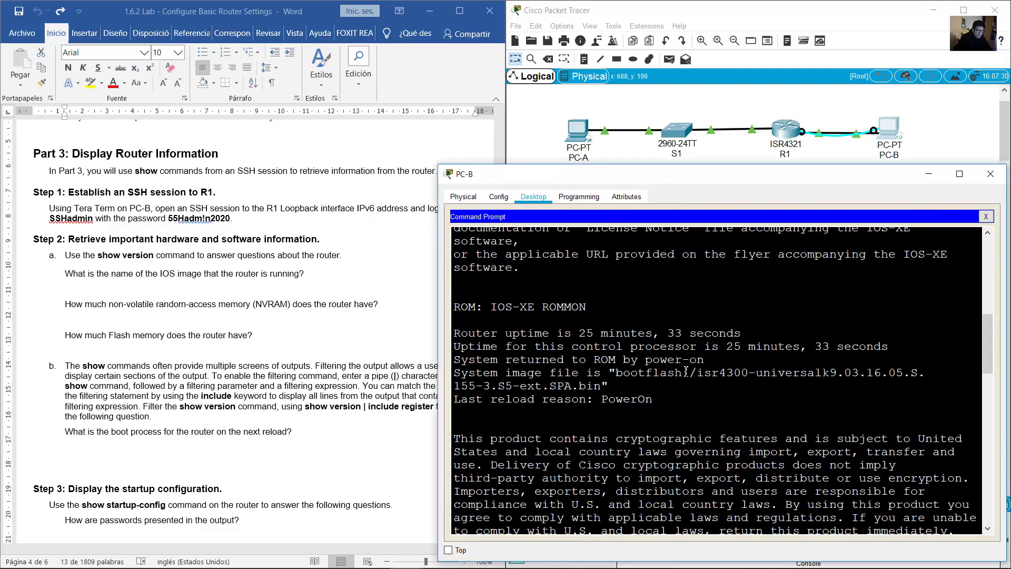
pyautogui.moveTo(699, 375); pyautogui.dragTo(866, 372)
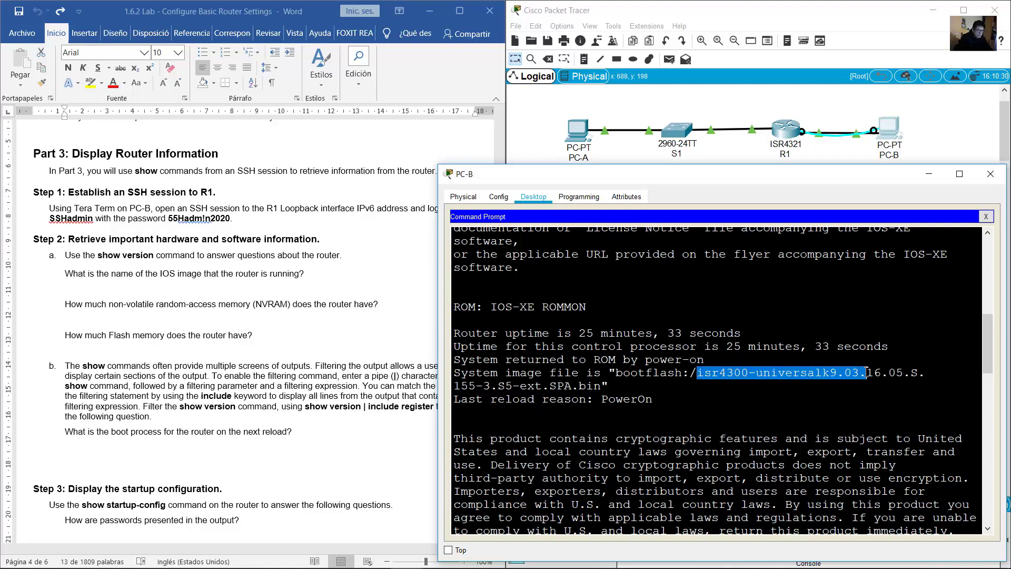
pyautogui.moveTo(439, 350); pyautogui.dragTo(255, 354)
pyautogui.click(518, 347)
pyautogui.moveTo(514, 347); pyautogui.dragTo(759, 344)
pyautogui.click(759, 344)
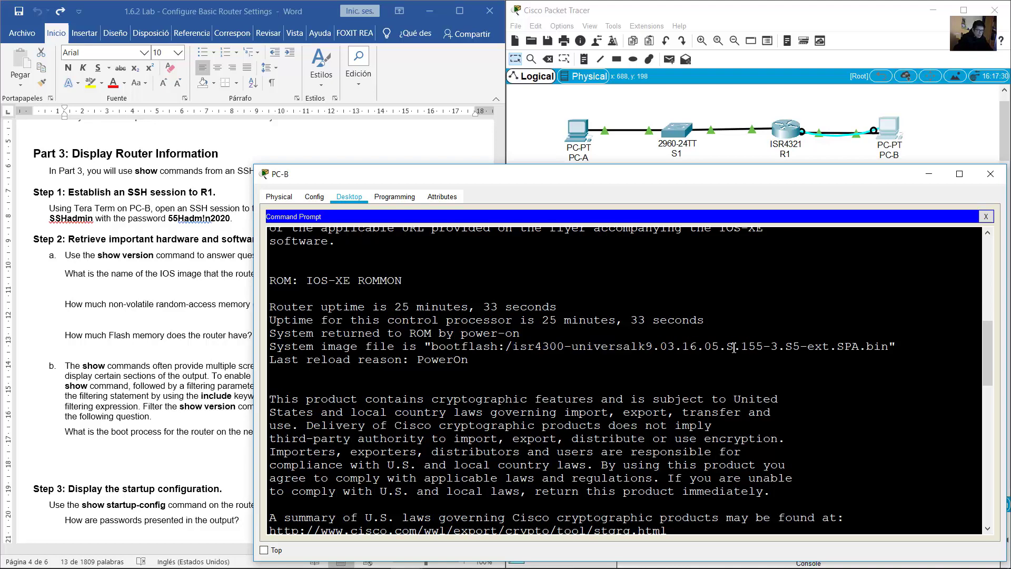
pyautogui.click(763, 347)
pyautogui.moveTo(763, 347); pyautogui.dragTo(891, 350)
pyautogui.moveTo(890, 348); pyautogui.dragTo(515, 348)
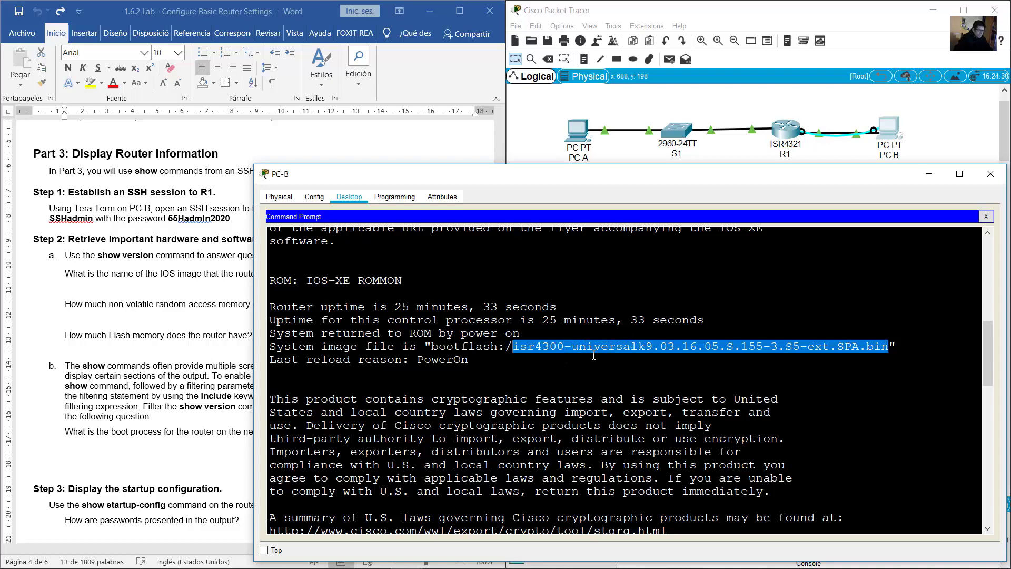
# Compare the system image file line against the IOS image question in the Word lab.
pyautogui.click(77, 276)
pyautogui.moveTo(77, 275); pyautogui.dragTo(210, 276)
pyautogui.click(630, 321)
pyautogui.moveTo(513, 346)
pyautogui.mouseDown()
pyautogui.moveTo(732, 337)
pyautogui.moveTo(889, 349)
pyautogui.moveTo(513, 348)
pyautogui.mouseUp()
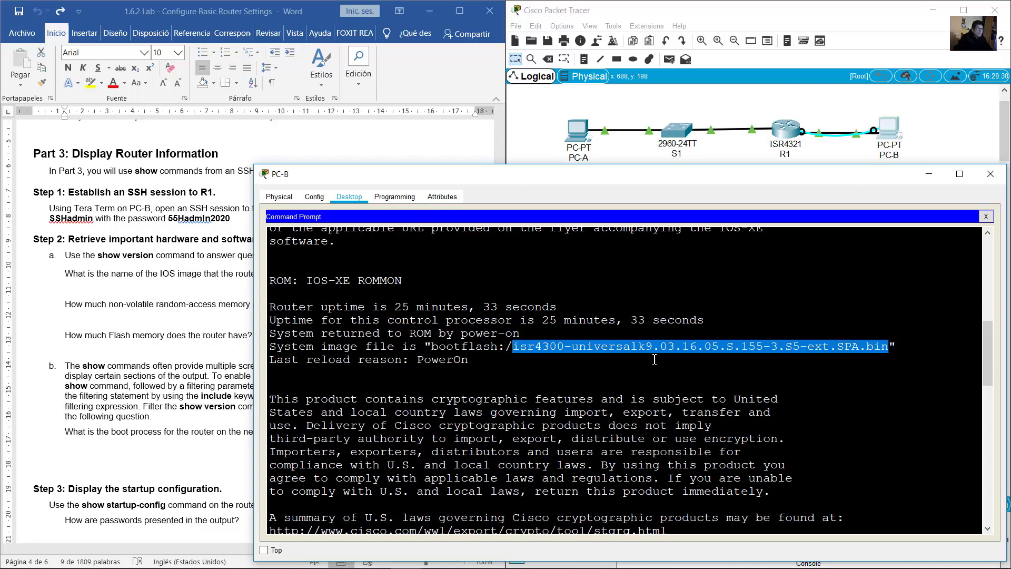
# Find R1's NVRAM size, 32768K, at the bottom of show version for the NVRAM question.
pyautogui.hotkey('alt', 'Tab')
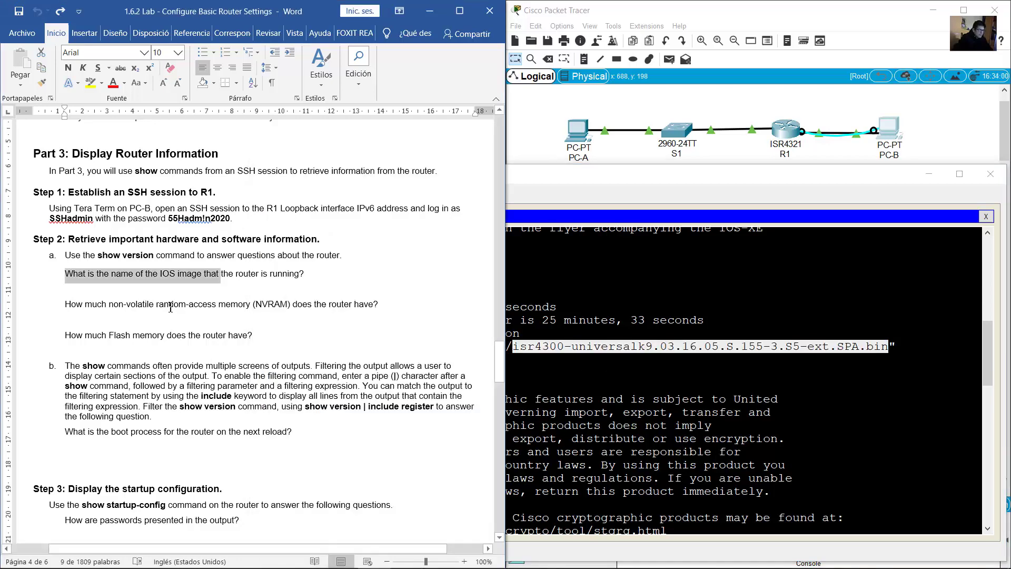
pyautogui.moveTo(74, 307); pyautogui.dragTo(384, 306)
pyautogui.hotkey('alt', 'Tab')
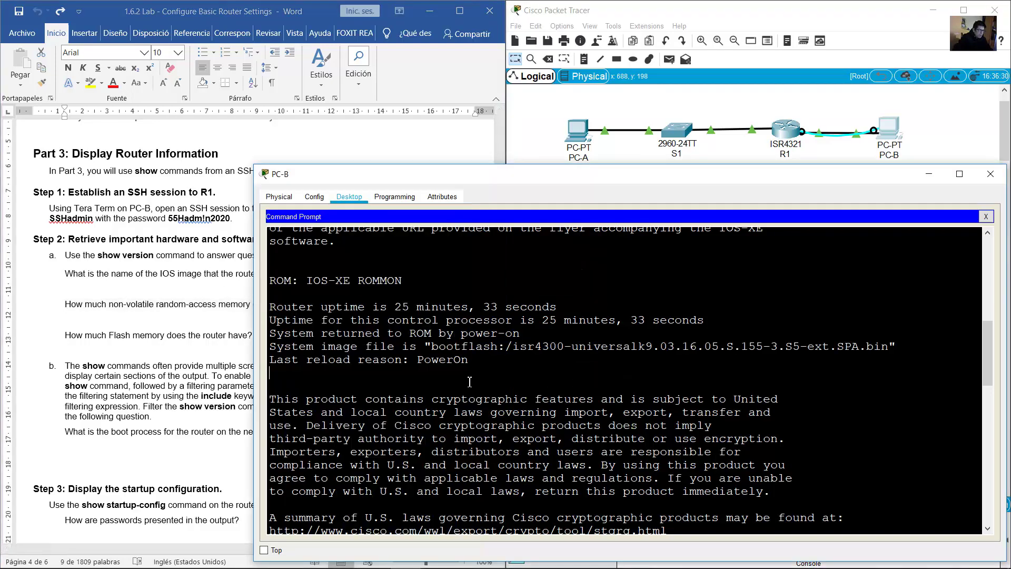
pyautogui.scroll(-6, 431, 382)
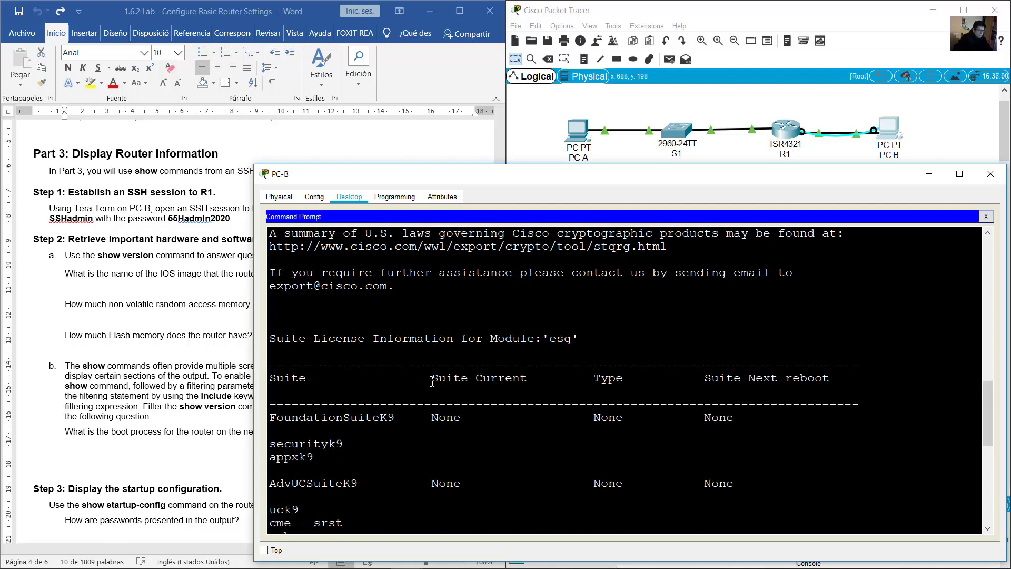
pyautogui.scroll(-9, 432, 382)
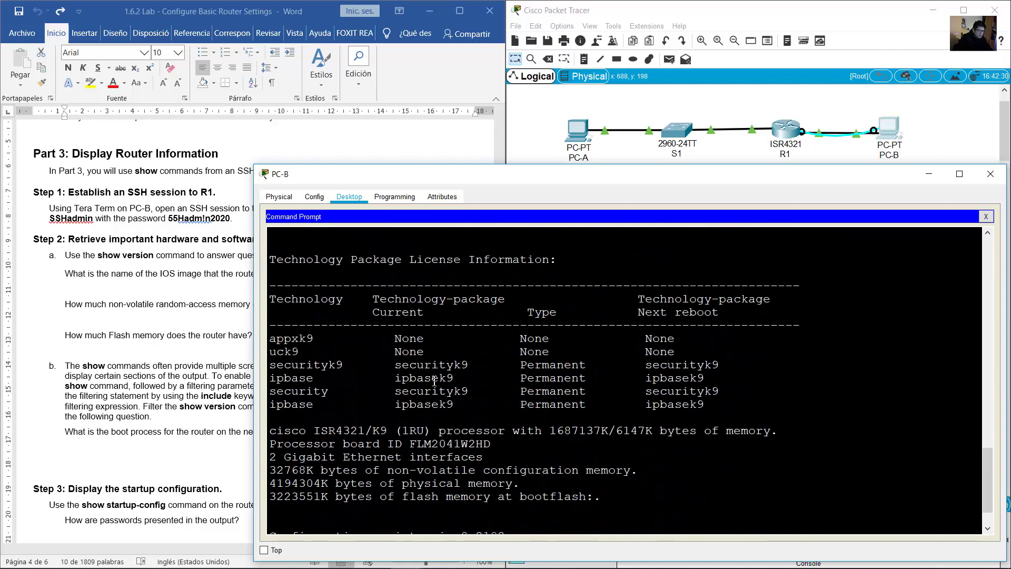
pyautogui.scroll(-1, 435, 382)
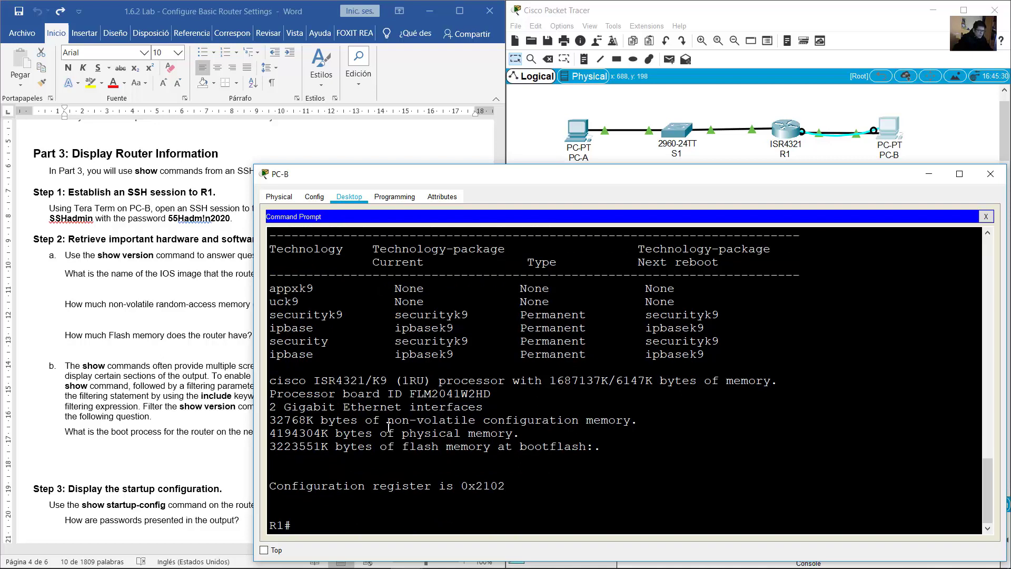
pyautogui.moveTo(390, 421); pyautogui.dragTo(633, 422)
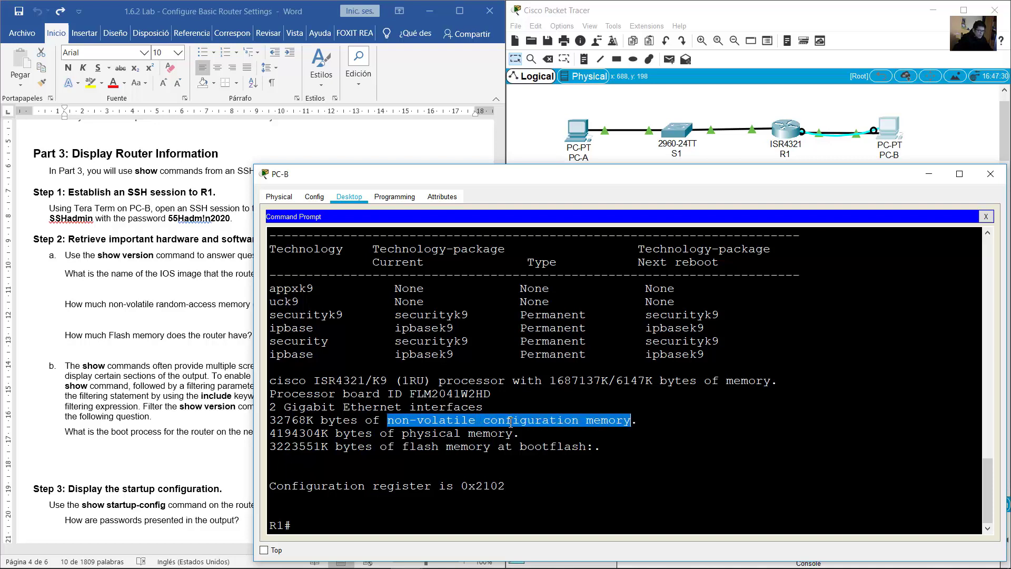
pyautogui.moveTo(269, 422); pyautogui.dragTo(360, 422)
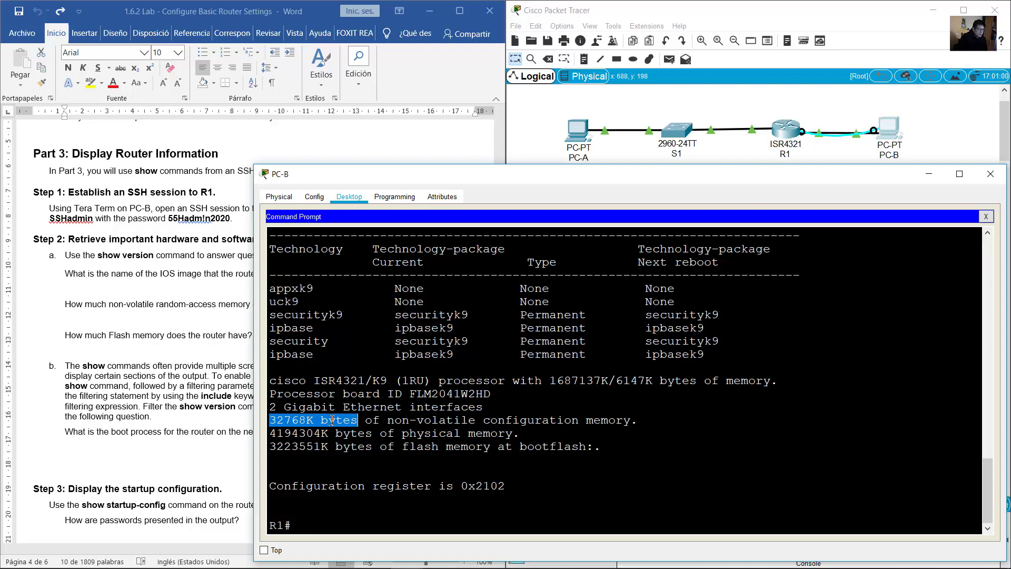
# Find the flash memory size, 3223551K, and match it to the Word flash memory question.
pyautogui.click(308, 420)
pyautogui.click(128, 323)
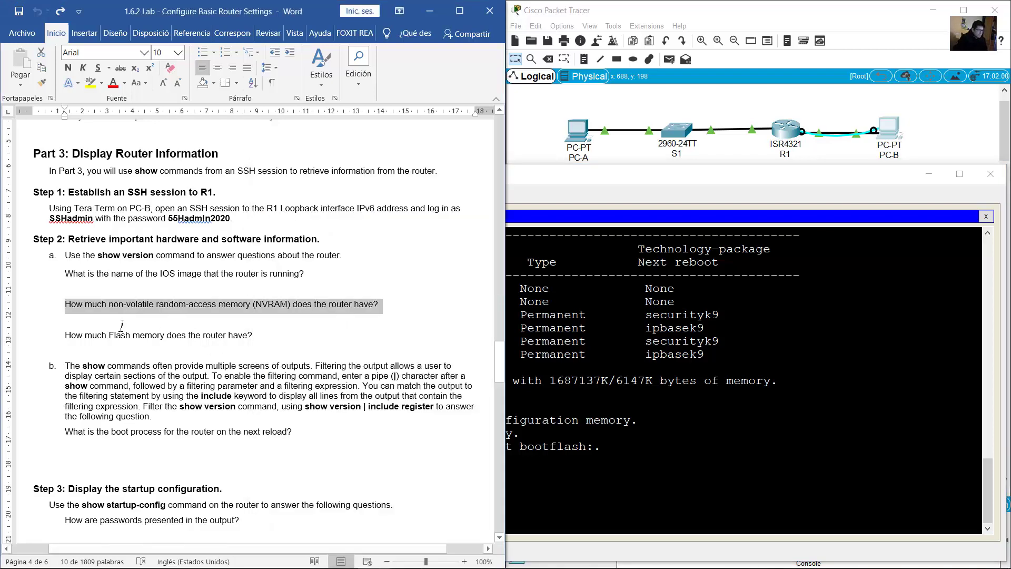
pyautogui.moveTo(66, 336); pyautogui.dragTo(227, 336)
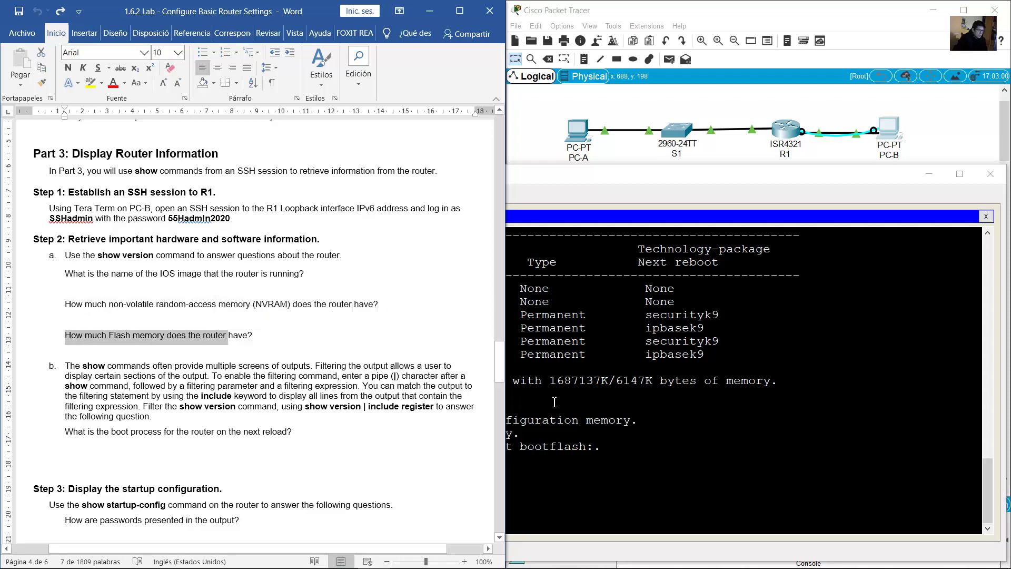
pyautogui.click(515, 386)
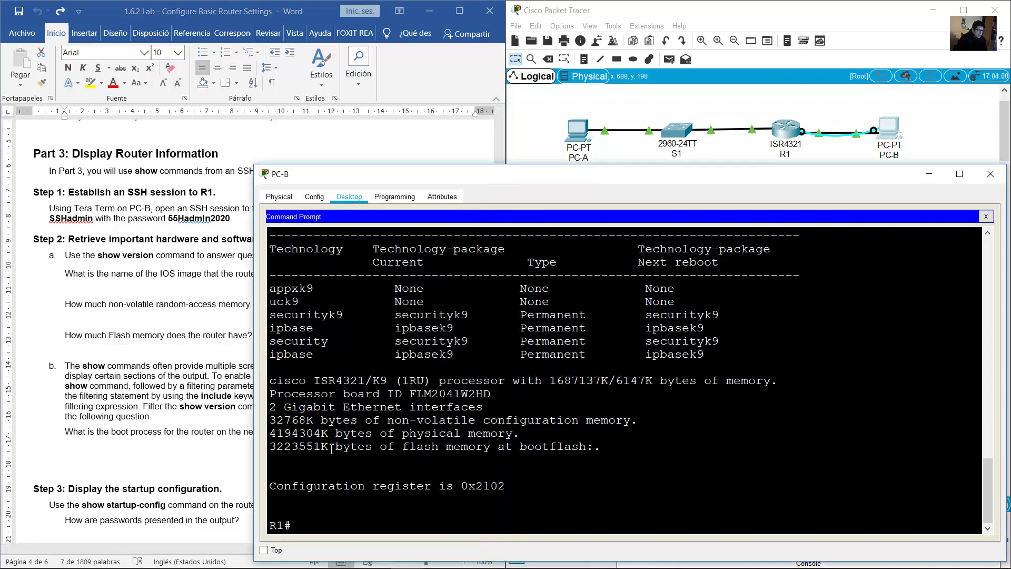
pyautogui.moveTo(403, 447); pyautogui.dragTo(606, 448)
pyautogui.moveTo(271, 447); pyautogui.dragTo(333, 447)
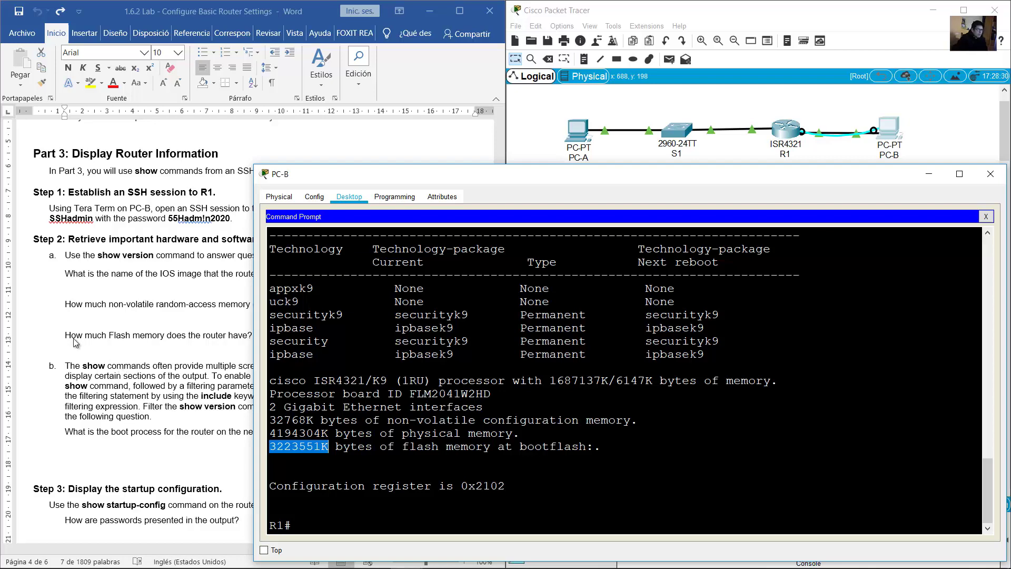
pyautogui.moveTo(64, 337); pyautogui.dragTo(227, 337)
pyautogui.scroll(-4, 82, 241)
# Read item b's paragraph on filtering show output and the boot-process question, then switch to PC-B.
pyautogui.scroll(-1, 82, 241)
pyautogui.click(81, 212)
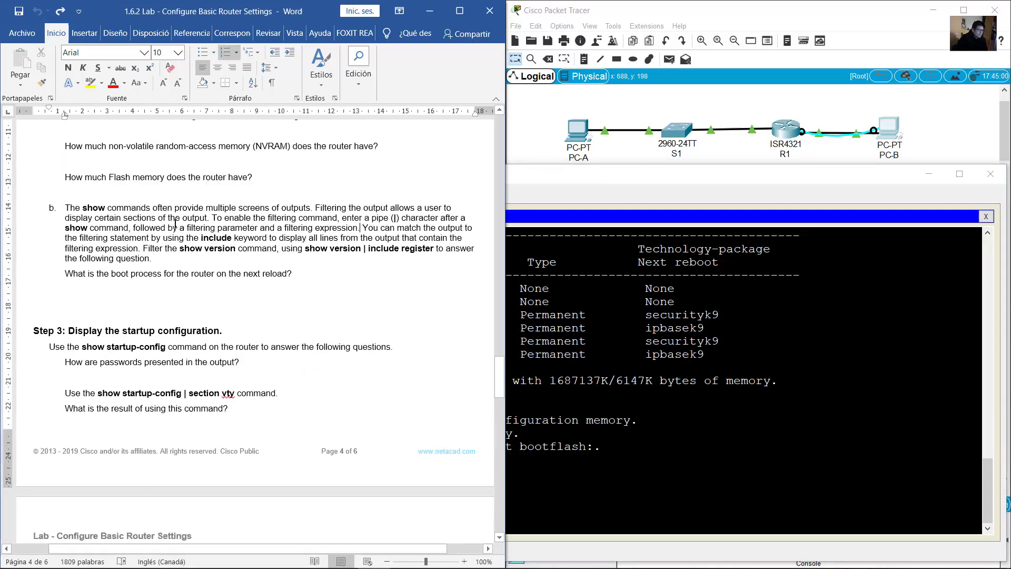
pyautogui.moveTo(70, 208); pyautogui.dragTo(162, 260)
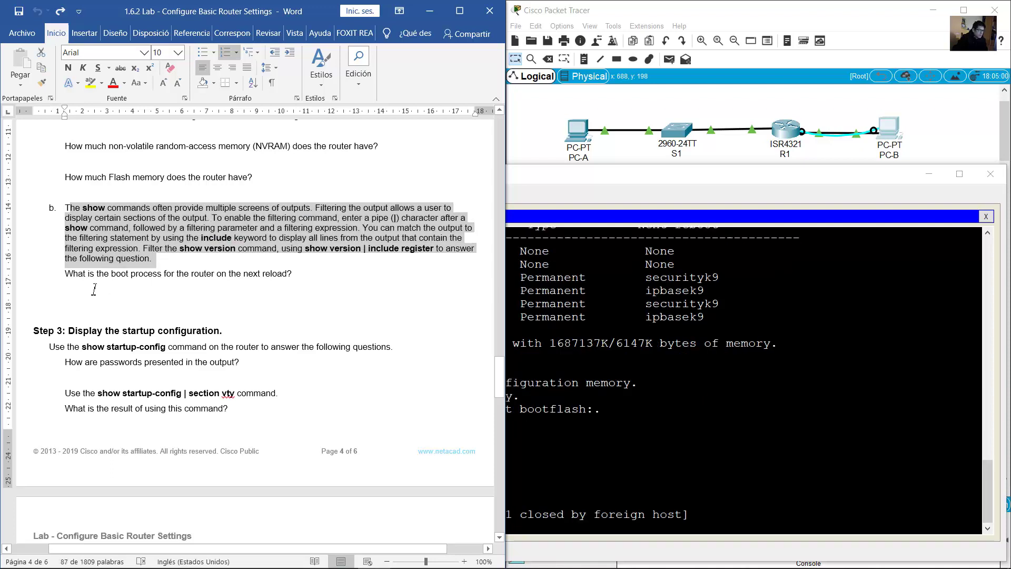
pyautogui.moveTo(66, 274); pyautogui.dragTo(296, 273)
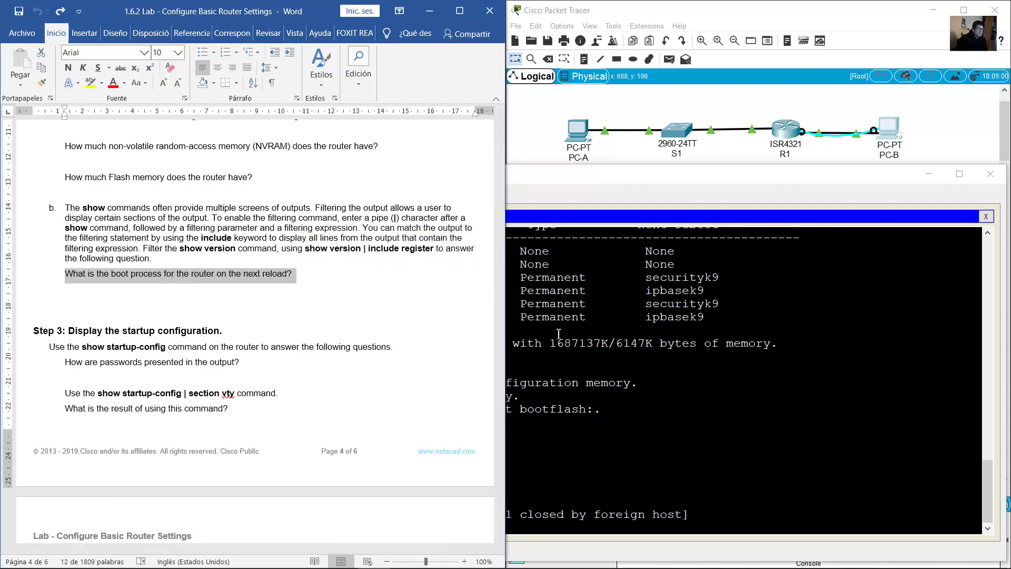
pyautogui.click(557, 333)
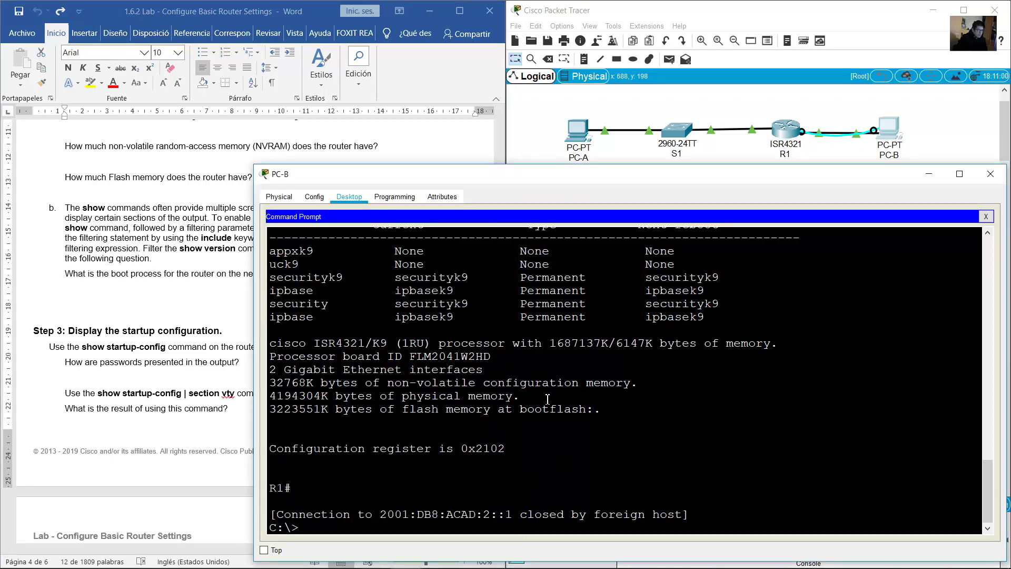
# After the closed-connection message, rerun the recalled ssh command to R1 at 2001:db8:acad:2::1.
pyautogui.scroll(-1, 548, 400)
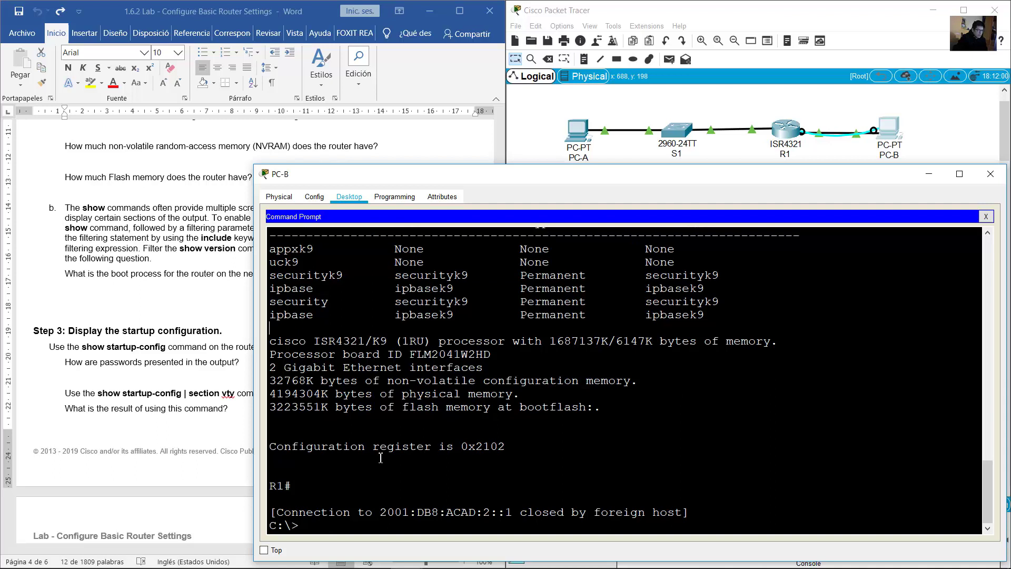
pyautogui.moveTo(284, 510); pyautogui.dragTo(687, 517)
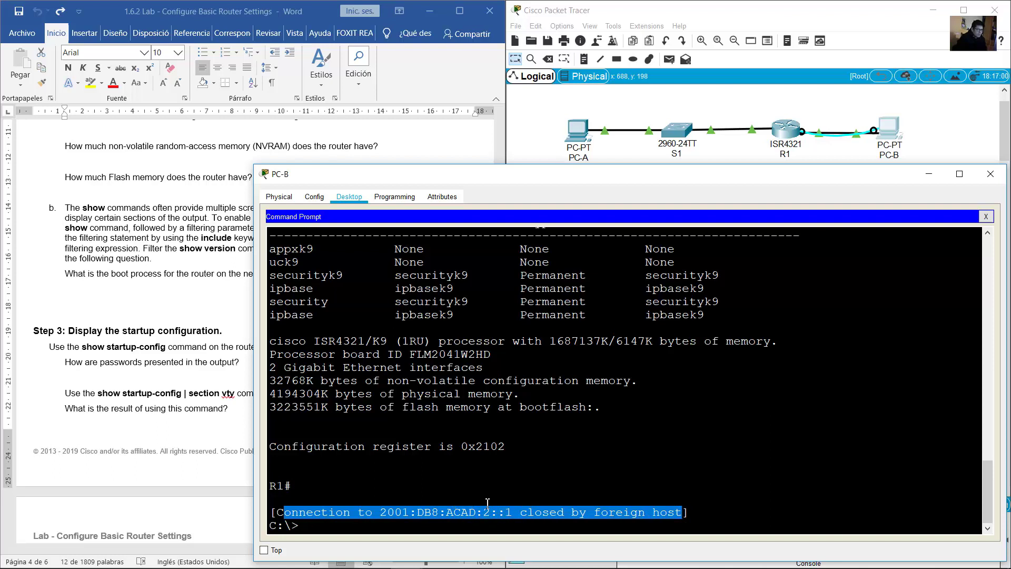
pyautogui.click(339, 525)
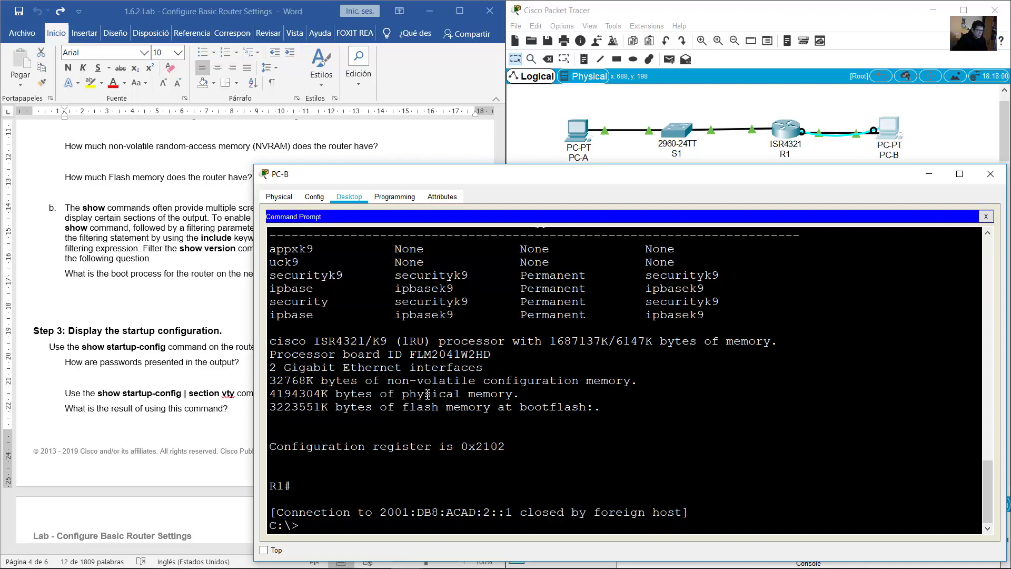
pyautogui.press('Up')
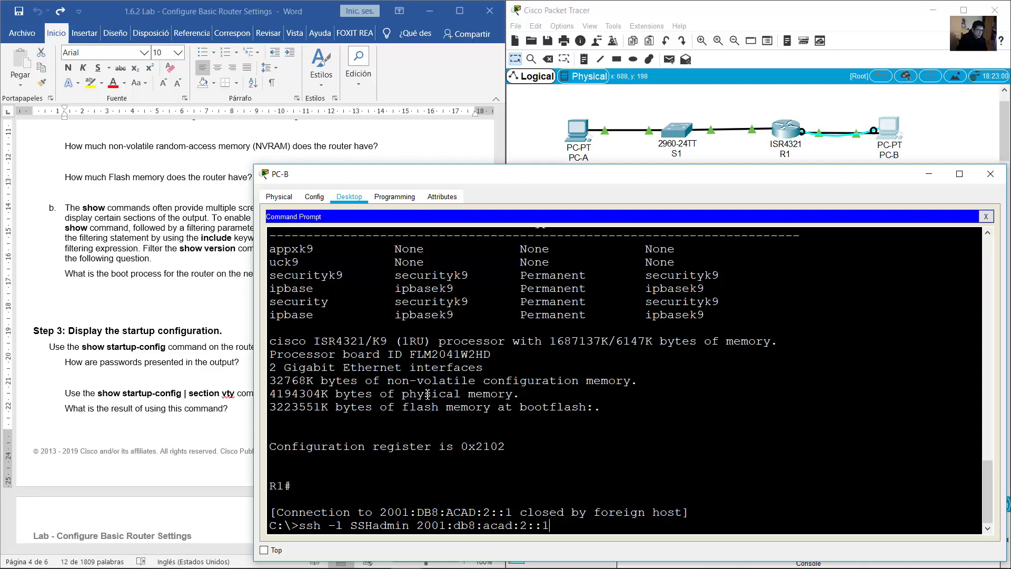
pyautogui.press('Return')
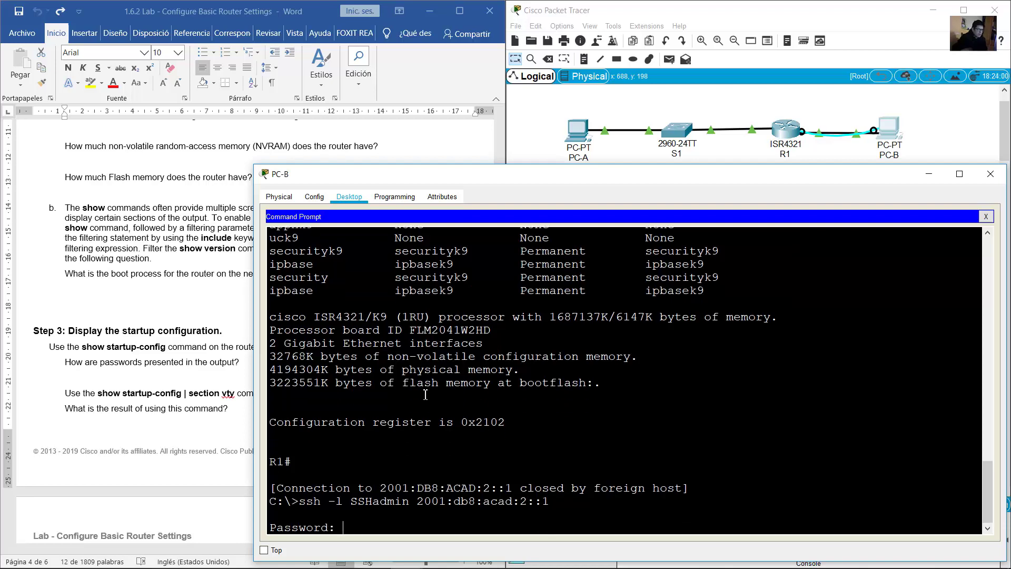
# Log in with the lab's SSH password, reaching the unauthorized-access banner and R1> prompt.
pyautogui.click(34, 365)
pyautogui.scroll(10, 177, 342)
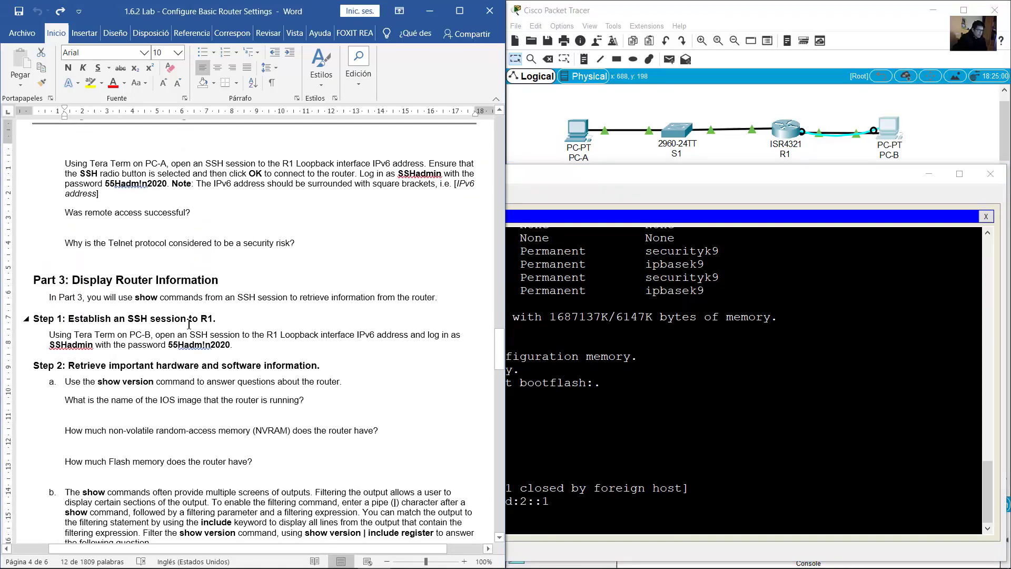
pyautogui.click(177, 342)
pyautogui.click(565, 485)
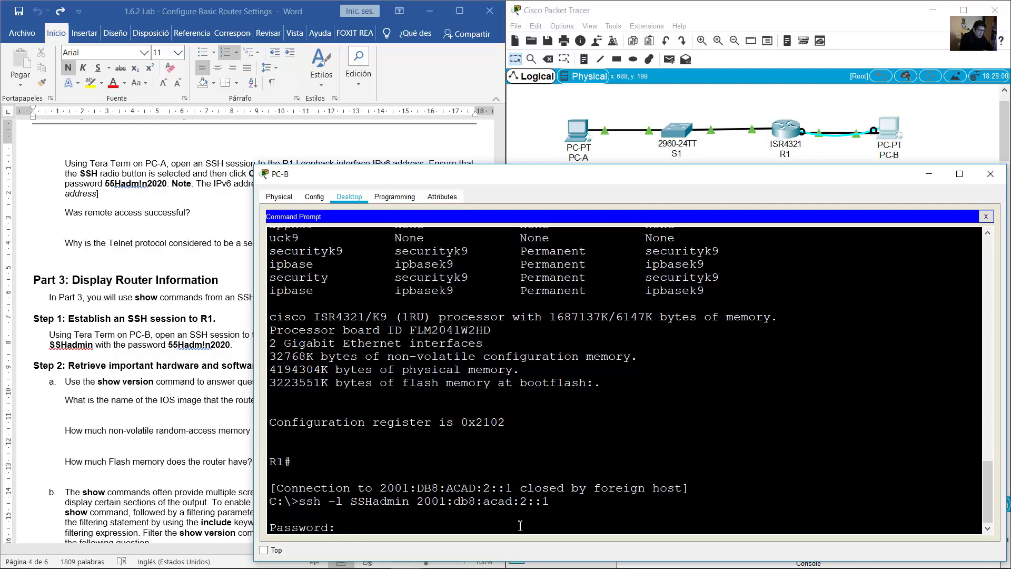
pyautogui.press('Return')
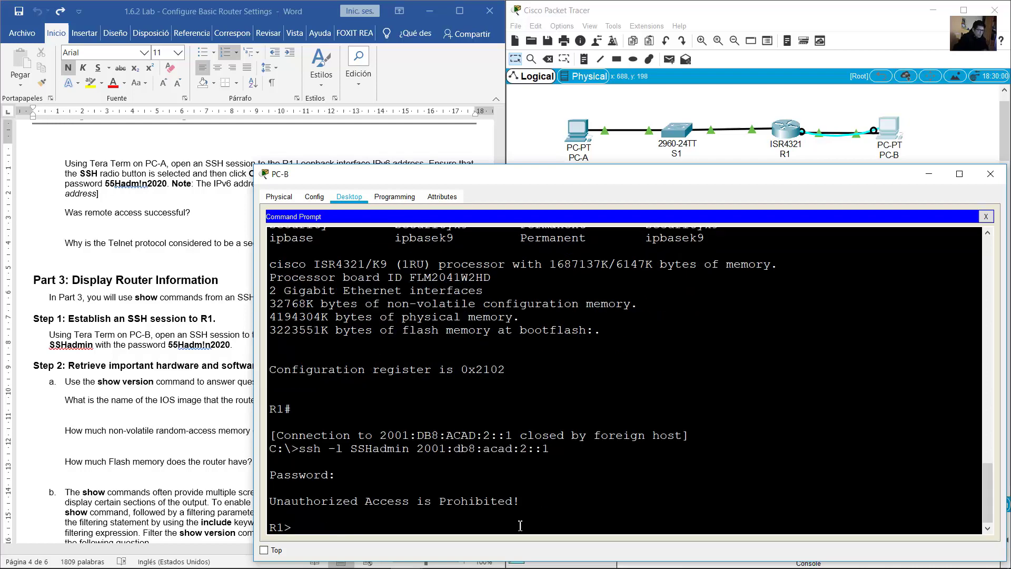
pyautogui.moveTo(513, 502); pyautogui.dragTo(240, 481)
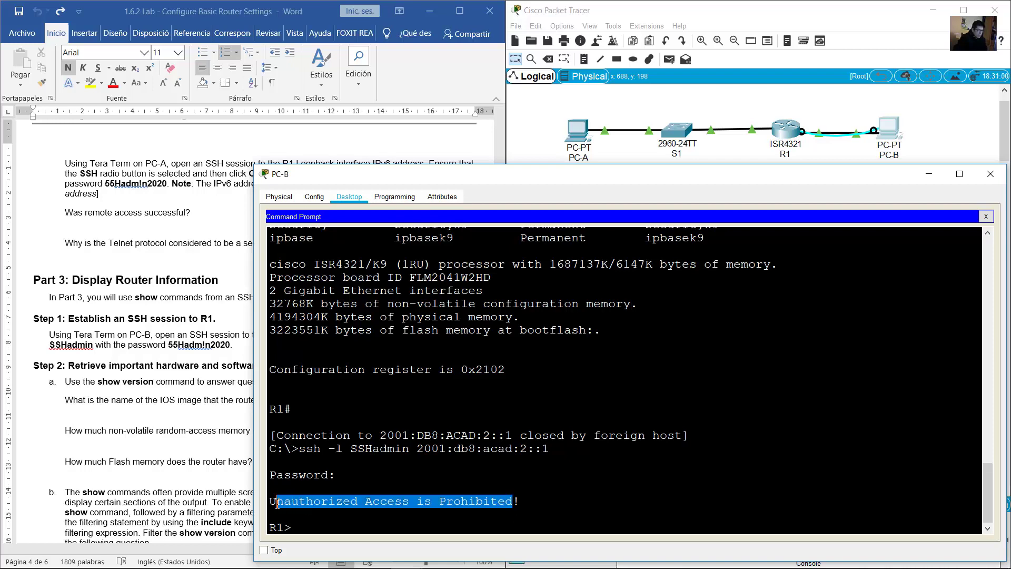
pyautogui.click(188, 405)
pyautogui.scroll(15, 256, 381)
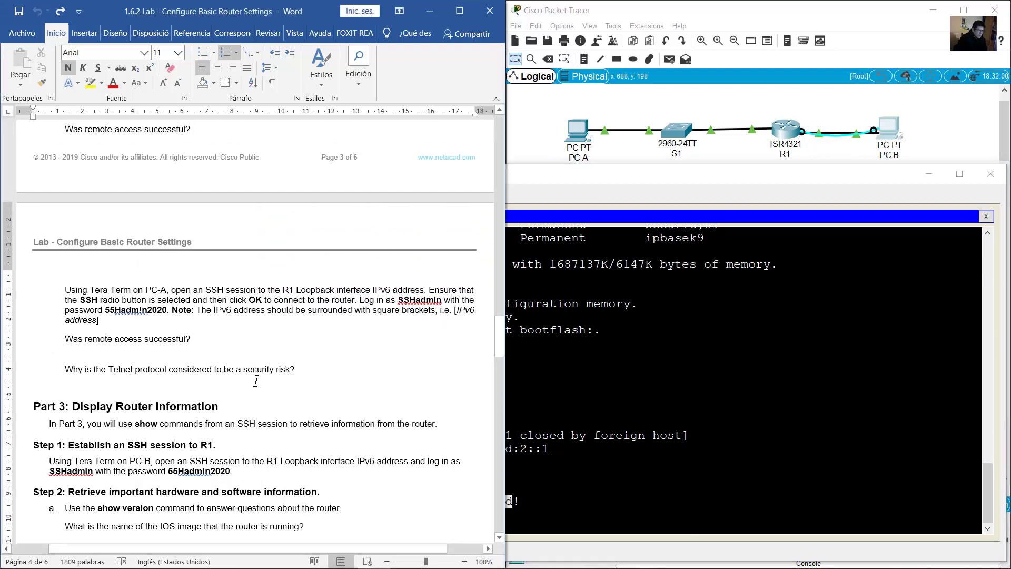
pyautogui.scroll(6, 257, 381)
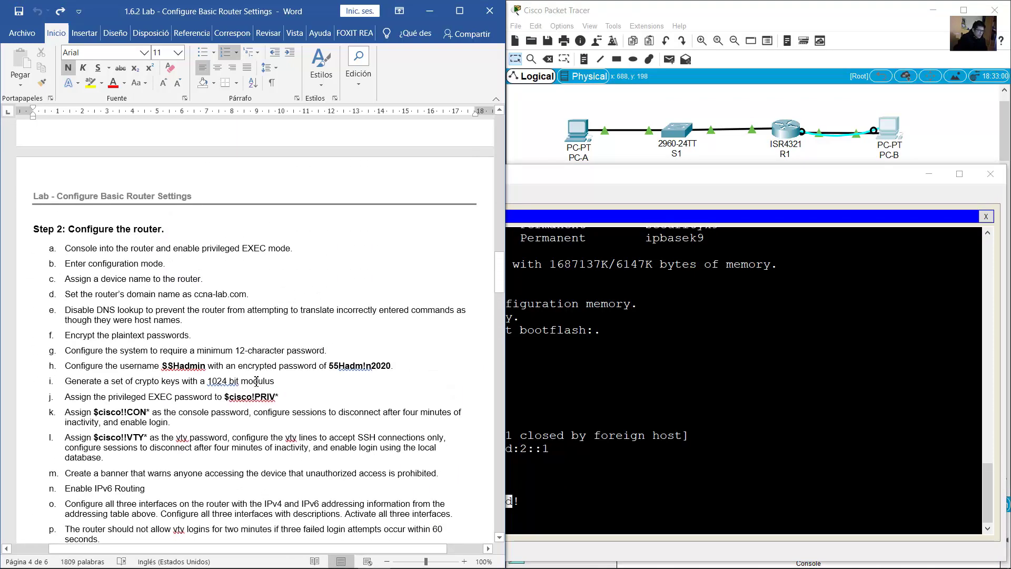
pyautogui.moveTo(175, 403); pyautogui.dragTo(284, 403)
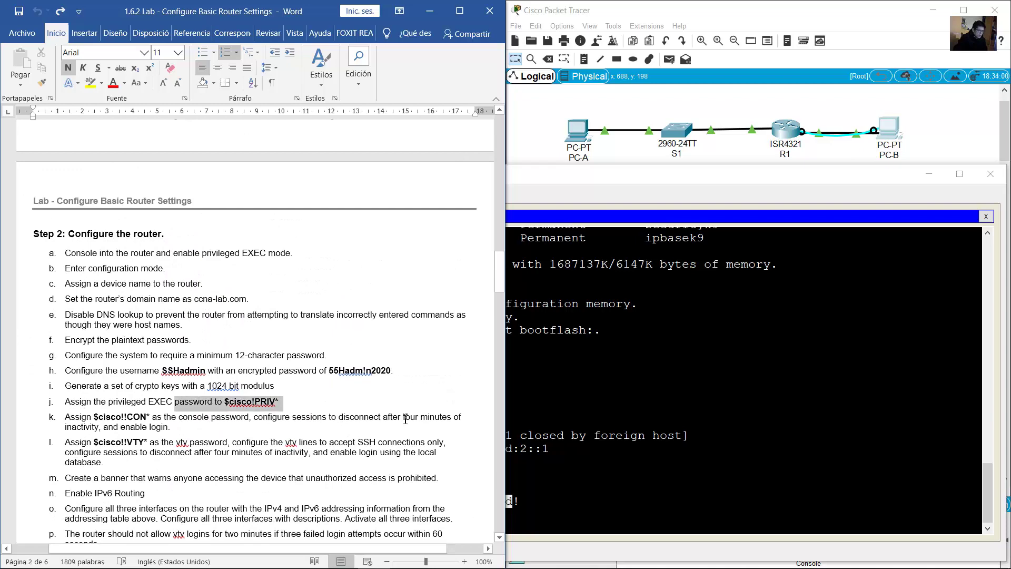
pyautogui.hotkey('alt', 'Tab')
# Enter privileged EXEC mode on R1 using enable and the enable secret.
pyautogui.write('enable')
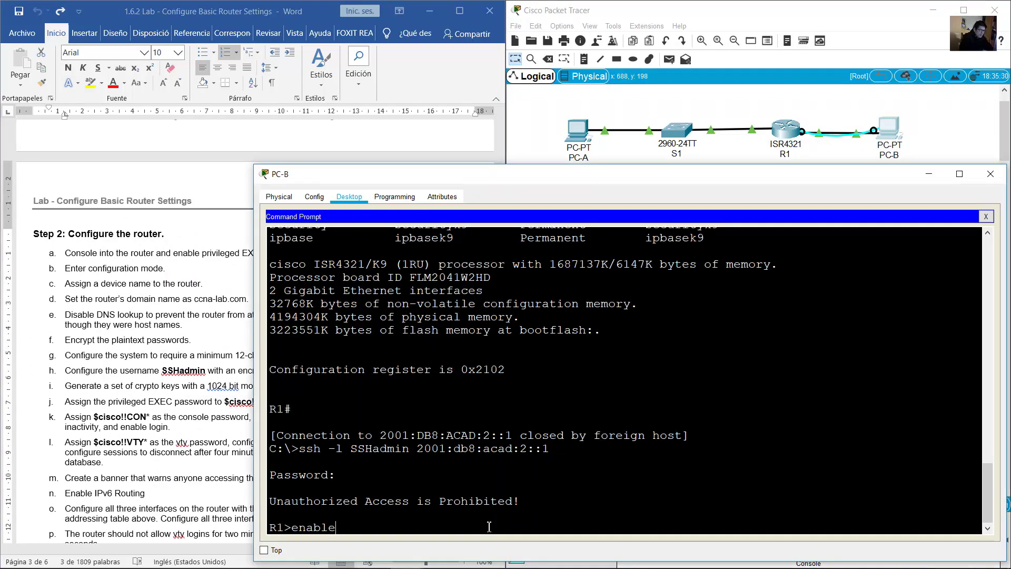
pyautogui.press('Return')
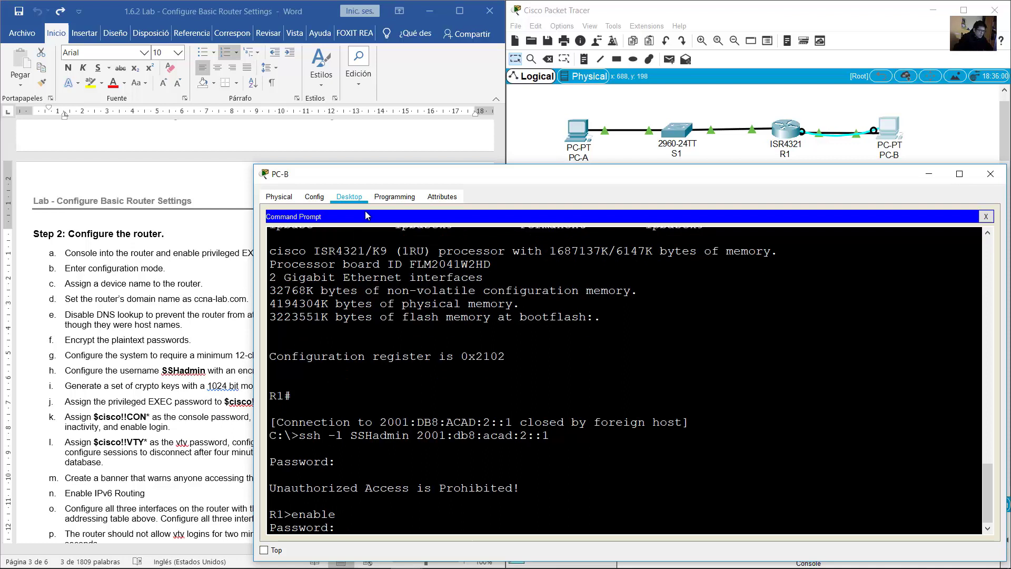
pyautogui.moveTo(377, 174); pyautogui.dragTo(432, 162)
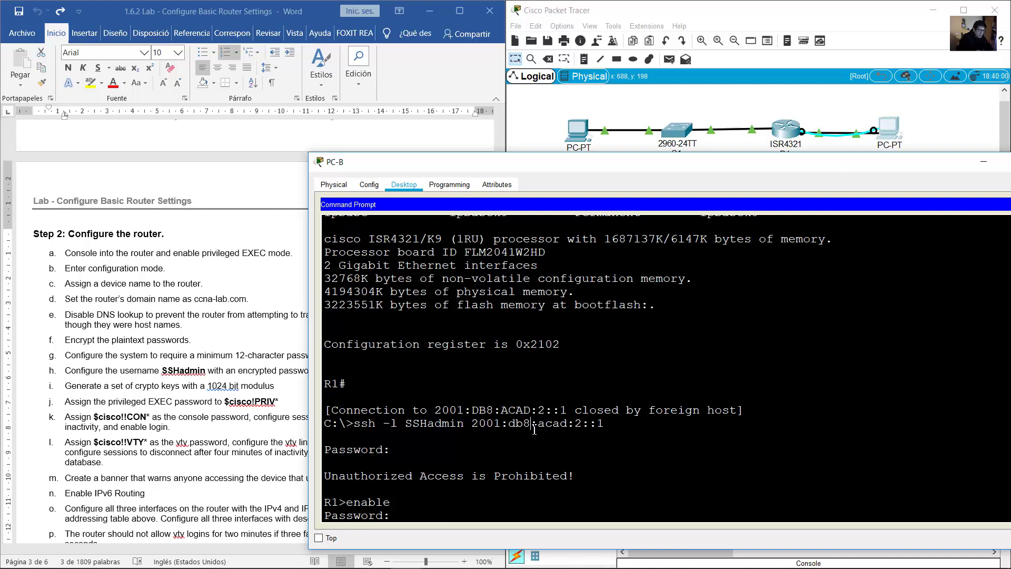
pyautogui.press('Return')
pyautogui.doubleClick(336, 514)
pyautogui.moveTo(742, 167); pyautogui.dragTo(694, 203)
# Check the boot-process question, then run show version | include register, returning 0x2102.
pyautogui.click(243, 385)
pyautogui.scroll(-20, 304, 384)
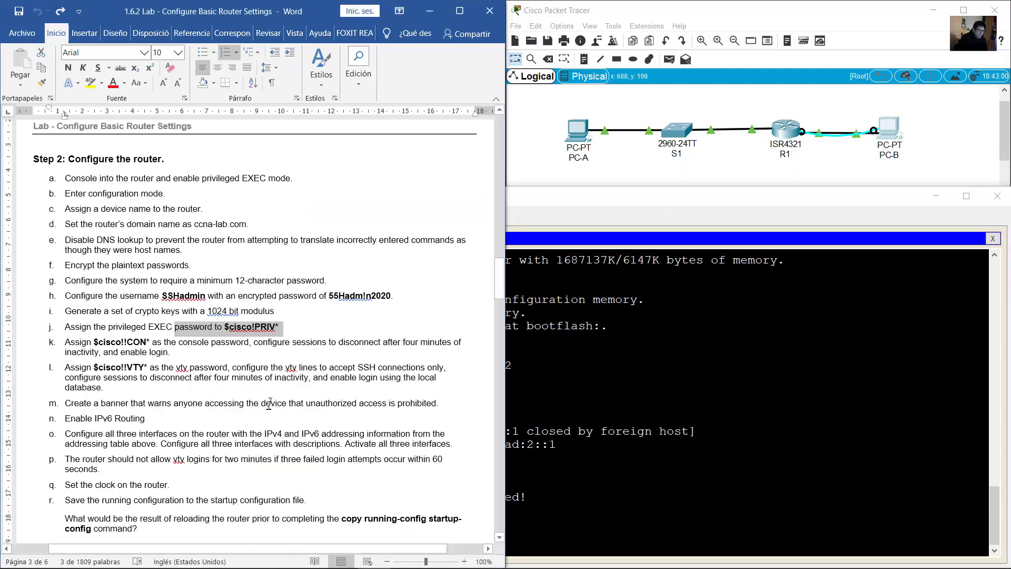
pyautogui.scroll(-10, 305, 384)
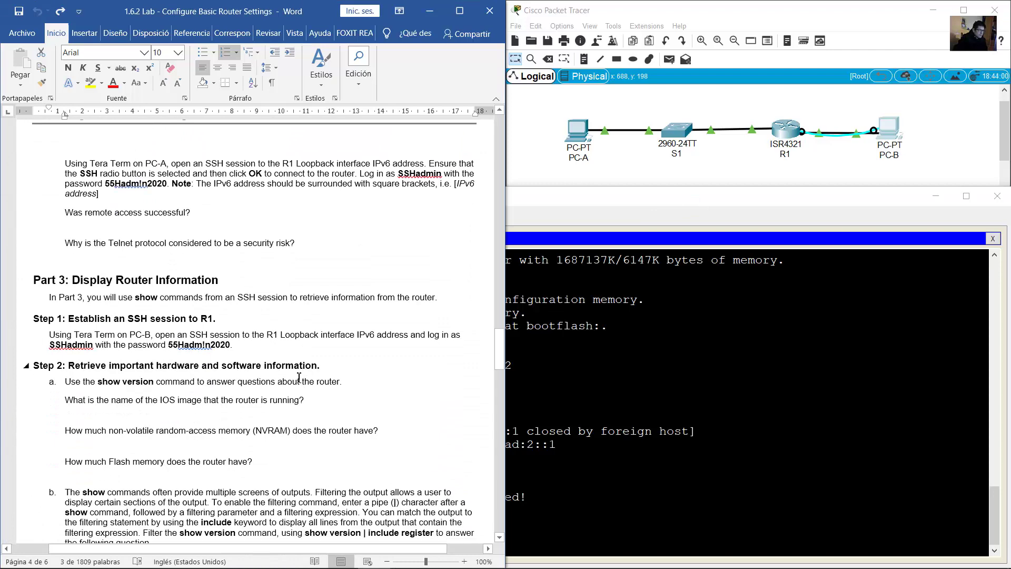
pyautogui.scroll(-5, 300, 377)
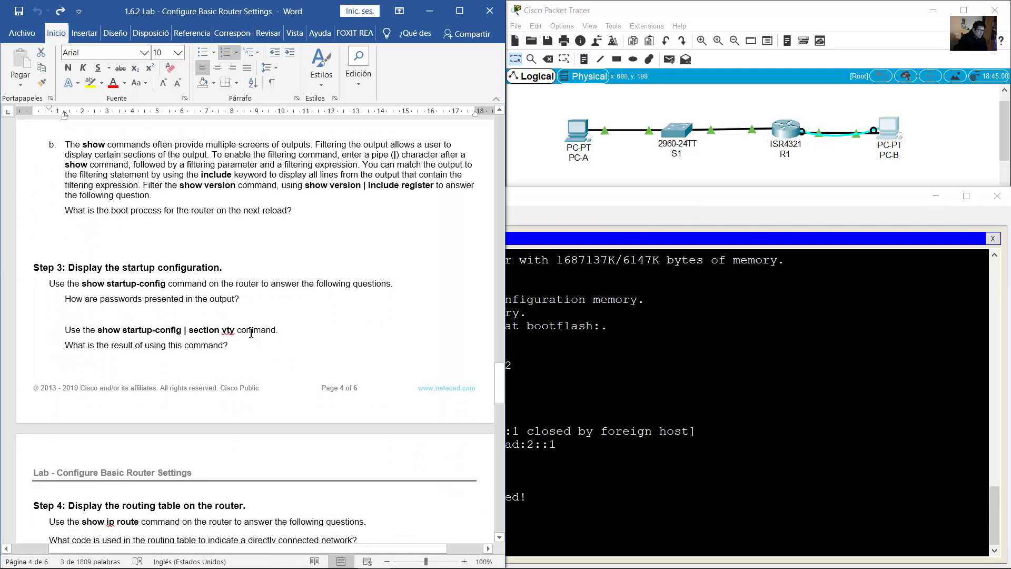
pyautogui.moveTo(75, 213); pyautogui.dragTo(303, 212)
pyautogui.click(604, 532)
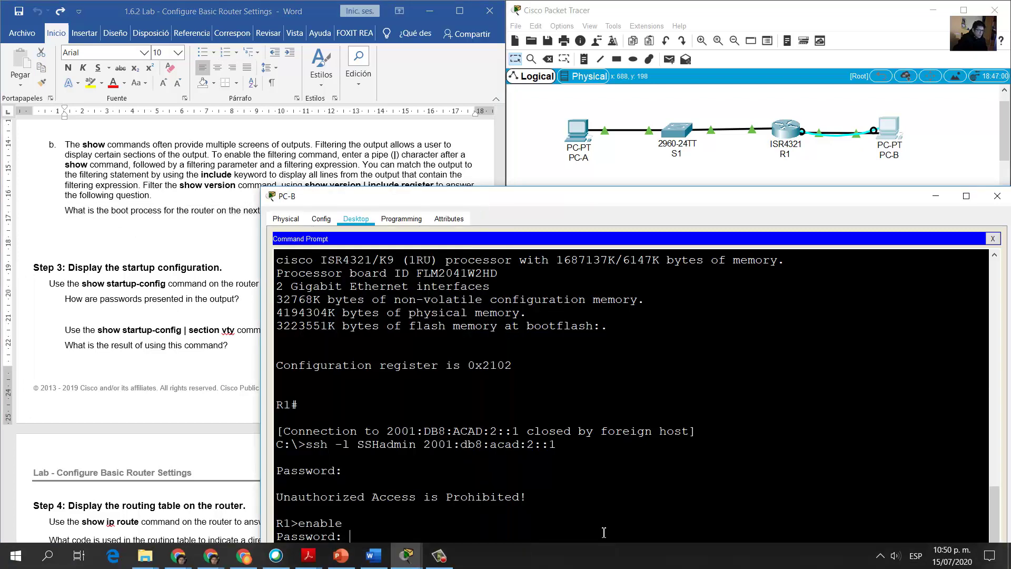
pyautogui.write('version')
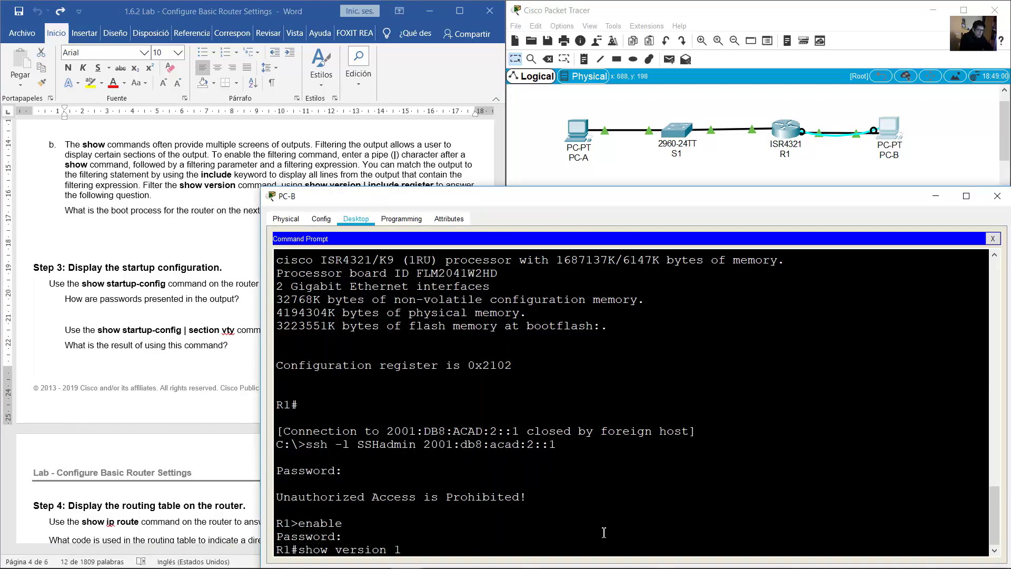
pyautogui.write(' | include register')
pyautogui.press('Return')
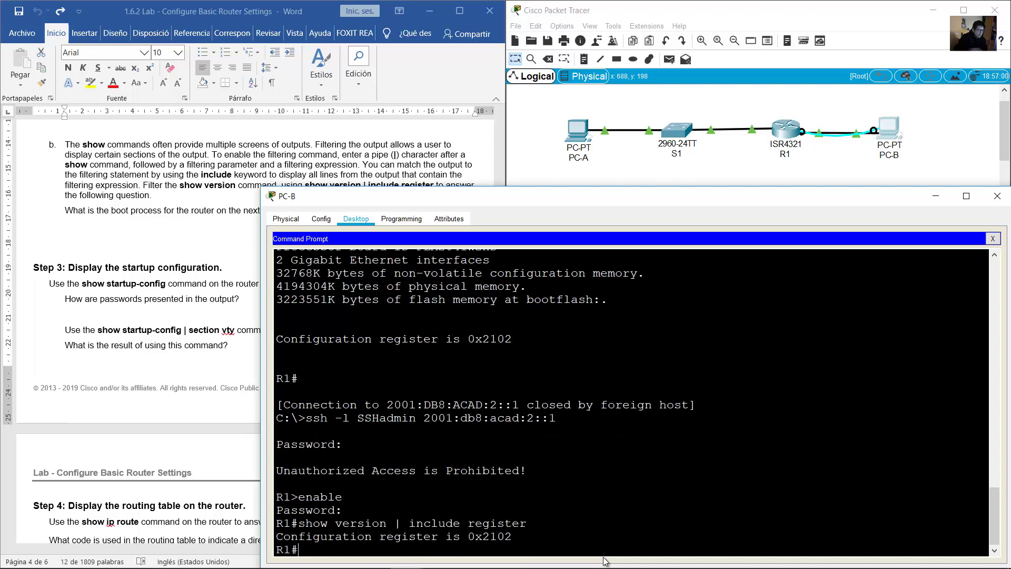
pyautogui.moveTo(283, 536); pyautogui.dragTo(517, 537)
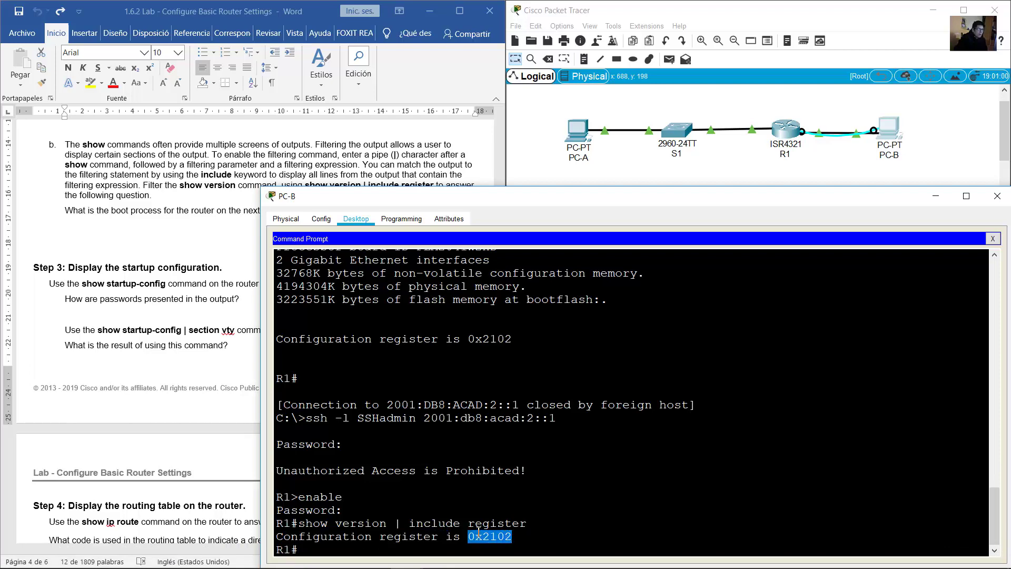
# Rerun the filtered command and highlight the 'Configuration register is 0x2102' line.
pyautogui.scroll(4, 469, 435)
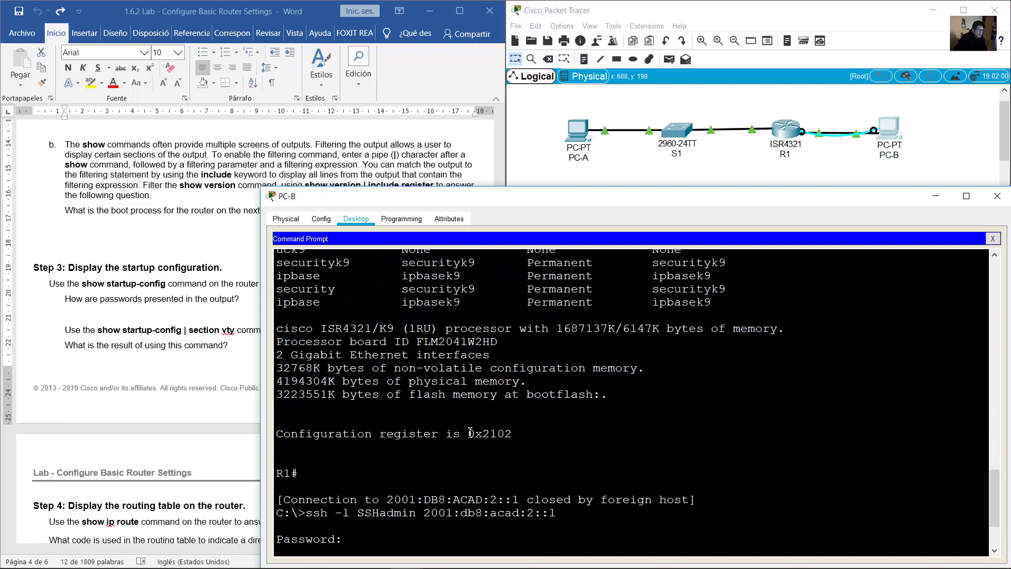
pyautogui.scroll(3, 470, 431)
pyautogui.press('Up')
pyautogui.press('Return')
pyautogui.moveTo(284, 435)
pyautogui.mouseDown()
pyautogui.moveTo(507, 434)
pyautogui.moveTo(277, 421)
pyautogui.mouseUp()
pyautogui.click(552, 437)
pyautogui.moveTo(411, 376); pyautogui.dragTo(305, 429)
pyautogui.press('Return')
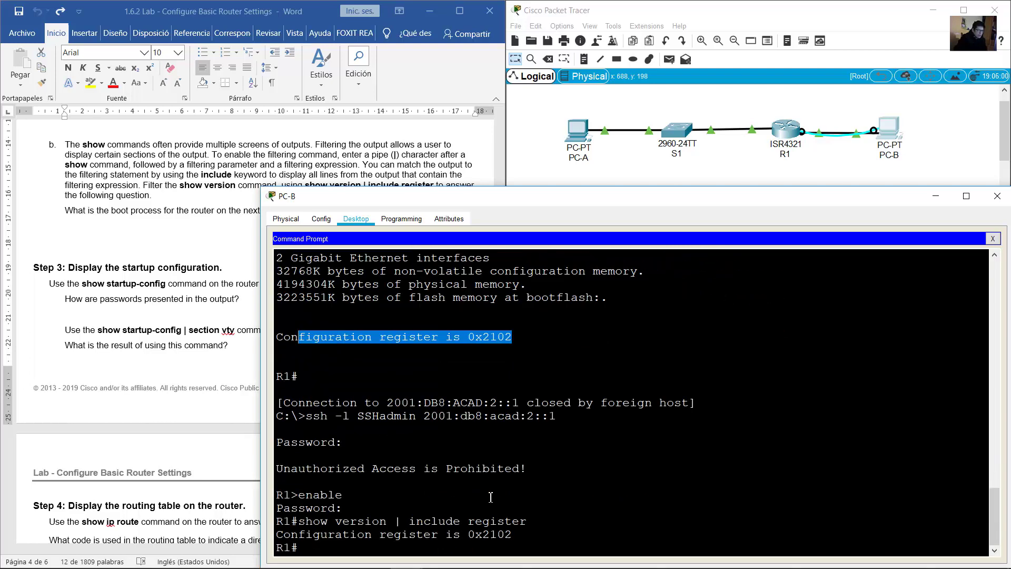
pyautogui.click(419, 520)
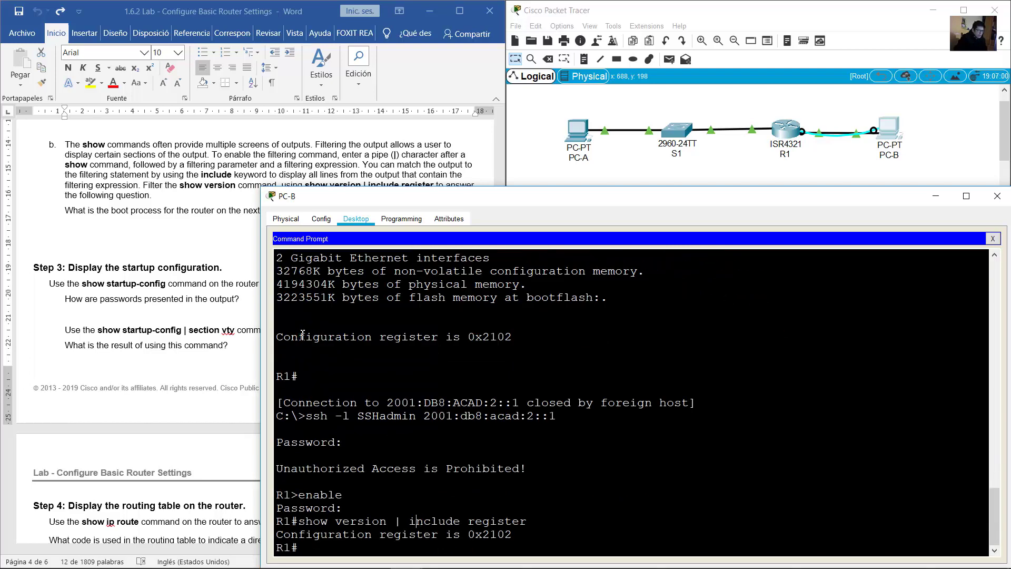
pyautogui.moveTo(279, 336); pyautogui.dragTo(515, 345)
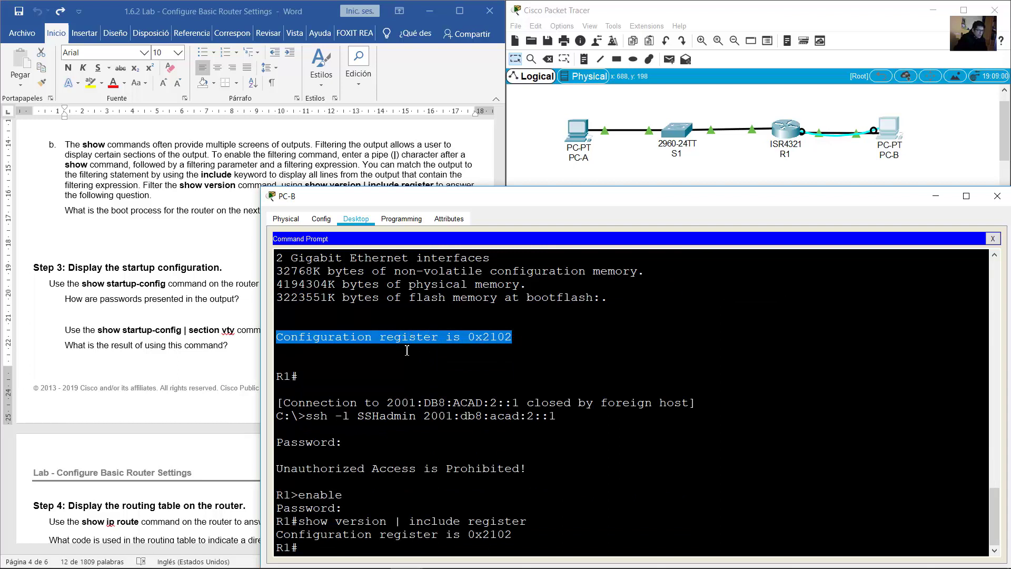
pyautogui.click(424, 326)
pyautogui.moveTo(513, 535); pyautogui.dragTo(276, 536)
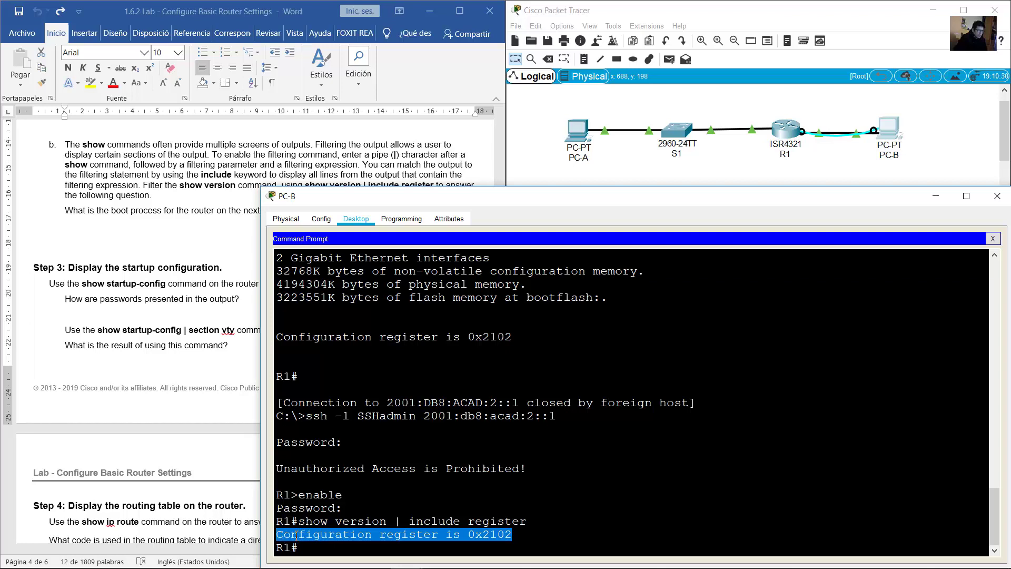
pyautogui.click(363, 549)
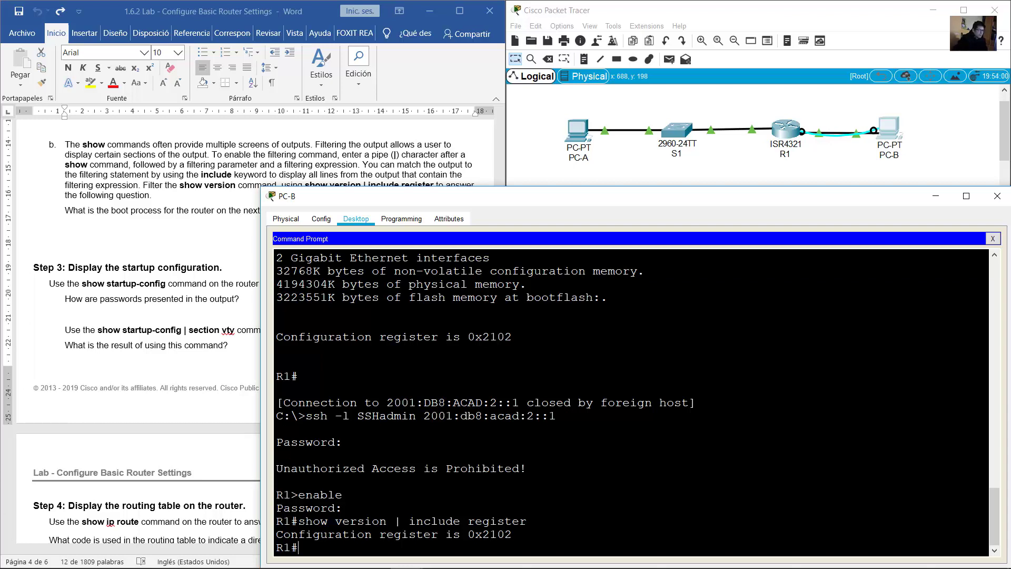
pyautogui.click(160, 377)
# Following the lab's Step 3, run show startup-config on R1.
pyautogui.scroll(-2, 187, 250)
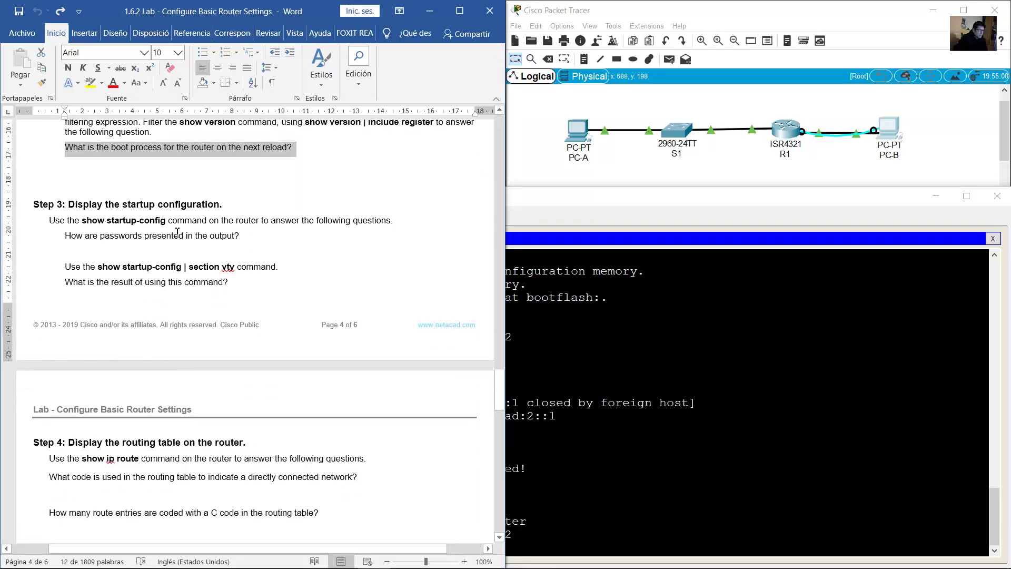
pyautogui.moveTo(71, 205); pyautogui.dragTo(220, 205)
pyautogui.moveTo(83, 220); pyautogui.dragTo(219, 220)
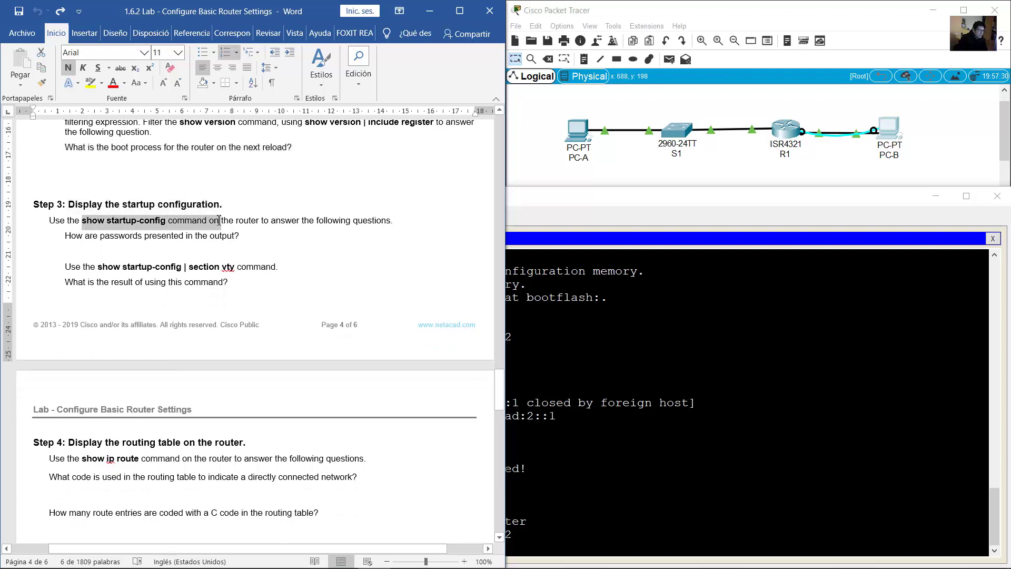
pyautogui.click(545, 504)
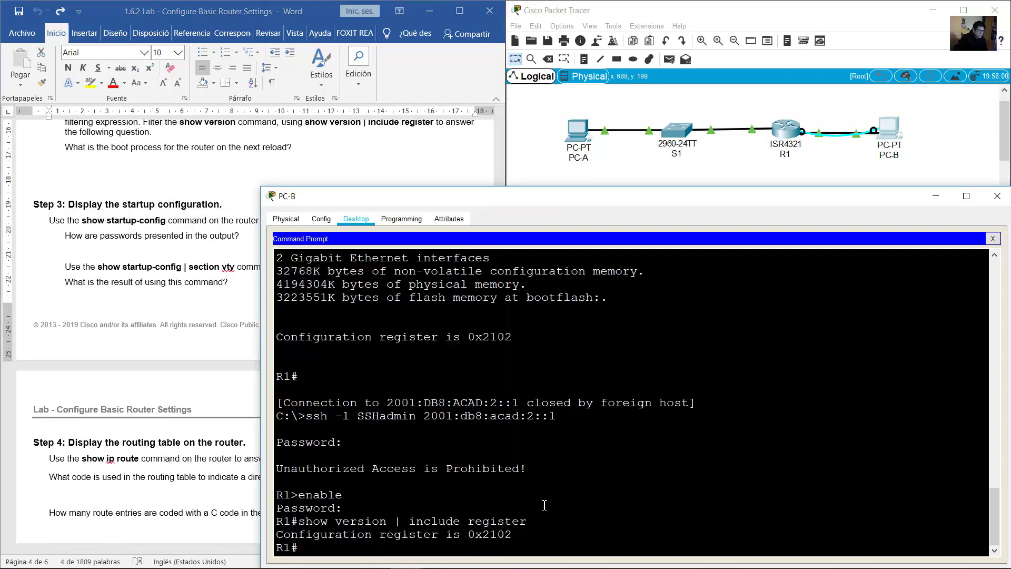
pyautogui.write('show startup-config')
pyautogui.press('Return')
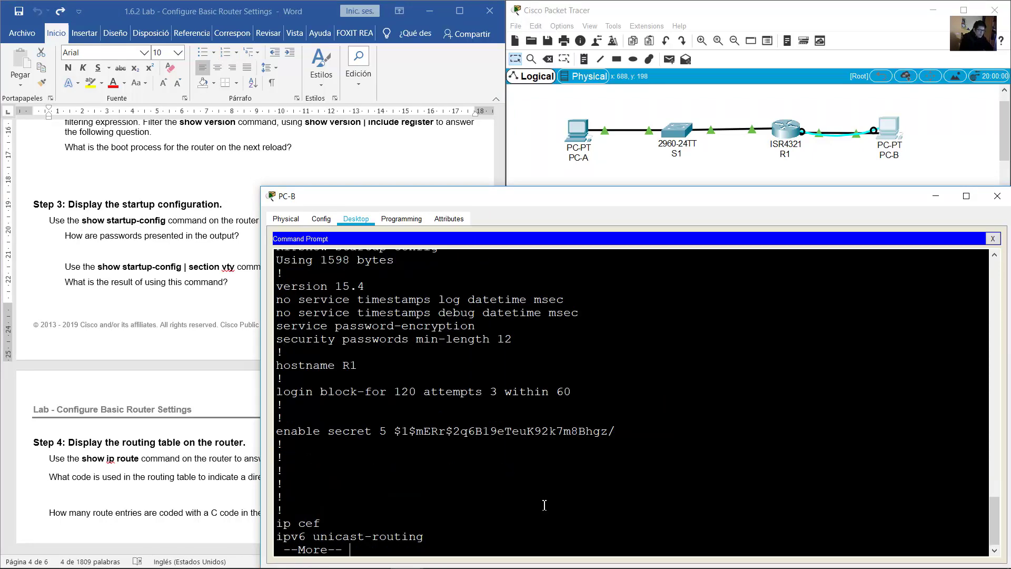
# Read the password-presentation question and locate the hashed enable secret in the output.
pyautogui.scroll(1, 545, 505)
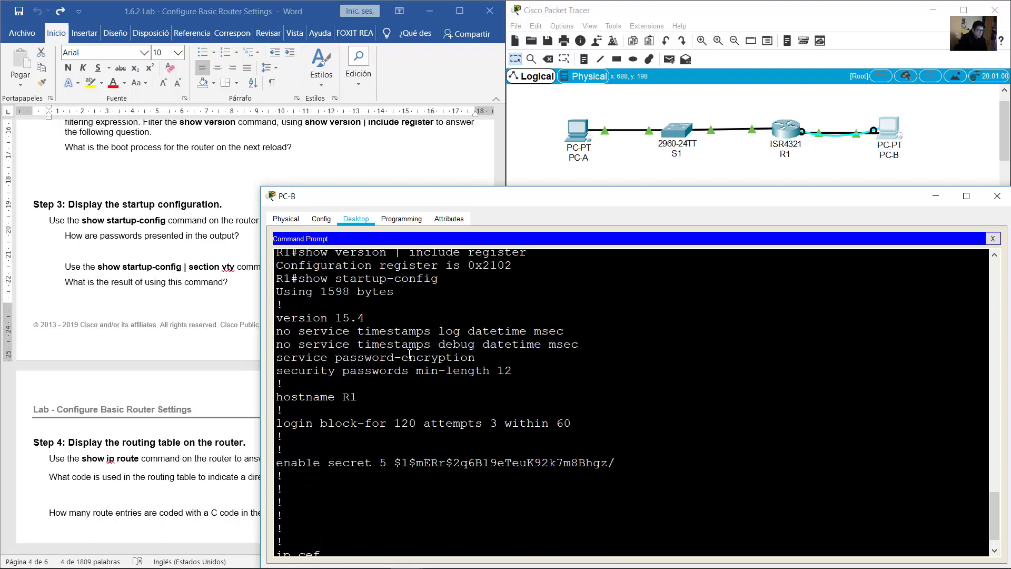
pyautogui.click(202, 314)
pyautogui.moveTo(81, 220); pyautogui.dragTo(220, 221)
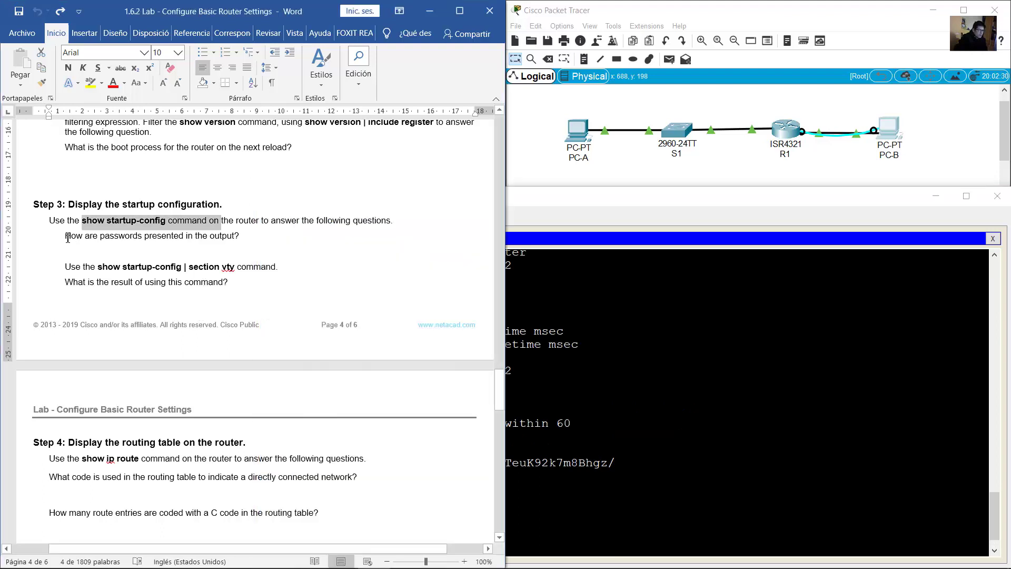
pyautogui.moveTo(65, 236); pyautogui.dragTo(245, 238)
pyautogui.click(545, 401)
pyautogui.scroll(-3, 404, 430)
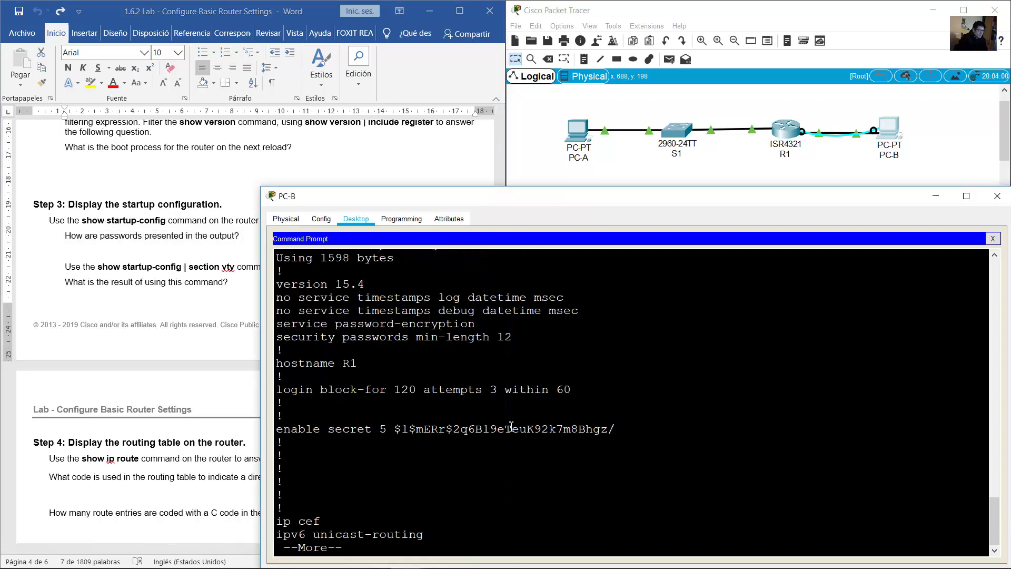
pyautogui.moveTo(339, 431); pyautogui.dragTo(616, 433)
pyautogui.click(546, 450)
# Page to the end of the configuration, revealing encrypted passwords in the line con and vty sections.
pyautogui.press('space')
pyautogui.press('space')
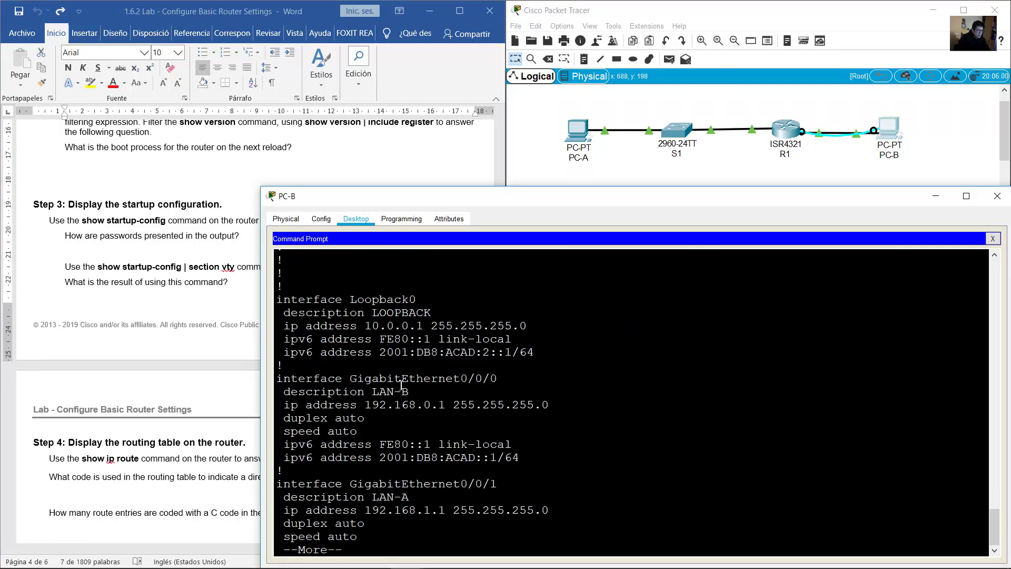
pyautogui.scroll(2, 405, 390)
pyautogui.press('space')
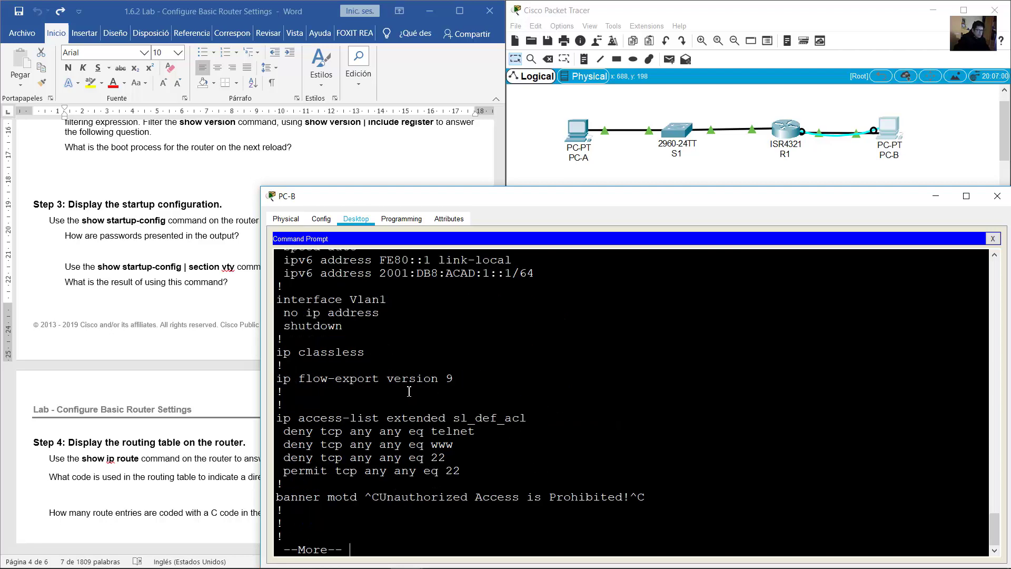
pyautogui.press('space')
pyautogui.moveTo(351, 300); pyautogui.dragTo(500, 504)
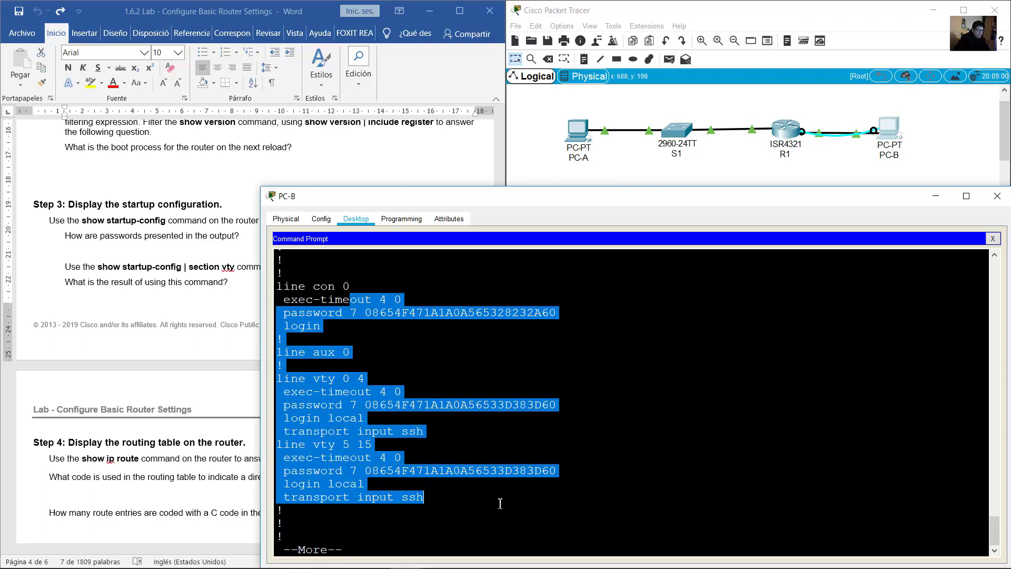
pyautogui.press('space')
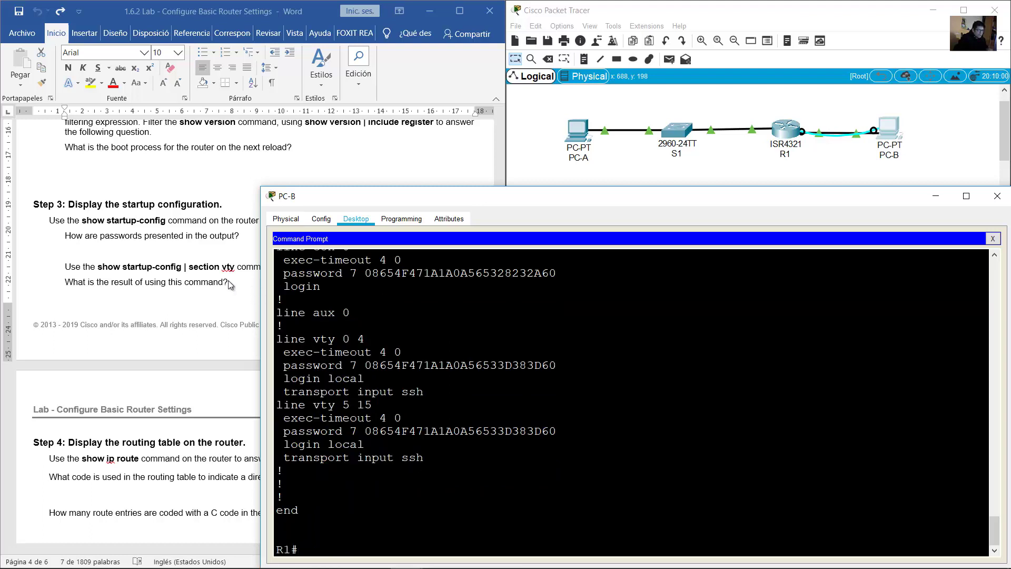
pyautogui.tripleClick(178, 237)
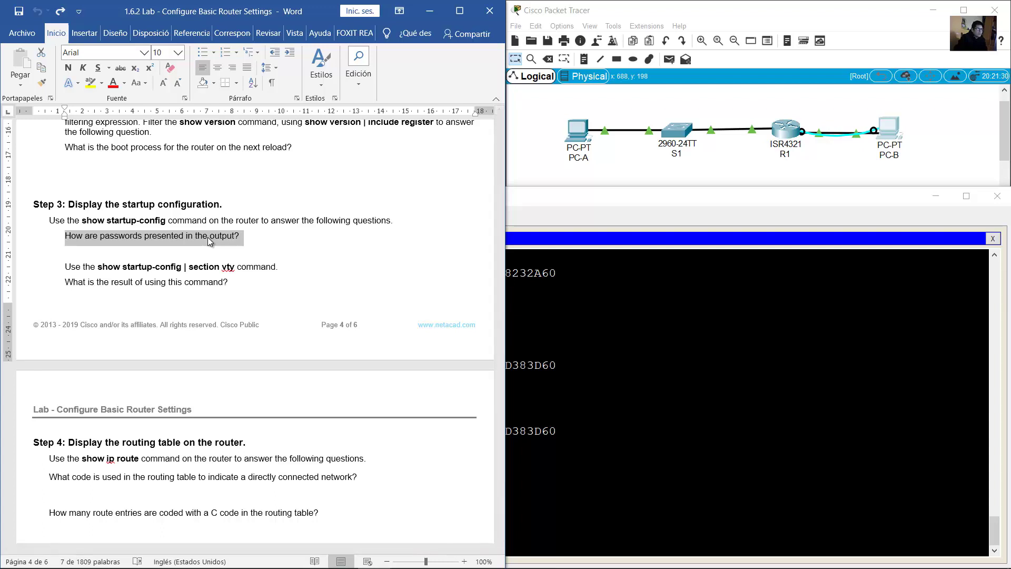
# Read the lab's next instruction using show startup-config with section vty.
pyautogui.click(236, 287)
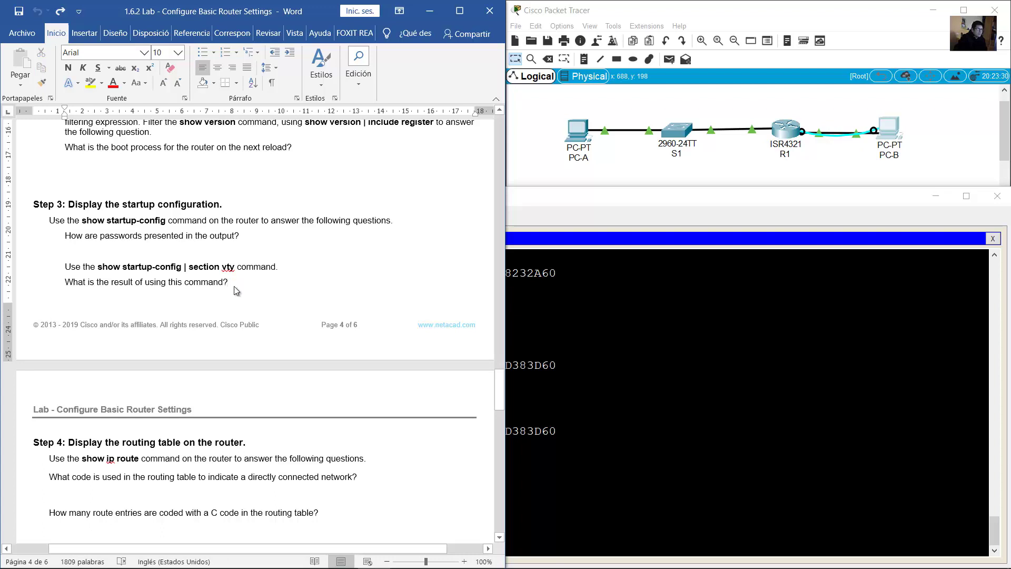
pyautogui.scroll(-3, 205, 267)
pyautogui.moveTo(111, 172); pyautogui.dragTo(181, 172)
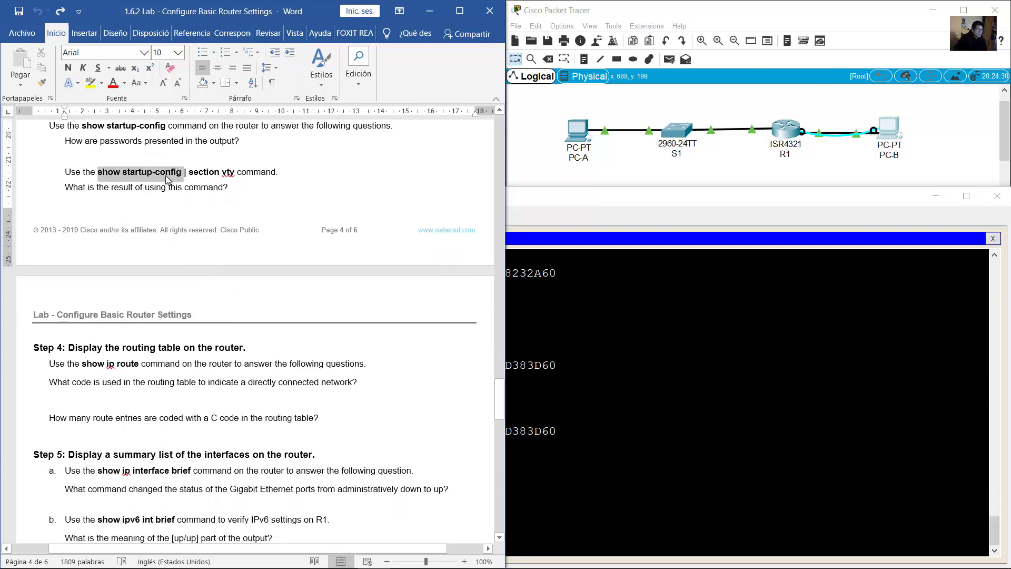
pyautogui.click(193, 172)
pyautogui.doubleClick(194, 172)
pyautogui.click(194, 172)
pyautogui.moveTo(190, 172); pyautogui.dragTo(235, 172)
# Run show startup-config | section vty on R1, which returns an invalid input error.
pyautogui.click(599, 414)
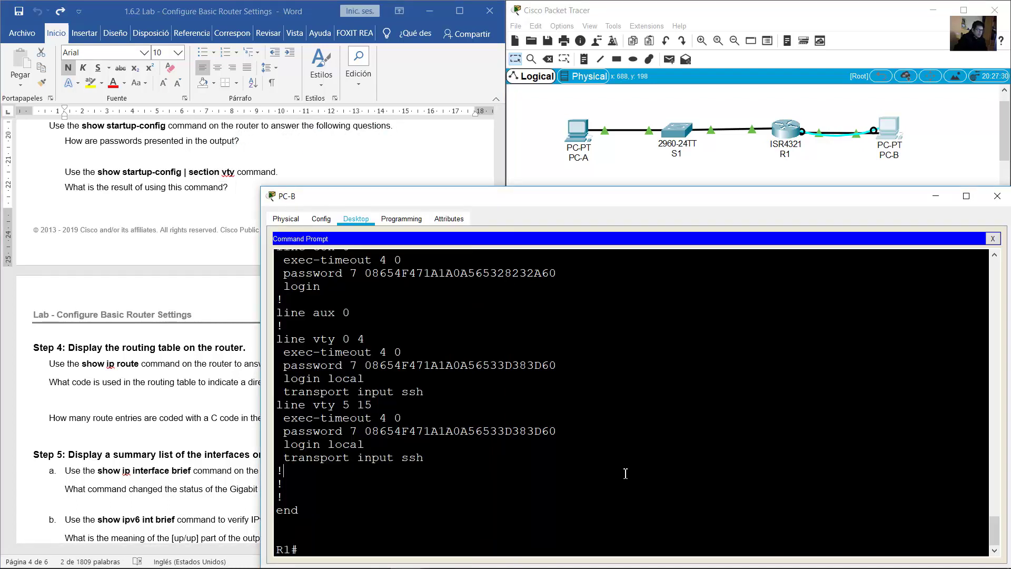
pyautogui.press('Up')
pyautogui.write('| sec')
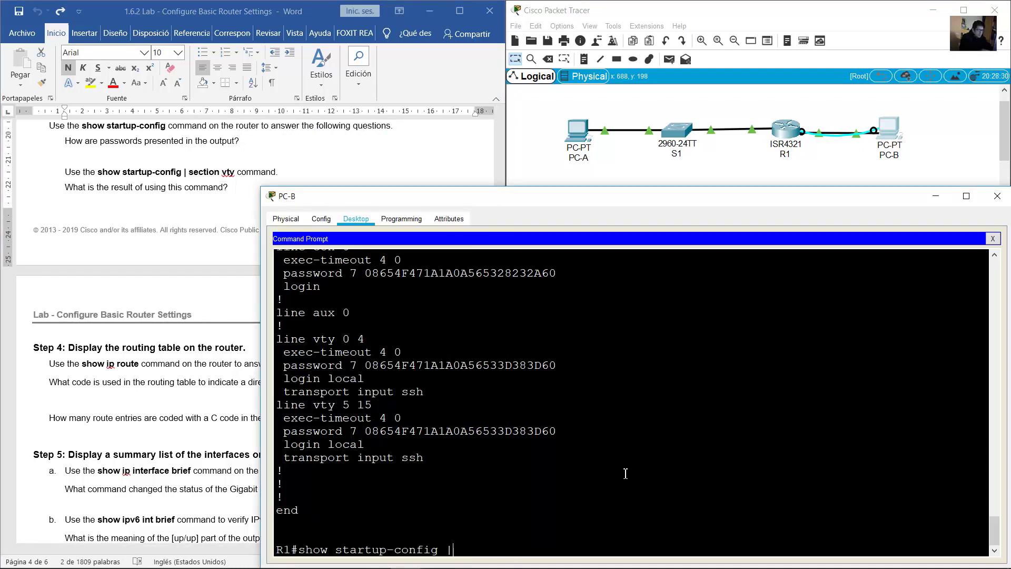
pyautogui.write('tion vty')
pyautogui.press('Return')
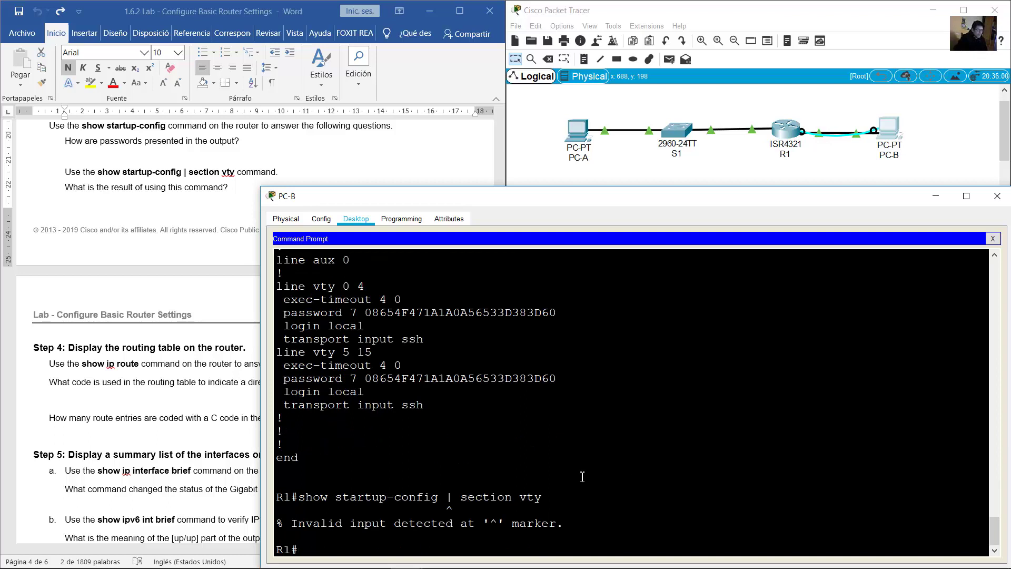
# Inspect the rejected command line and the two earlier line vty sections.
pyautogui.moveTo(299, 497); pyautogui.dragTo(551, 498)
pyautogui.click(552, 497)
pyautogui.moveTo(461, 497); pyautogui.dragTo(551, 497)
pyautogui.moveTo(466, 497); pyautogui.dragTo(501, 498)
pyautogui.click(467, 497)
pyautogui.click(498, 498)
pyautogui.moveTo(321, 500); pyautogui.dragTo(527, 498)
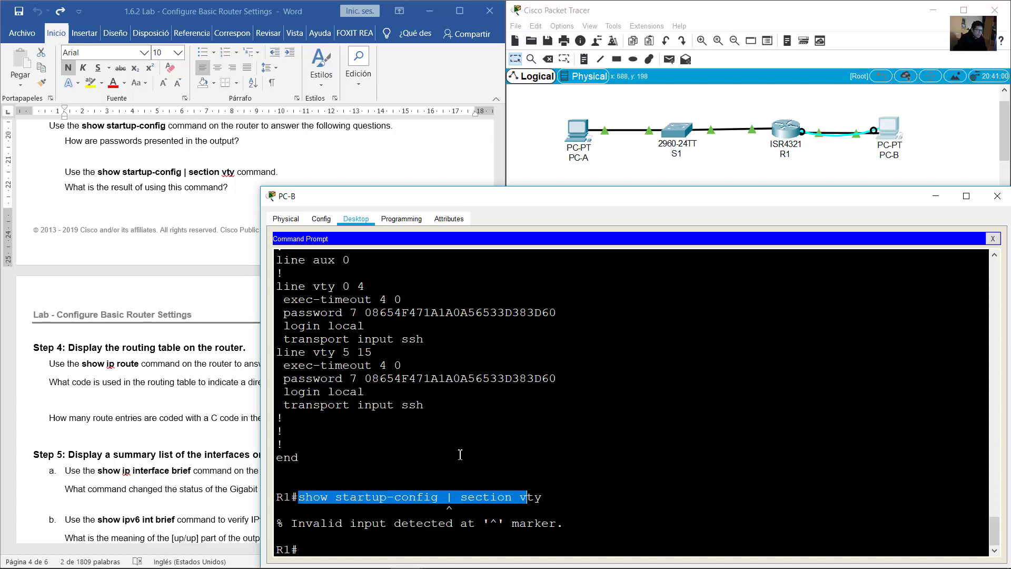
pyautogui.scroll(1, 295, 329)
pyautogui.moveTo(289, 319); pyautogui.dragTo(459, 436)
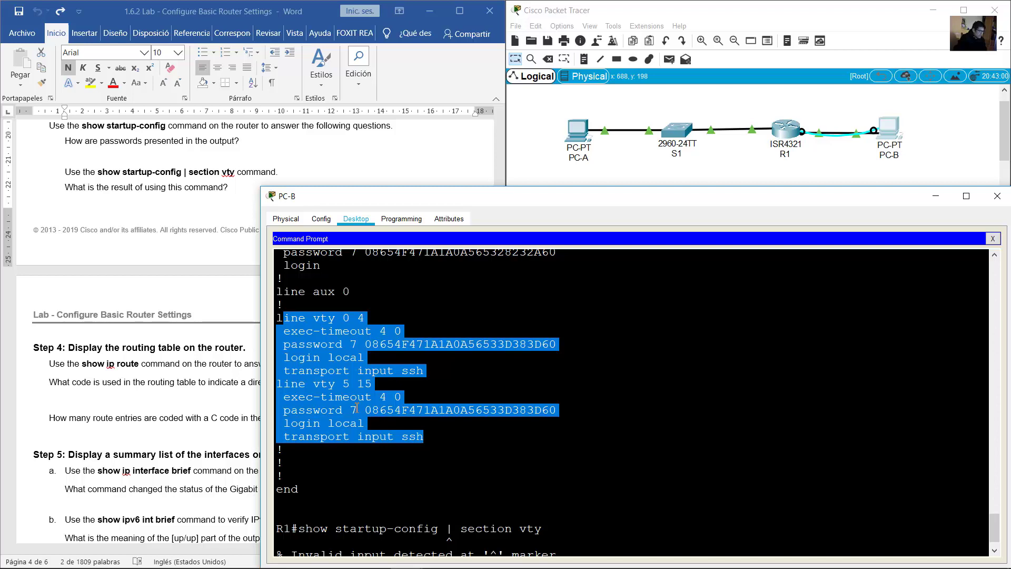
# Compare the vty output with the Word question about the command's result.
pyautogui.click(80, 218)
pyautogui.moveTo(65, 218); pyautogui.dragTo(227, 220)
pyautogui.hotkey('alt', 'Tab')
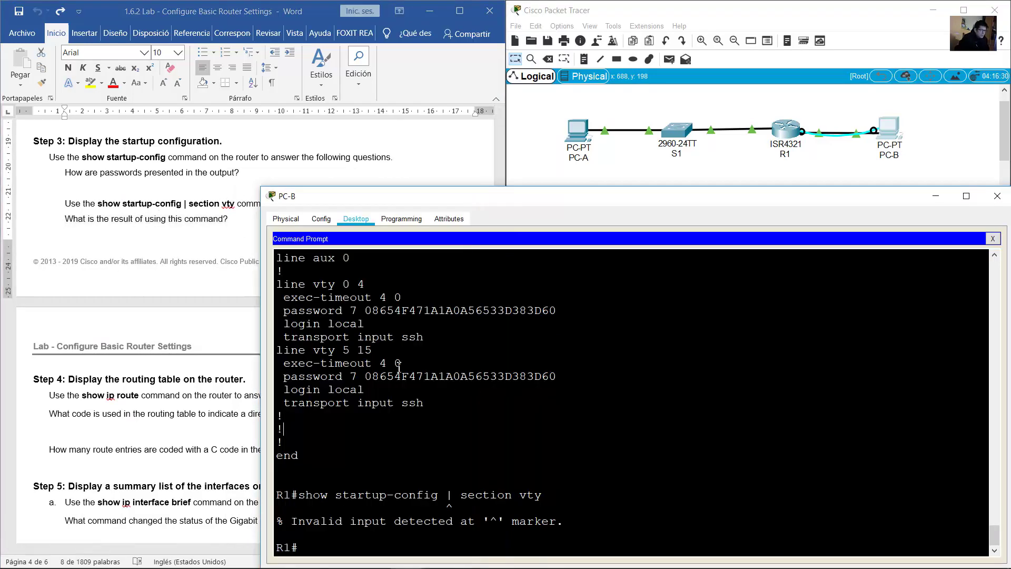
pyautogui.moveTo(286, 291); pyautogui.dragTo(425, 403)
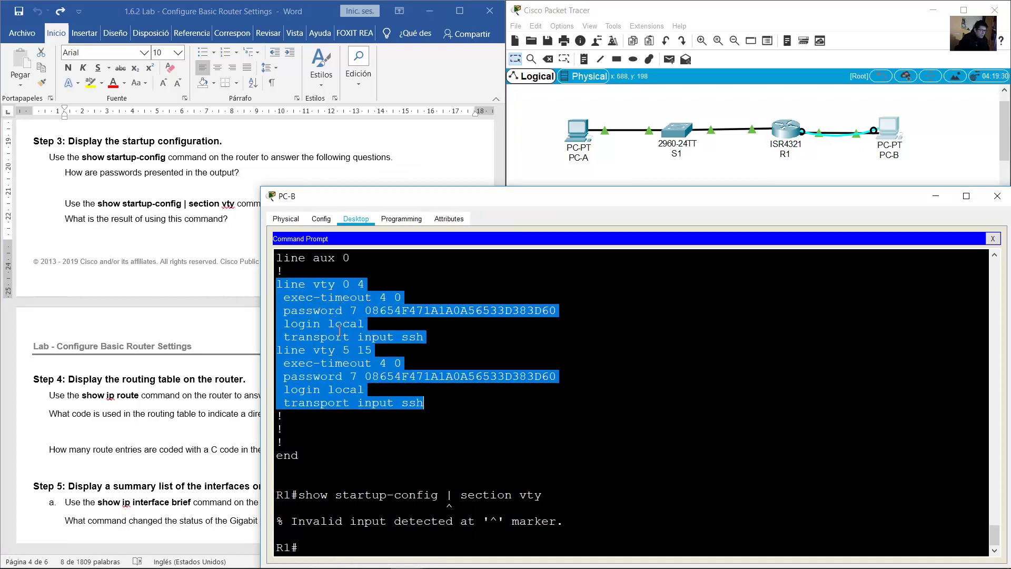
pyautogui.click(189, 286)
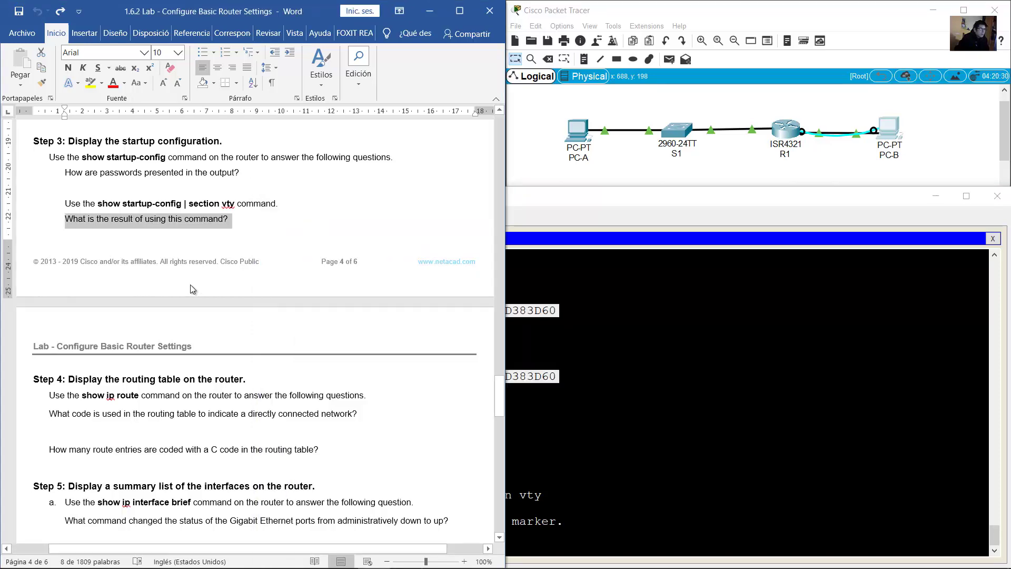
# Find Step 4's 'show ip route' in Word and run it on R1 from PC-B's SSH session.
pyautogui.scroll(-5, 191, 289)
pyautogui.moveTo(69, 190); pyautogui.dragTo(255, 190)
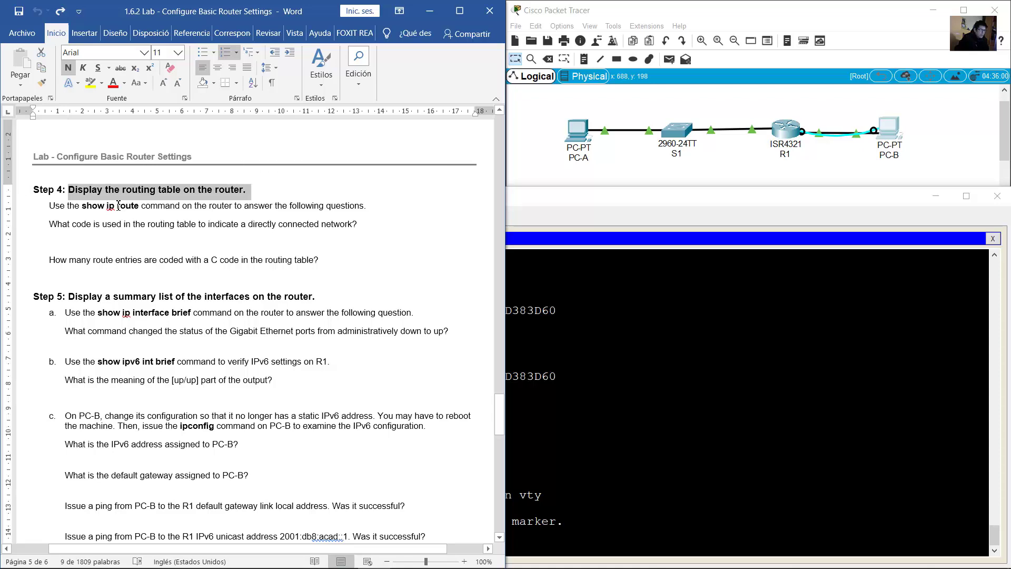
pyautogui.moveTo(139, 206); pyautogui.dragTo(82, 206)
pyautogui.click(555, 374)
pyautogui.write('show ip route')
pyautogui.press('Return')
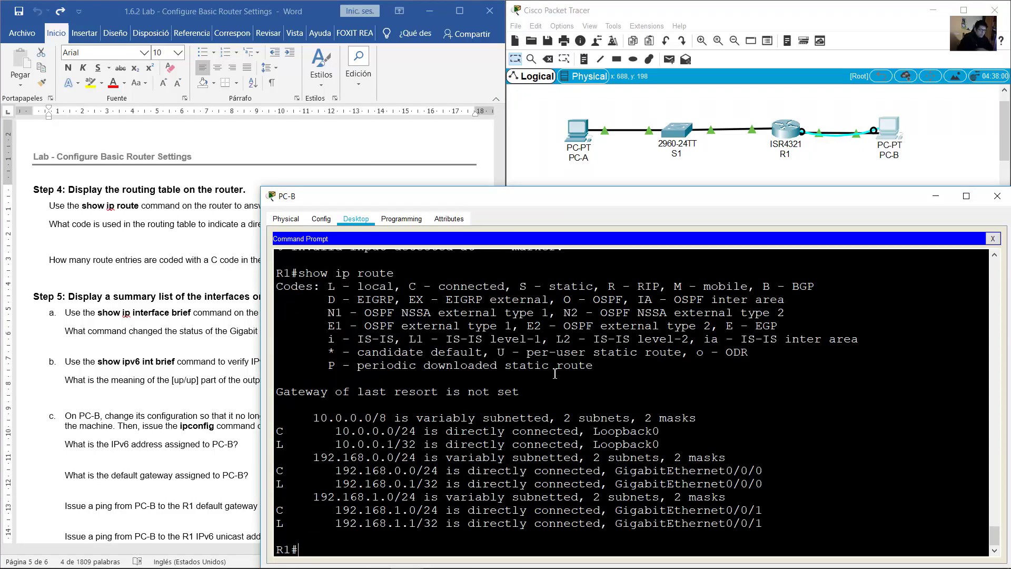
# Highlight the directly-connected-code question, then mark C on routes 10.0.0.0/24, 192.168.0.0/24 and 192.168.1.0/24.
pyautogui.click(184, 237)
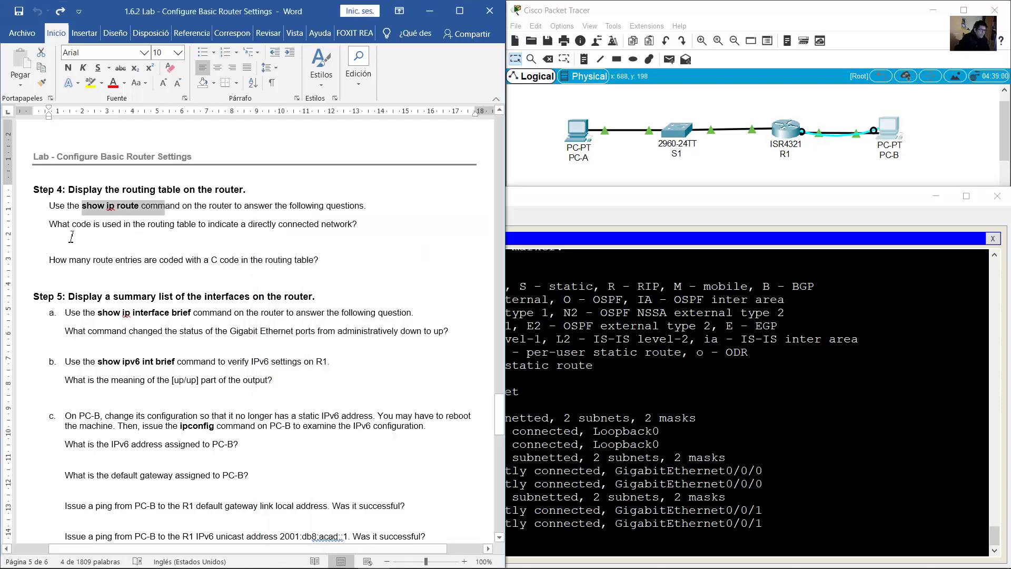
pyautogui.moveTo(68, 230); pyautogui.dragTo(362, 225)
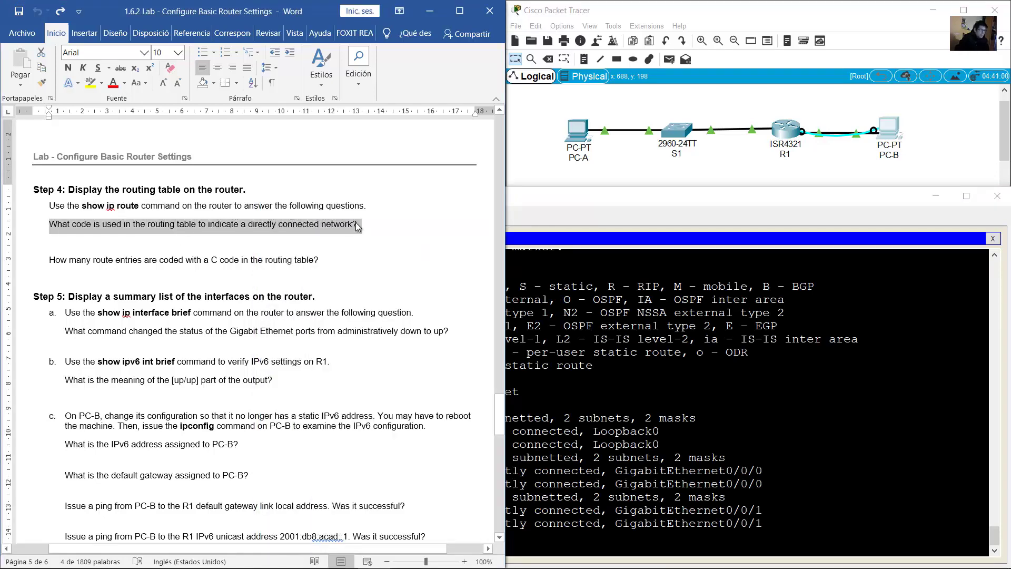
pyautogui.click(676, 404)
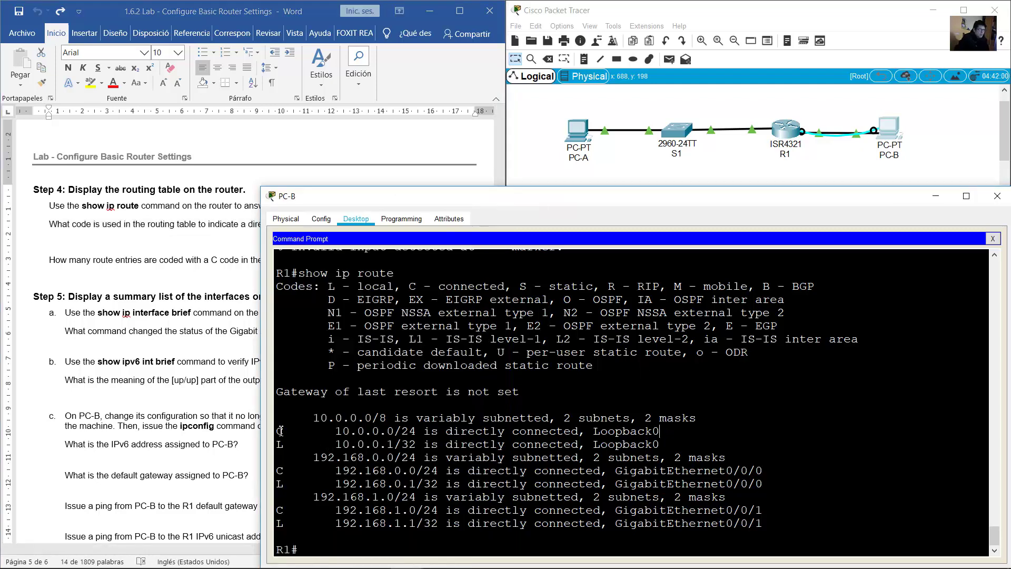
pyautogui.moveTo(279, 431); pyautogui.dragTo(423, 431)
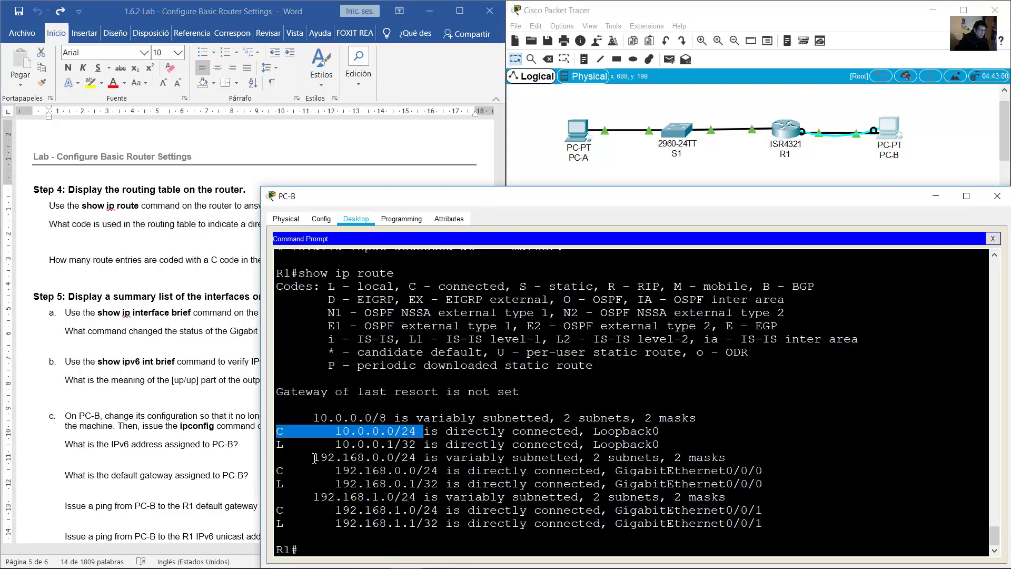
pyautogui.click(279, 471)
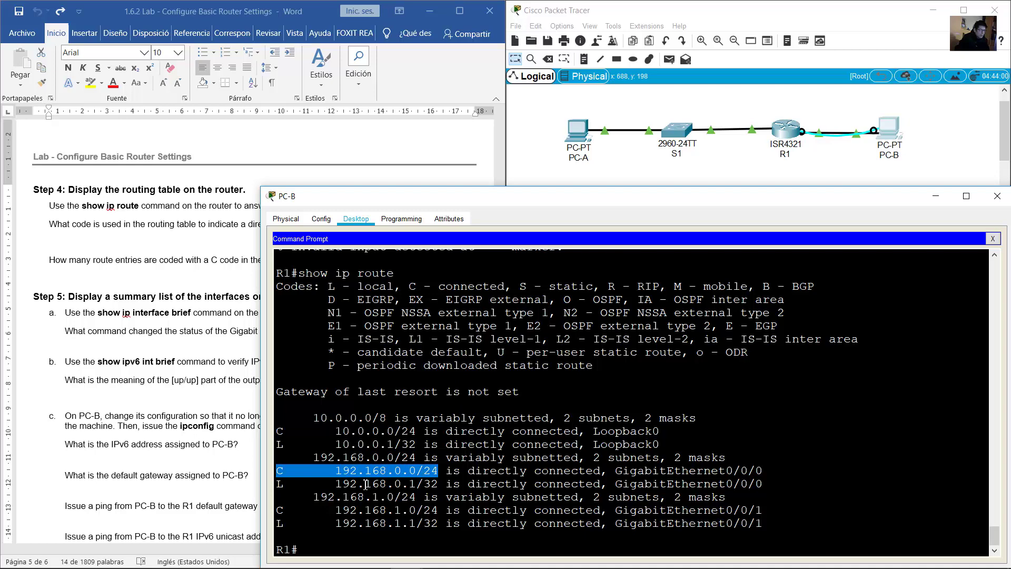
pyautogui.click(348, 472)
pyautogui.moveTo(282, 431); pyautogui.dragTo(345, 433)
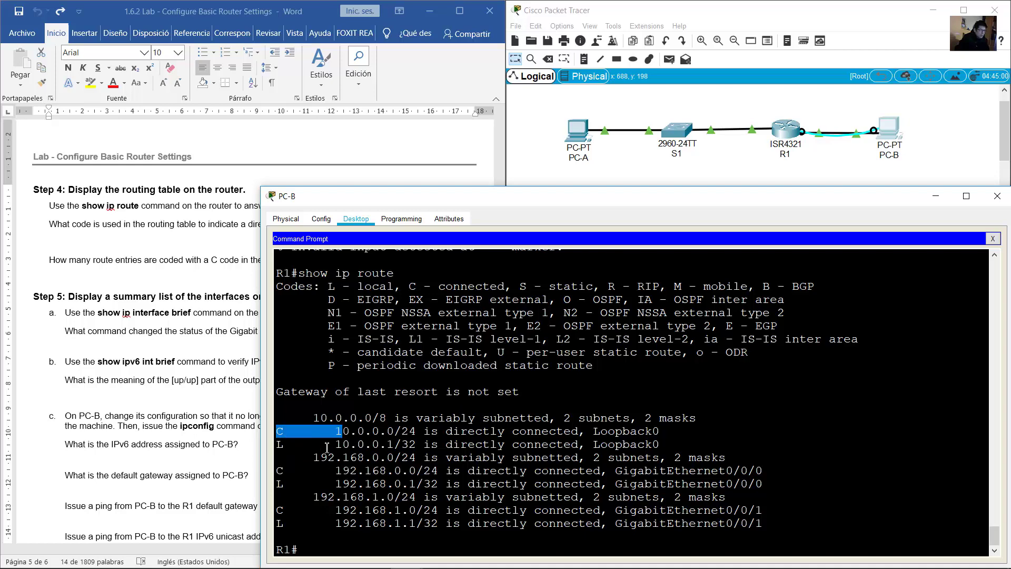
pyautogui.moveTo(286, 471); pyautogui.dragTo(348, 474)
pyautogui.moveTo(280, 511); pyautogui.dragTo(417, 511)
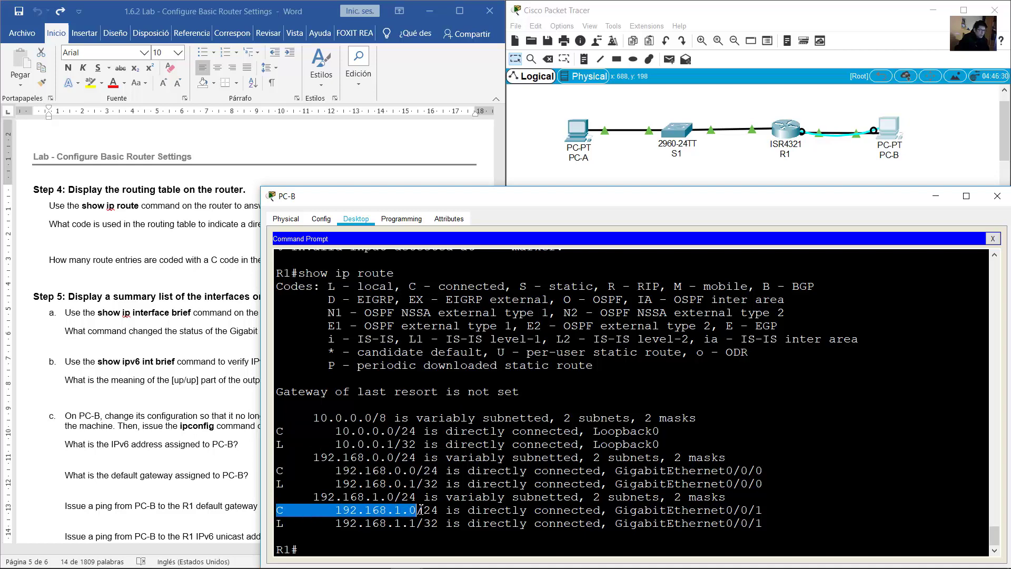
# Re-mark the Loopback0, 192.168.0.0/24 and 192.168.1.0/24 connected routes against the network topology.
pyautogui.click(306, 447)
pyautogui.tripleClick(398, 440)
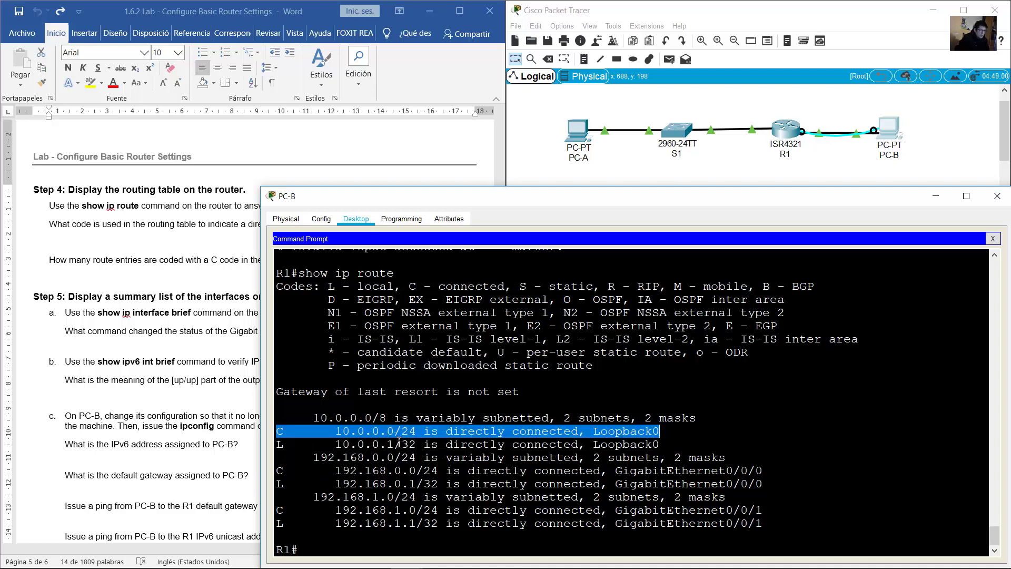
pyautogui.moveTo(277, 471); pyautogui.dragTo(389, 471)
pyautogui.moveTo(730, 497); pyautogui.dragTo(409, 504)
pyautogui.moveTo(277, 471); pyautogui.dragTo(364, 471)
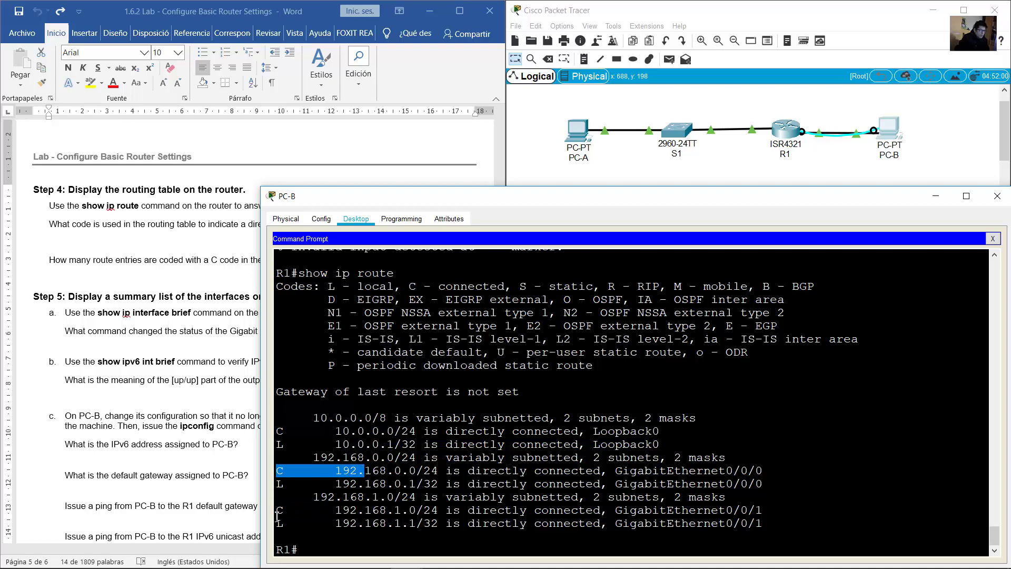
pyautogui.click(728, 170)
pyautogui.moveTo(759, 185); pyautogui.dragTo(687, 116)
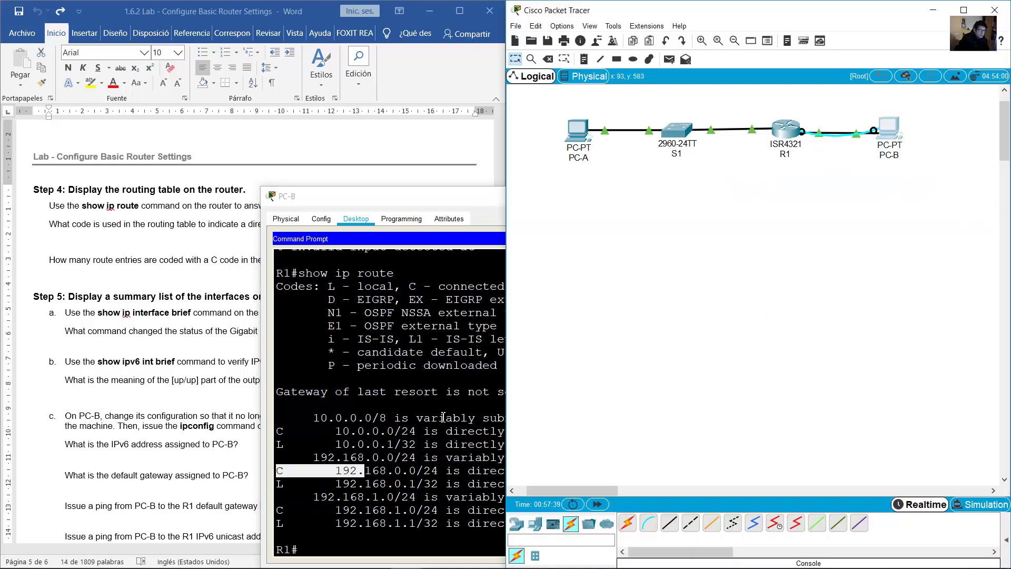
# Match the C and L route codes to 'C - connected' and 'L - local' in the legend, including 10.0.0.1/32.
pyautogui.click(443, 417)
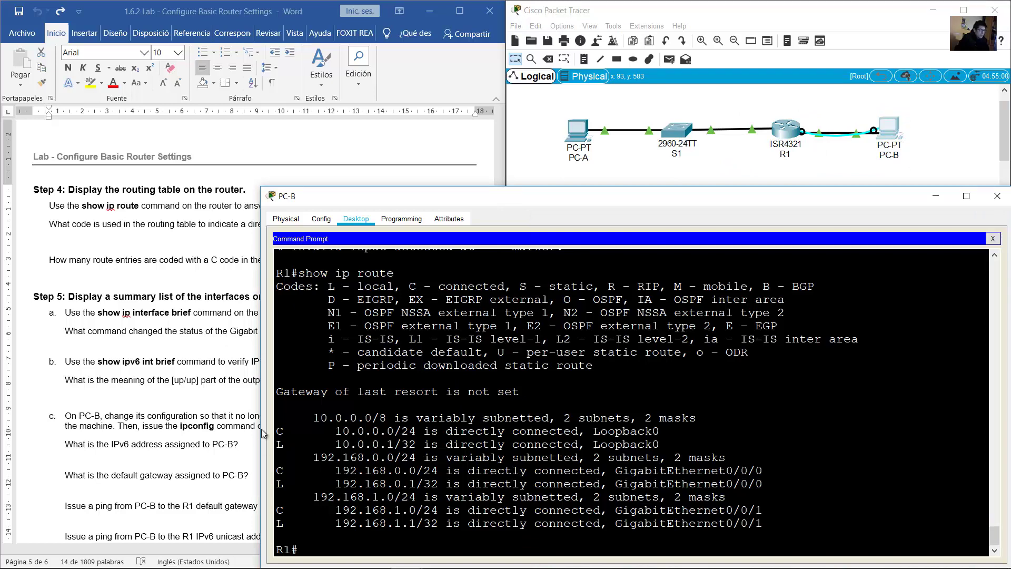
pyautogui.doubleClick(283, 431)
pyautogui.moveTo(407, 283); pyautogui.dragTo(506, 286)
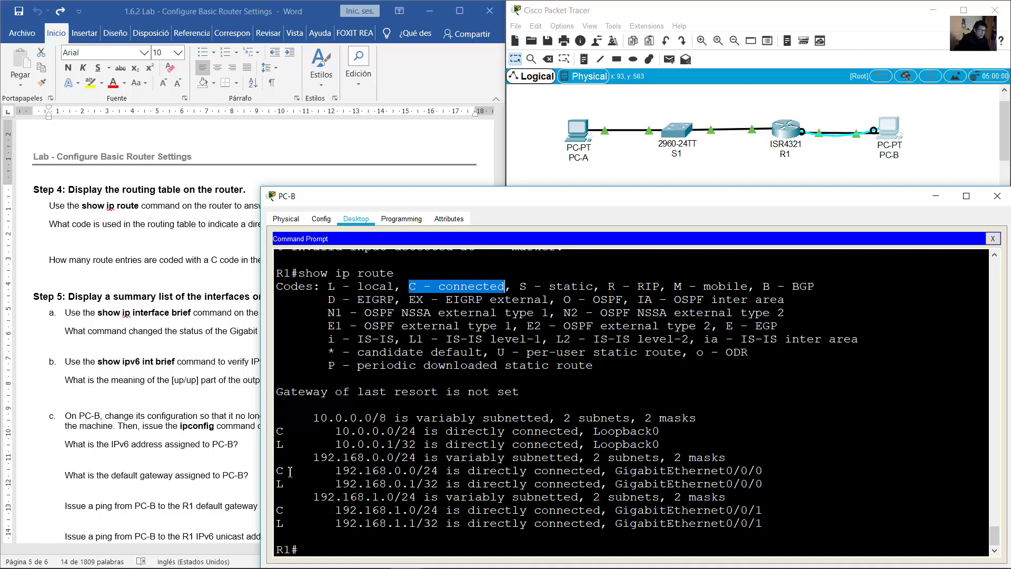
pyautogui.moveTo(279, 445); pyautogui.dragTo(387, 445)
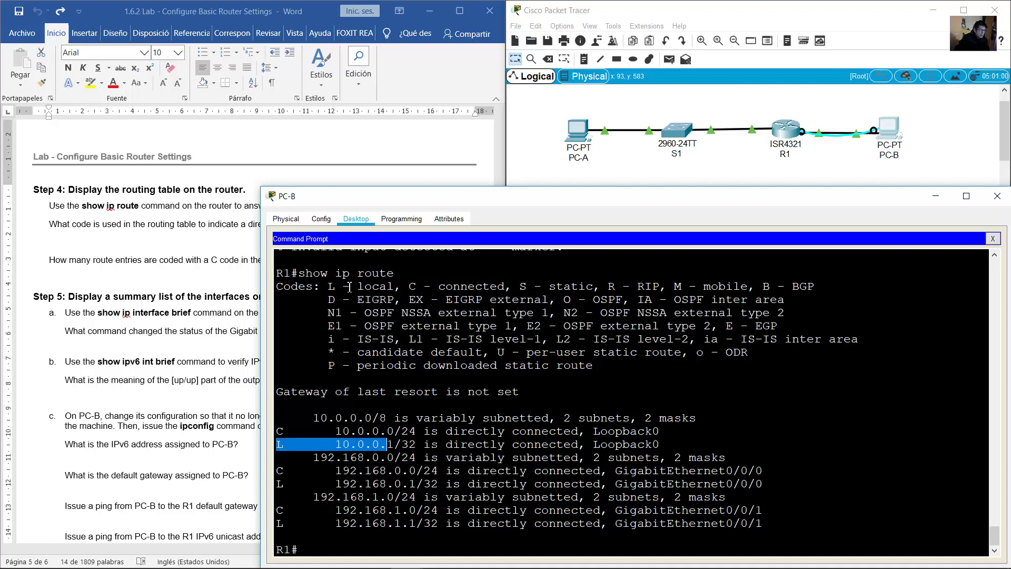
pyautogui.moveTo(332, 286); pyautogui.dragTo(388, 287)
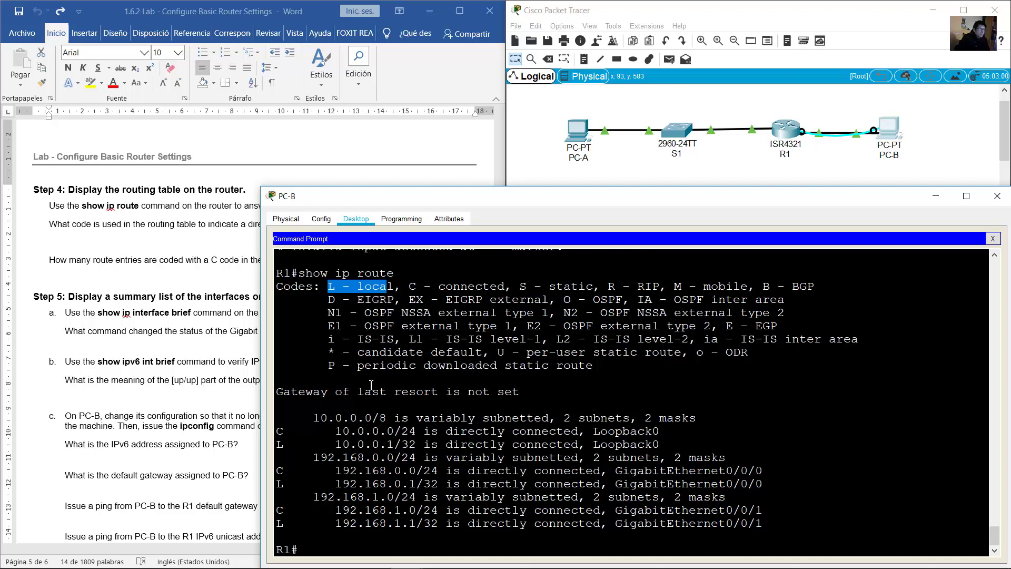
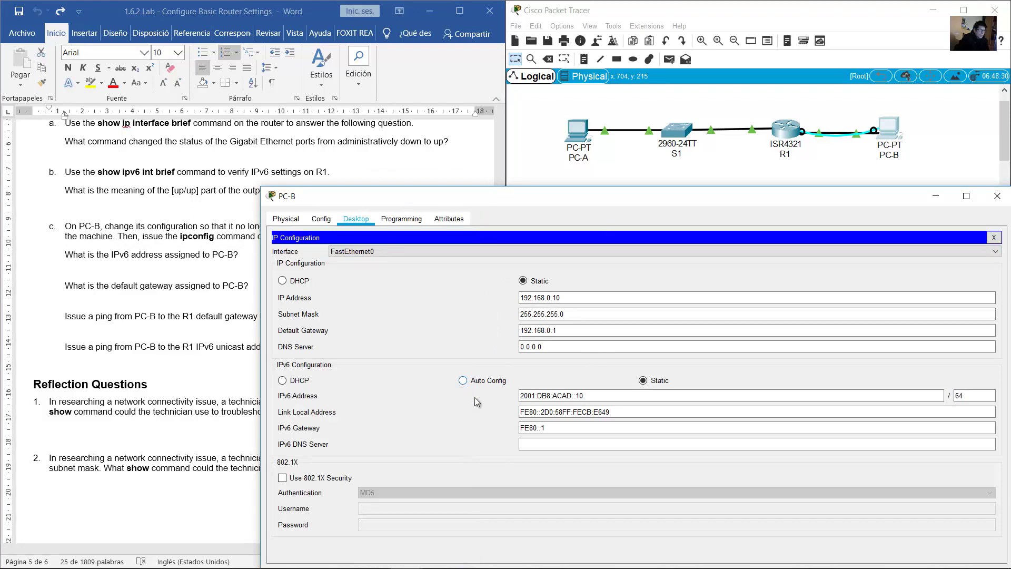
# Switch PC-B's IPv6 configuration to Auto Config and highlight the worksheet question on PC-B's IPv6 address.
pyautogui.click(463, 381)
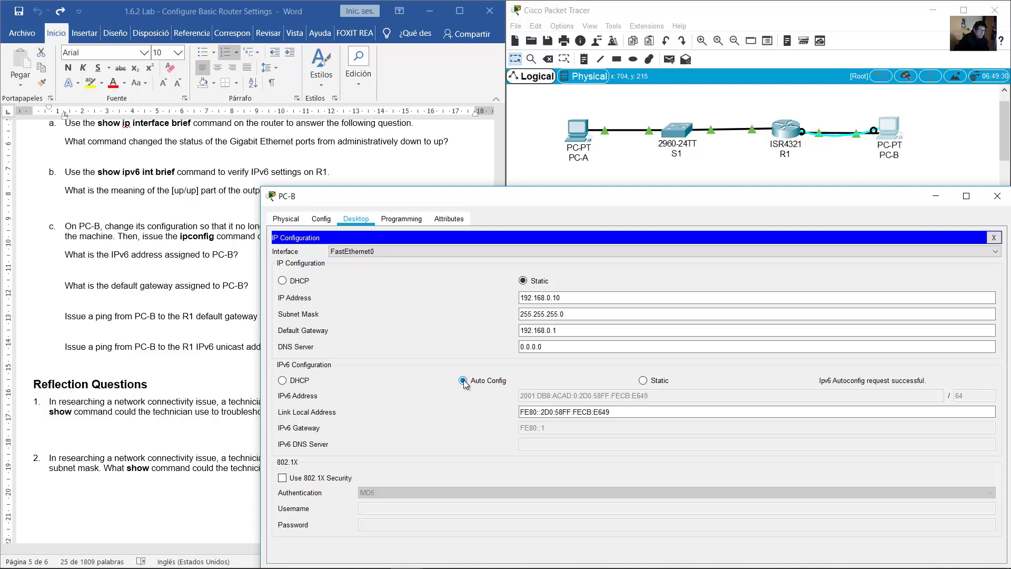
pyautogui.click(148, 259)
pyautogui.moveTo(64, 254); pyautogui.dragTo(243, 256)
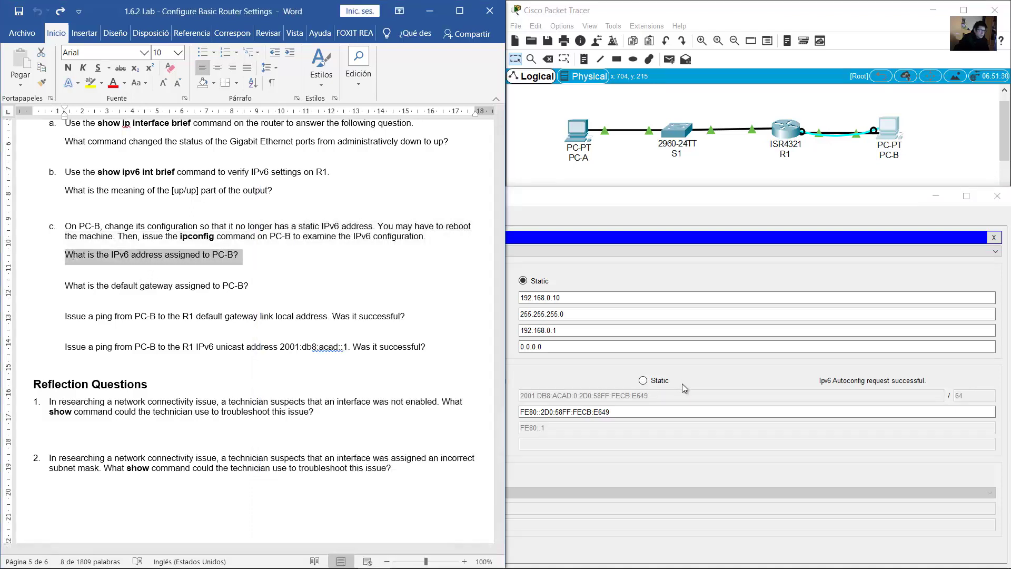
pyautogui.click(681, 383)
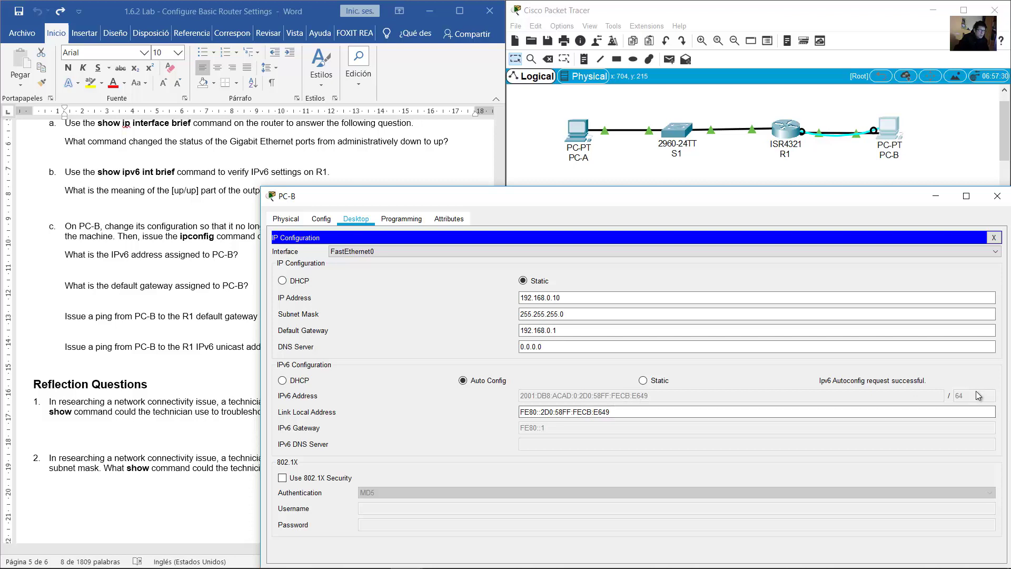
# Highlight the worksheet question on PC-B's default gateway and compare it with the assigned gateway FE80::1.
pyautogui.click(127, 279)
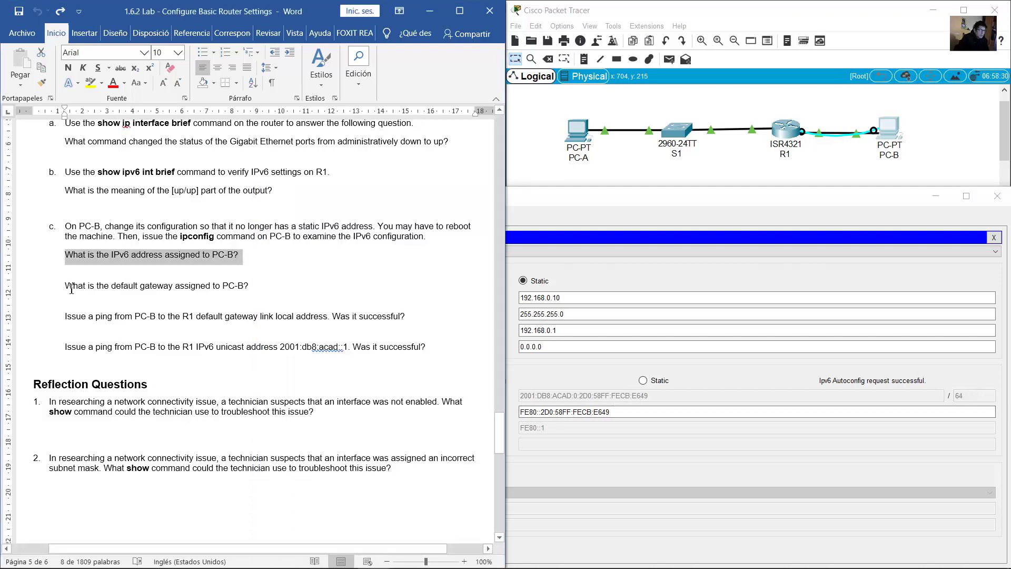
pyautogui.moveTo(65, 287); pyautogui.dragTo(214, 288)
pyautogui.click(650, 446)
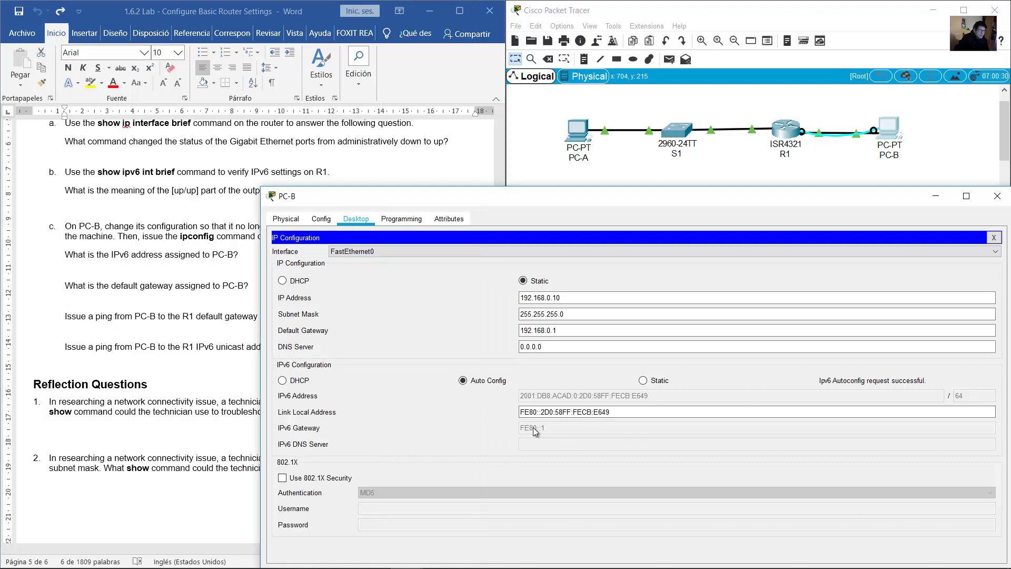
pyautogui.click(816, 157)
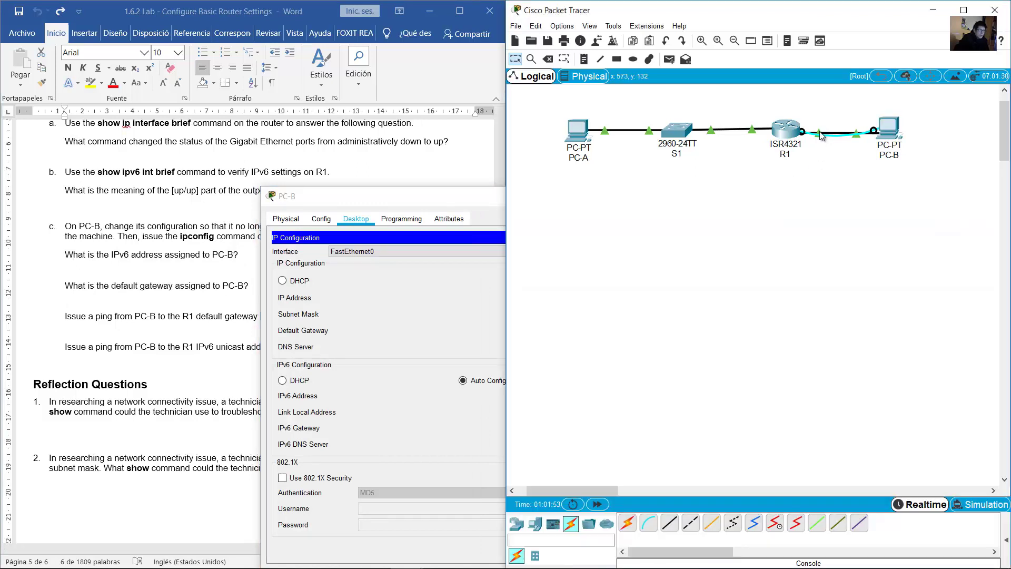
# Reposition PC-B beside R1, highlight the link-local ping question, and close PC-B's IP Configuration panel.
pyautogui.moveTo(890, 132); pyautogui.dragTo(886, 202)
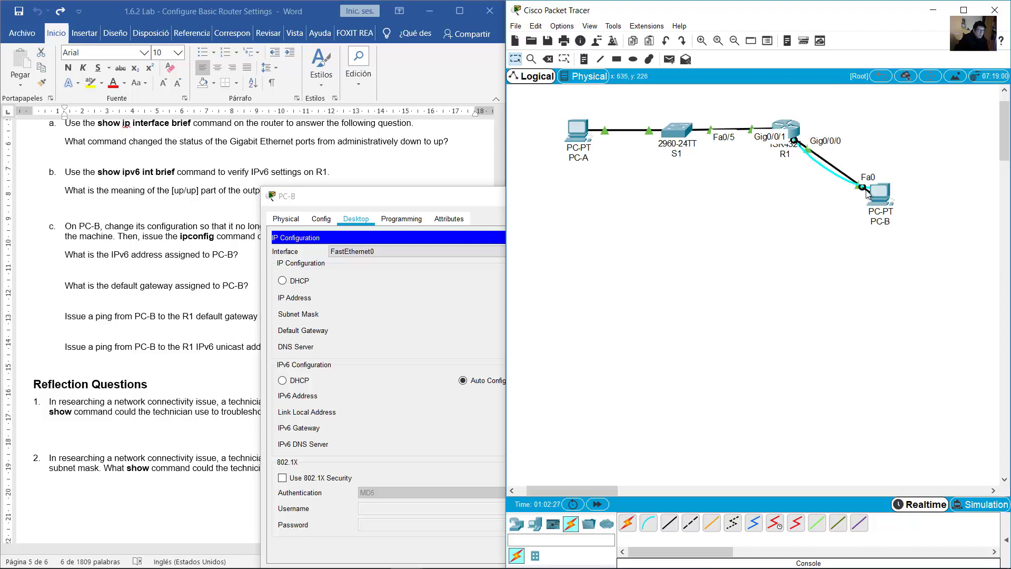
pyautogui.moveTo(890, 198); pyautogui.dragTo(911, 129)
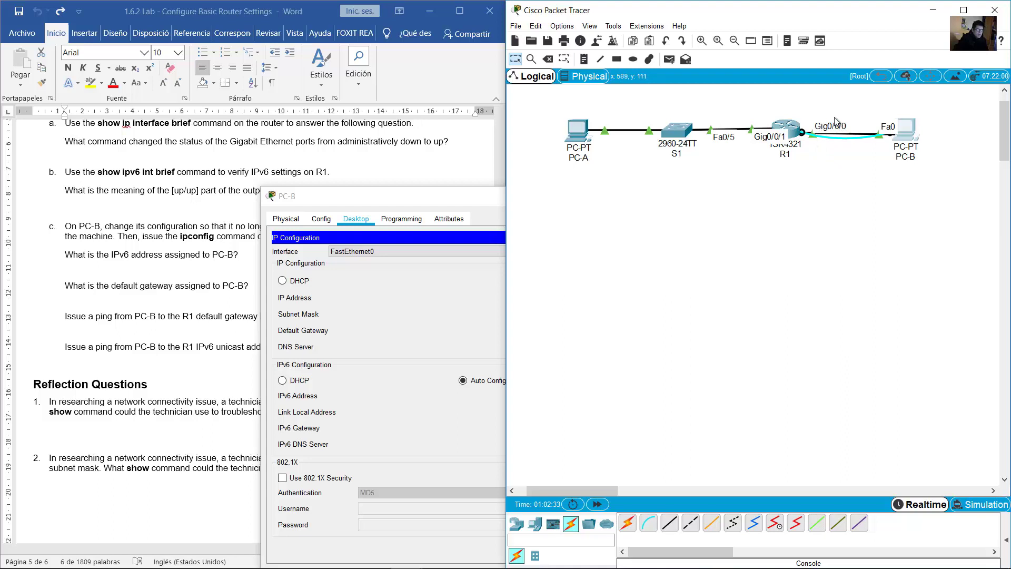
pyautogui.click(466, 356)
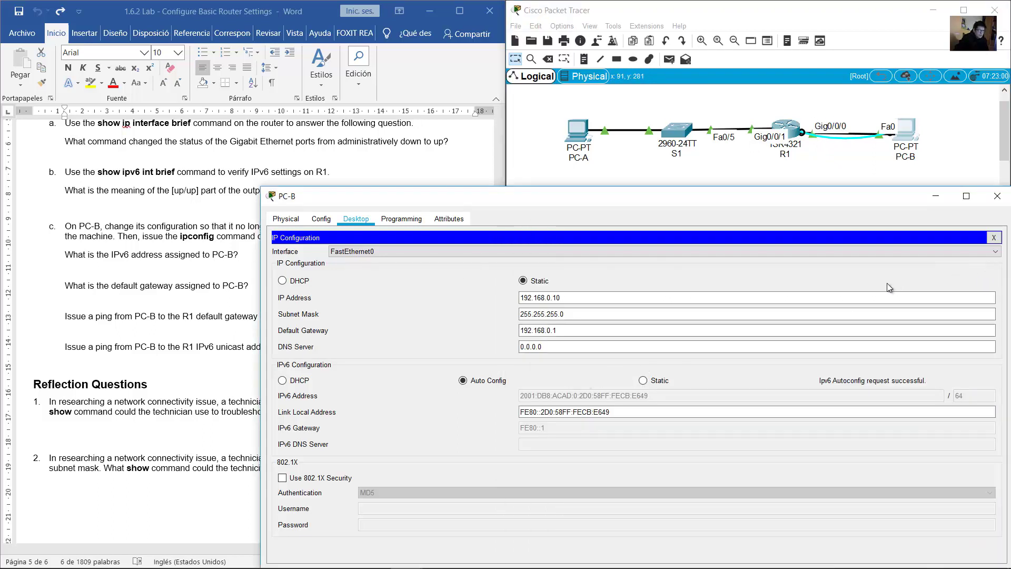
pyautogui.click(238, 330)
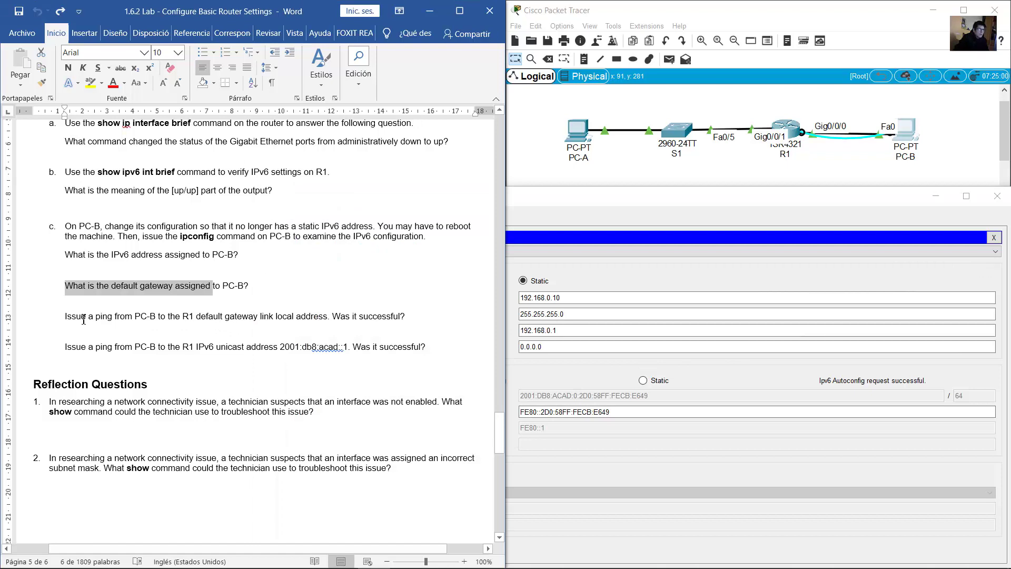
pyautogui.moveTo(64, 319); pyautogui.dragTo(318, 317)
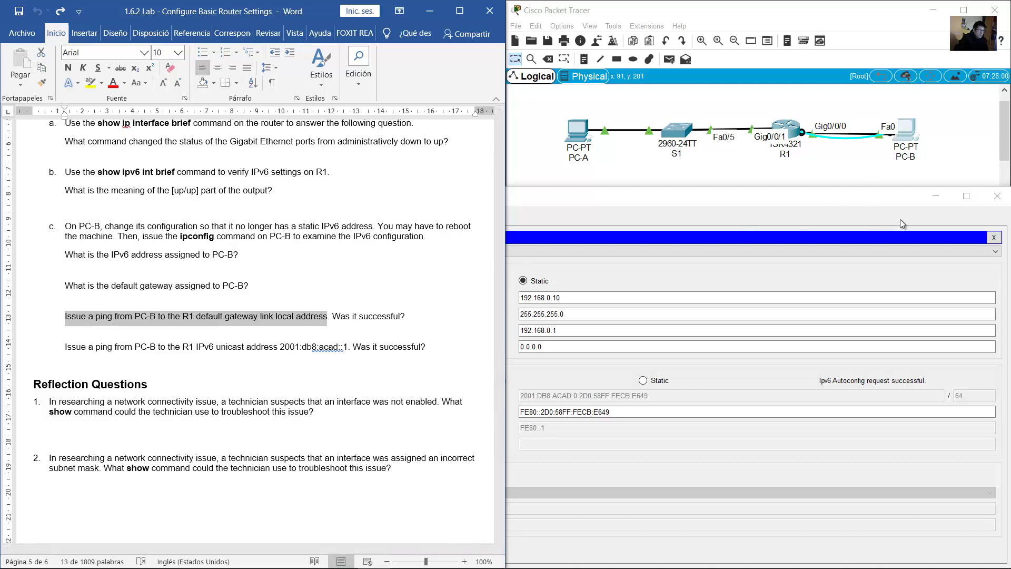
pyautogui.click(994, 237)
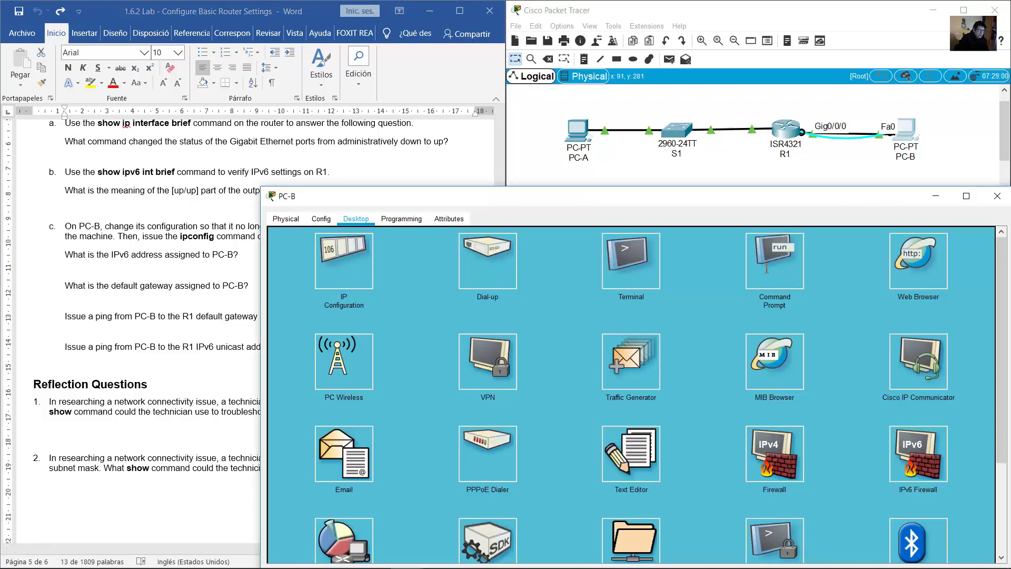
# Open PC-B's Command Prompt and highlight the worksheet's connection timed out note.
pyautogui.click(769, 260)
pyautogui.moveTo(741, 196); pyautogui.dragTo(739, 170)
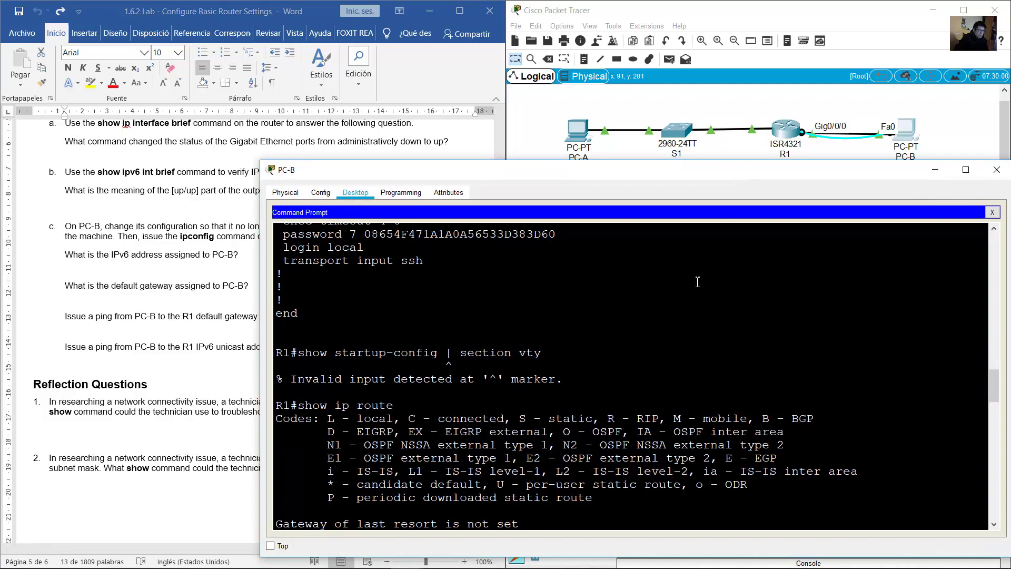
pyautogui.scroll(-10, 632, 400)
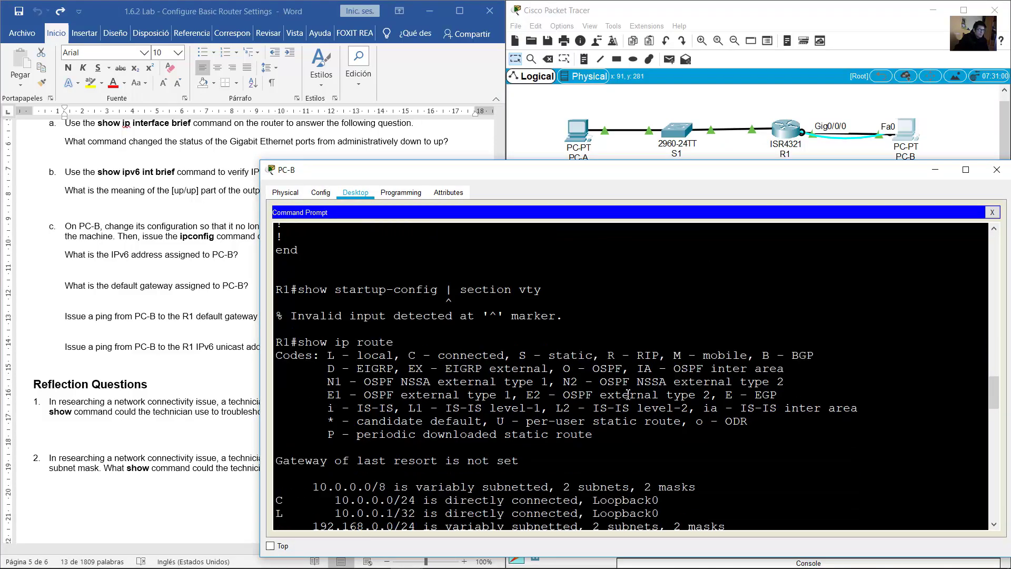
pyautogui.scroll(-3, 640, 411)
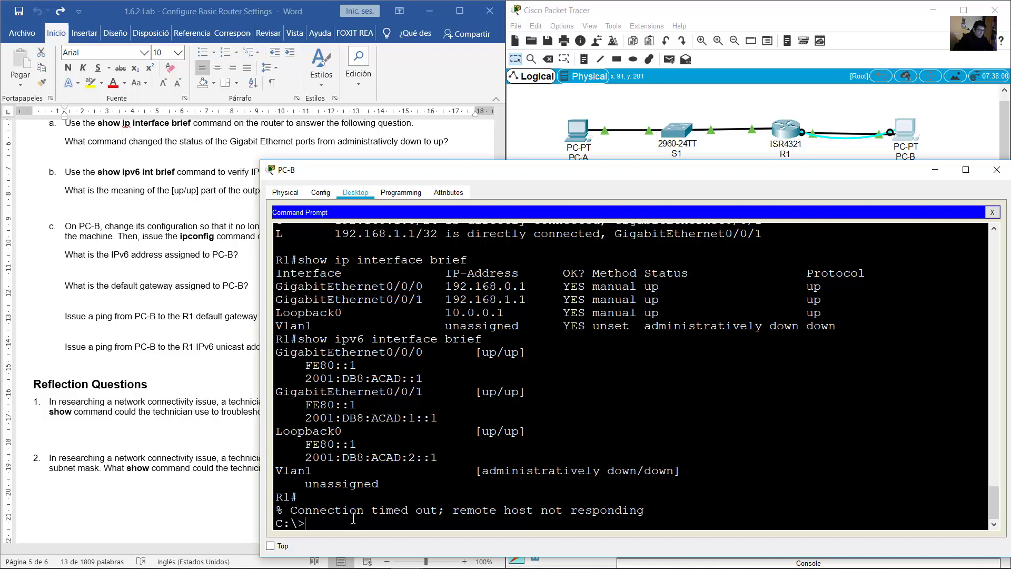
pyautogui.moveTo(292, 510); pyautogui.dragTo(468, 512)
pyautogui.click(415, 523)
# Ping fe80::1 from PC-B for four replies with 0% loss, and highlight the ping-success question.
pyautogui.write('pin')
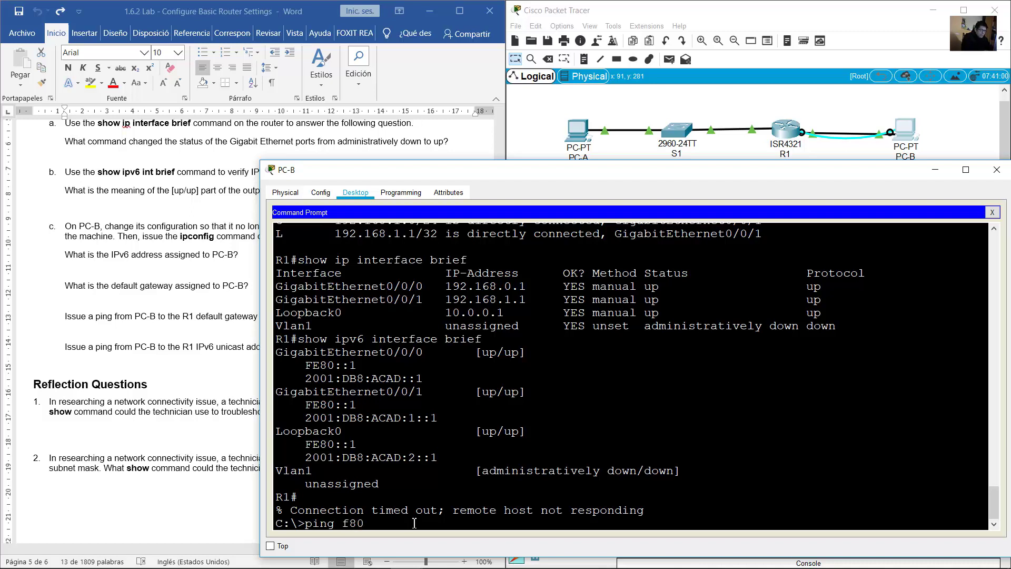
pyautogui.write('g fe80::1')
pyautogui.press('Return')
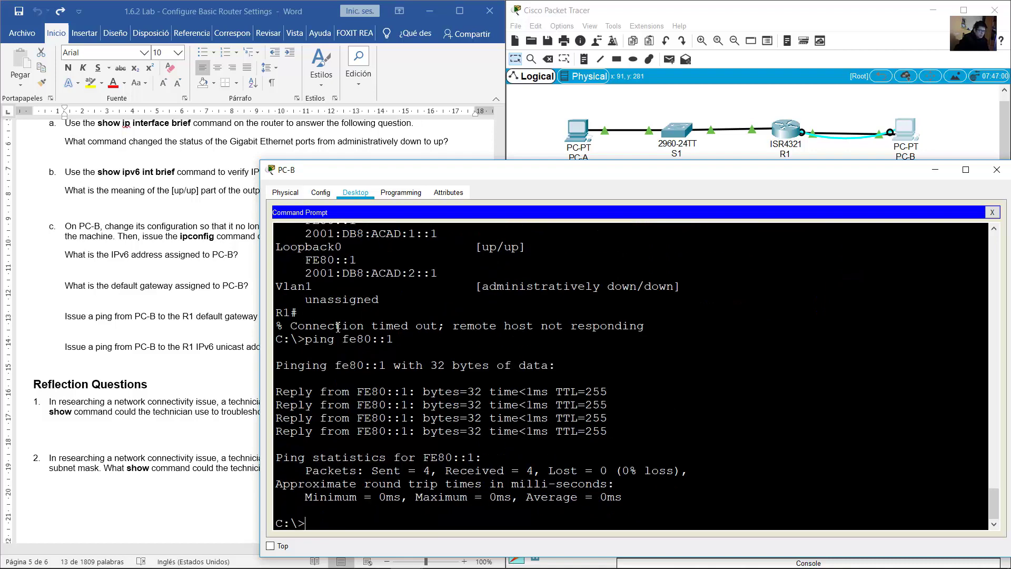
pyautogui.moveTo(65, 316); pyautogui.dragTo(419, 321)
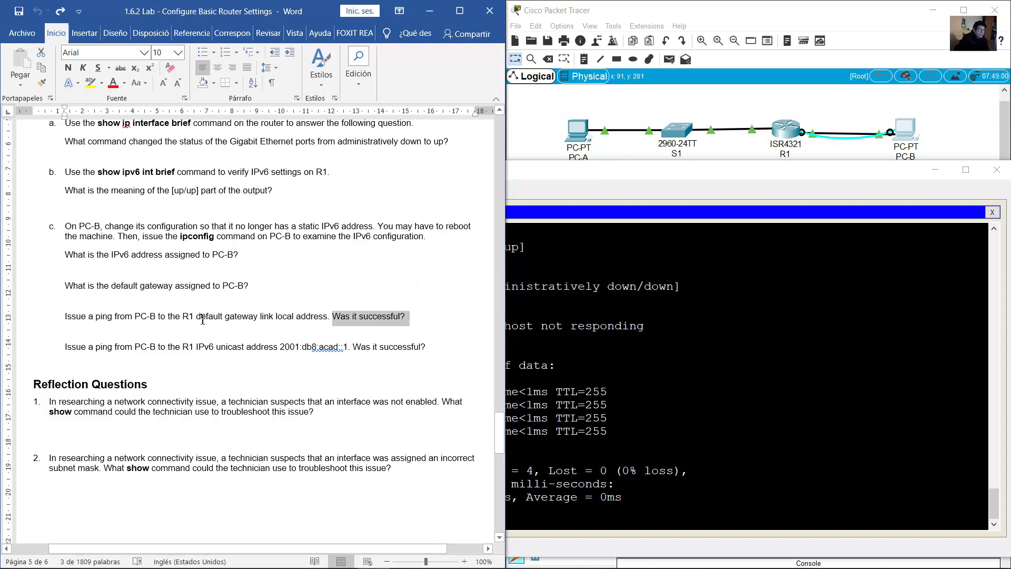
pyautogui.scroll(-4, 202, 320)
pyautogui.moveTo(65, 220); pyautogui.dragTo(354, 220)
pyautogui.click(735, 490)
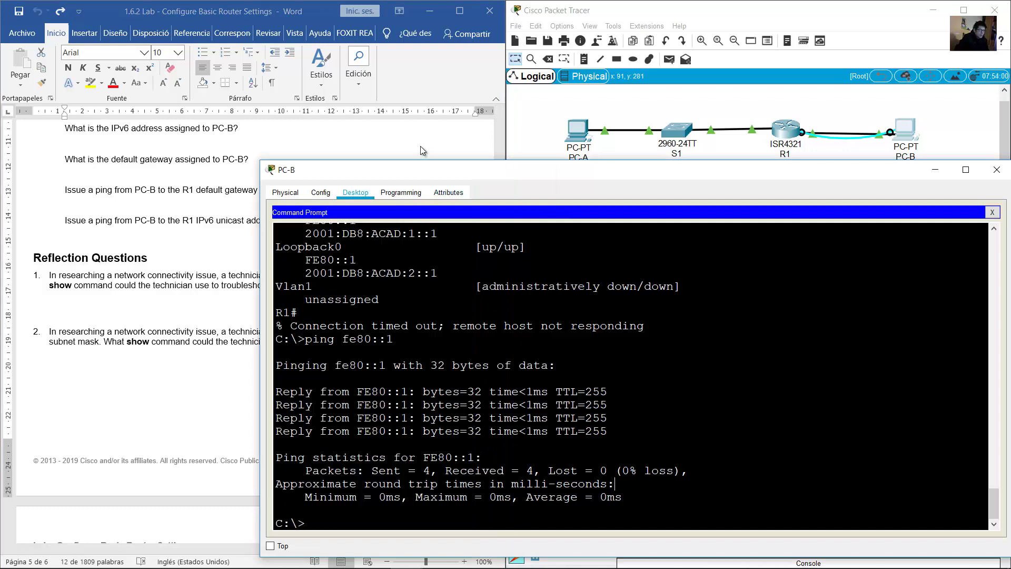
# Ping 2001:db8:acad::1 from PC-B's Command Prompt and highlight the unicast ping question.
pyautogui.click(818, 126)
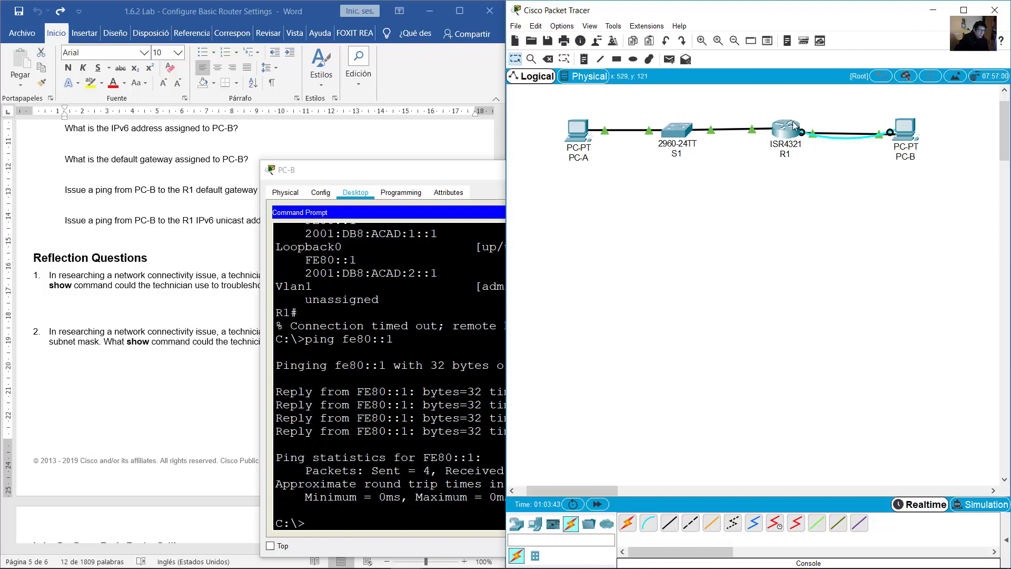
pyautogui.click(470, 430)
pyautogui.write('ping 2001:db8:aca')
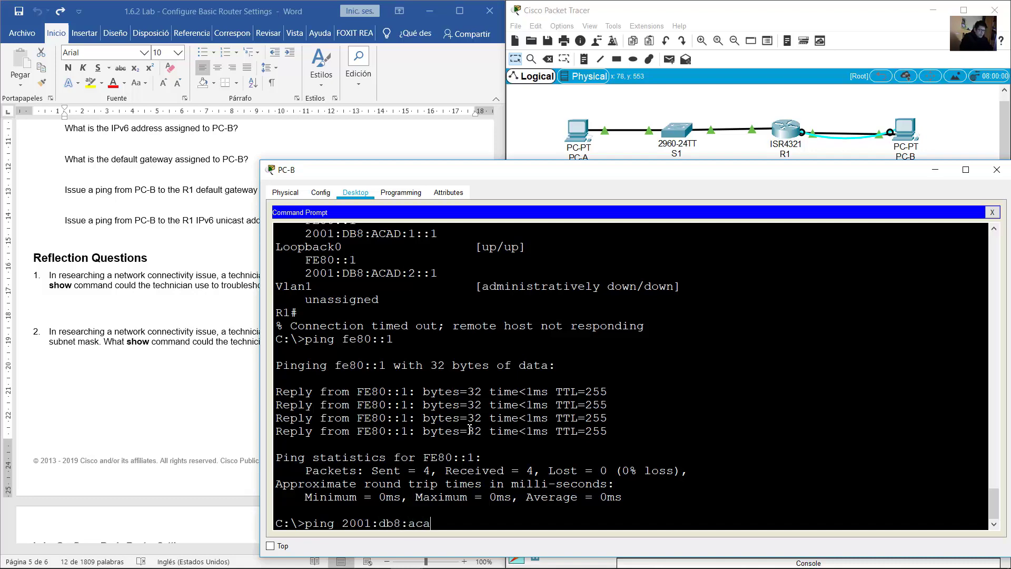
pyautogui.write('d::1')
pyautogui.press('Return')
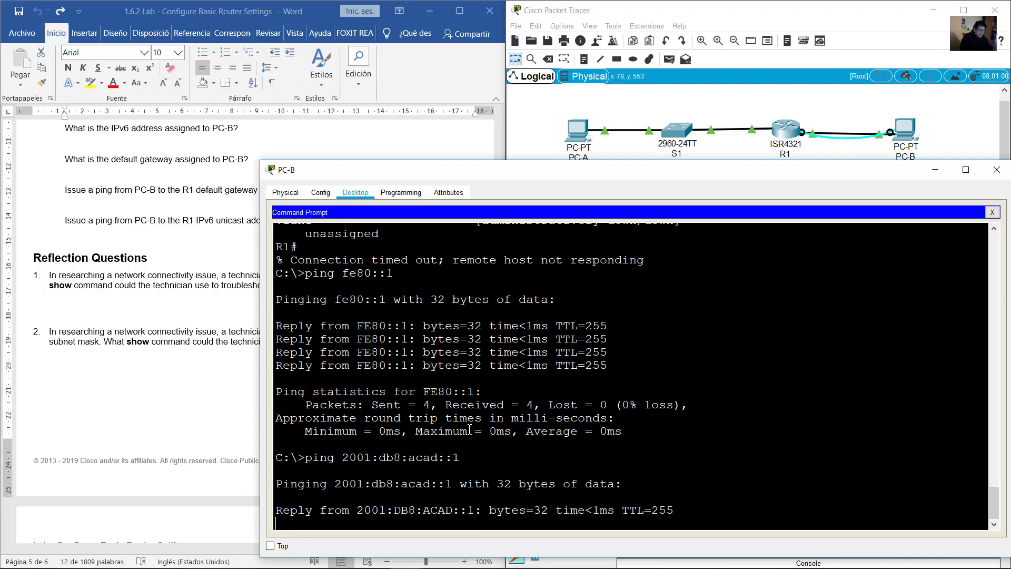
pyautogui.moveTo(65, 220); pyautogui.dragTo(432, 223)
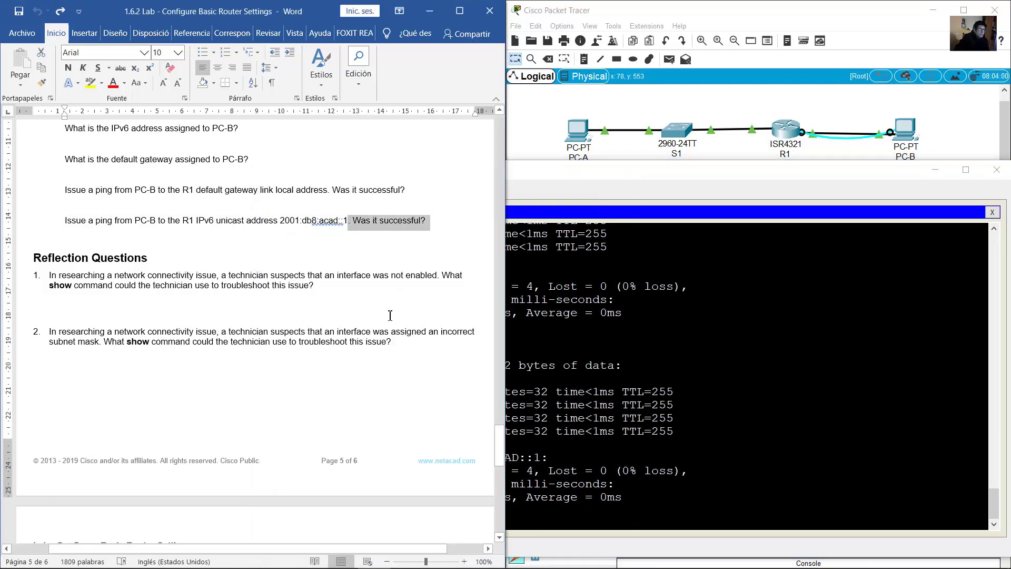
# Select and read Reflection Question 1 in the Word worksheet.
pyautogui.click(91, 262)
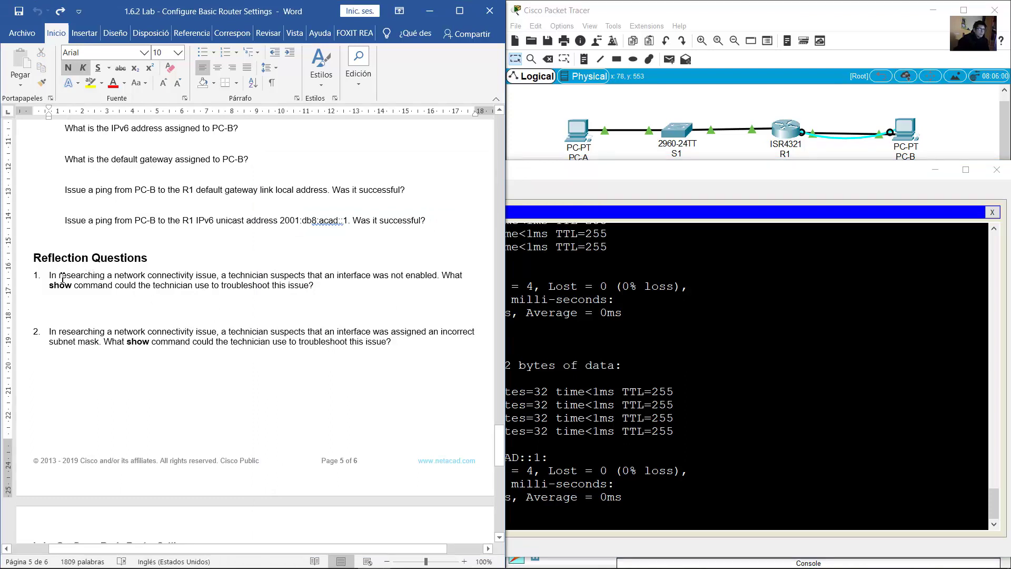
pyautogui.moveTo(57, 273); pyautogui.dragTo(463, 274)
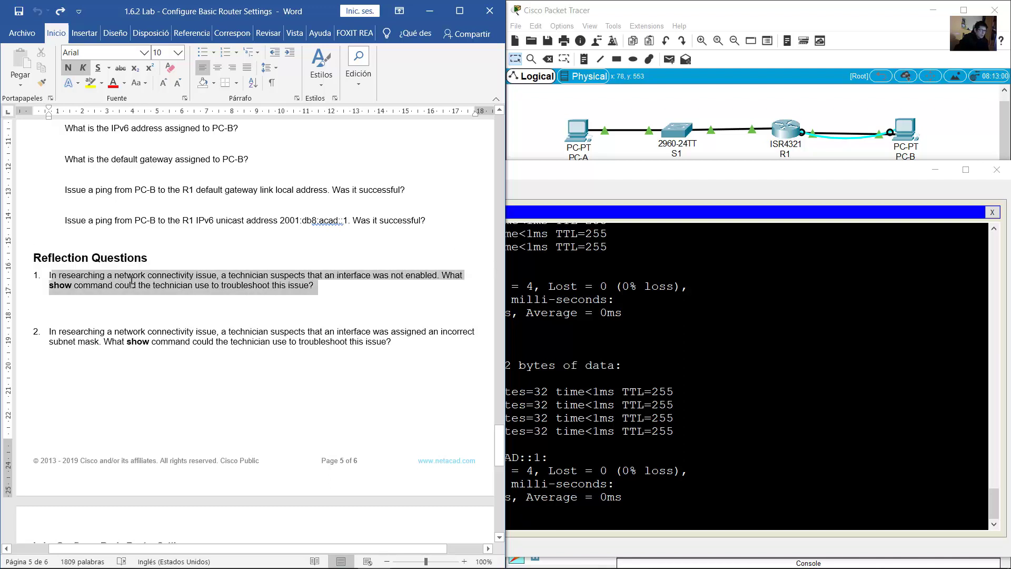
pyautogui.moveTo(80, 293); pyautogui.dragTo(321, 284)
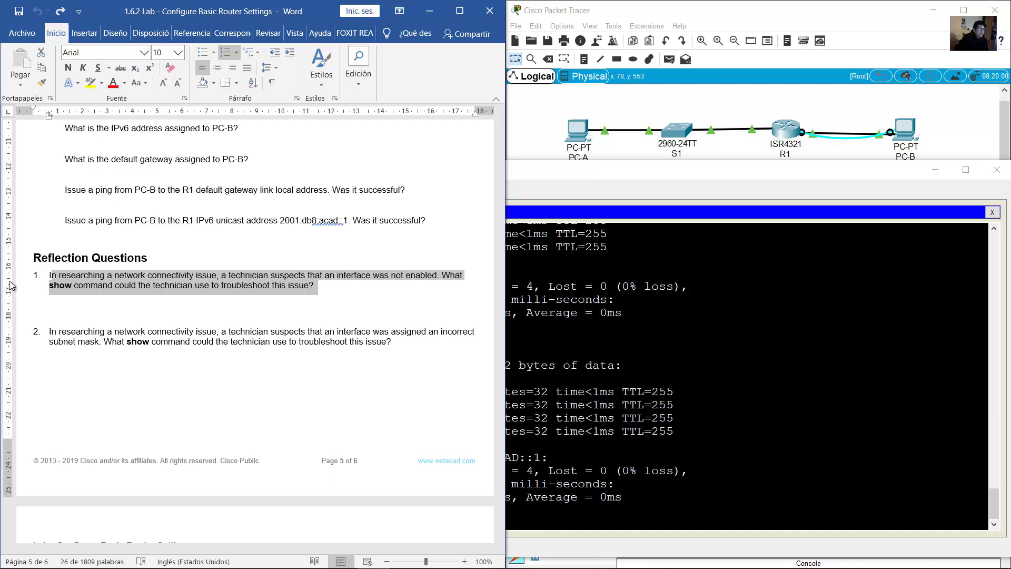
pyautogui.click(85, 342)
# Read Reflection Question 2, then bring PC-B's successful ping results in front of the worksheet.
pyautogui.moveTo(50, 337); pyautogui.dragTo(397, 343)
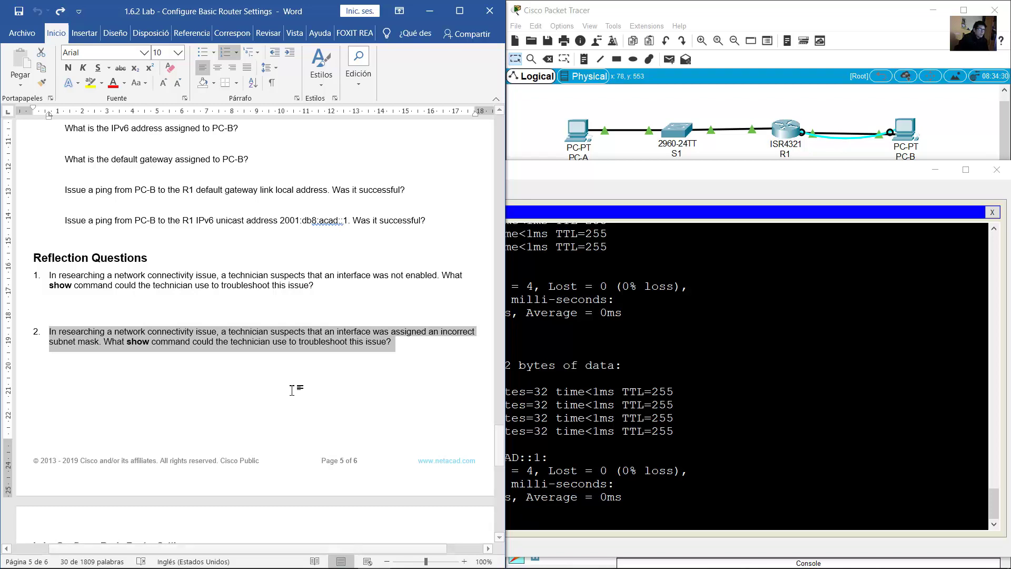
pyautogui.click(291, 396)
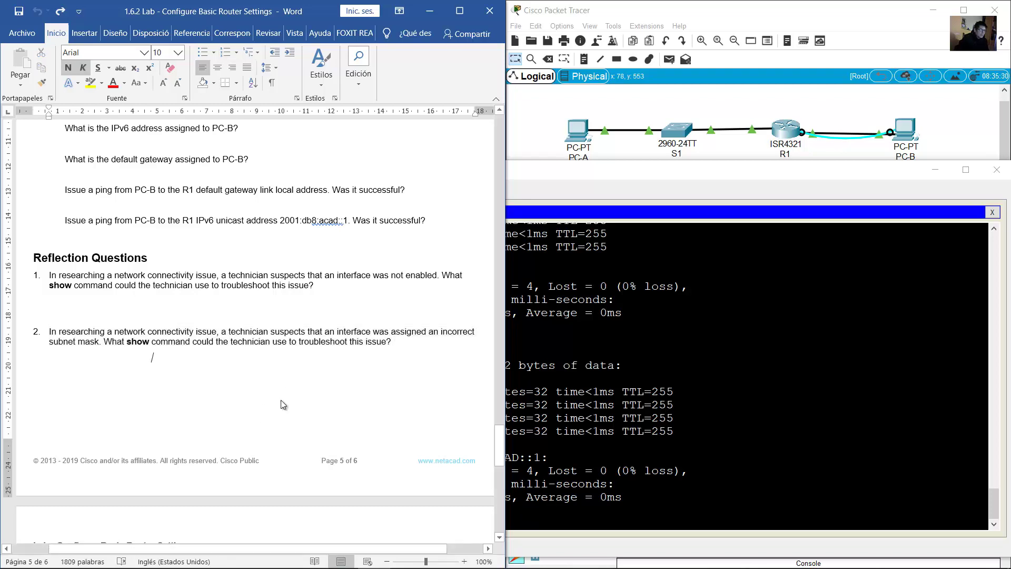
pyautogui.scroll(-2, 293, 399)
pyautogui.scroll(1, 298, 399)
pyautogui.click(737, 263)
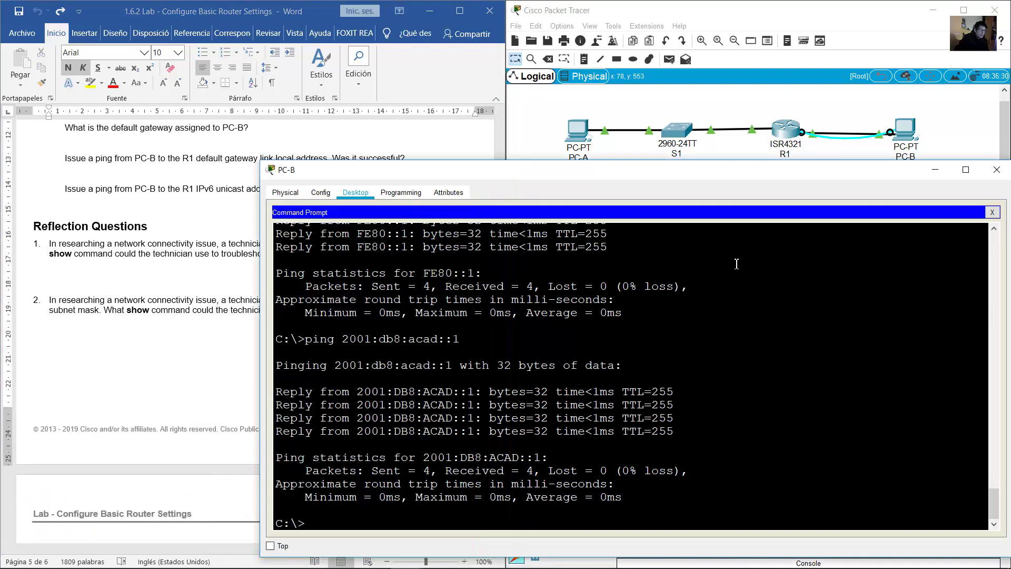